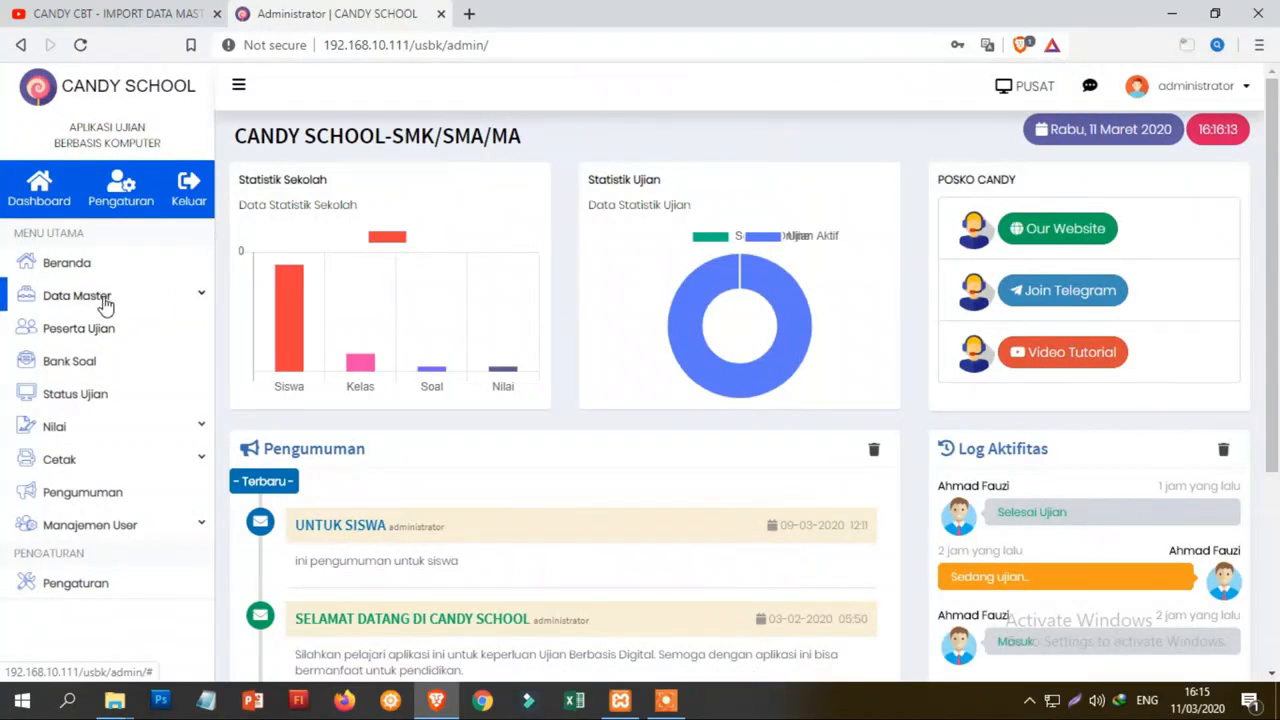
- View the Peserta Ujian list and the Mata Pelajaran options in a blank question bank form, closing the form without saving
left_click(86, 571)
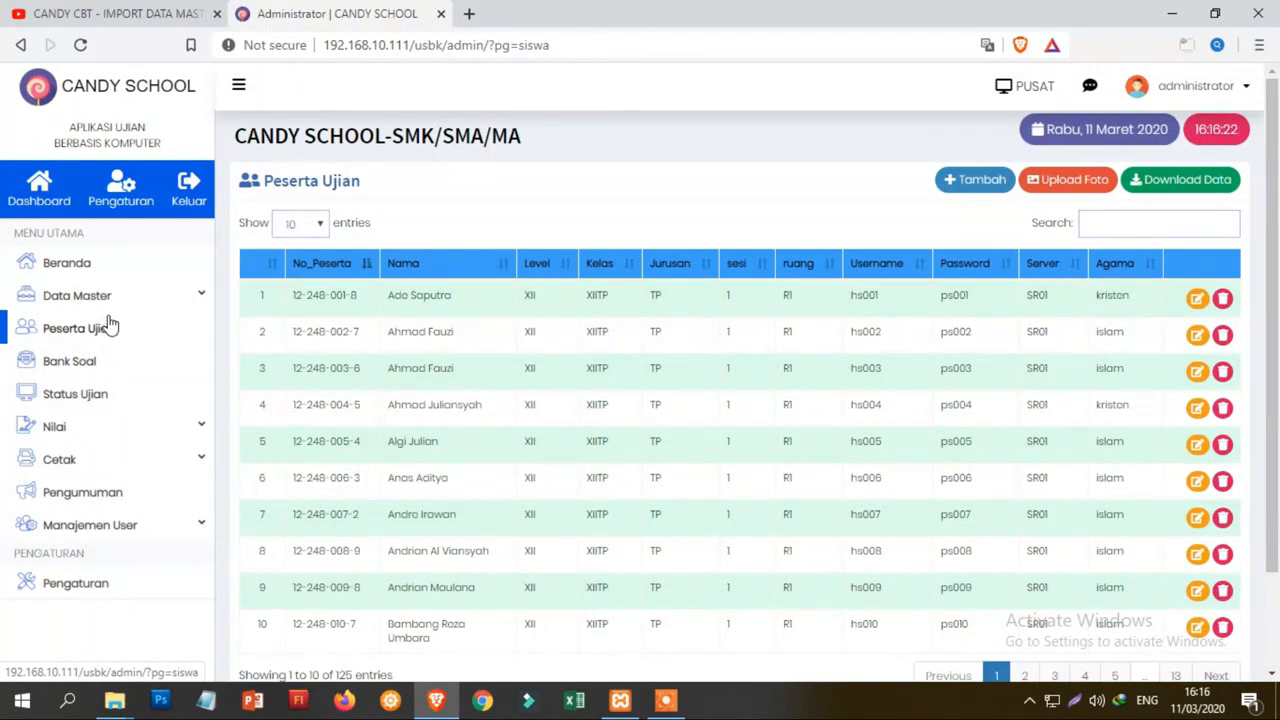
left_click(95, 372)
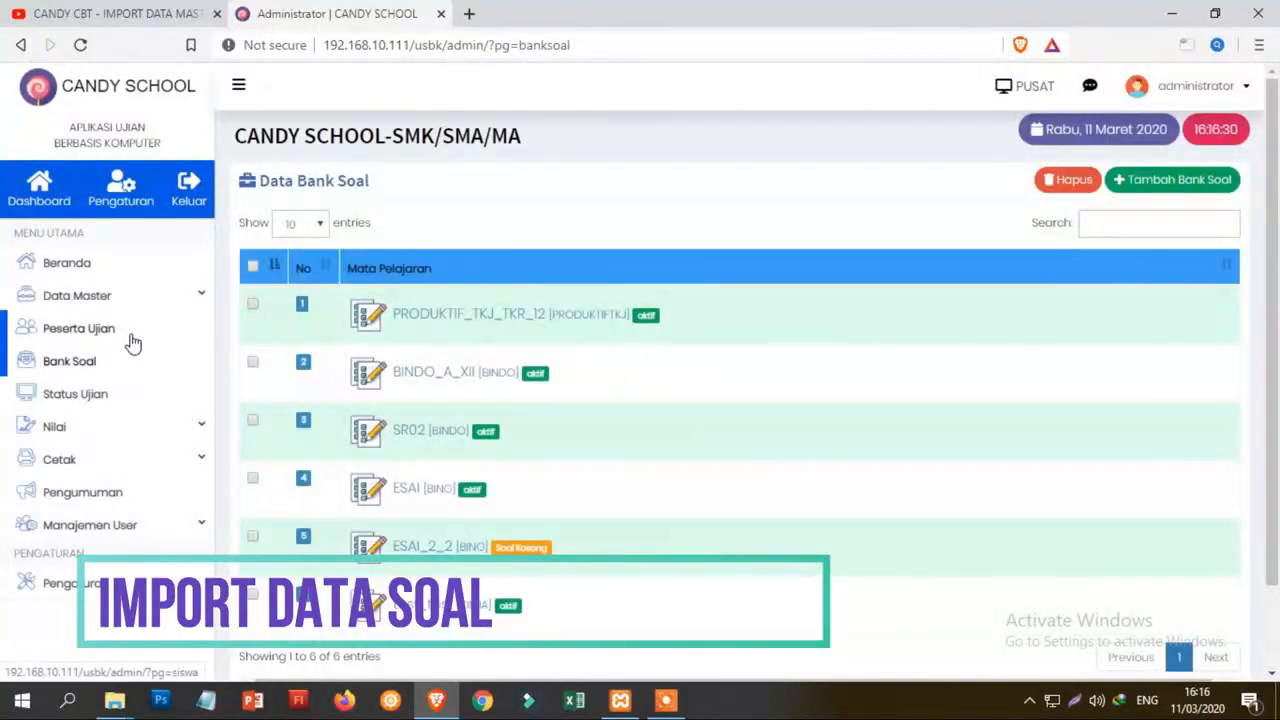
left_click(1165, 182)
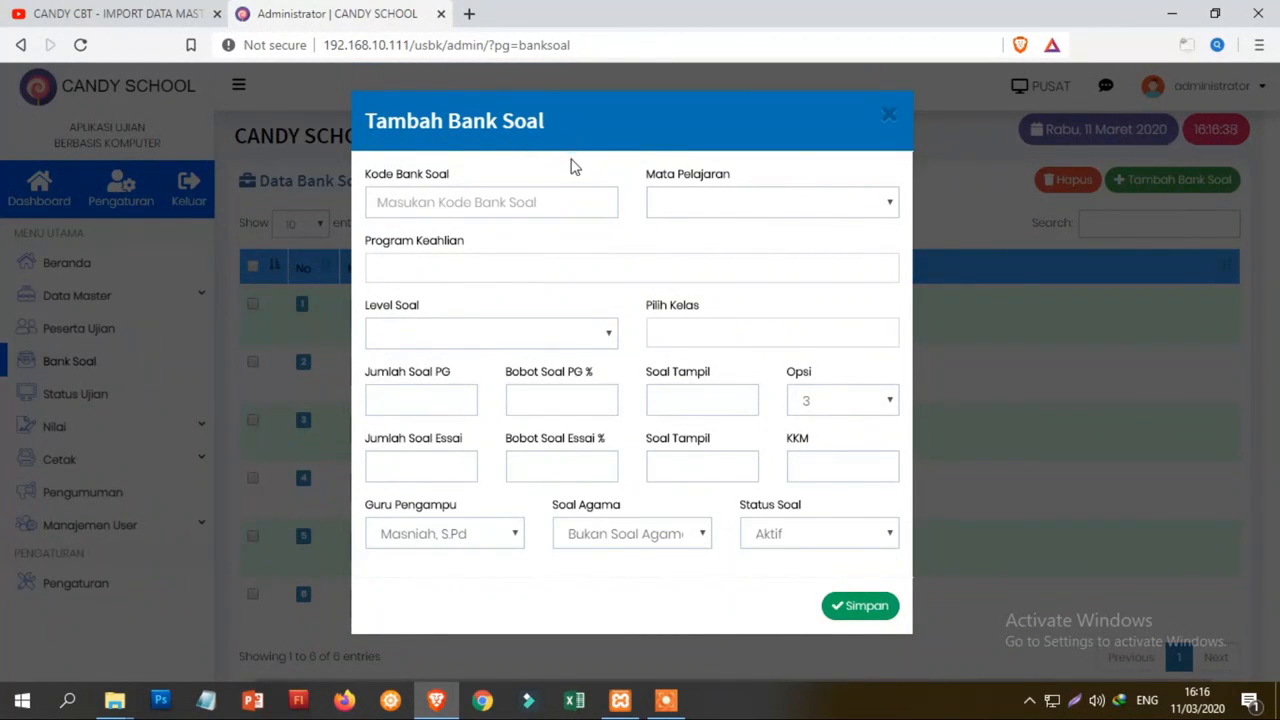
left_click(426, 202)
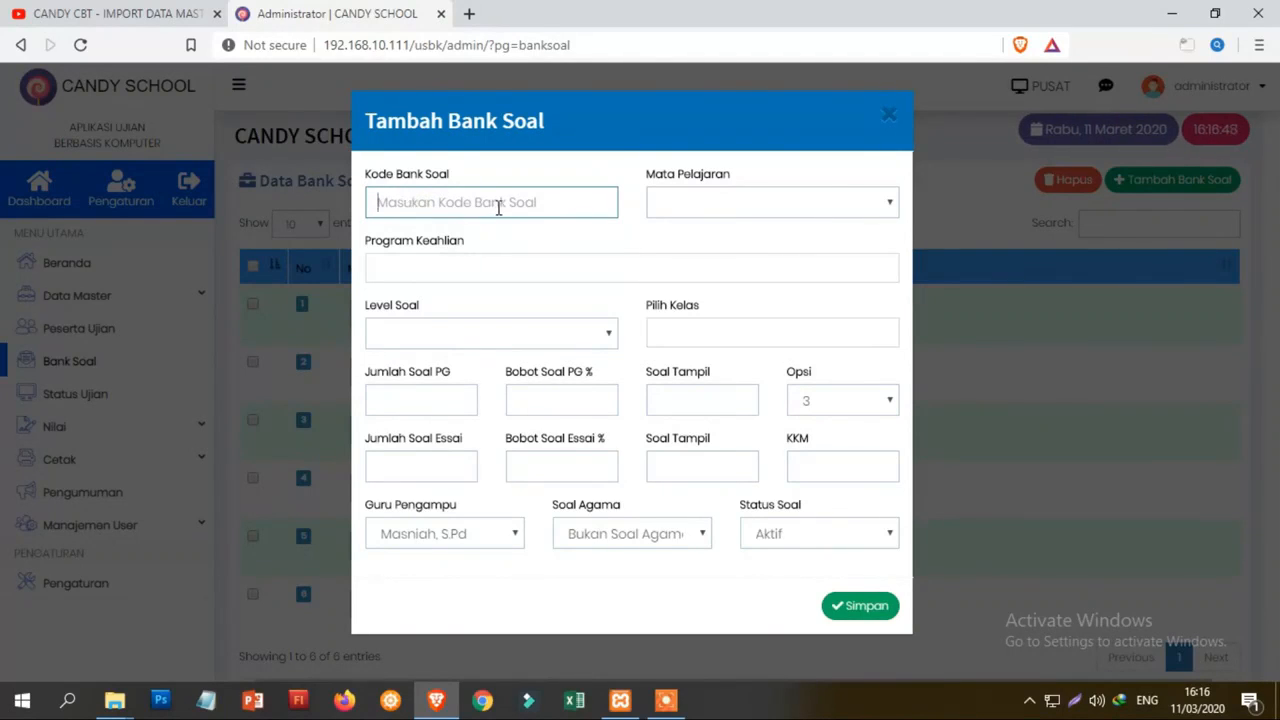
left_click(728, 202)
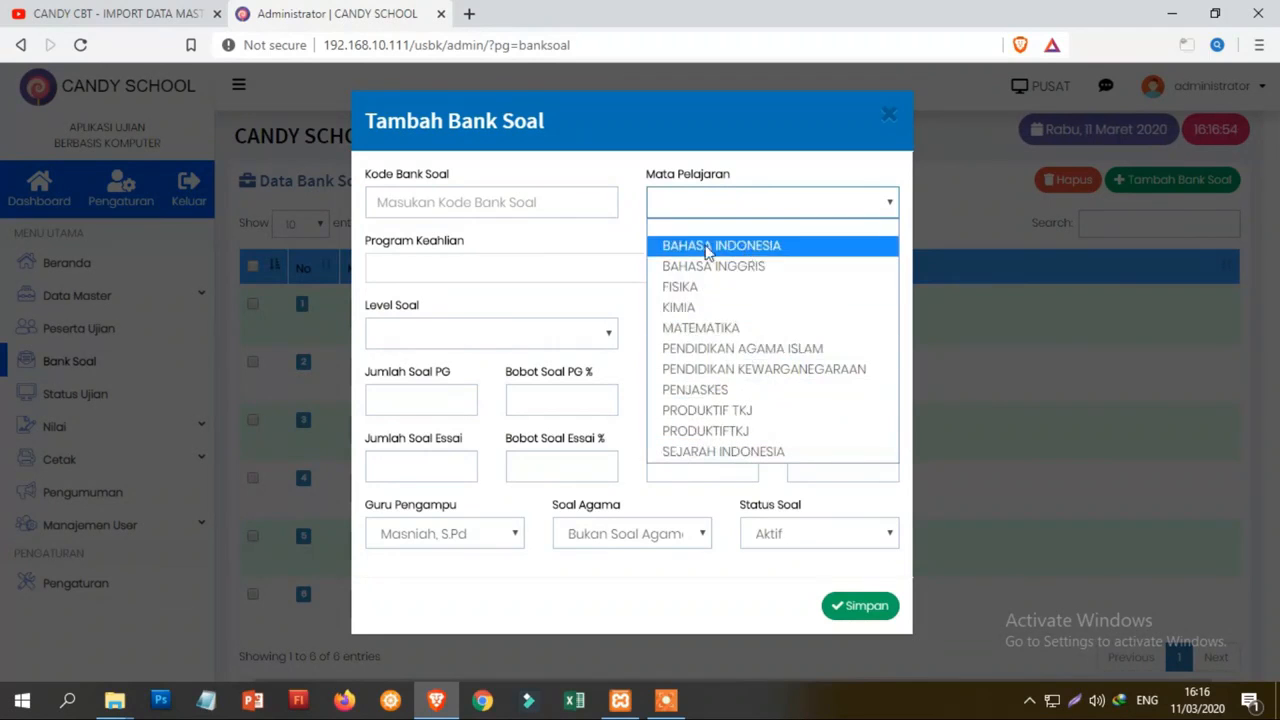
left_click(849, 166)
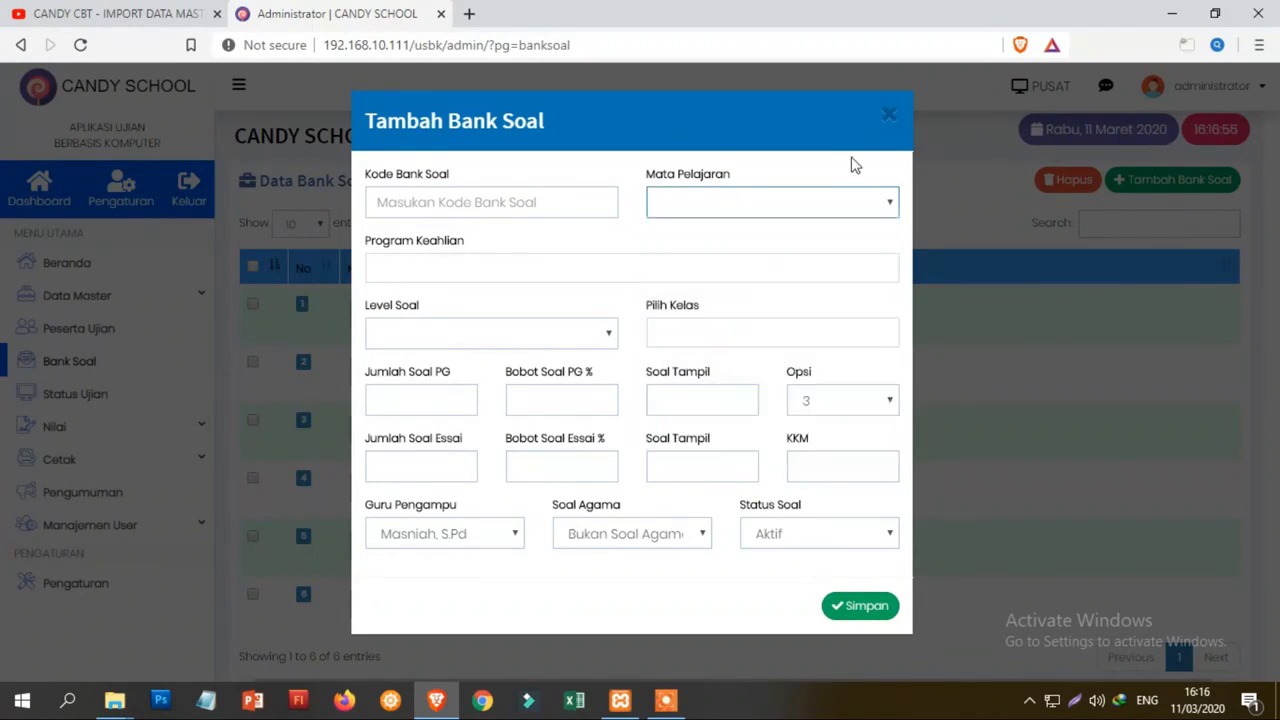
left_click(886, 114)
- View the subject list under Data Mata Pelajaran in the master data
left_click(70, 298)
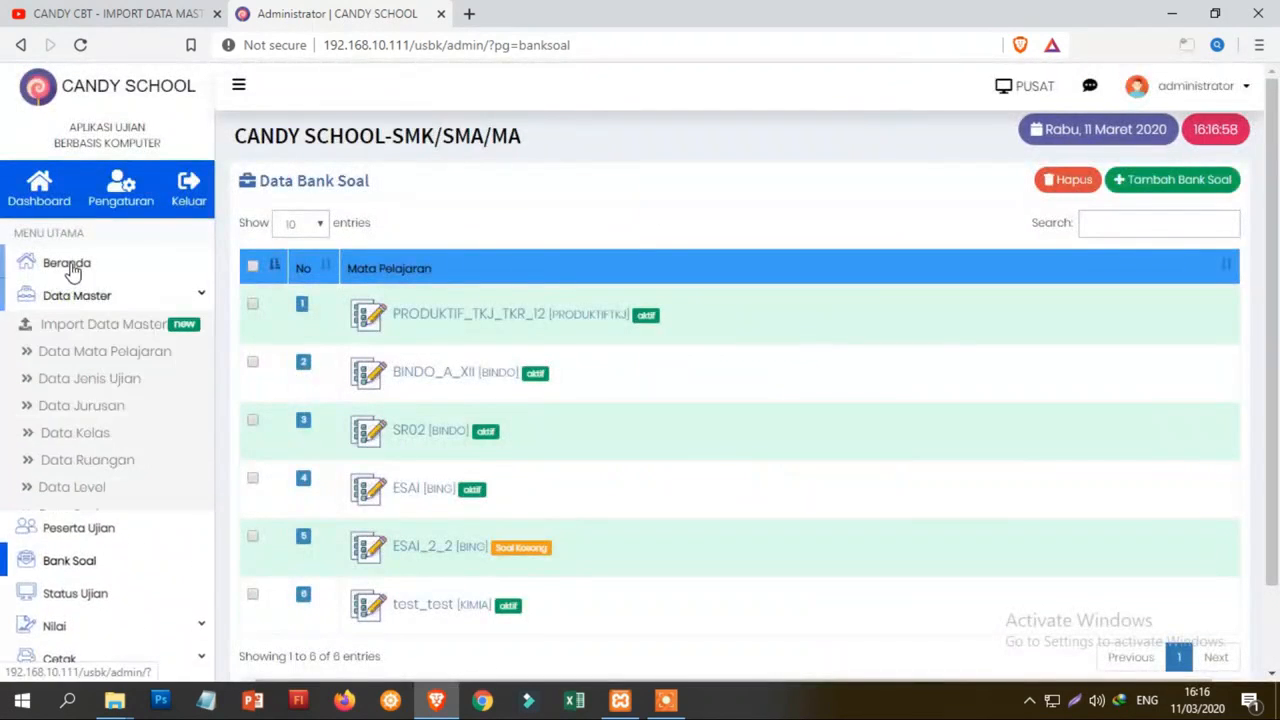
left_click(96, 353)
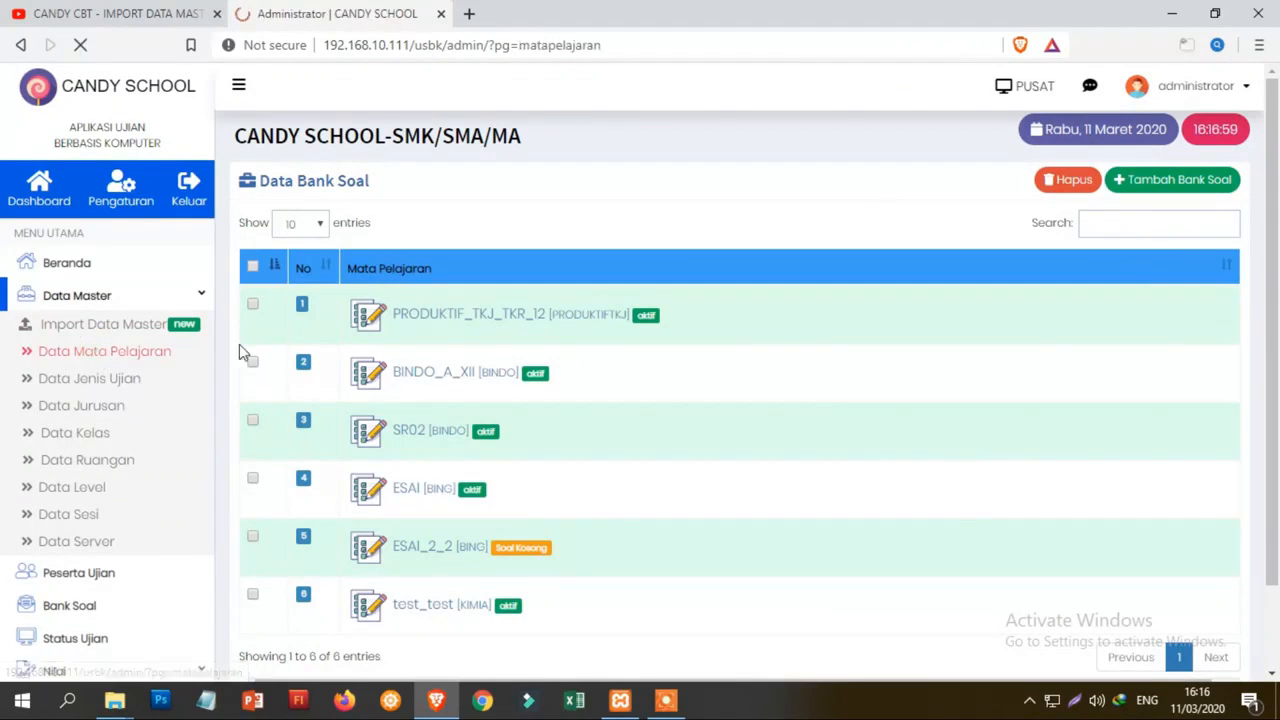
left_click(1176, 175)
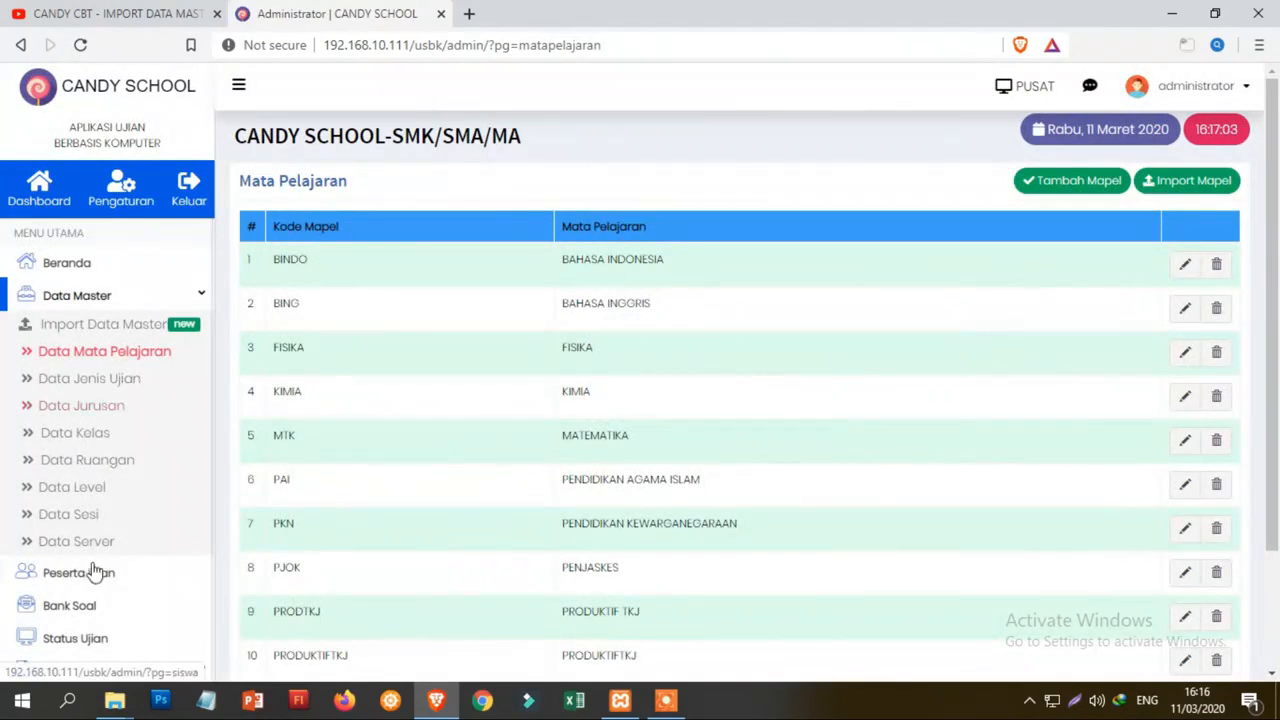
- Start a new question bank in Bank Soal and set its subject to BAHASA INDONESIA
left_click(92, 606)
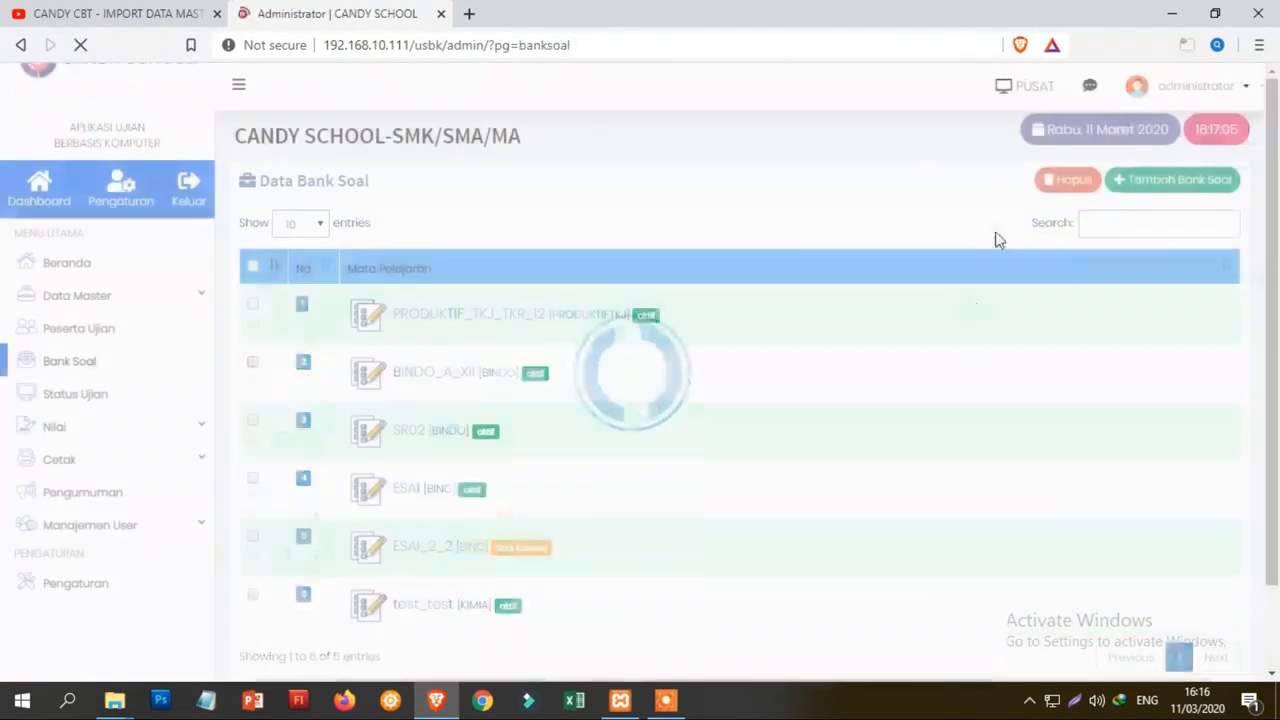
left_click(1174, 188)
left_click(811, 202)
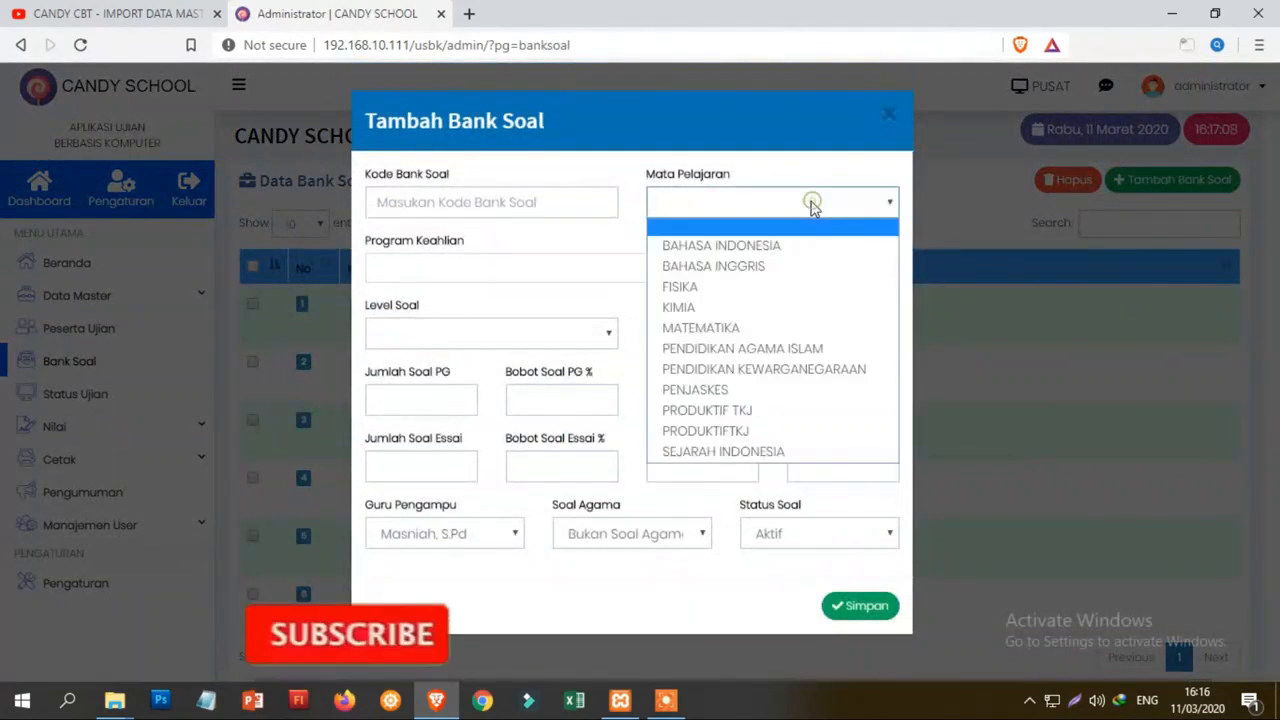
left_click(519, 214)
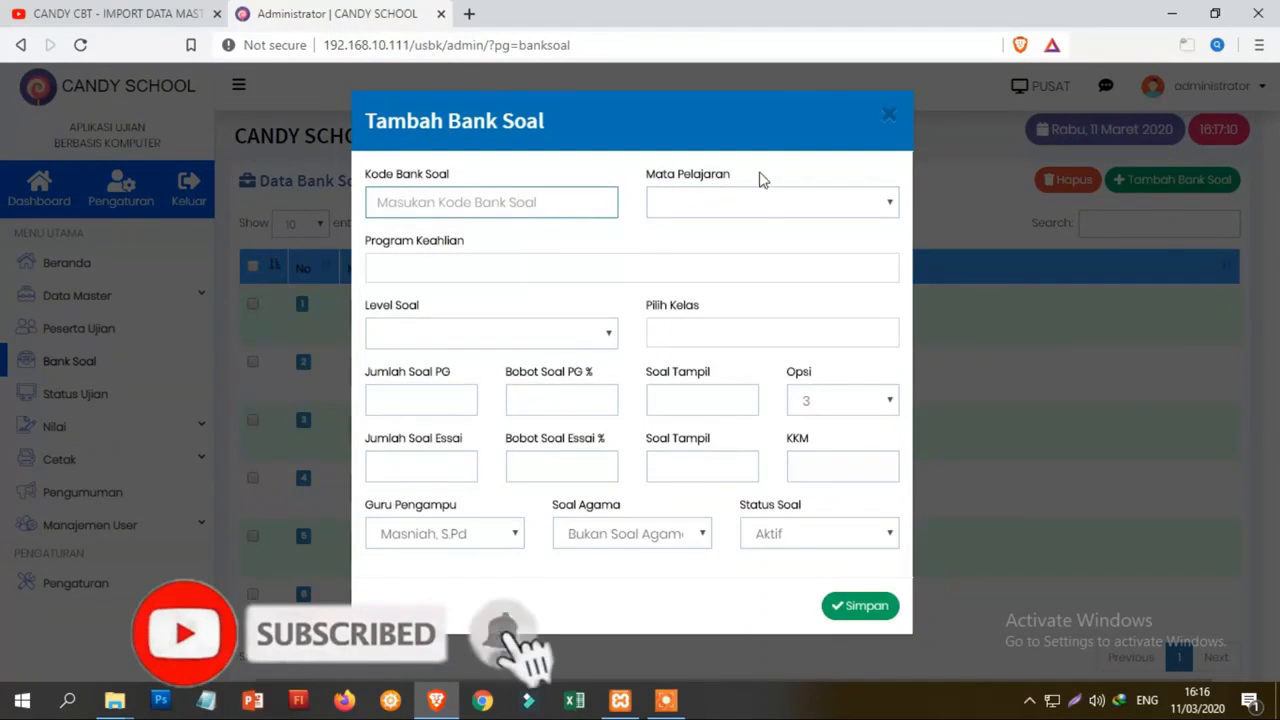
left_click(757, 204)
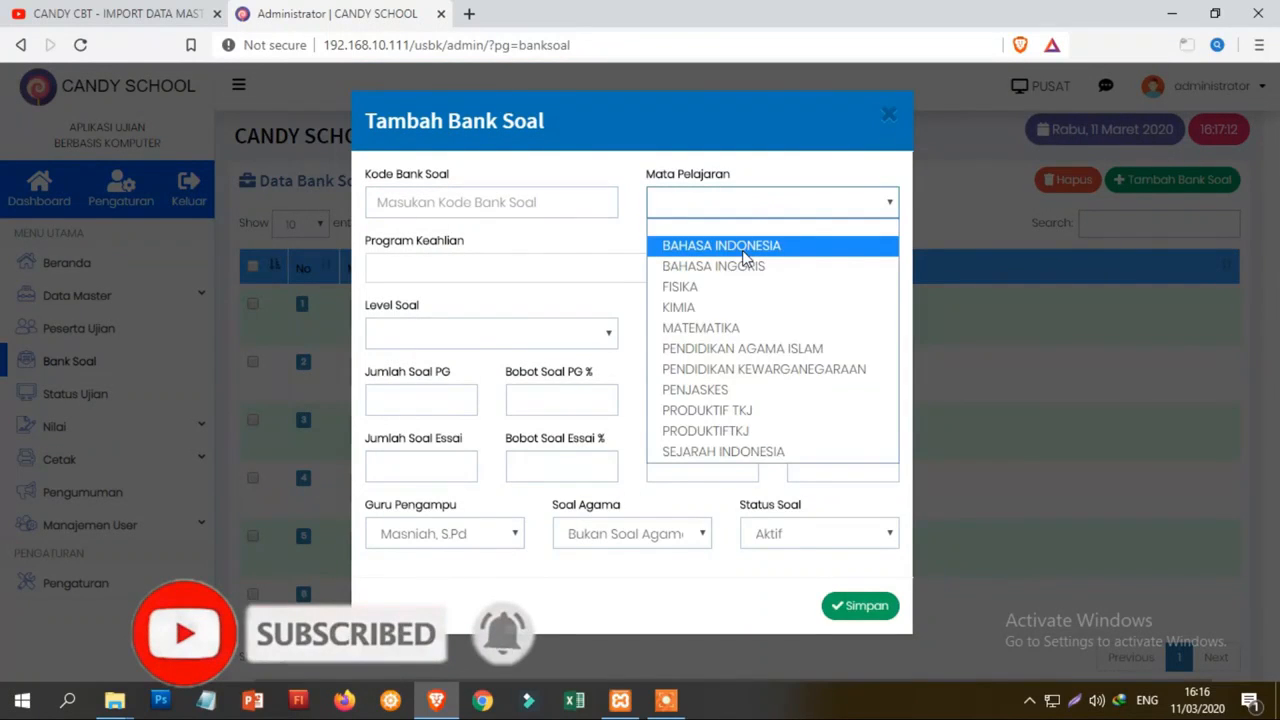
left_click(742, 250)
- Enter BHS_XI as the question bank code and assign it to Semua under Program Keahlian
left_click(511, 207)
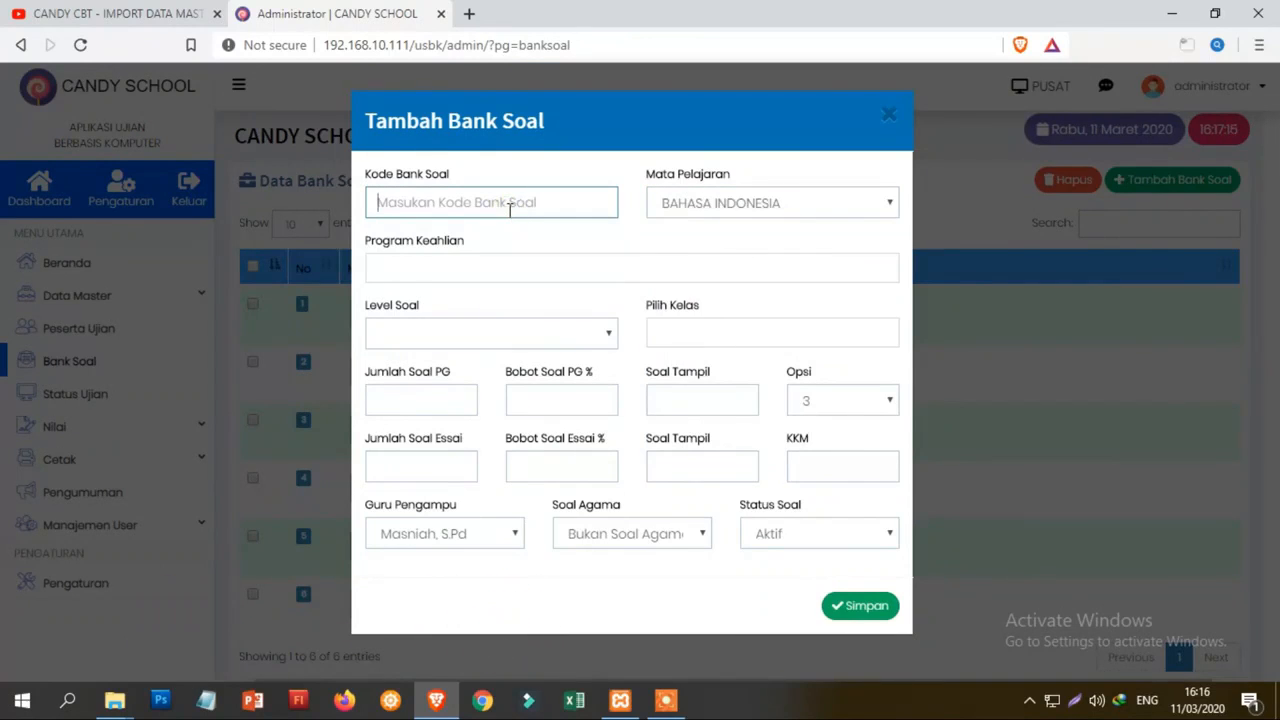
type("b")
key("BackSpace")
type("BHSA")
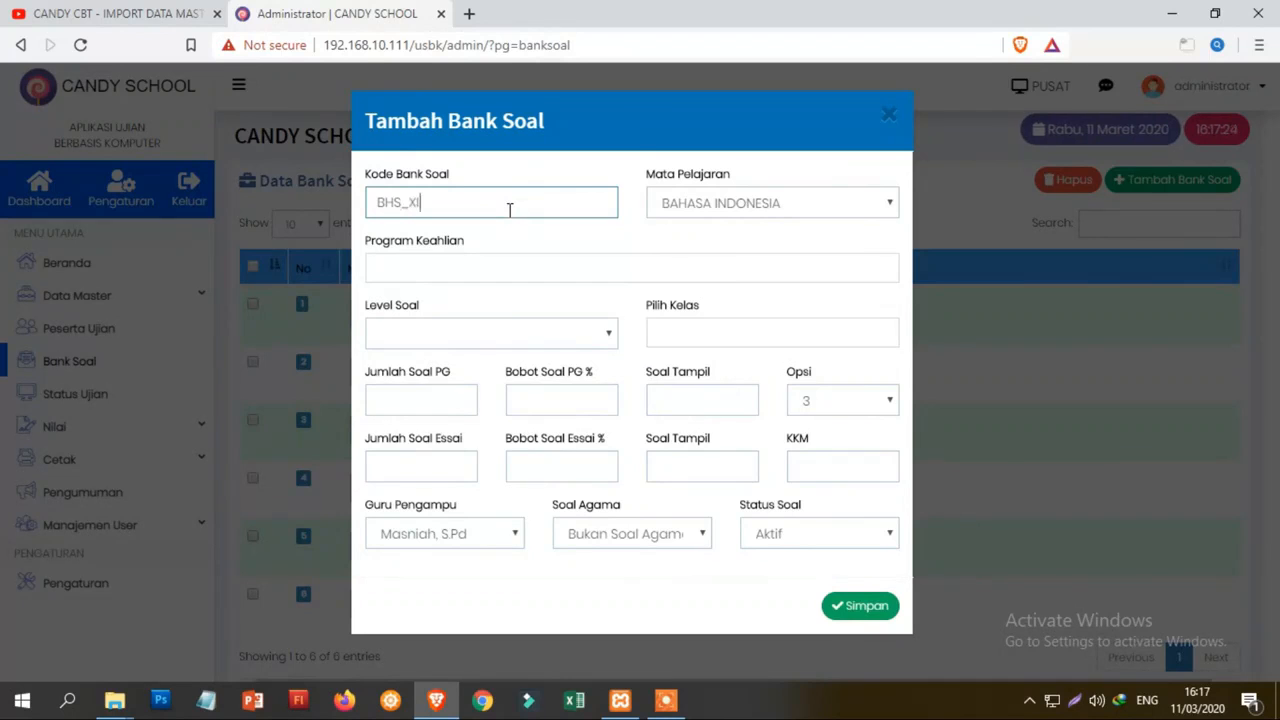
type("XI")
left_click(530, 265)
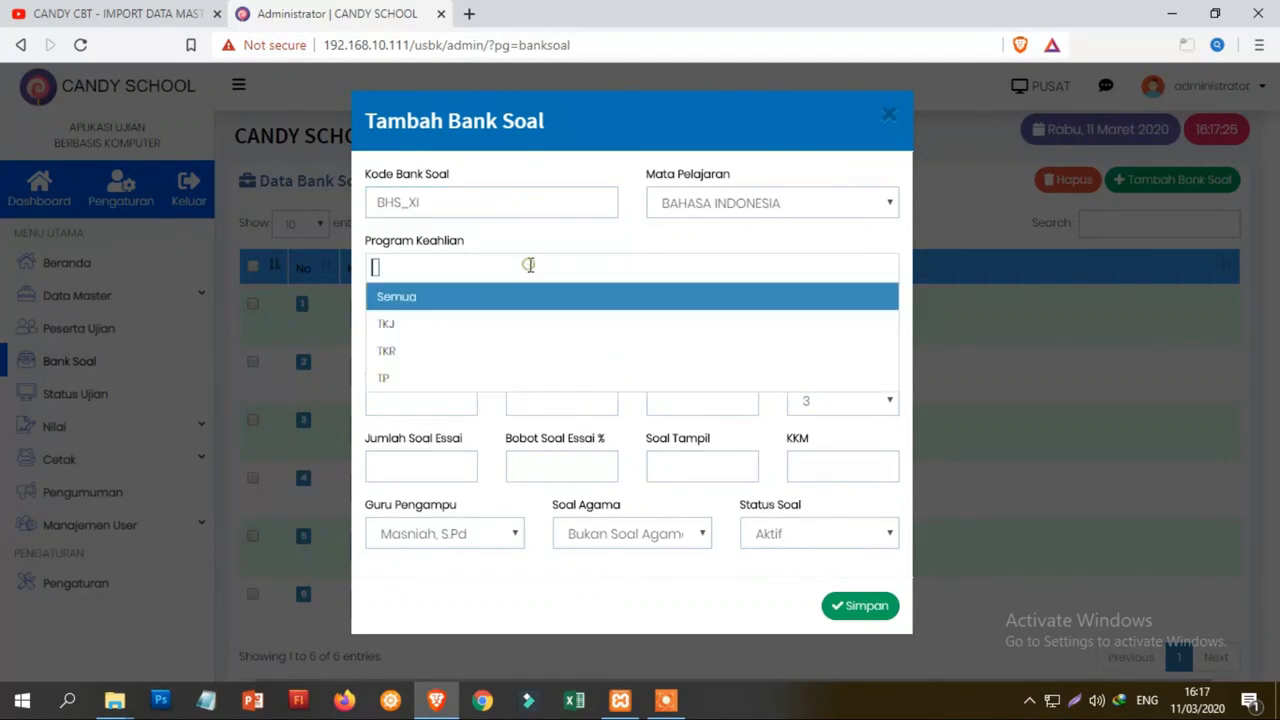
left_click(430, 307)
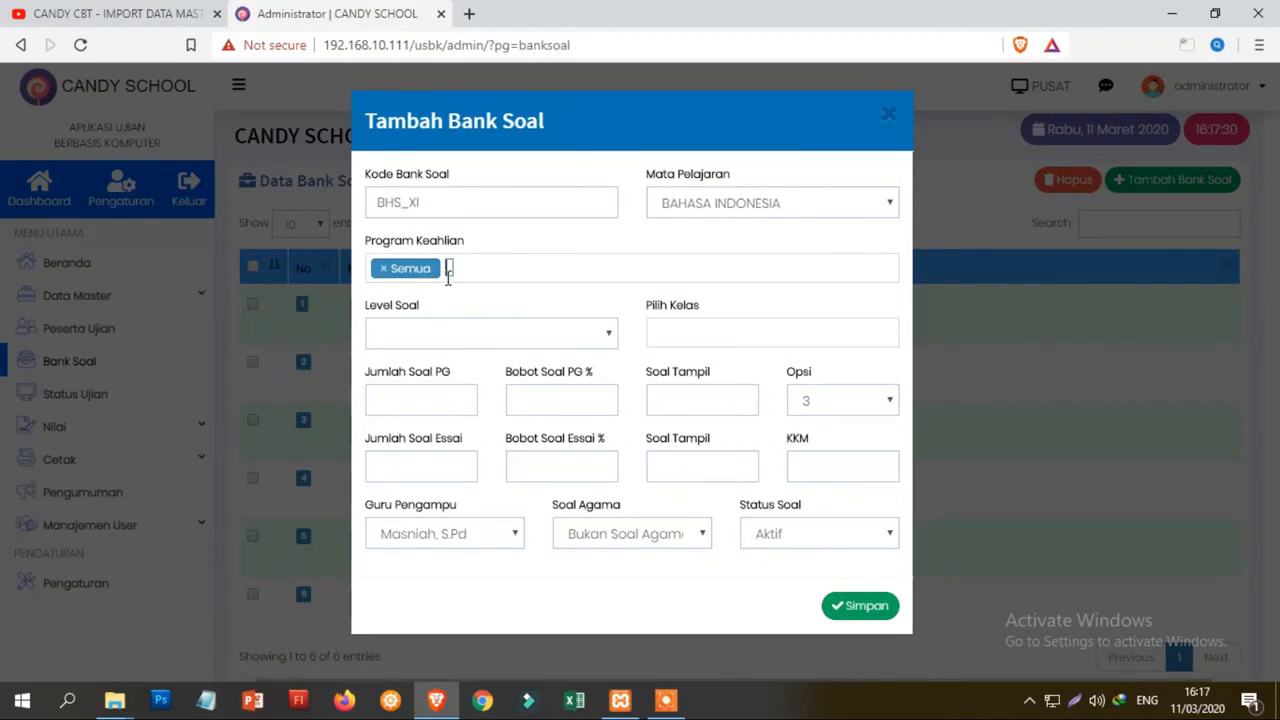
- Try TKJ and TKR in place of Semua under Program Keahlian, and restore Semua
left_click(383, 268)
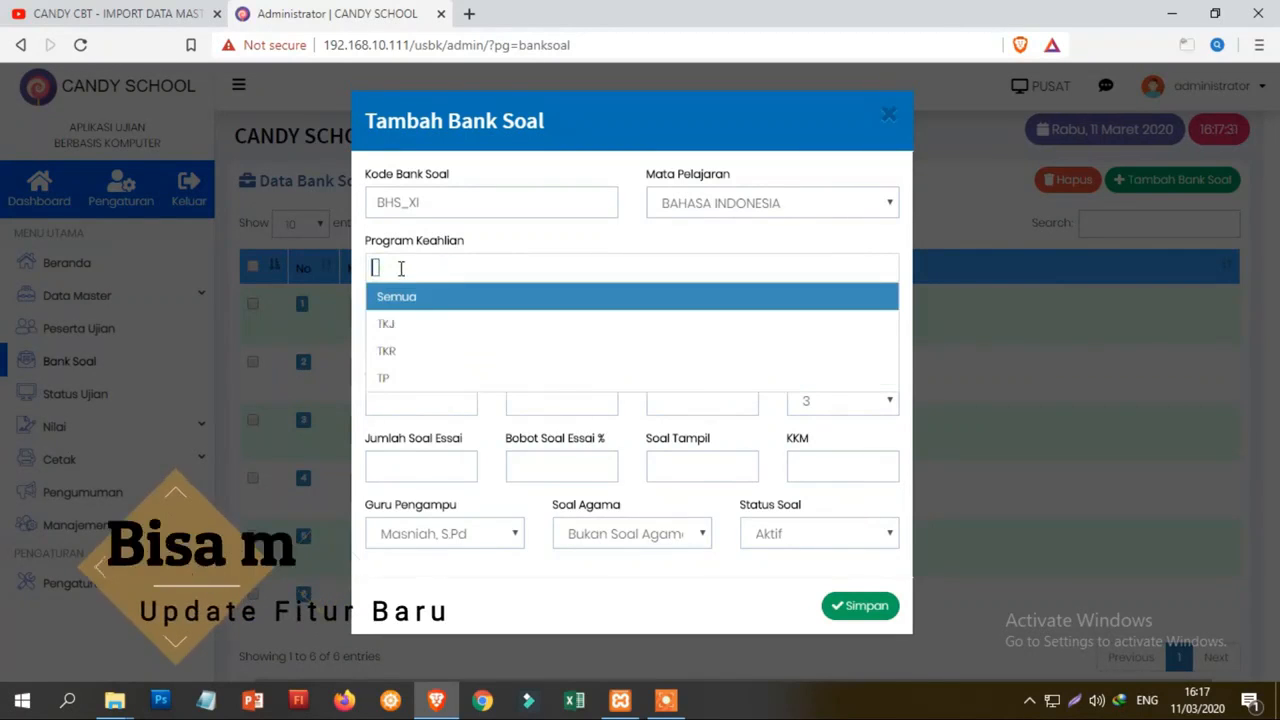
left_click(409, 329)
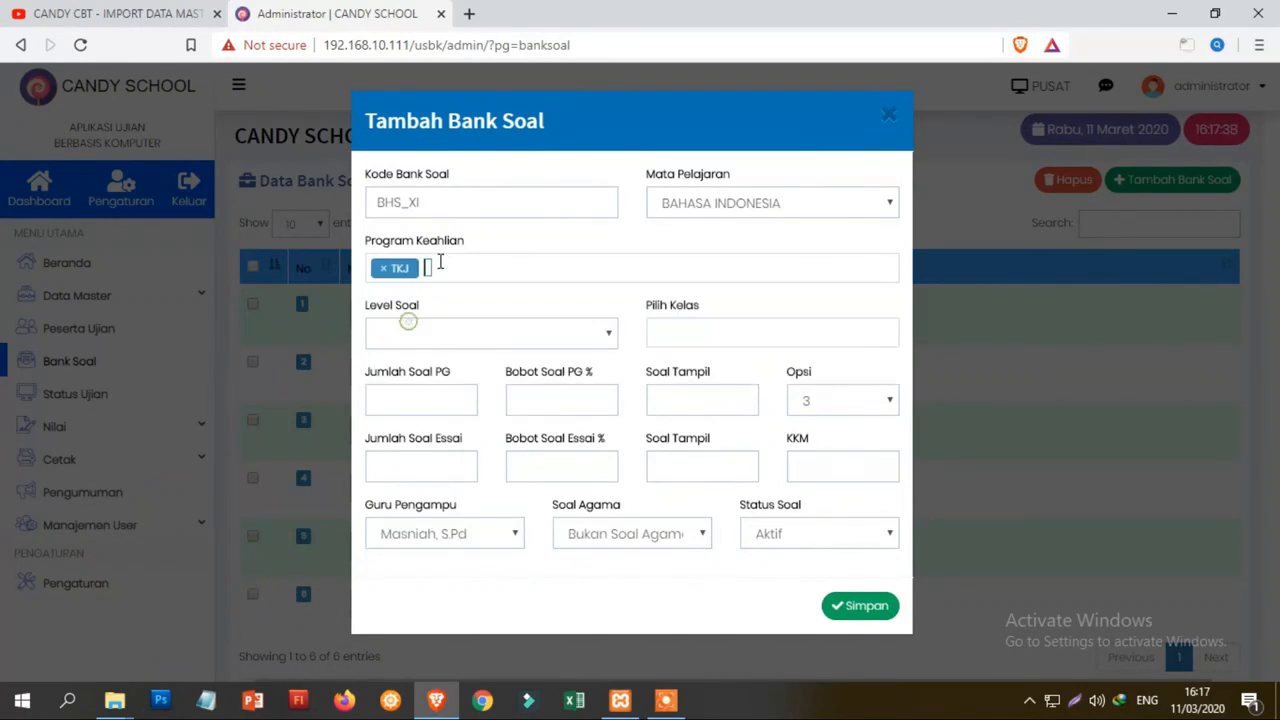
left_click(428, 268)
left_click(416, 353)
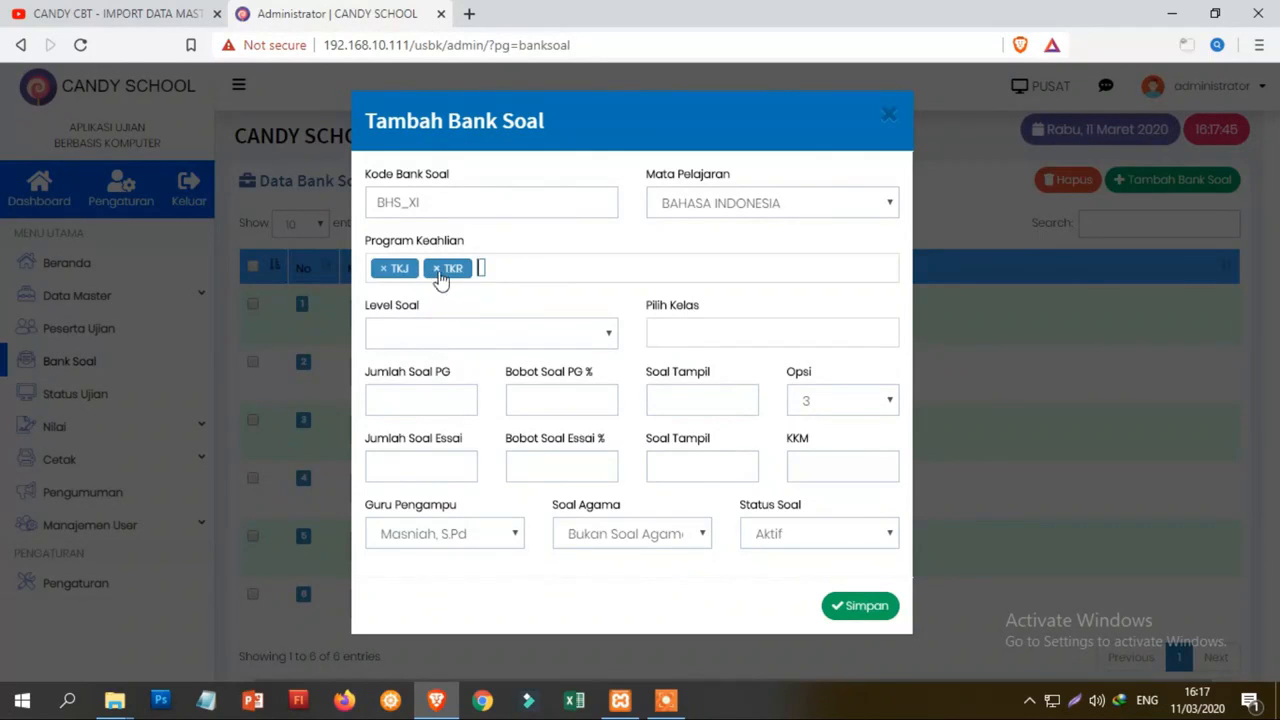
left_click(440, 275)
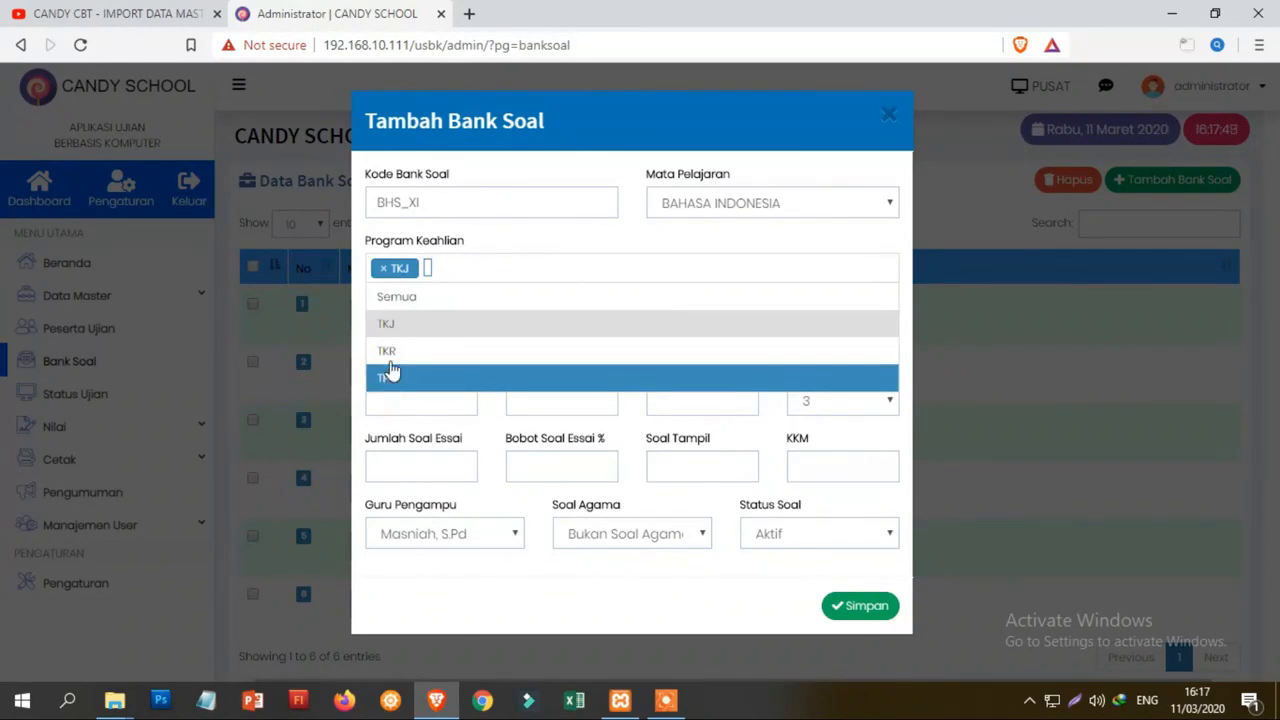
left_click(384, 268)
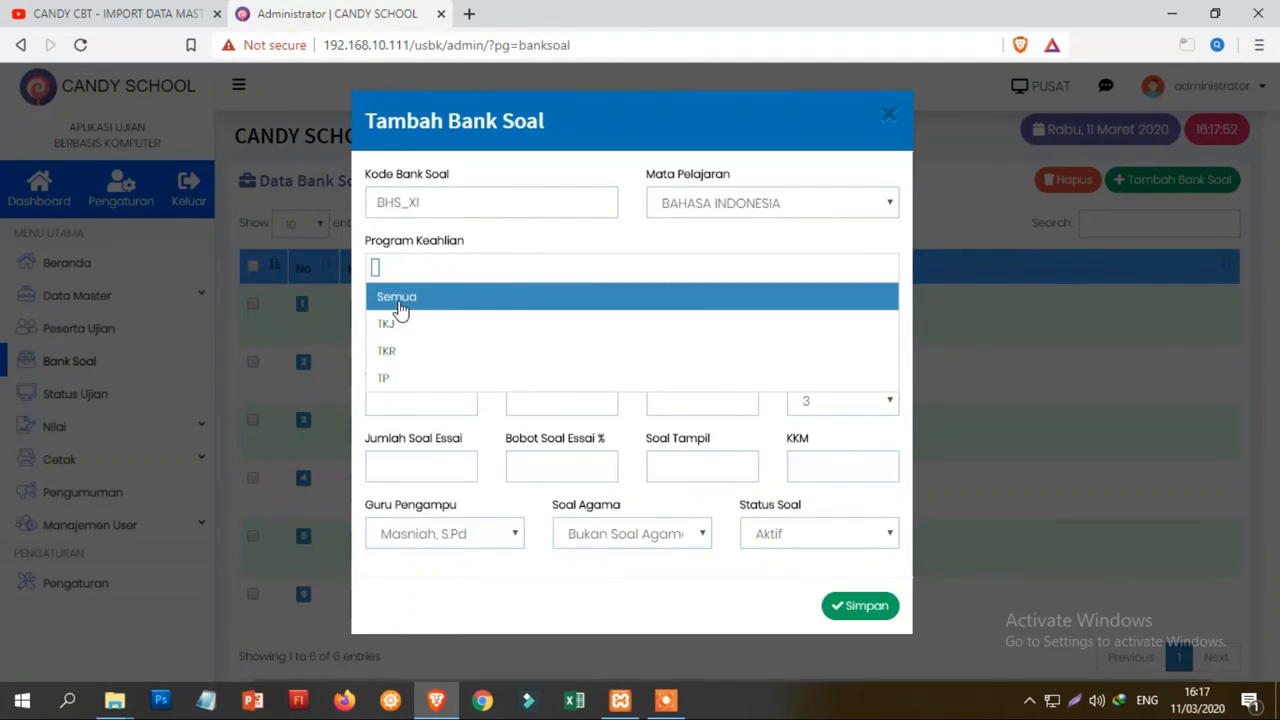
left_click(399, 300)
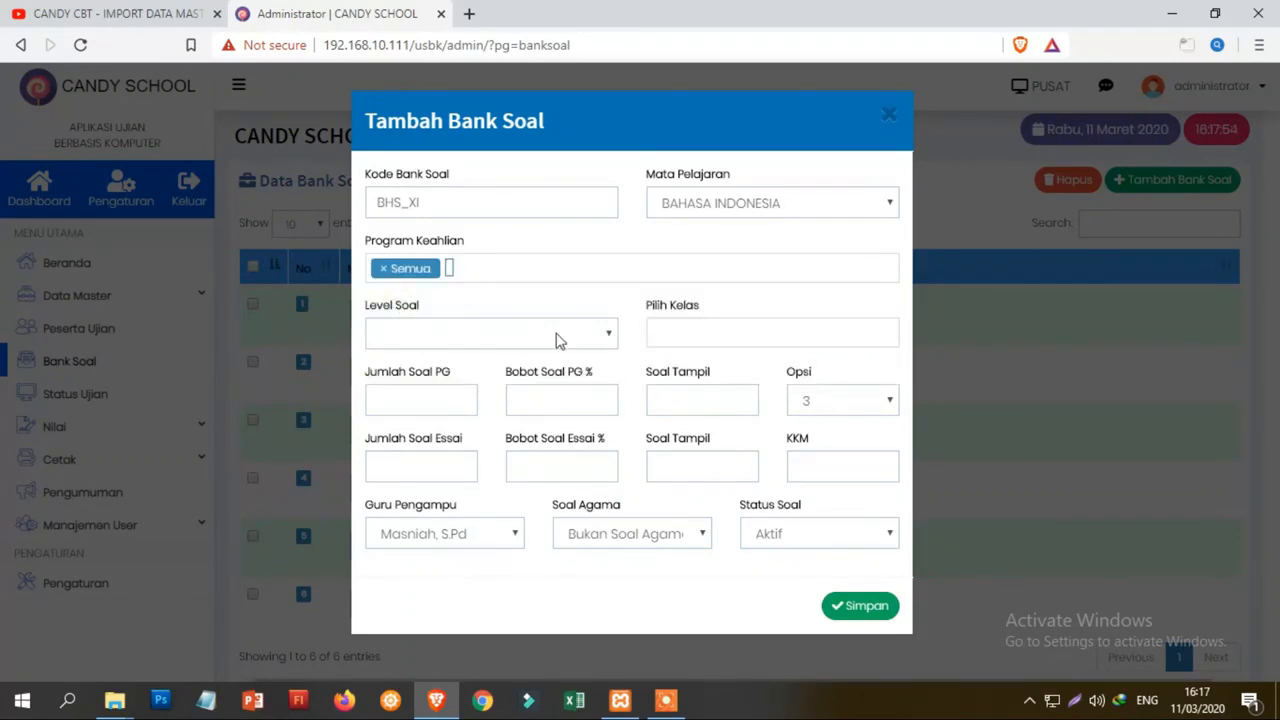
- Set the question bank's Level Soal to XI
left_click(599, 342)
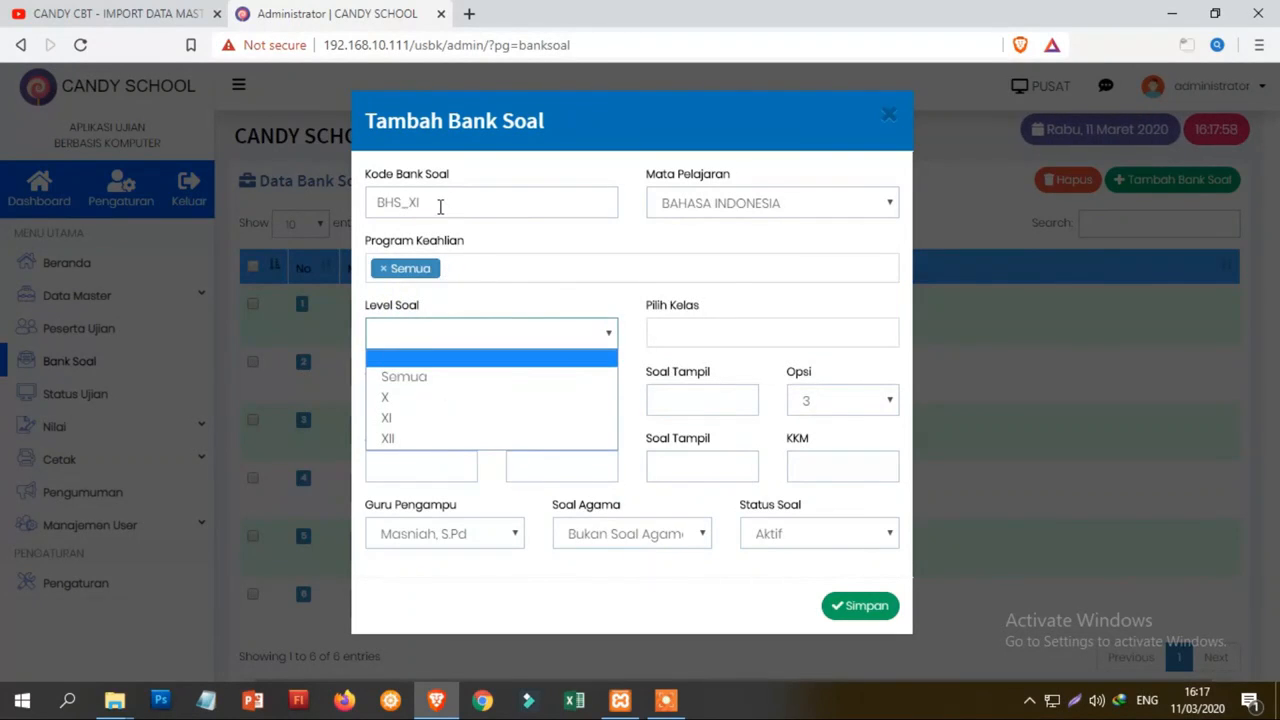
left_click(395, 420)
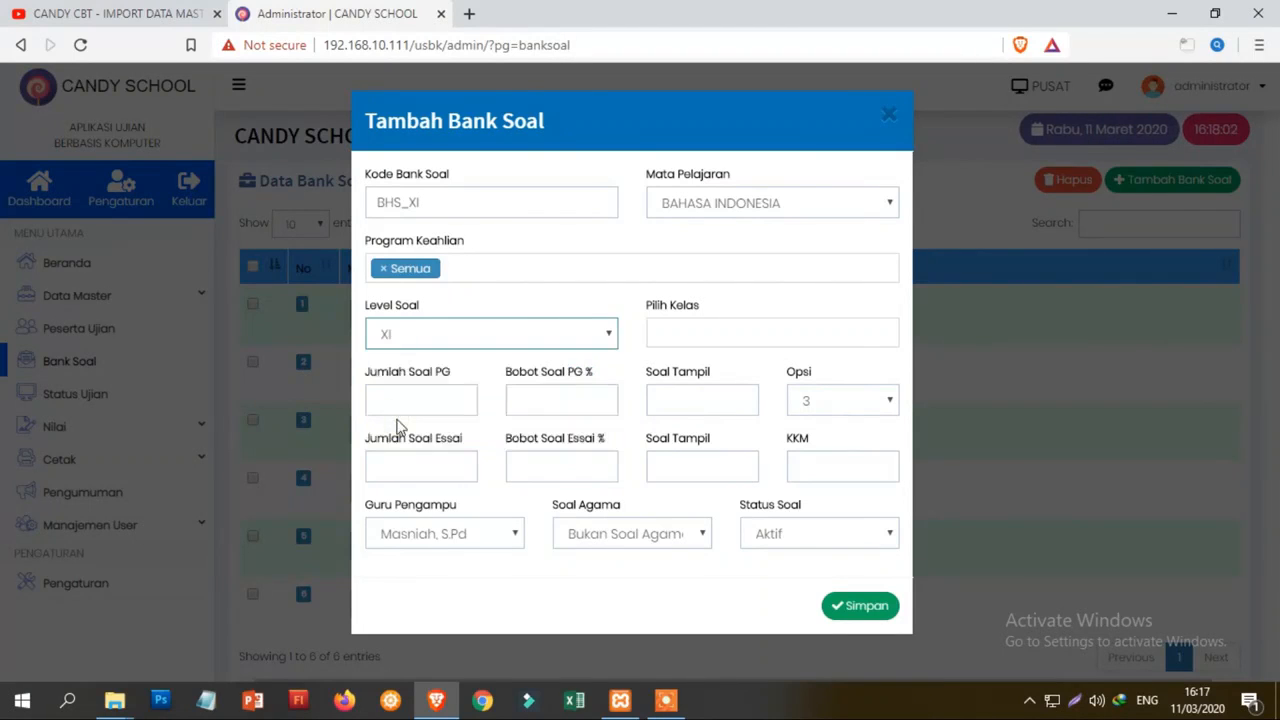
- Try the classes XITKJA and XITKJC under Pilih Kelas, remove both, and assign Semua Kelas instead
left_click(706, 328)
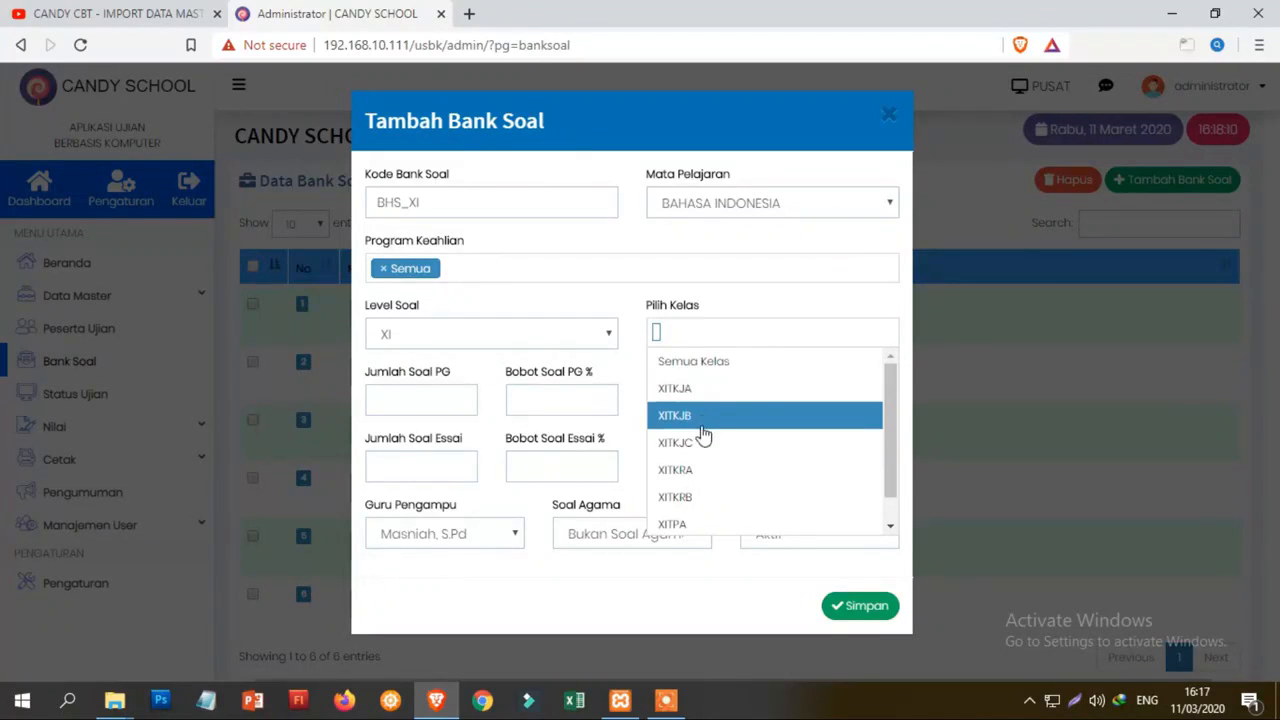
left_click(703, 392)
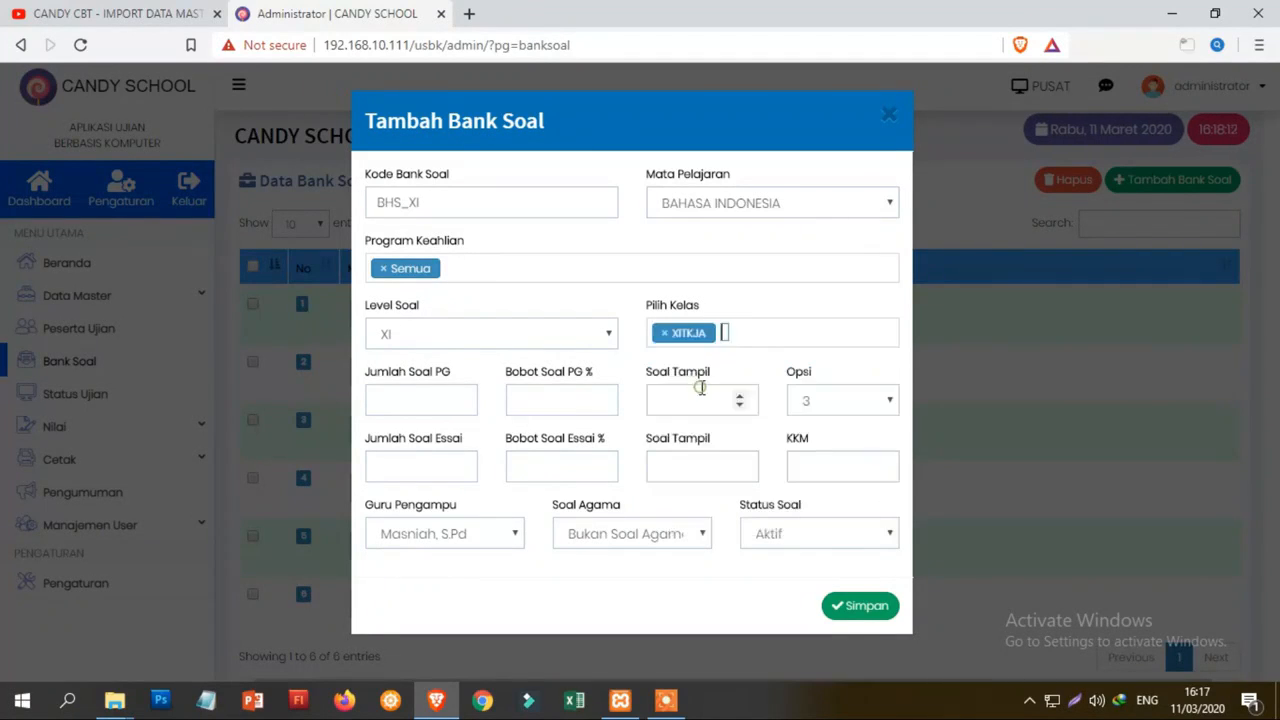
left_click(723, 334)
left_click(711, 454)
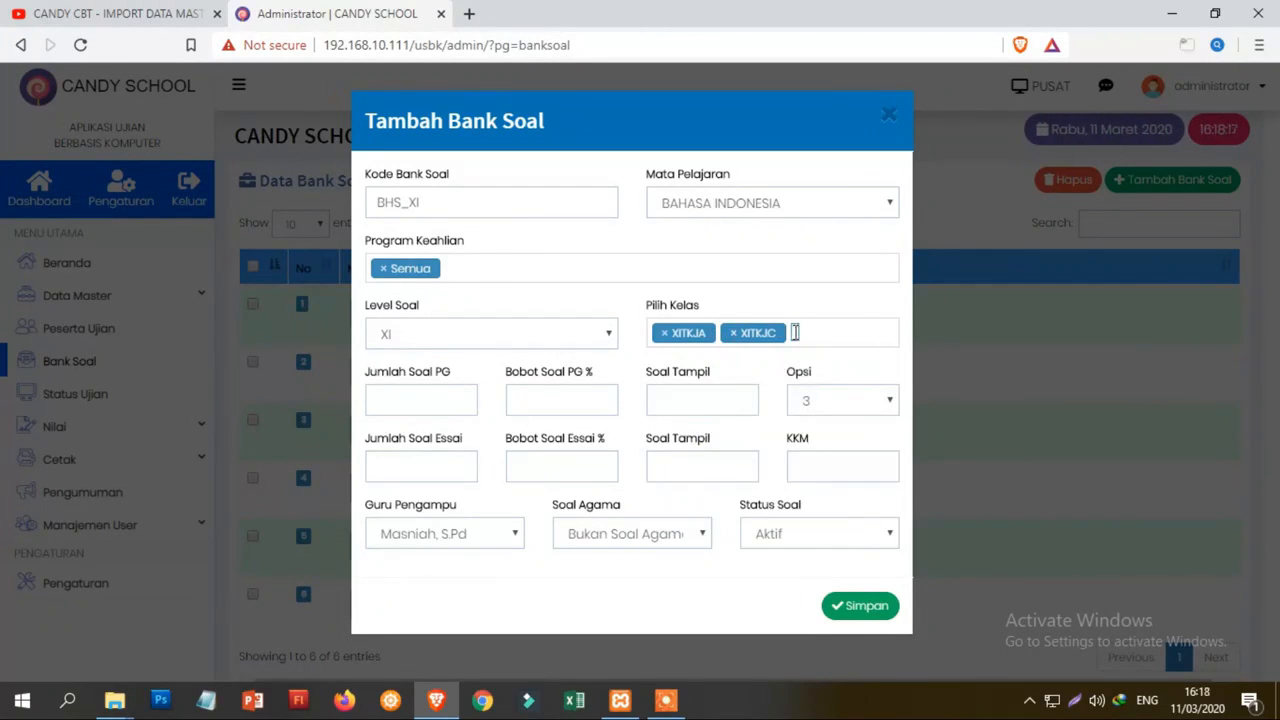
left_click(733, 333)
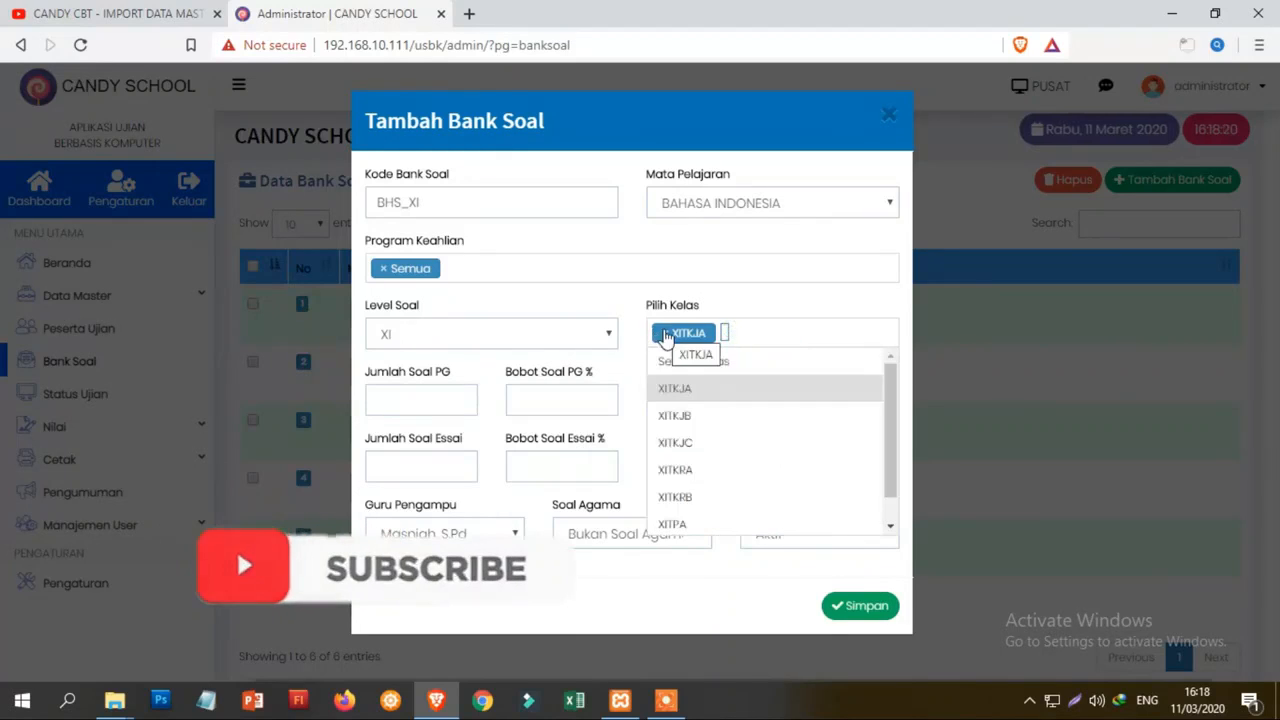
left_click(661, 335)
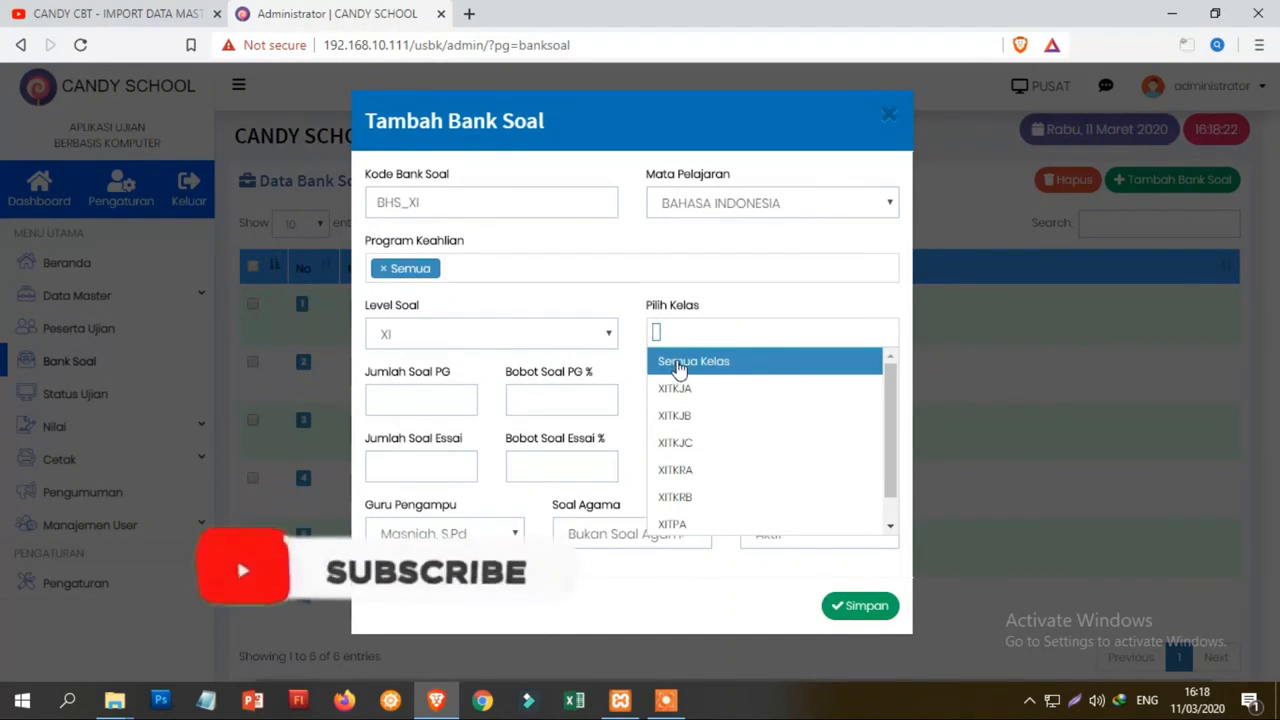
left_click(677, 368)
- Set the number of multiple-choice (PG) questions to 40 and their weight to 100%
left_click(421, 399)
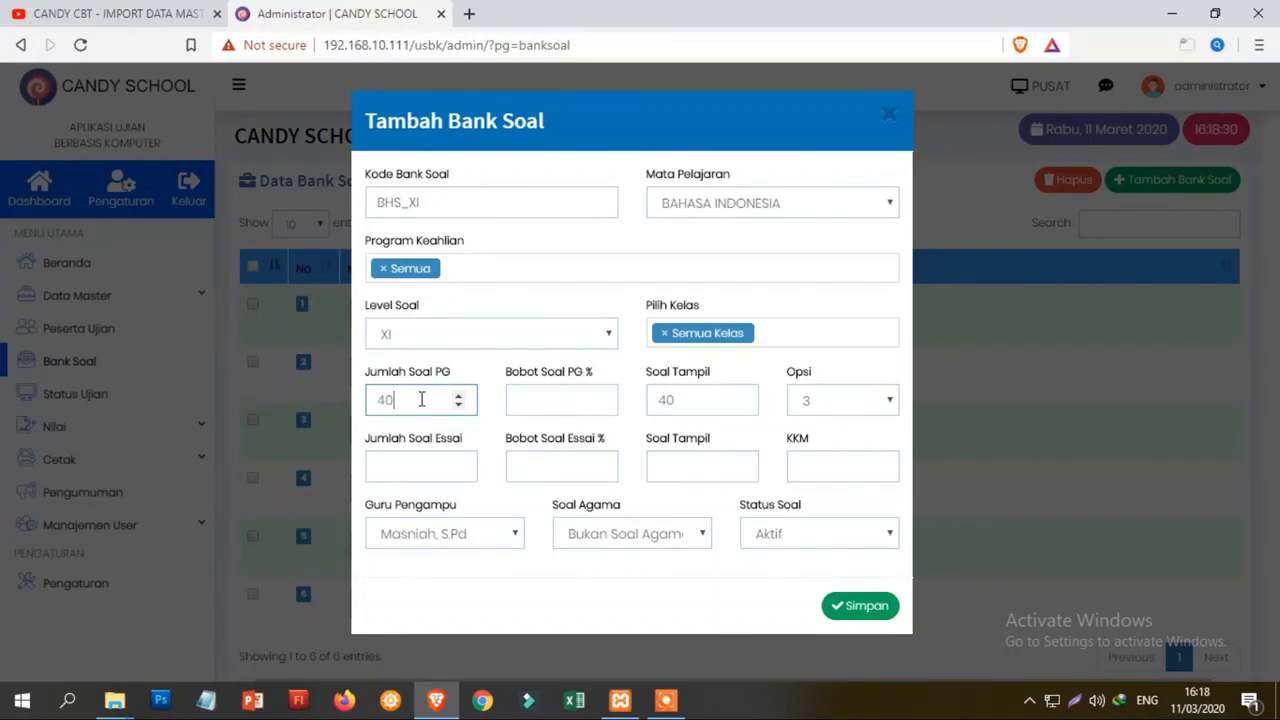
left_click(530, 393)
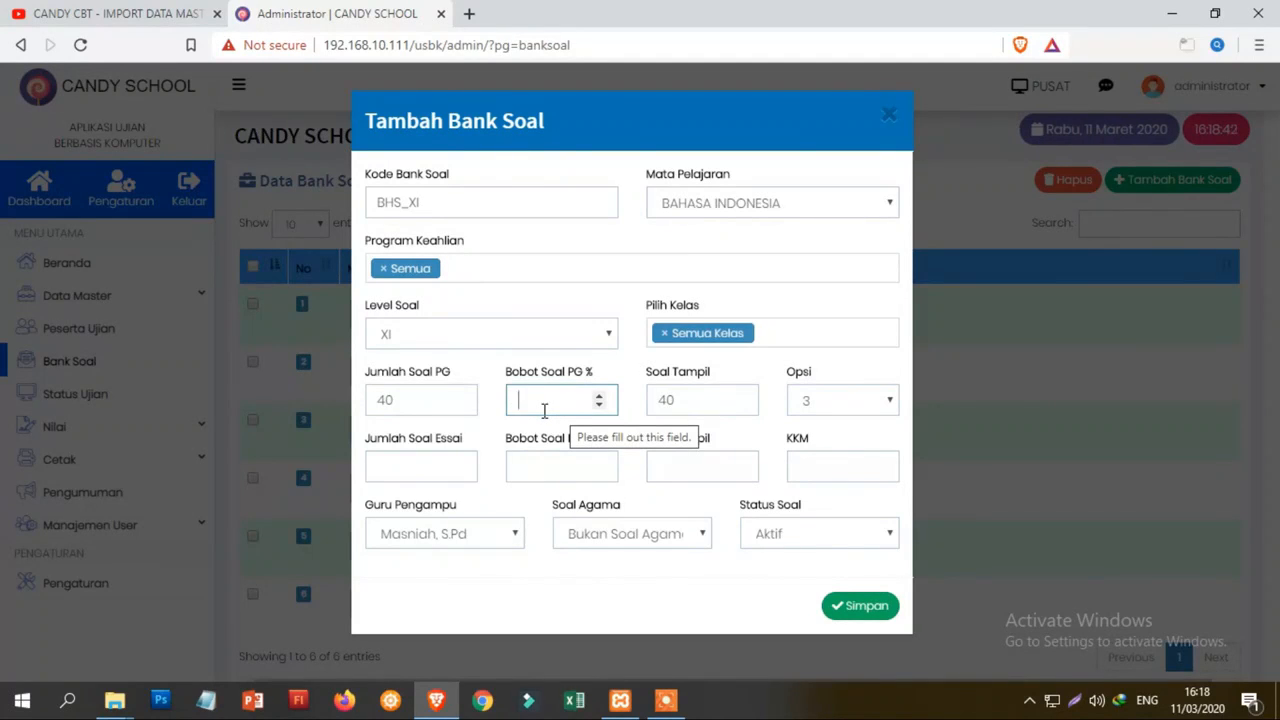
type("100")
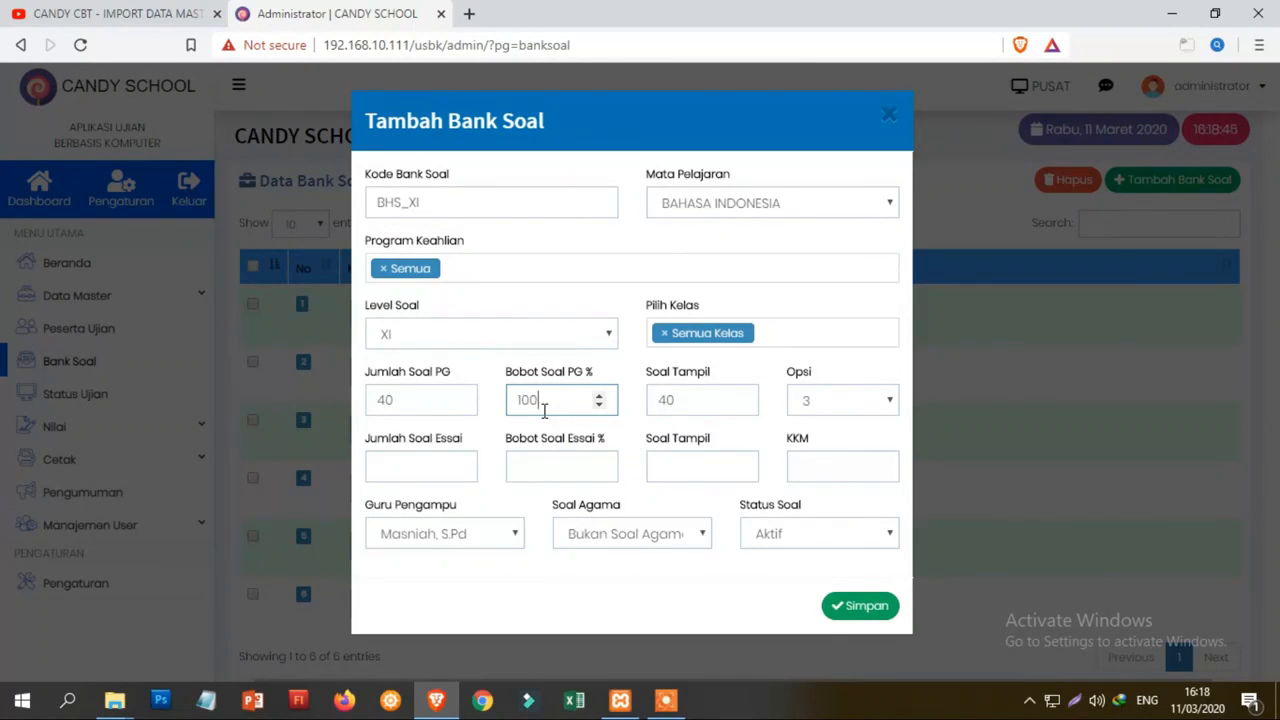
- Change the question weights to 75% for multiple choice (PG) and 25% for essay
left_click_drag(544, 405, 510, 399)
type("75")
left_click(557, 461)
type("25")
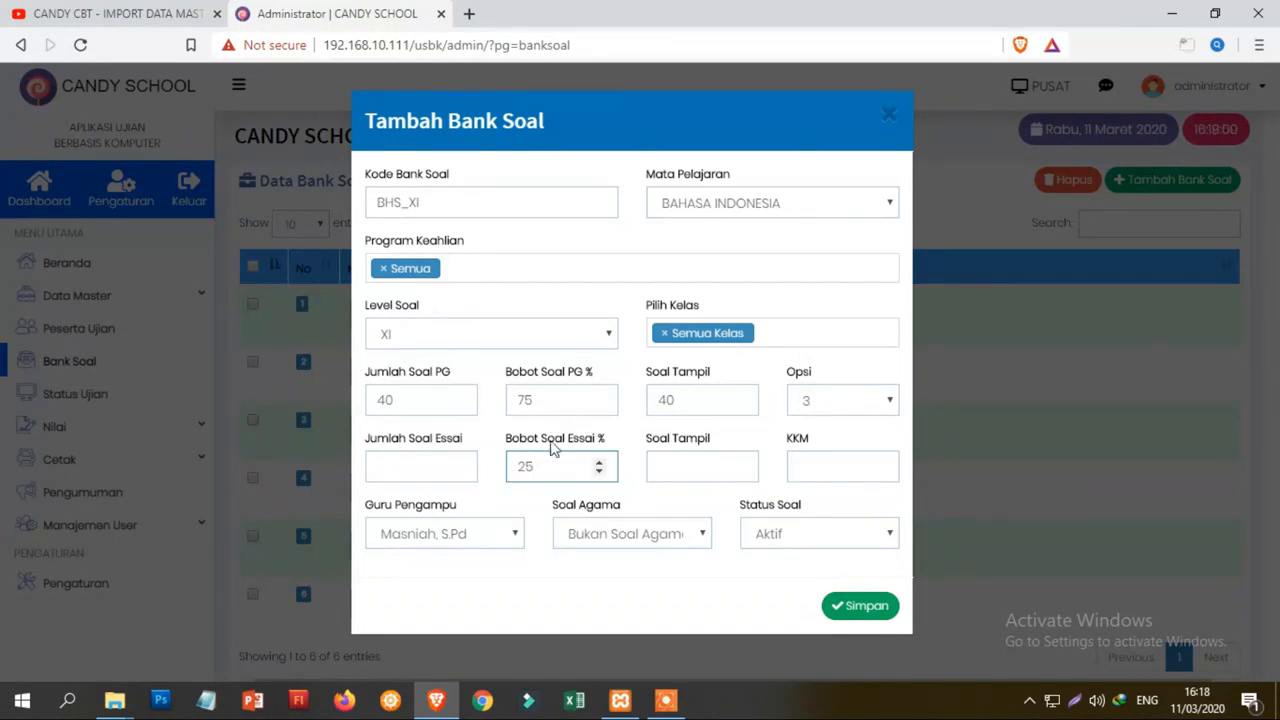
- Set the multiple-choice weight (Bobot Soal PG) to 100% and clear the essay weight (Bobot Soal Essai)
left_click_drag(551, 402, 508, 393)
key("BackSpace")
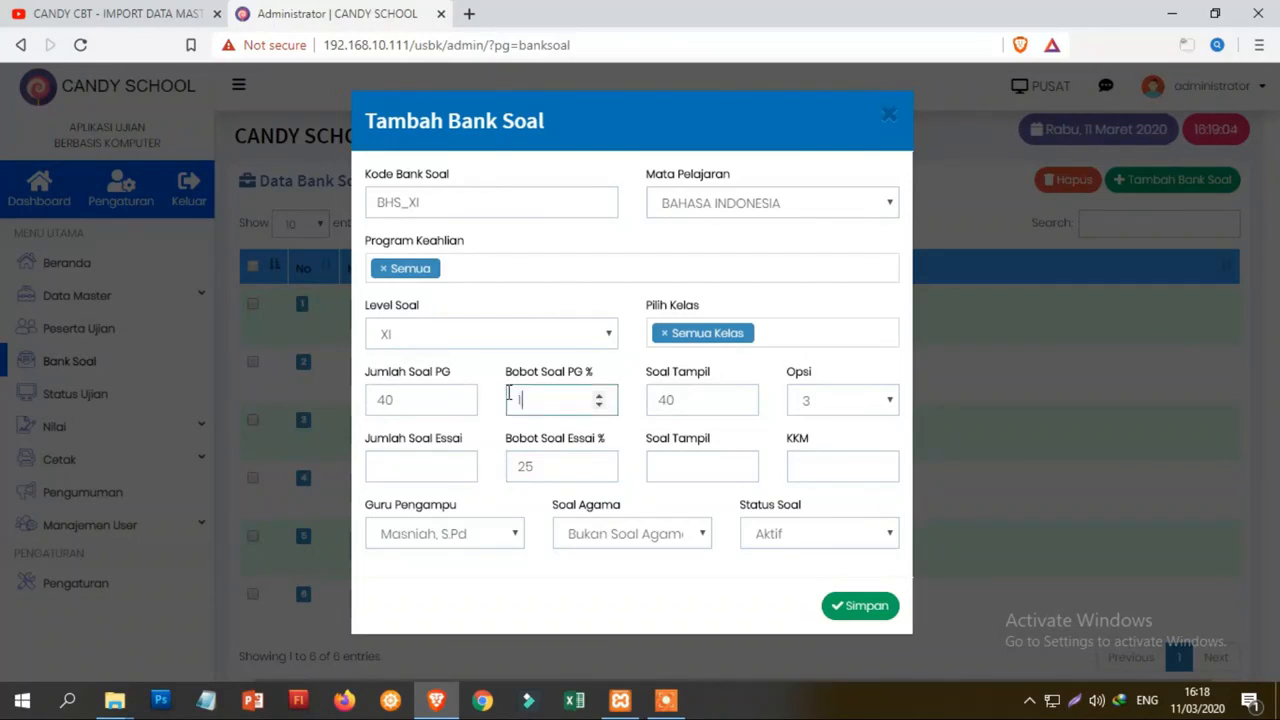
type("100")
double_click(551, 466)
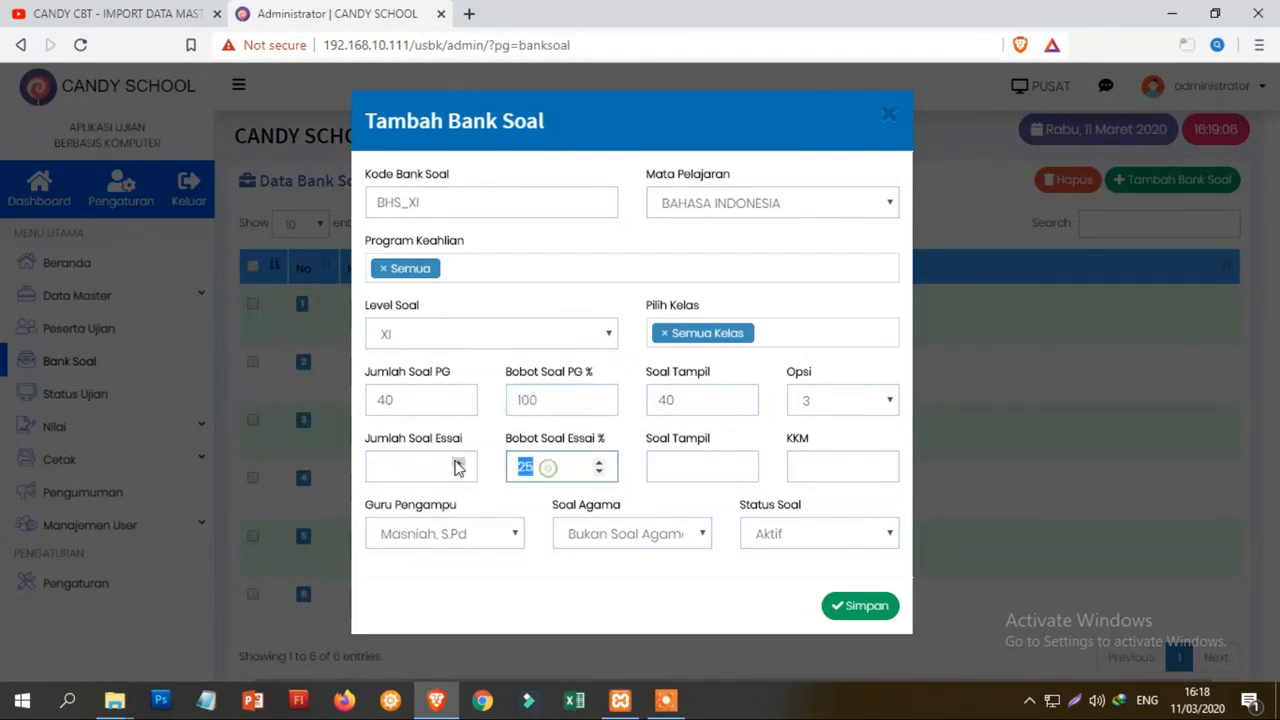
key("BackSpace")
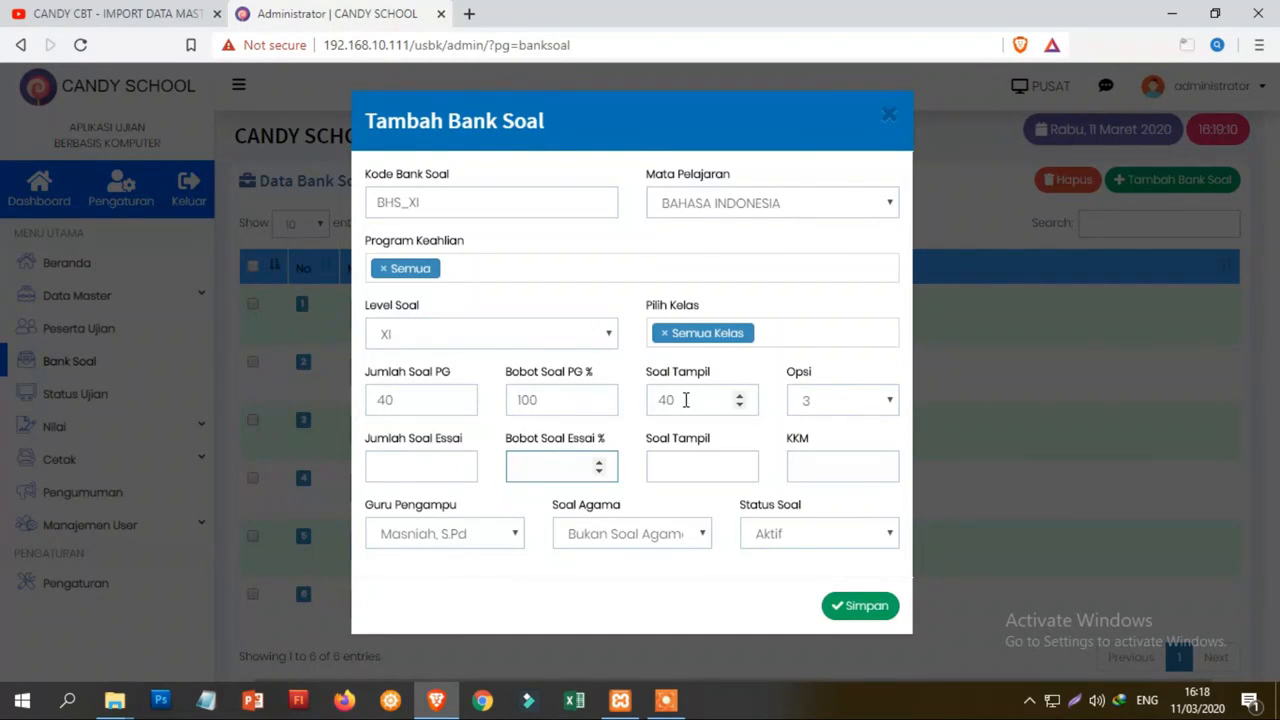
- Try 50 as the number of displayed multiple-choice questions (Soal Tampil), and restore it to 40
left_click(430, 400)
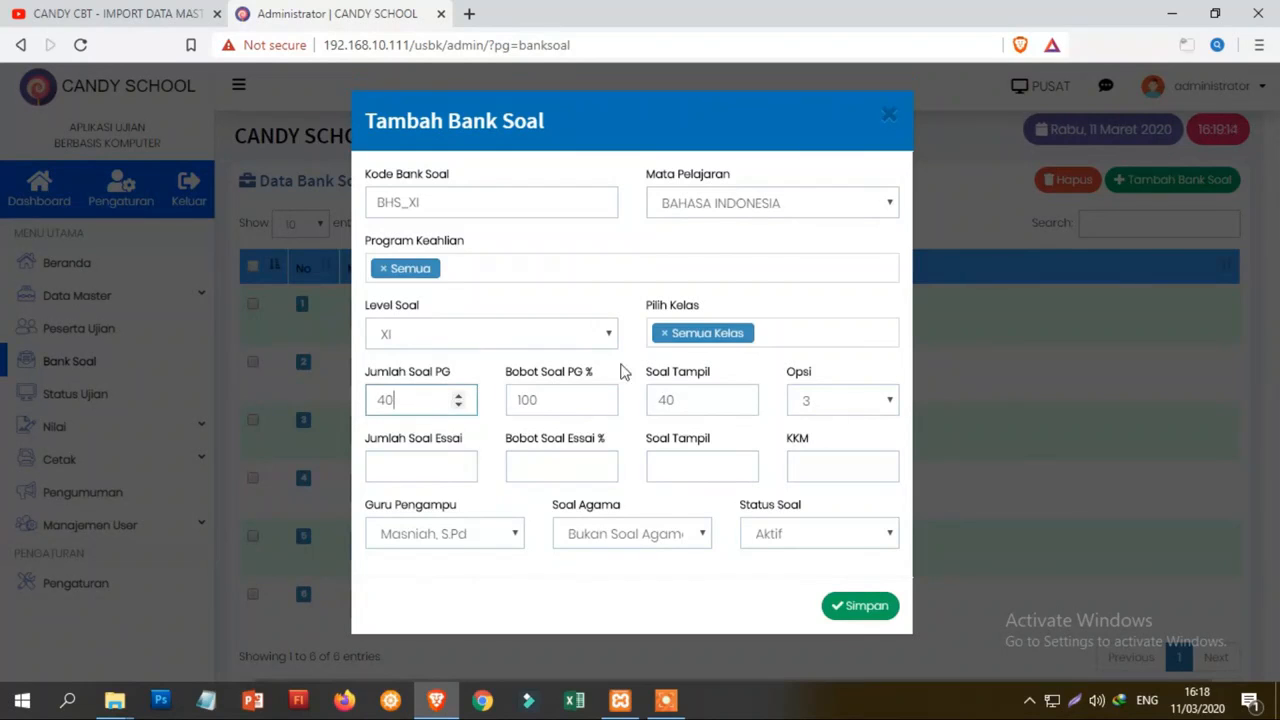
left_click(686, 402)
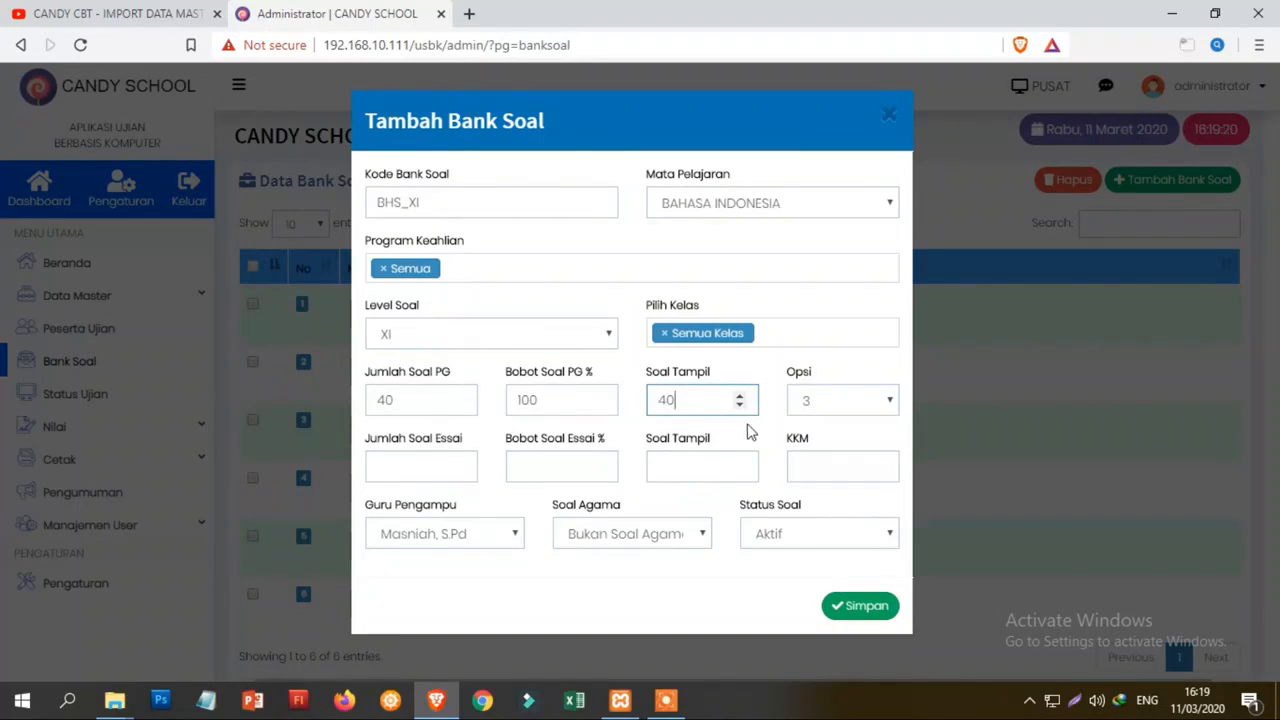
left_click(423, 399)
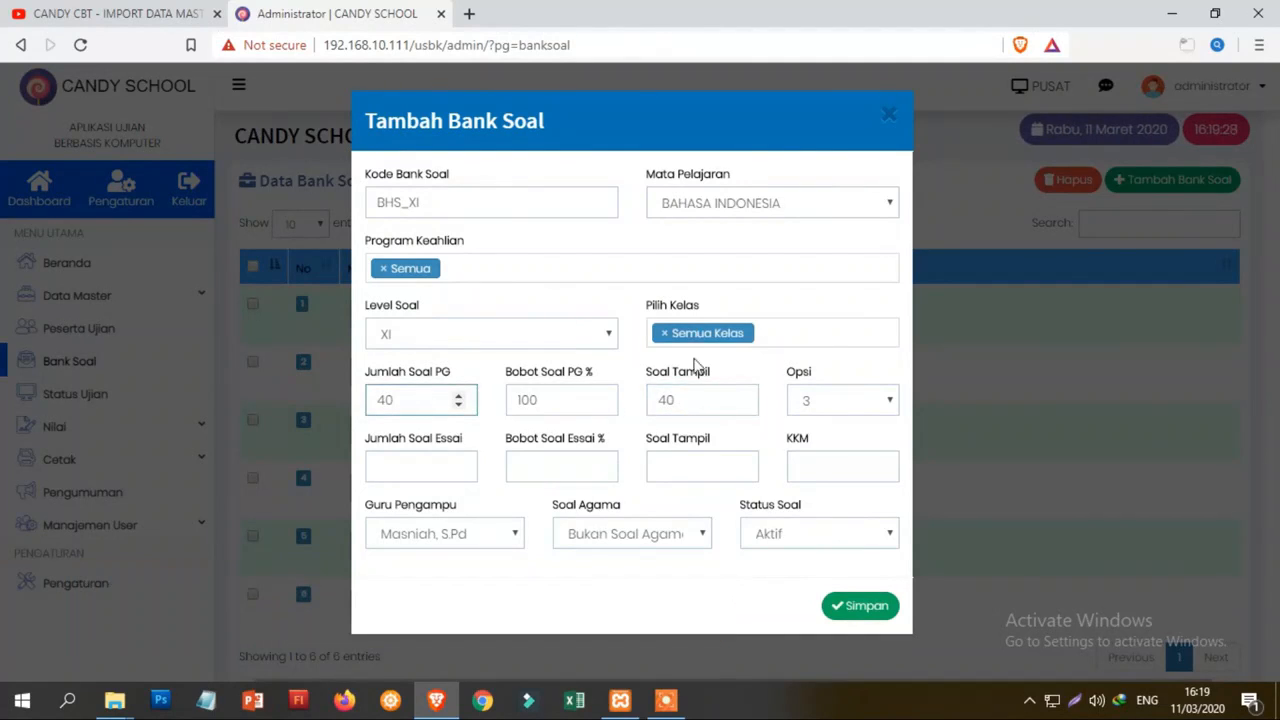
left_click(691, 399)
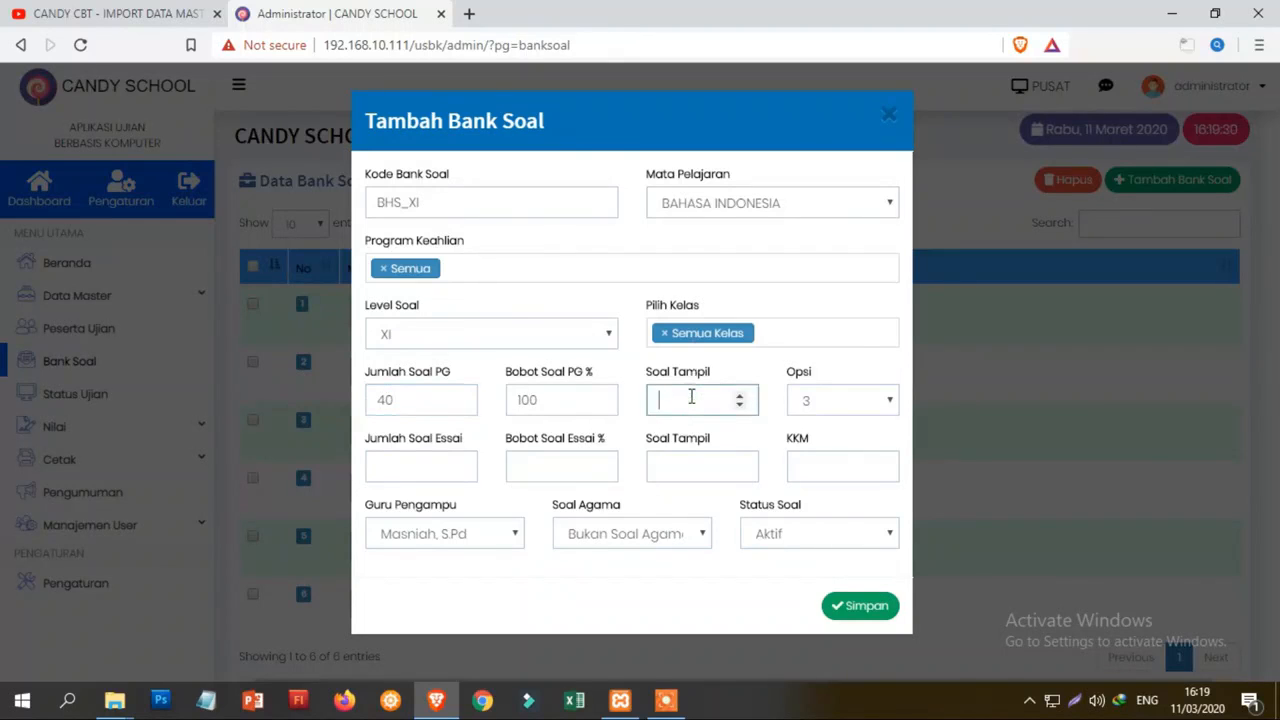
type("50")
type("40")
- Set the number of answer options (Opsi) to 4 and the passing grade (KKM) to 75
left_click(809, 410)
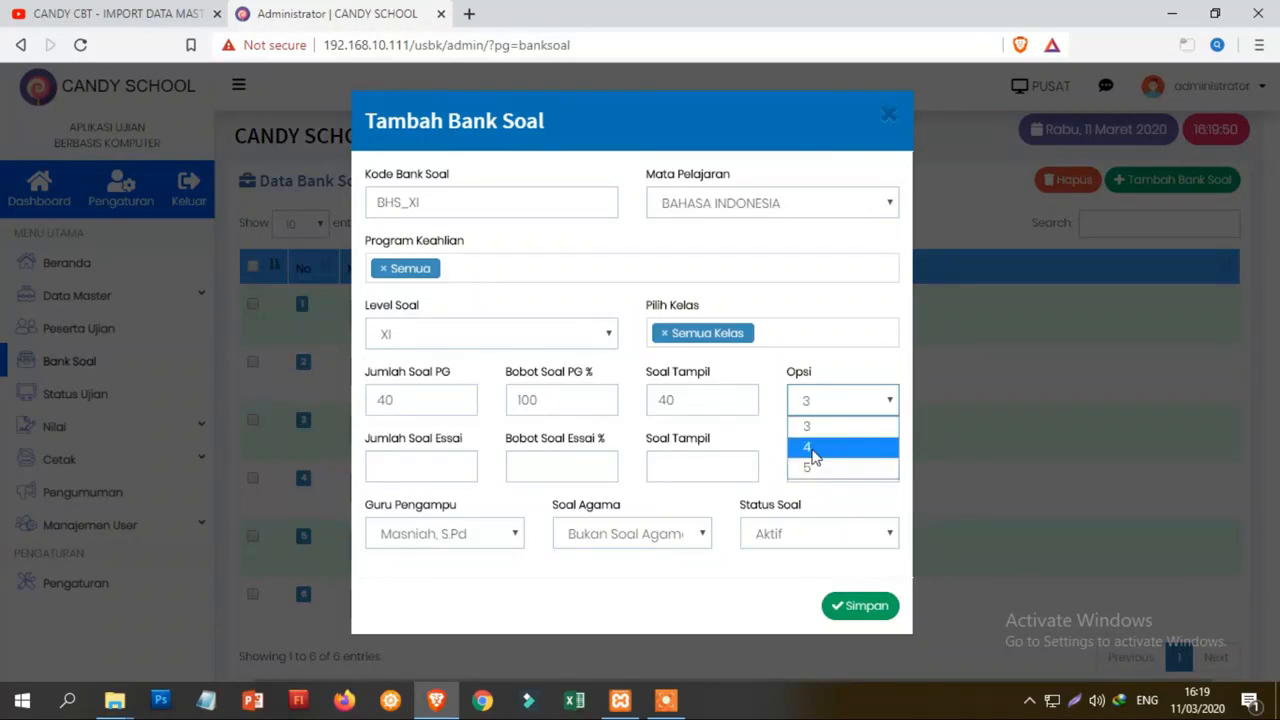
left_click(812, 447)
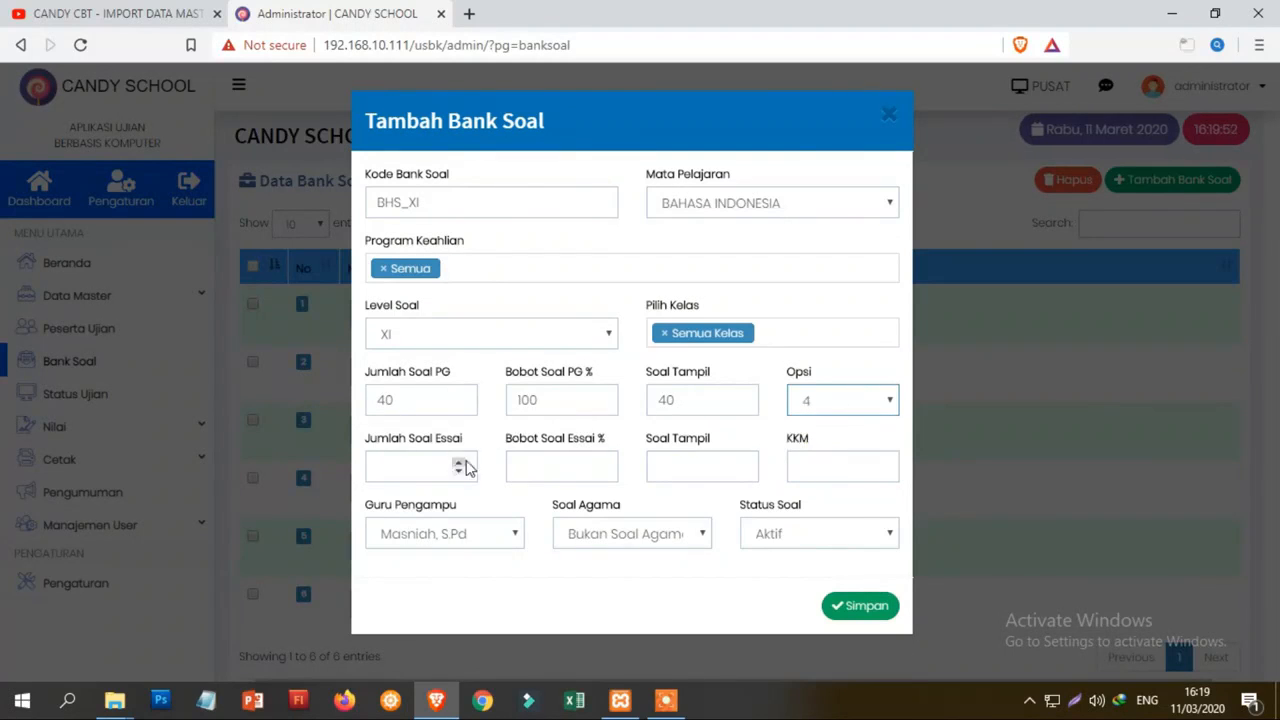
left_click(815, 465)
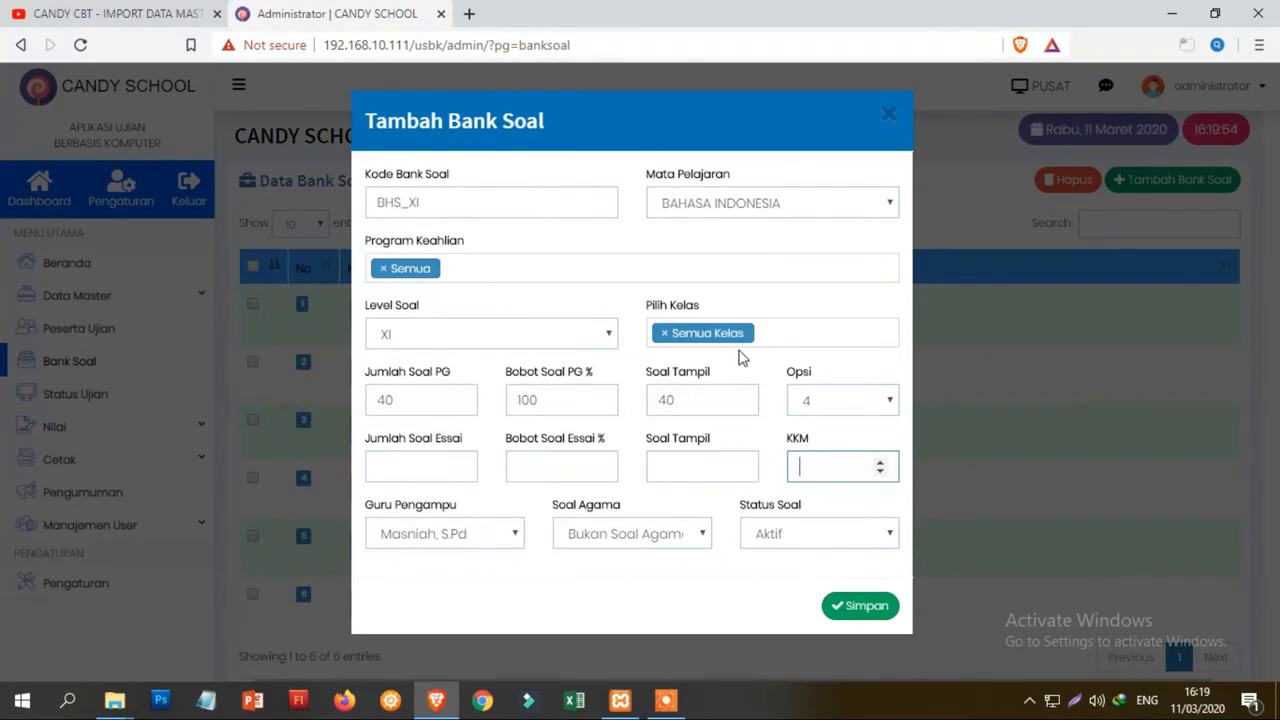
- Assign the second listed teacher as the question bank's Guru Pengampu
left_click(486, 536)
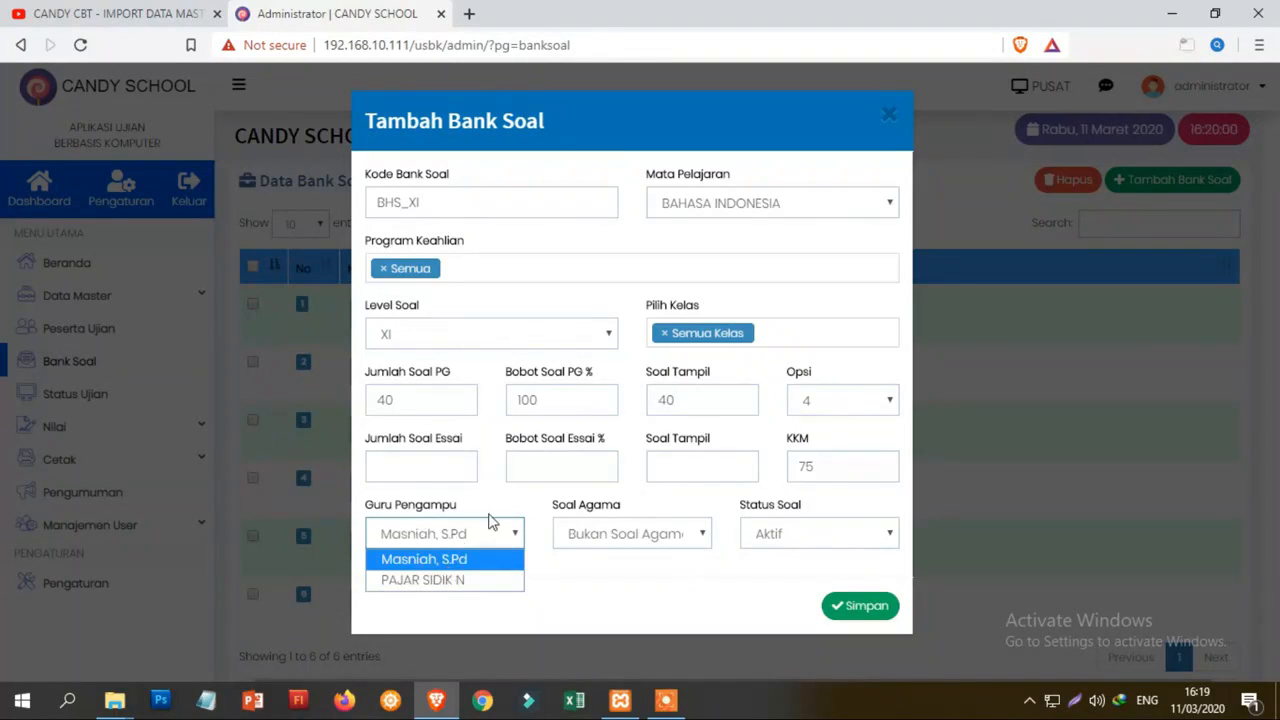
left_click(490, 526)
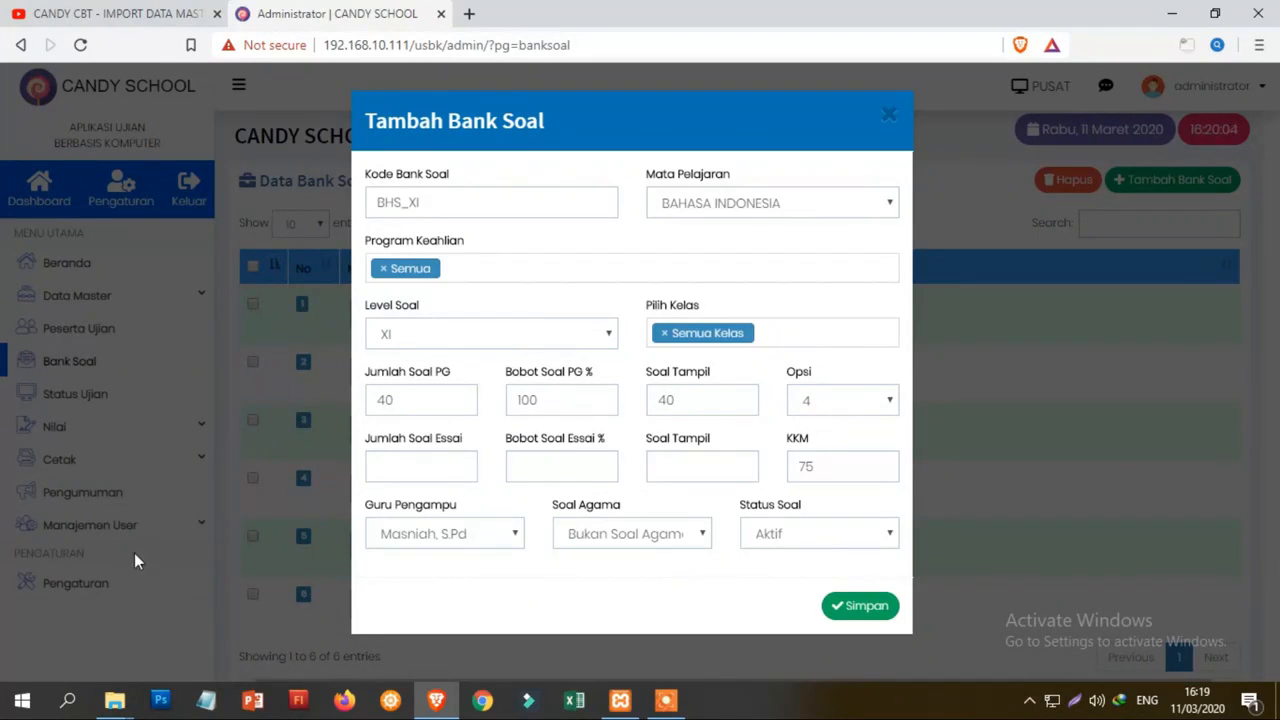
left_click(491, 535)
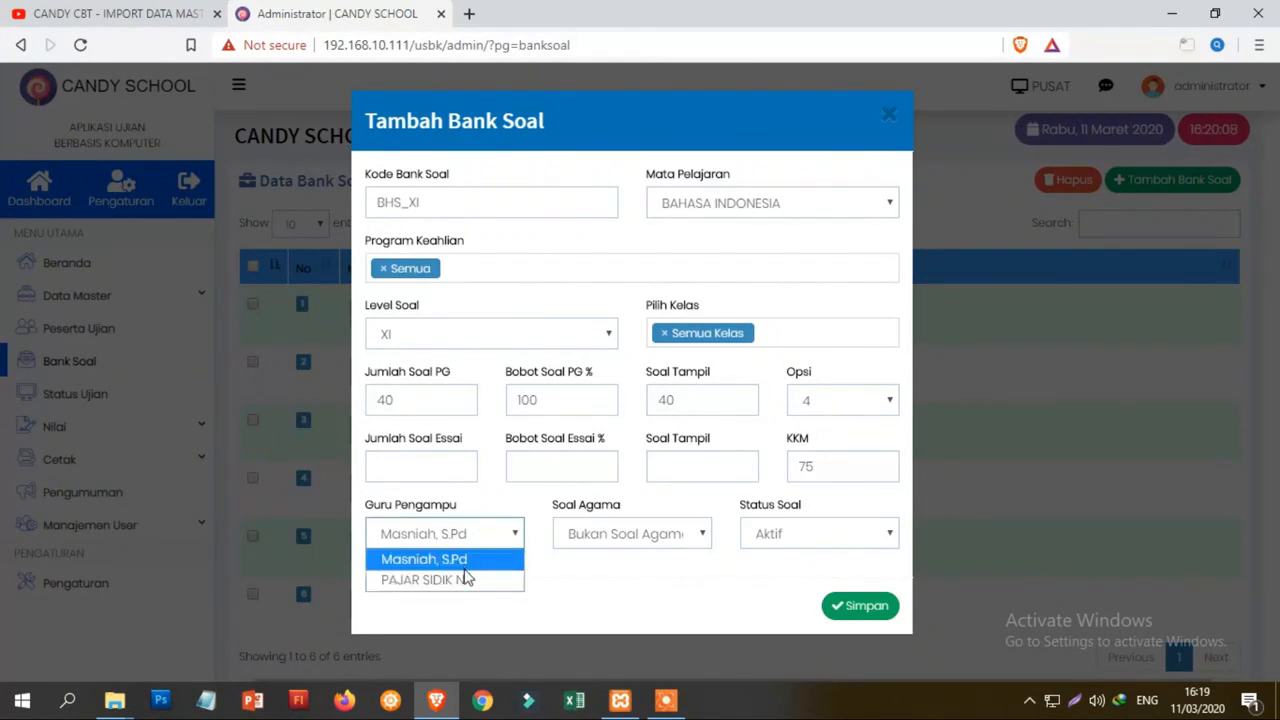
left_click(464, 580)
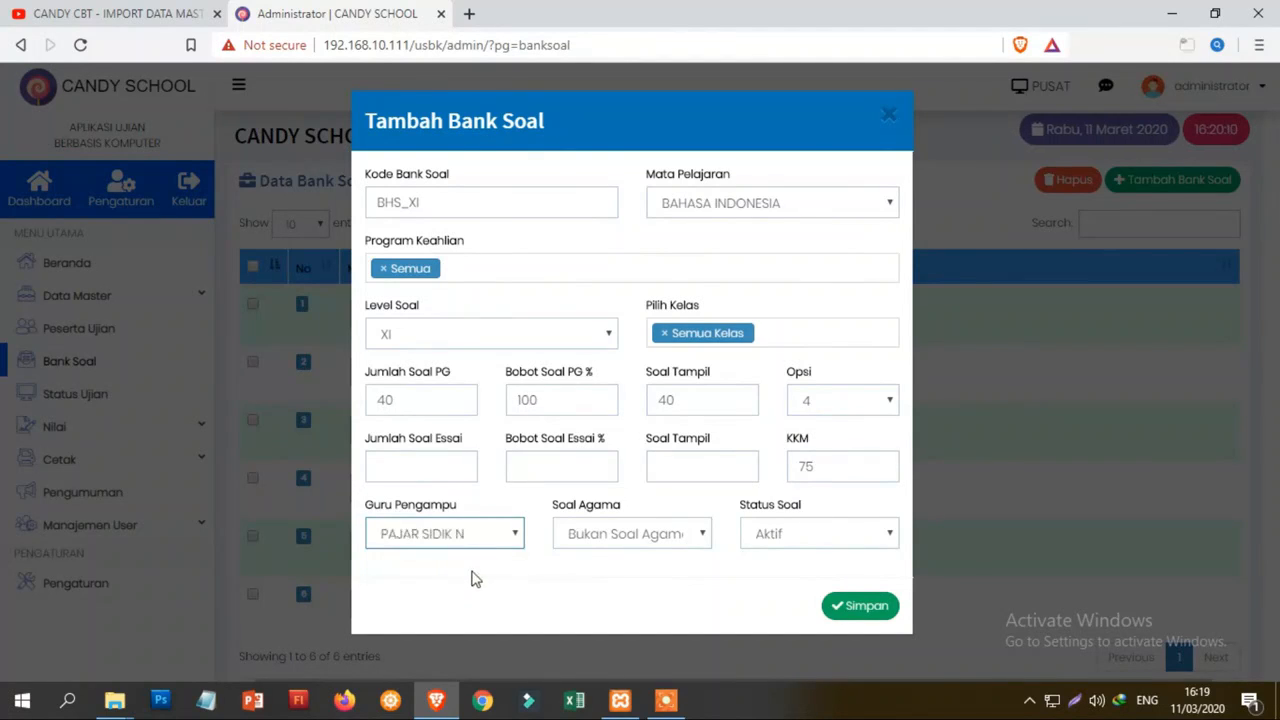
- Choose Bukan Soal Agama for Soal Agama and Aktif for Status Soal, and save the question bank
left_click(636, 540)
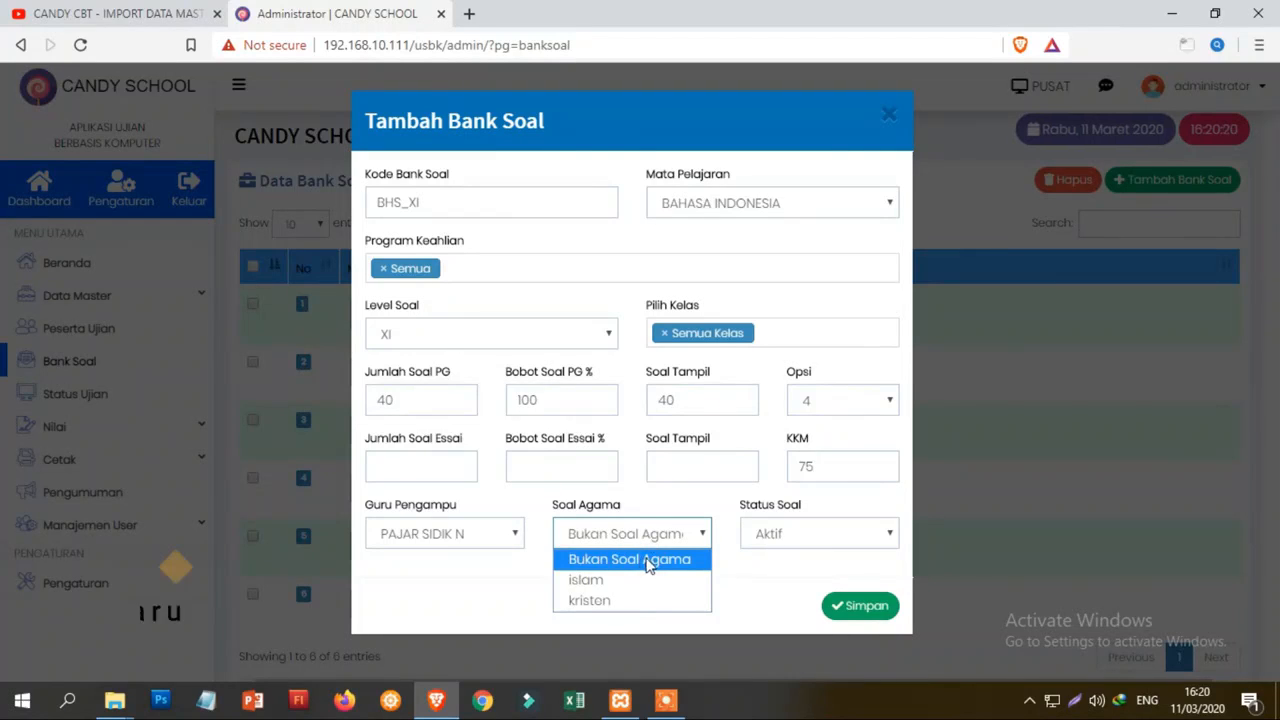
left_click(646, 561)
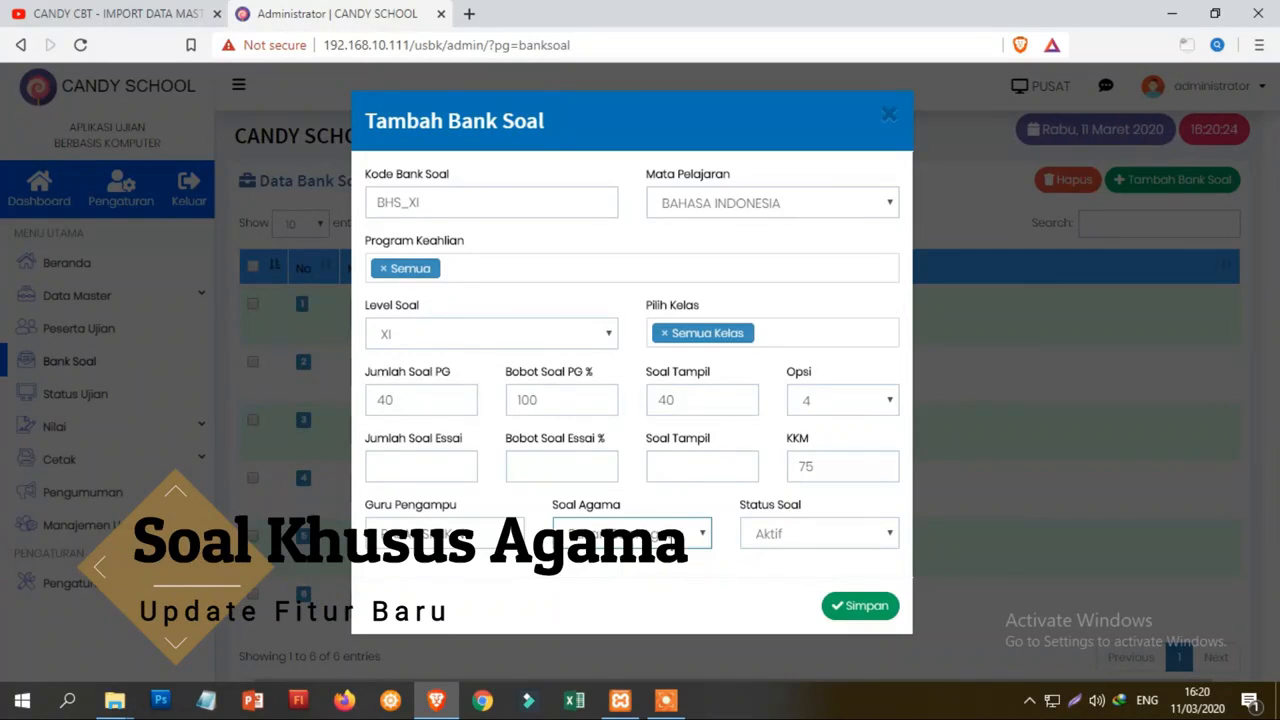
left_click(818, 535)
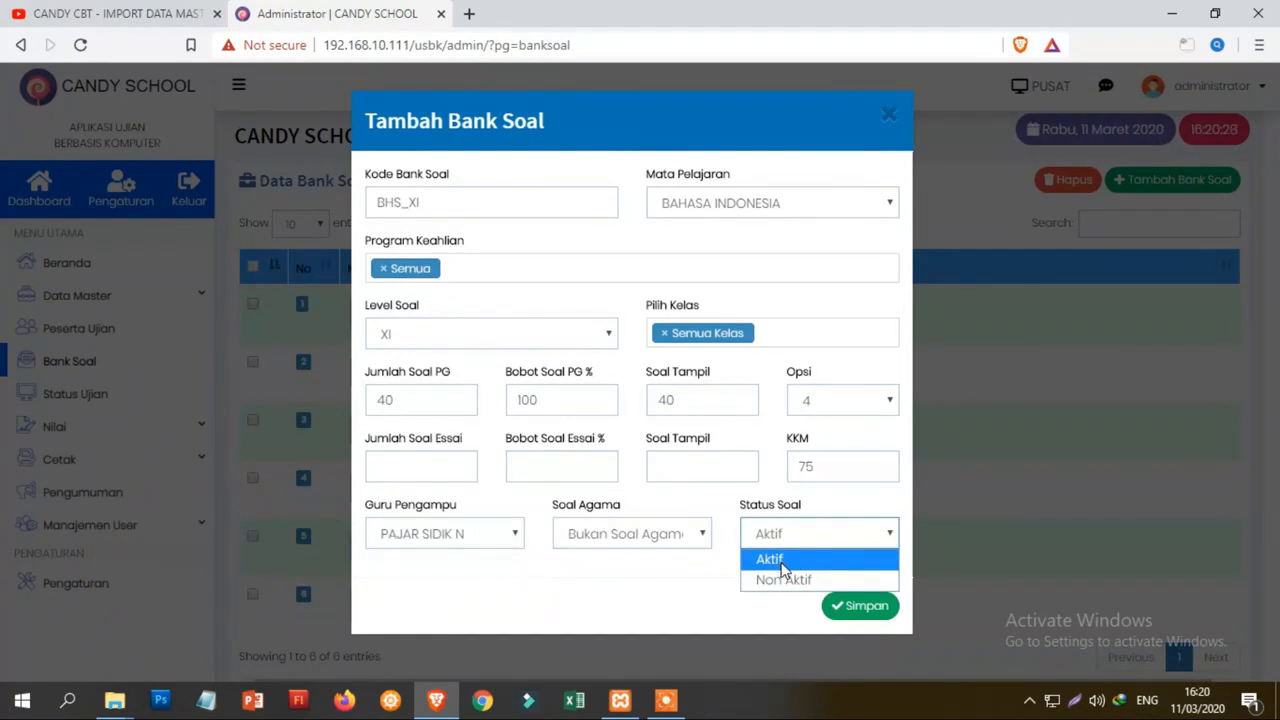
left_click(780, 560)
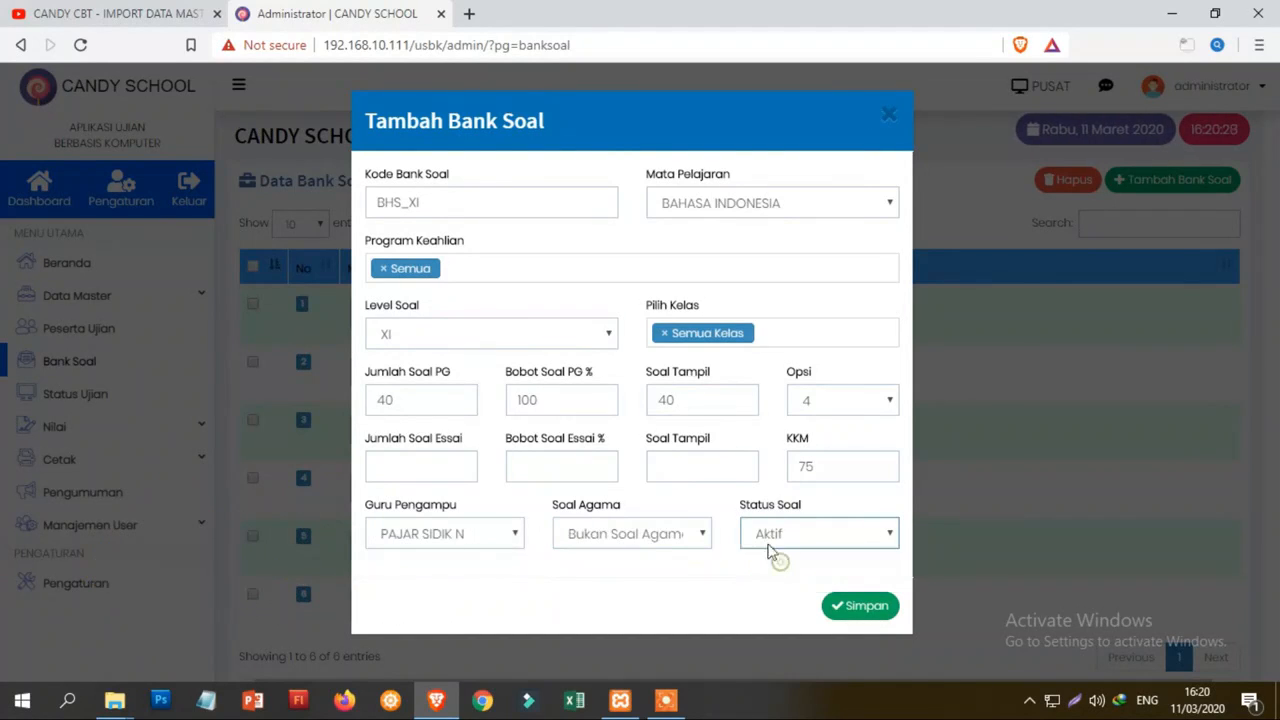
left_click(859, 607)
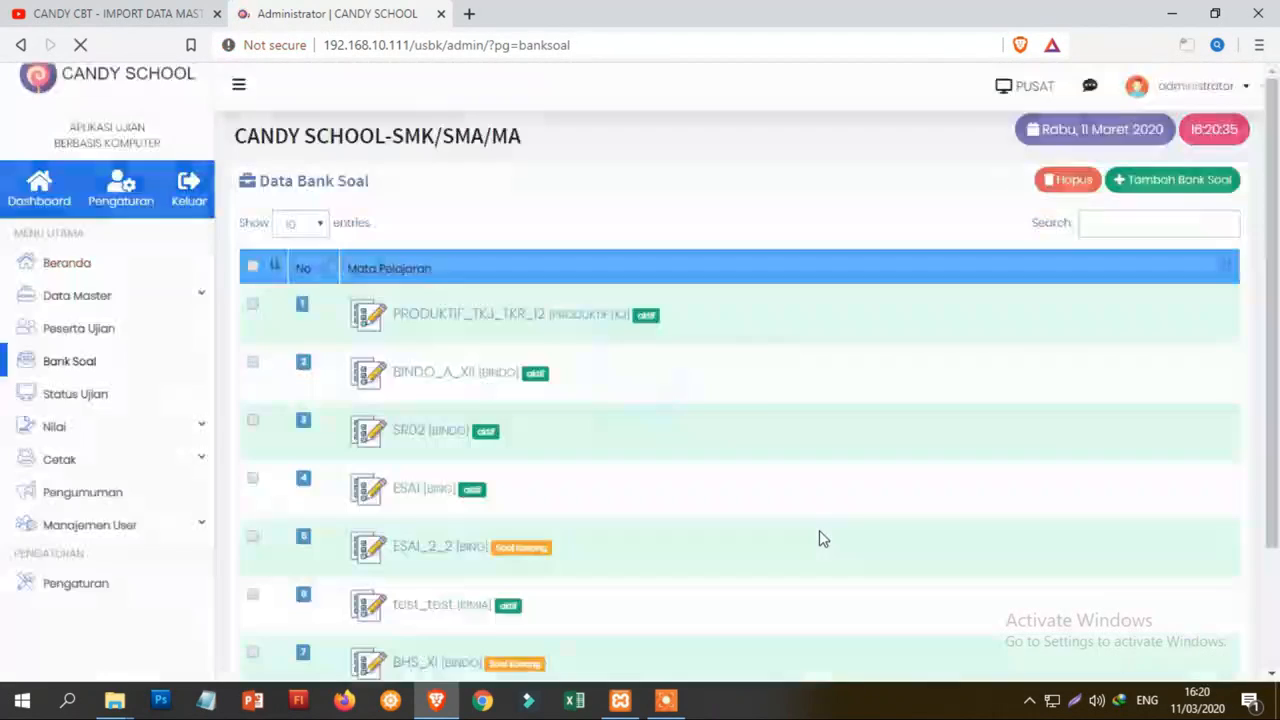
- Expand the BHS_XI question bank's details, open its question list, and dismiss the translation extension offer
scroll(670, 515, "down", 3)
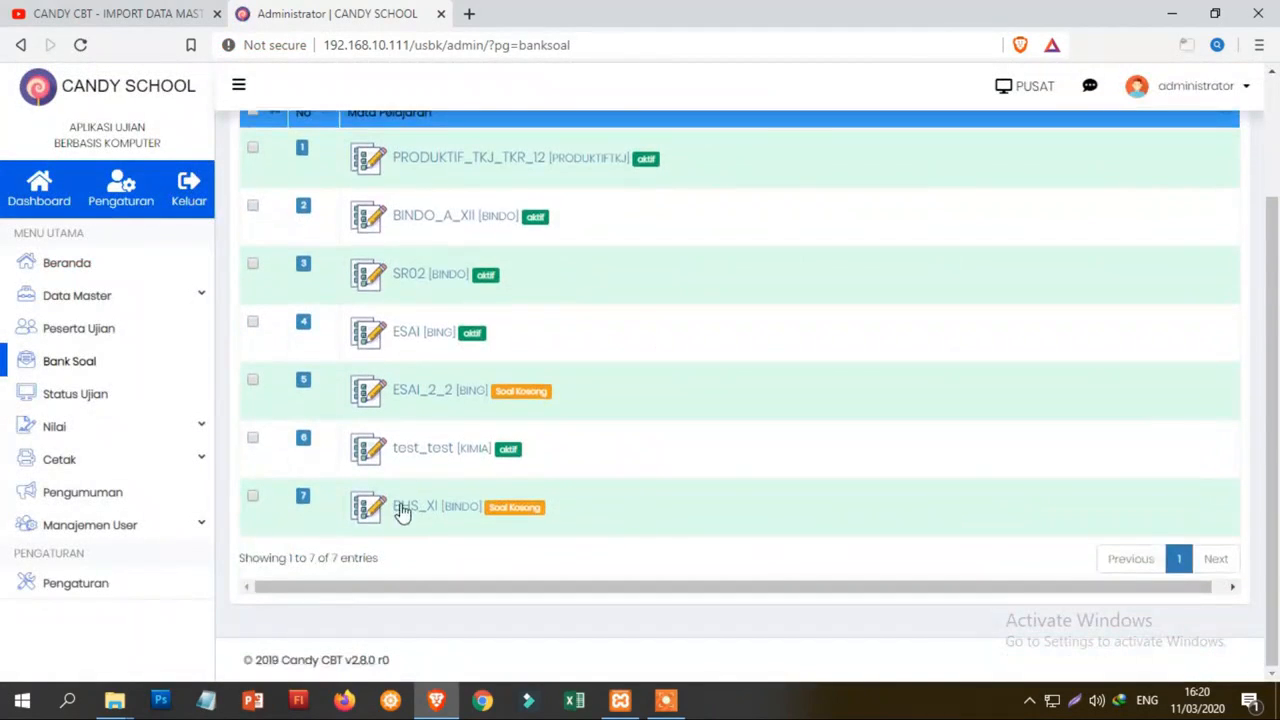
left_click(457, 521)
scroll(465, 500, "down", 2)
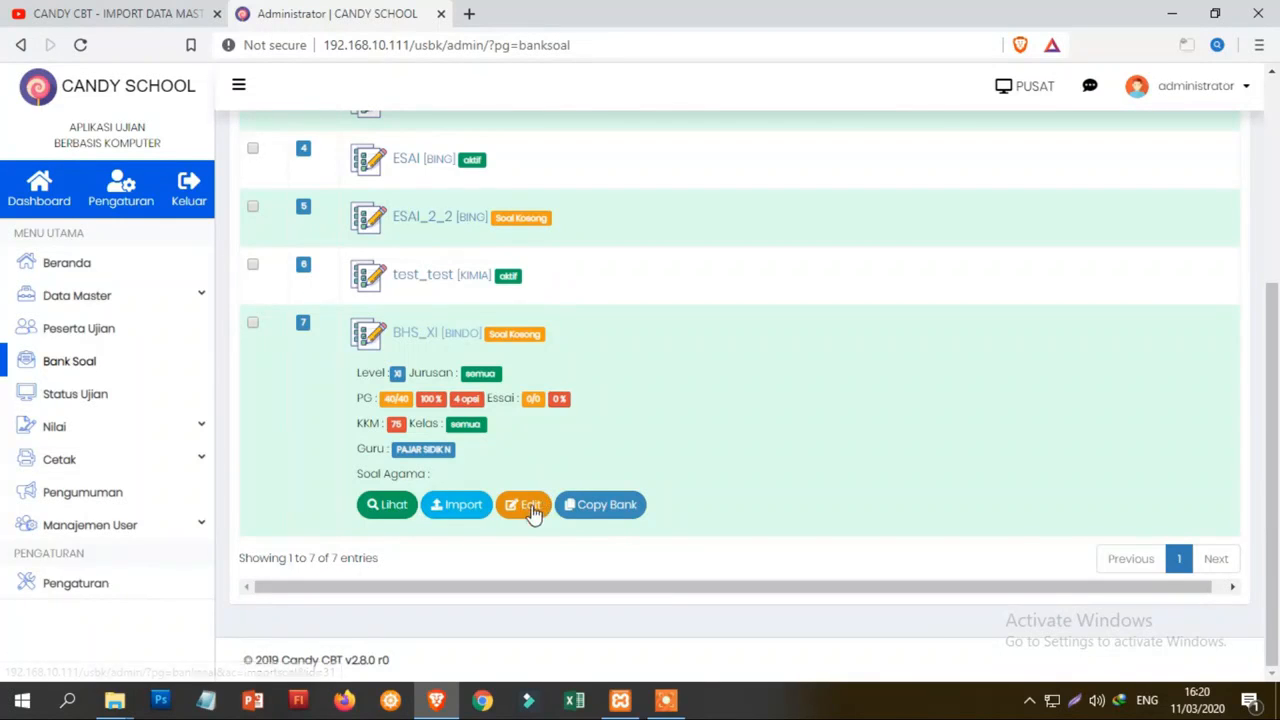
left_click(396, 512)
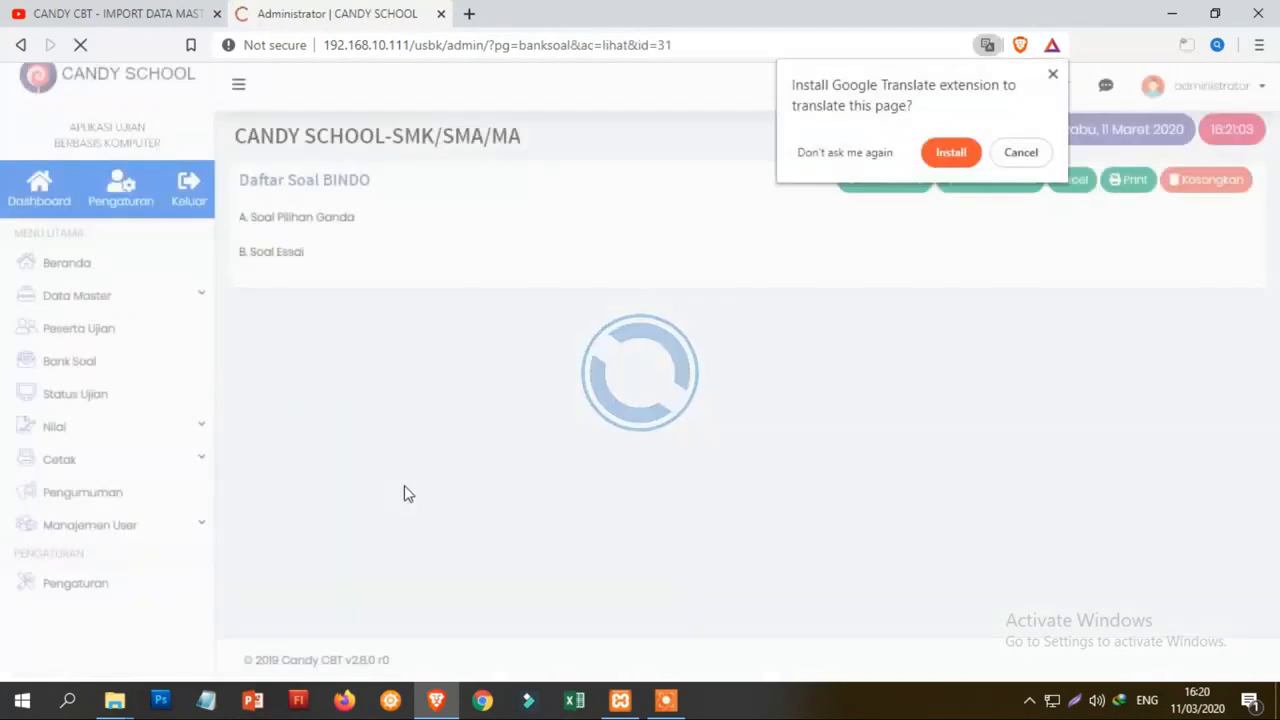
left_click(1053, 74)
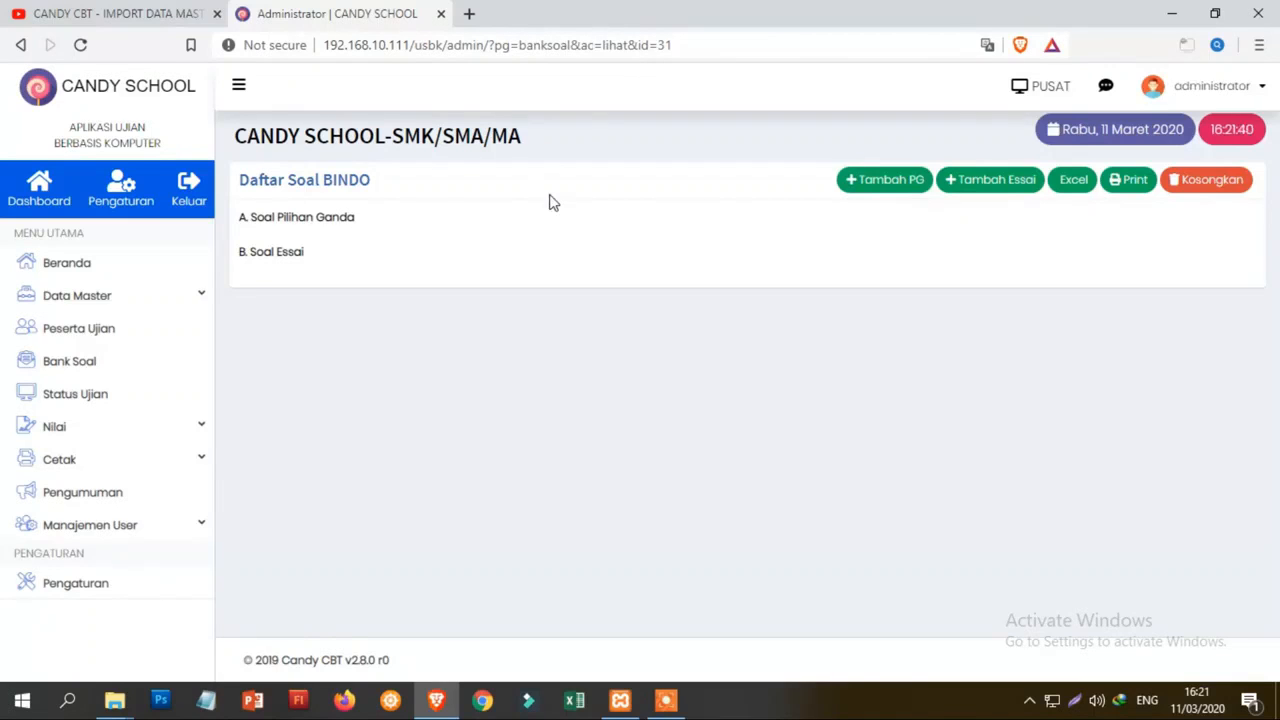
- Add multiple-choice question 1 with the question text "SOAL PG"
left_click(886, 186)
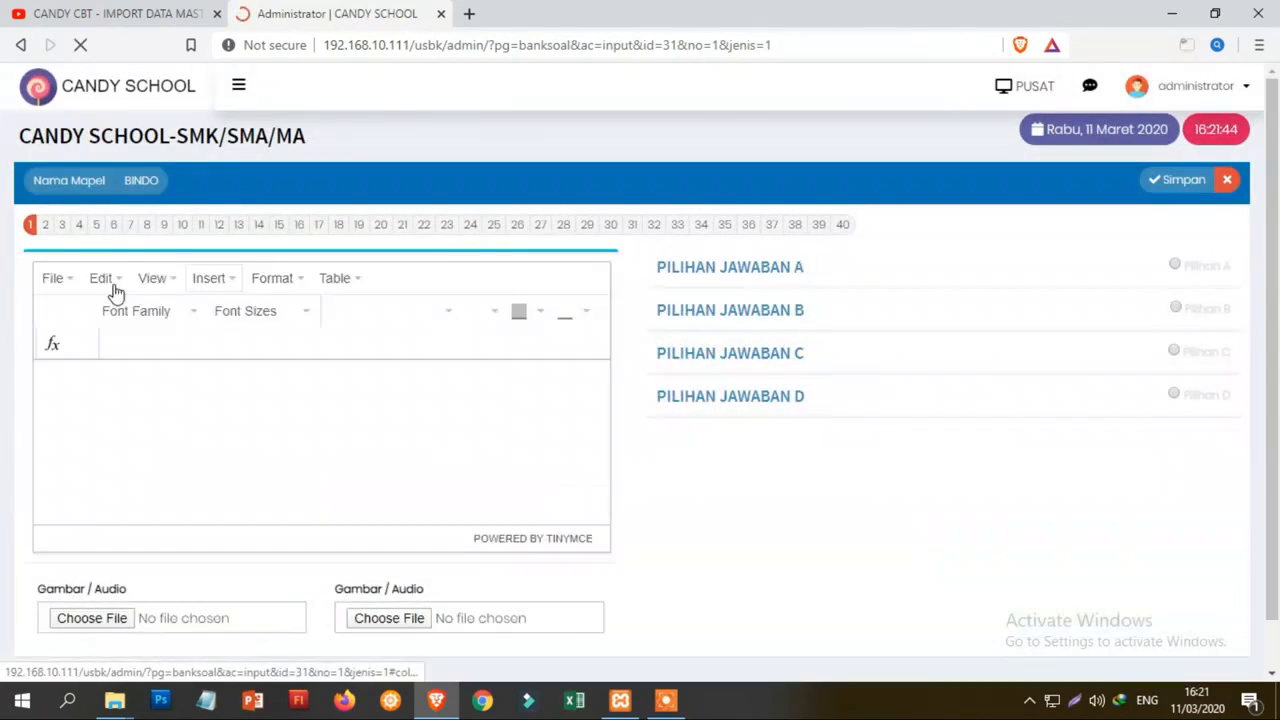
left_click(108, 410)
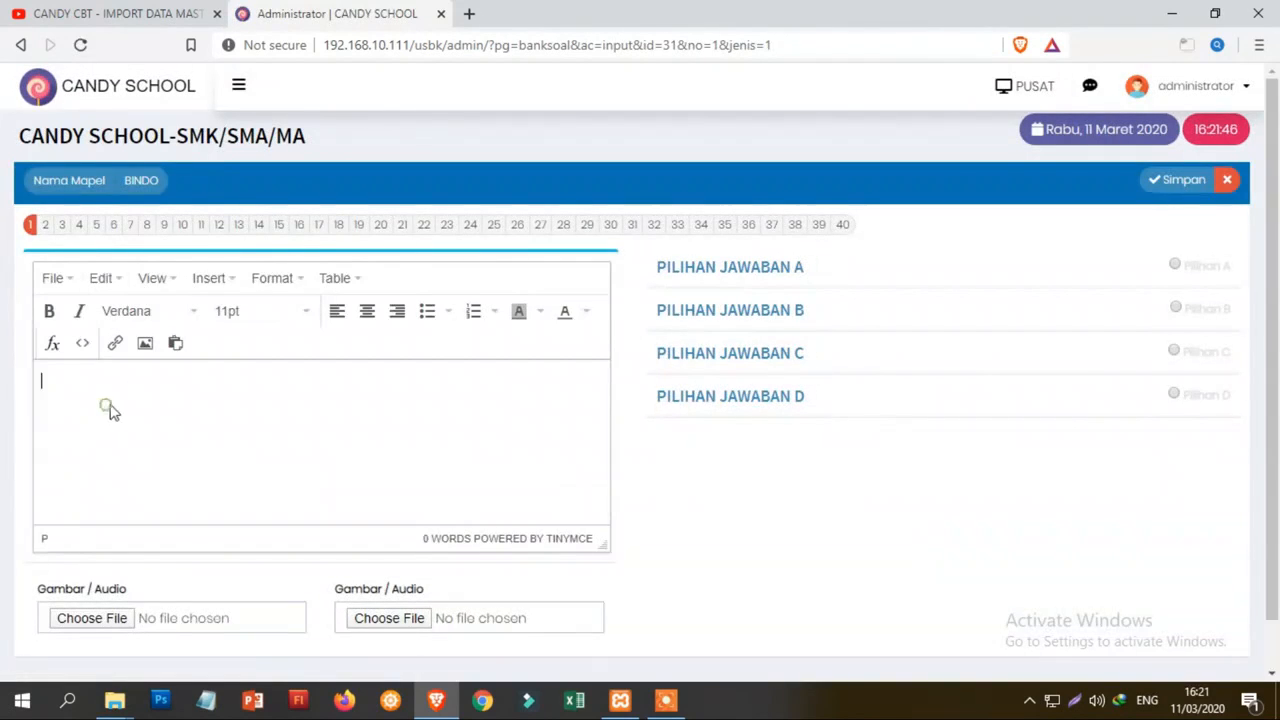
type("SOAL PG")
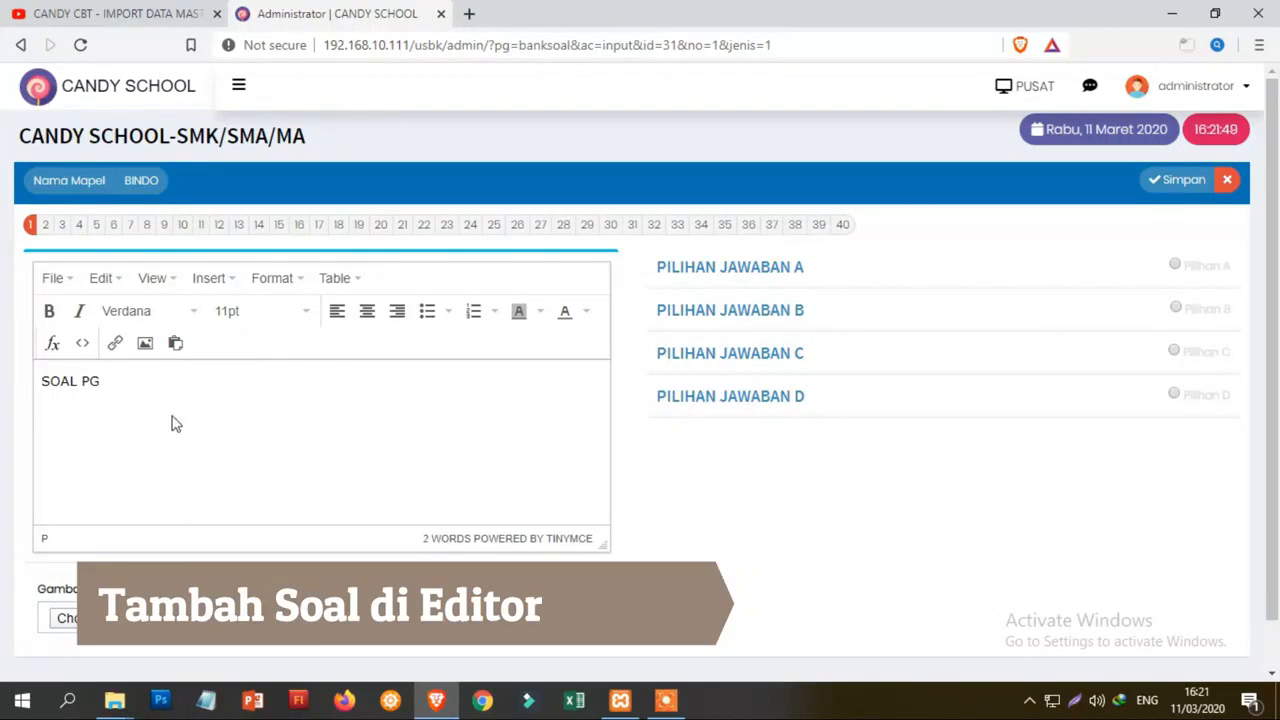
- Attach the image 3 resik.jpg from the Pictures folder as the question's first Gambar / Audio file
scroll(226, 426, "down", 1)
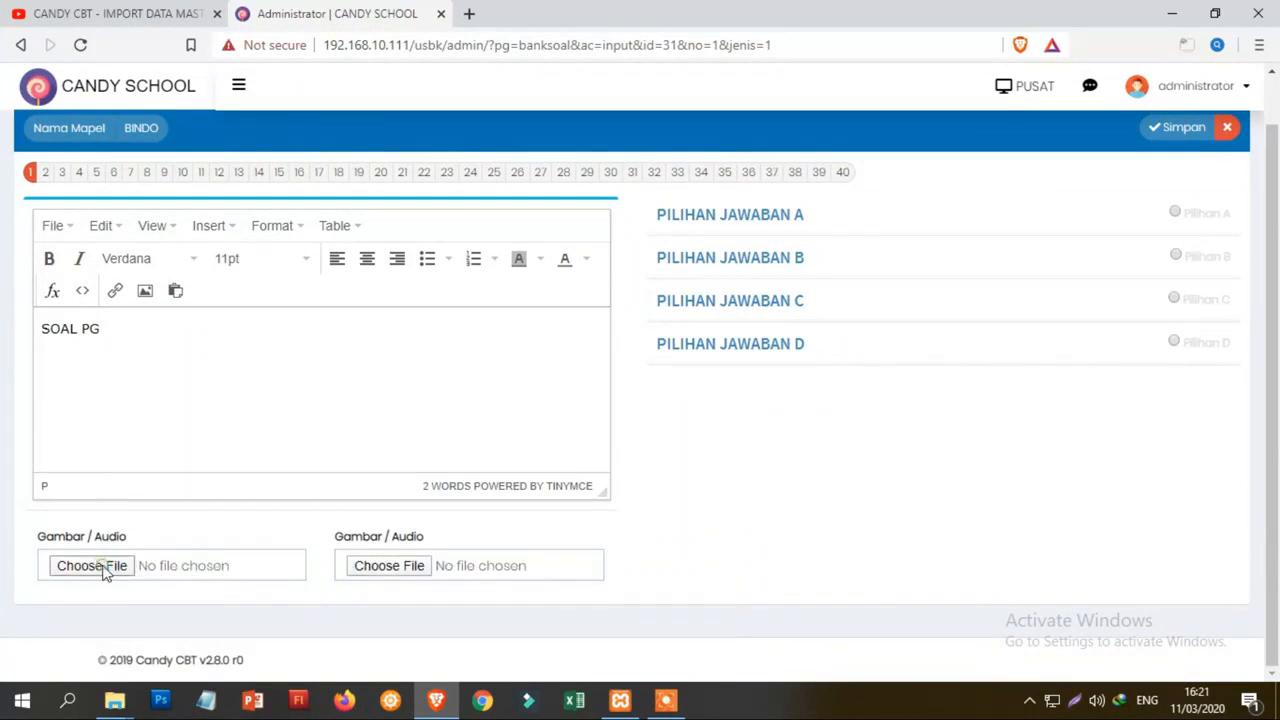
left_click(126, 566)
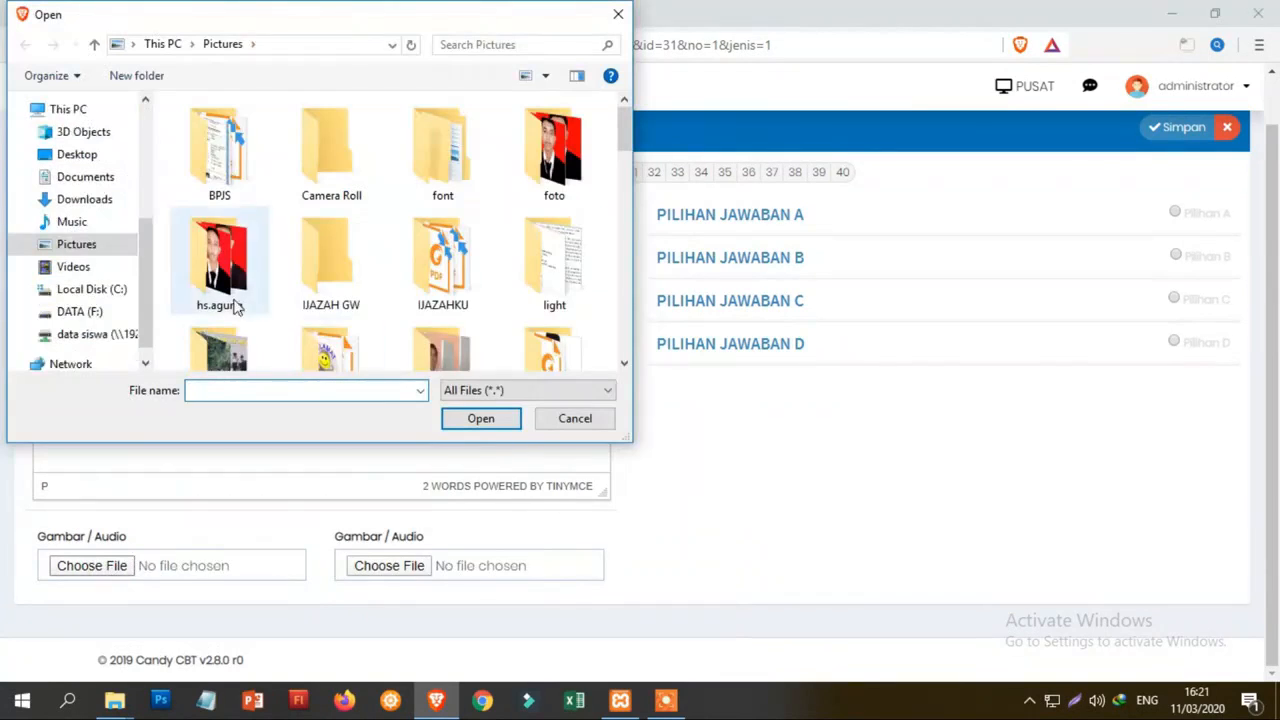
scroll(280, 340, "down", 3)
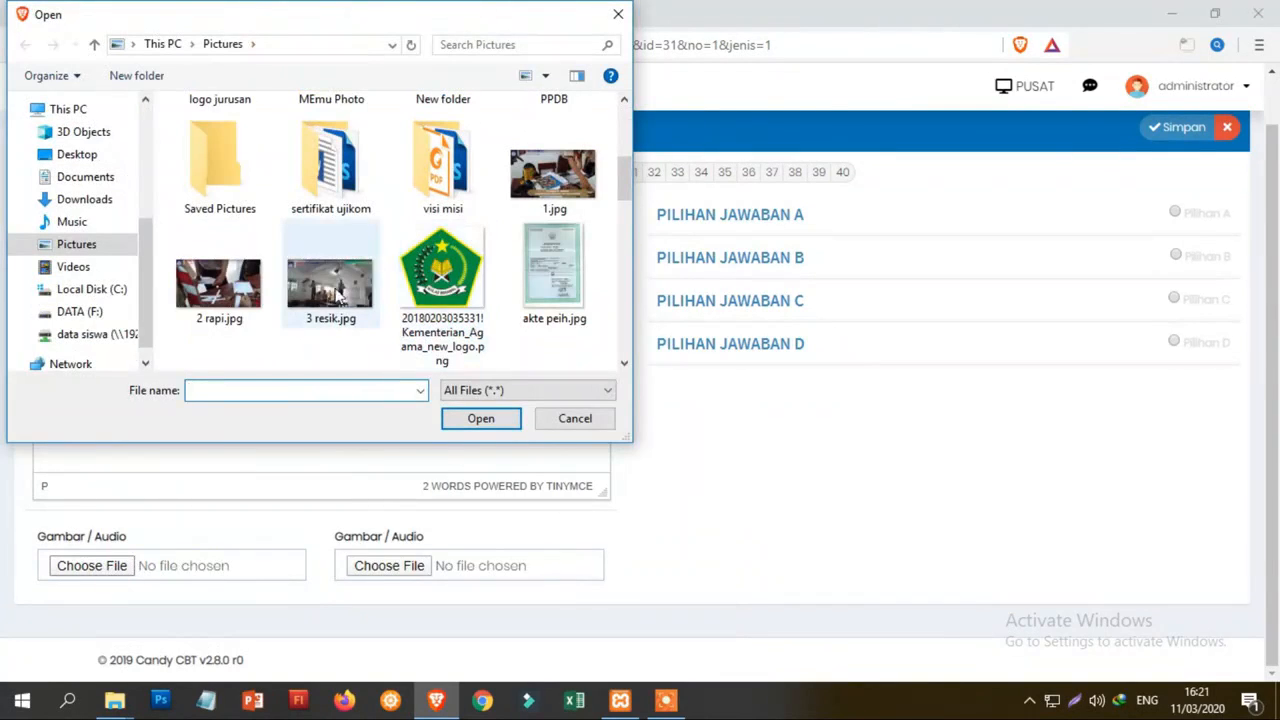
double_click(304, 300)
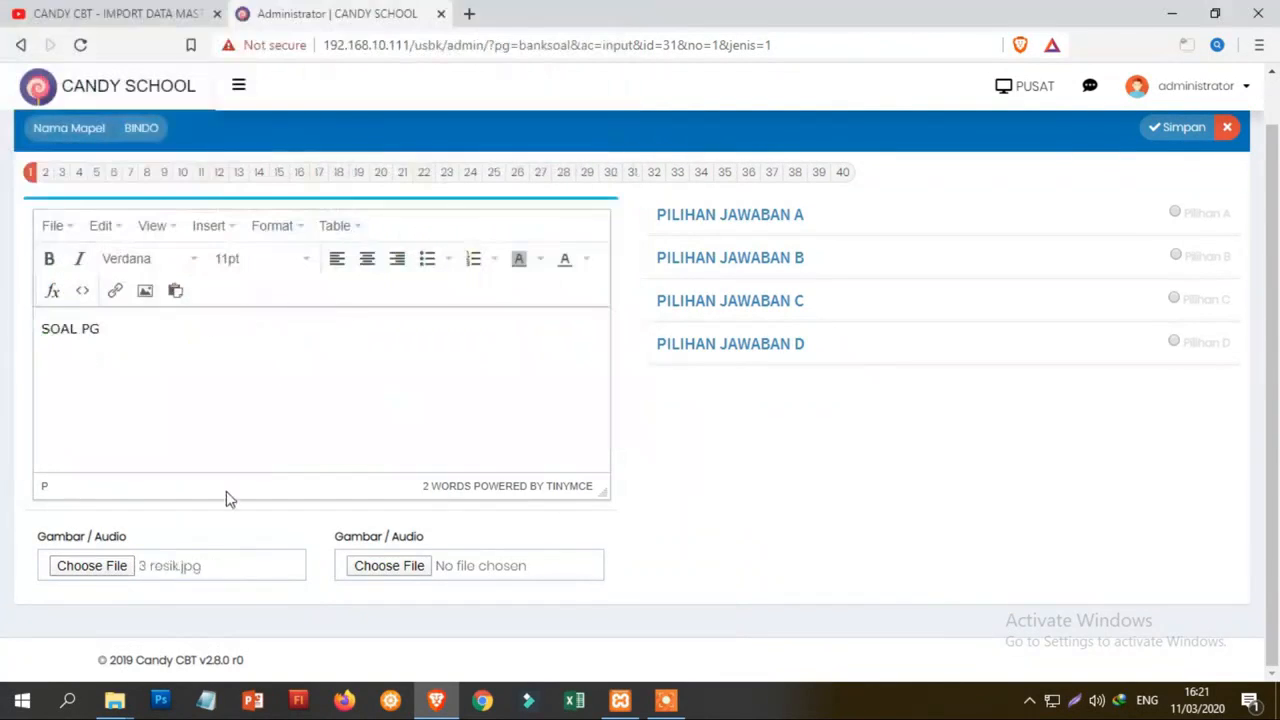
- Fill in Pilihan Jawaban A with a row of repeated letters A and Pilihan Jawaban B with repeated letters B
scroll(780, 400, "up", 1)
left_click(766, 272)
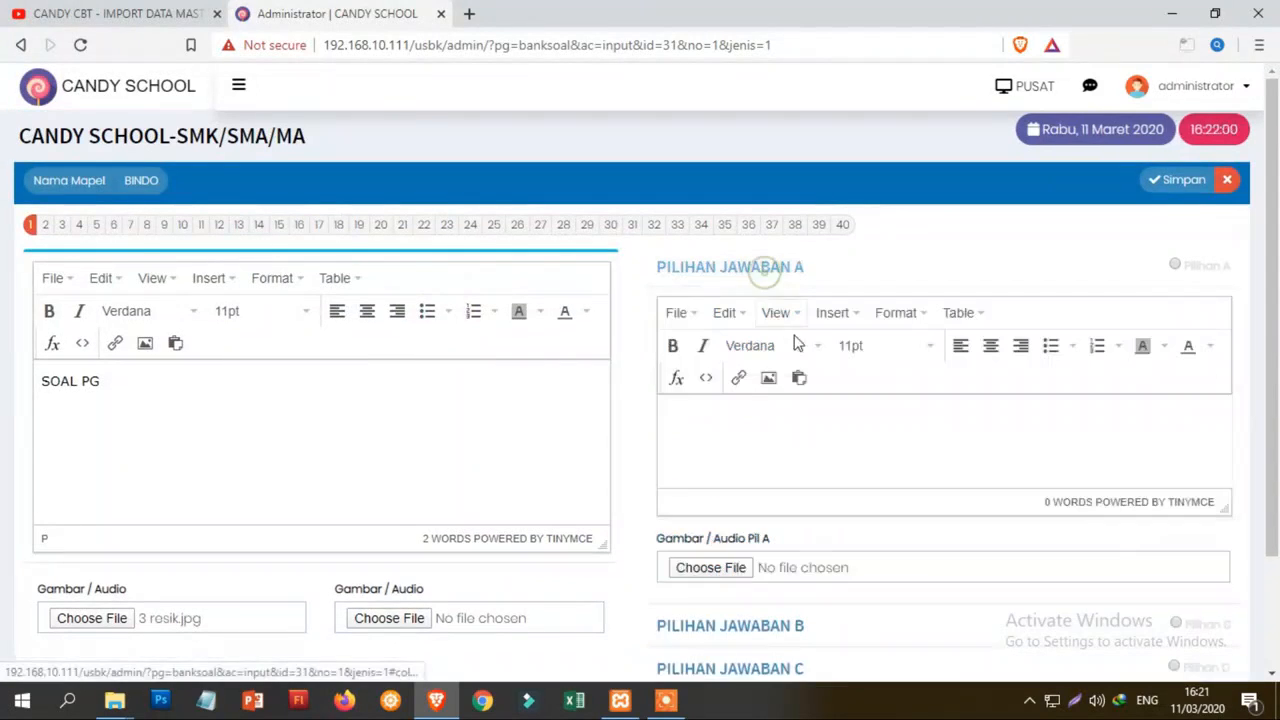
type("AAAAAA")
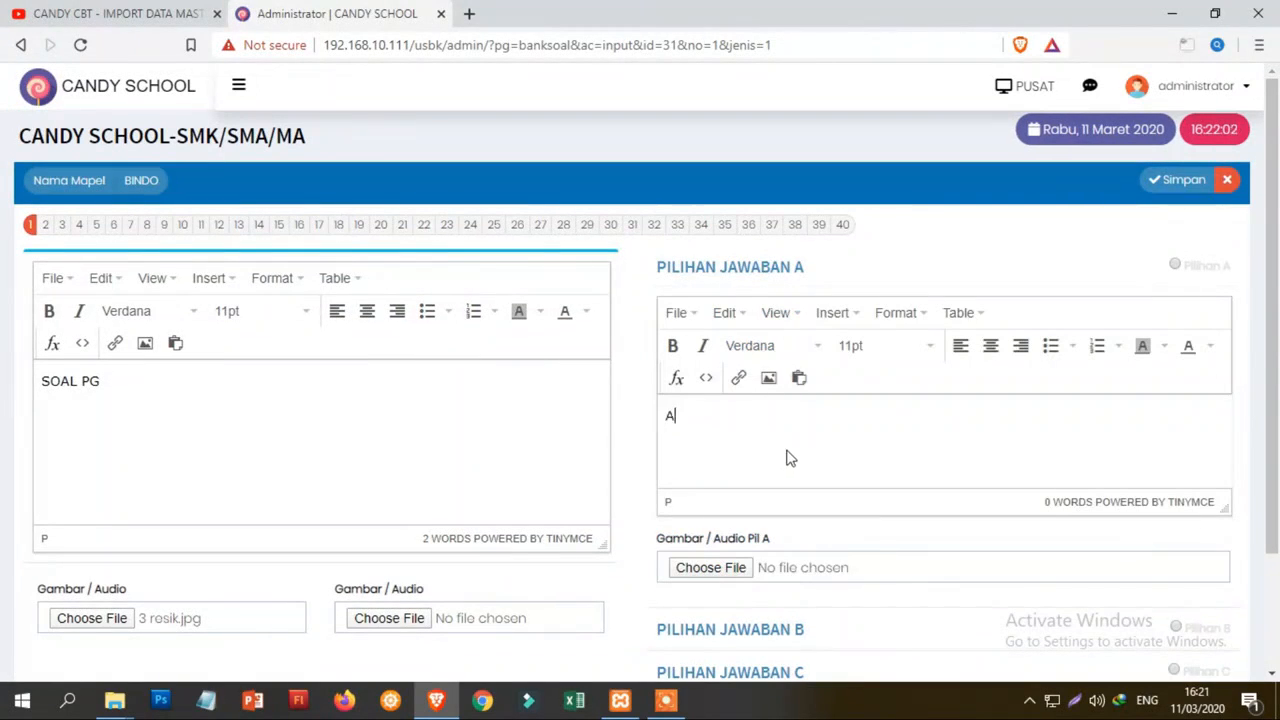
left_click(725, 630)
type("BBBBBBBBBB")
- Fill in Pilihan Jawaban C with a row of repeated letters C and Pilihan Jawaban D with repeated letters D
scroll(777, 514, "down", 2)
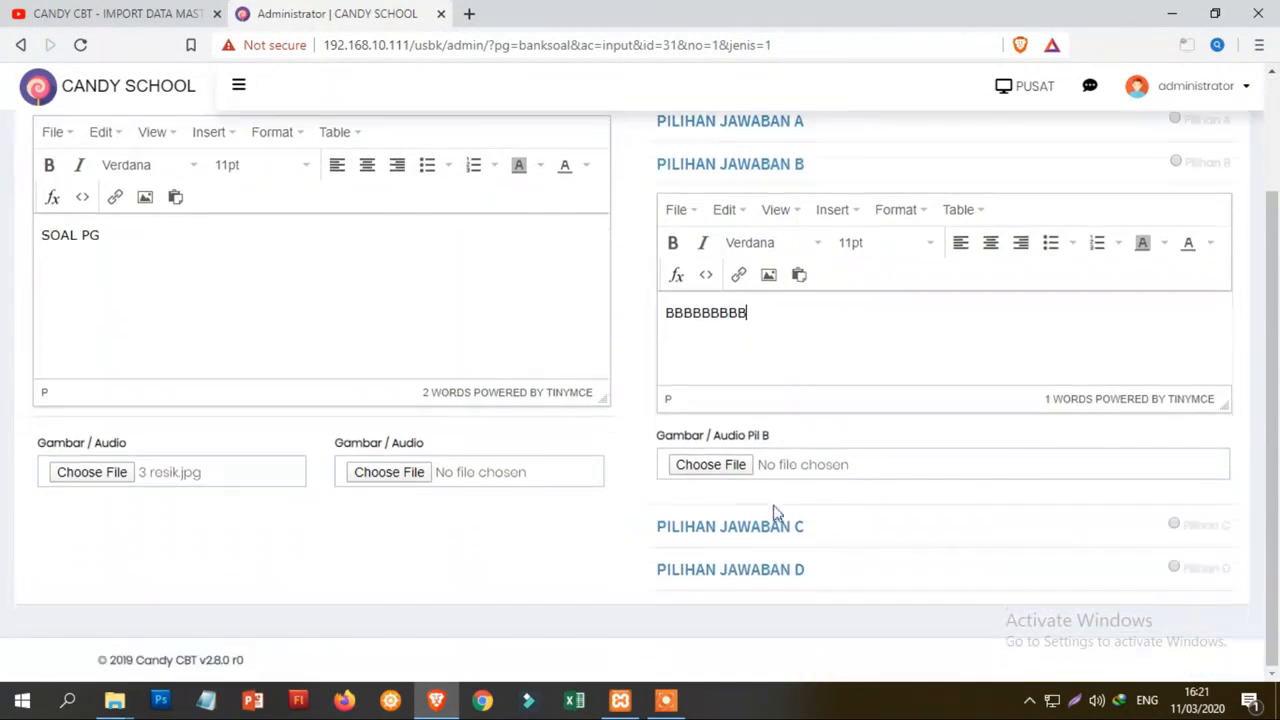
left_click(720, 530)
left_click(717, 389)
type("ccccccc")
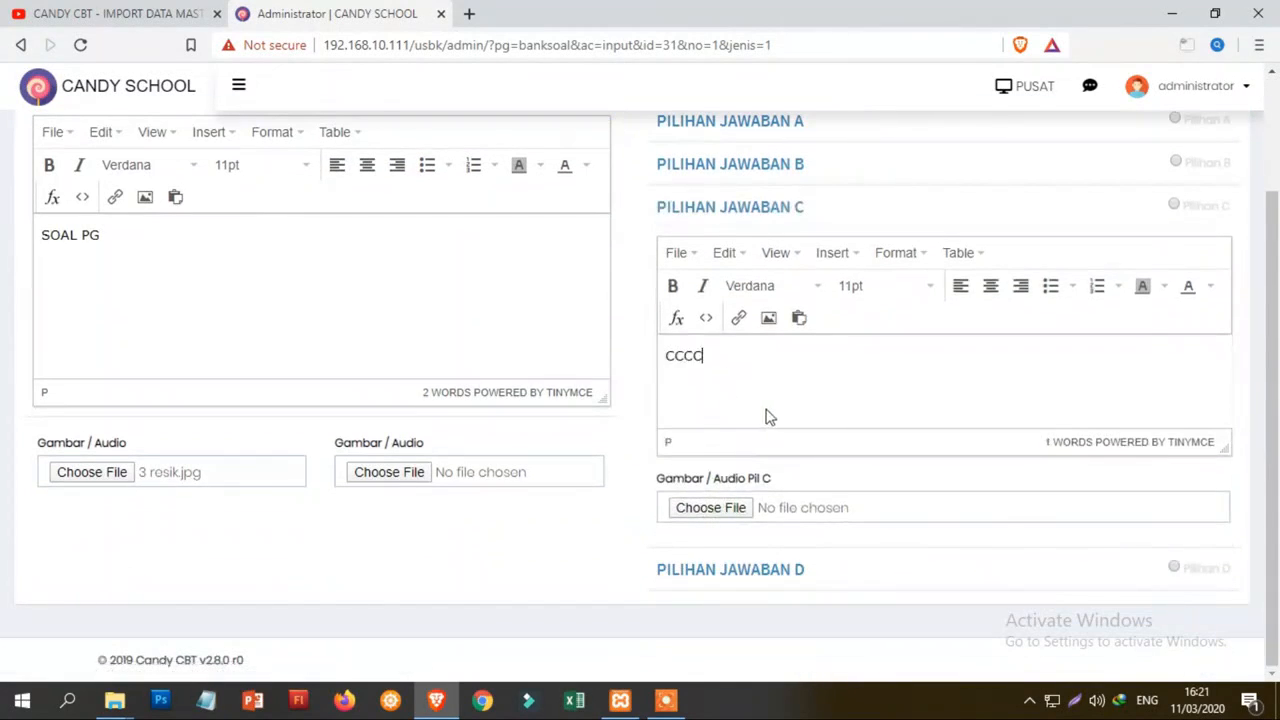
left_click(740, 568)
left_click(723, 426)
type("DDDDDDDDDDD")
scroll(934, 429, "up", 3)
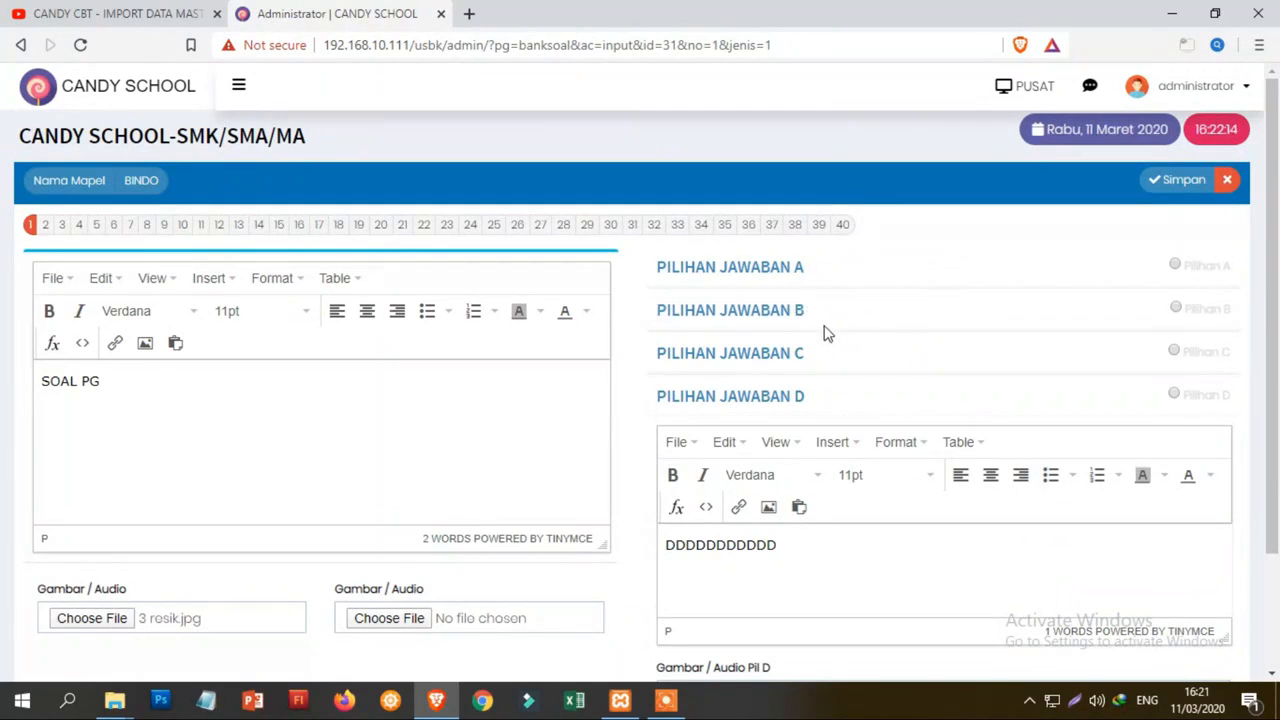
- Mark Pilihan A as the correct answer for multiple-choice question 1 and save the question
left_click(1189, 183)
left_click(1176, 265)
left_click(1166, 180)
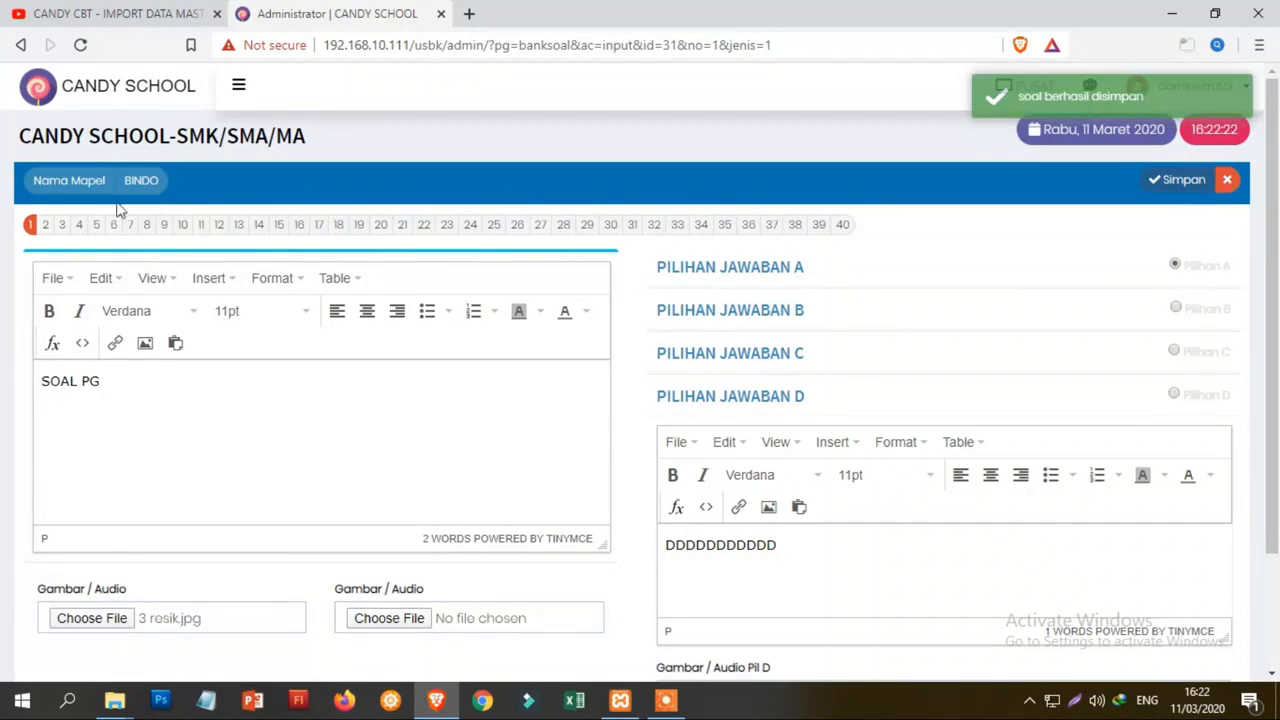
- Reopen question 1 and review its saved image, answer choices and answer key in the BINDO question list
left_click(48, 228)
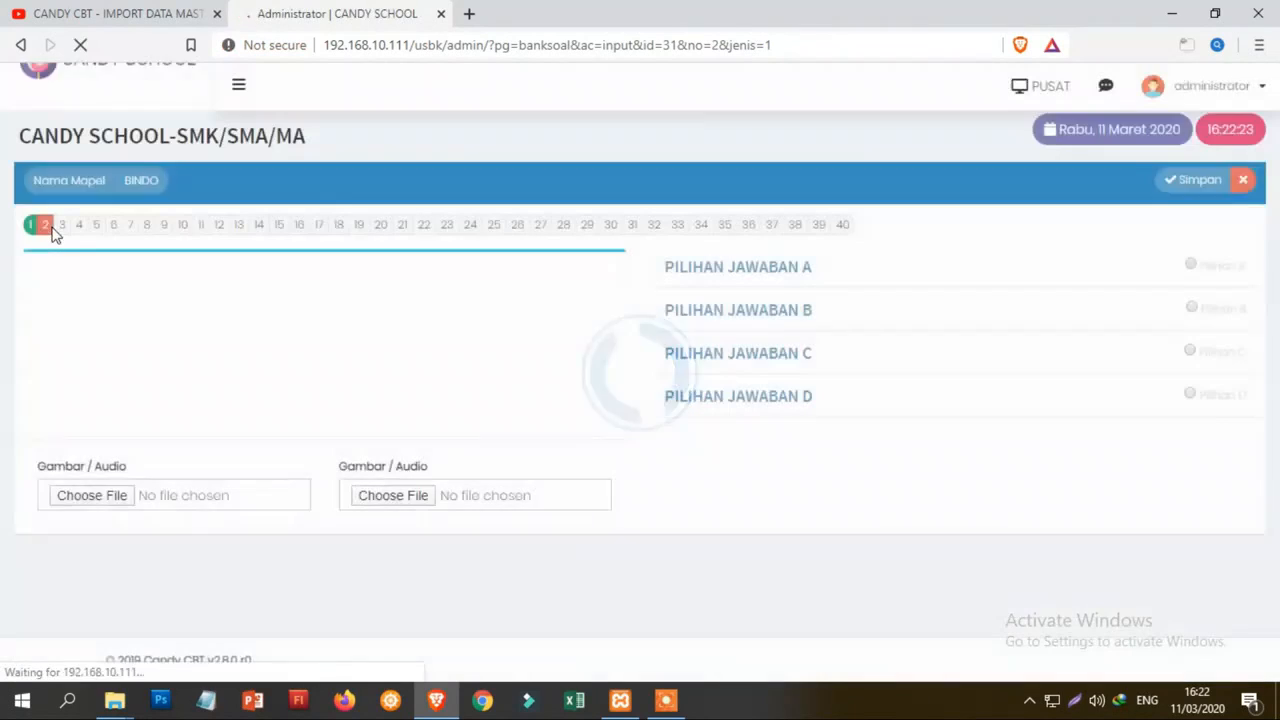
left_click(33, 228)
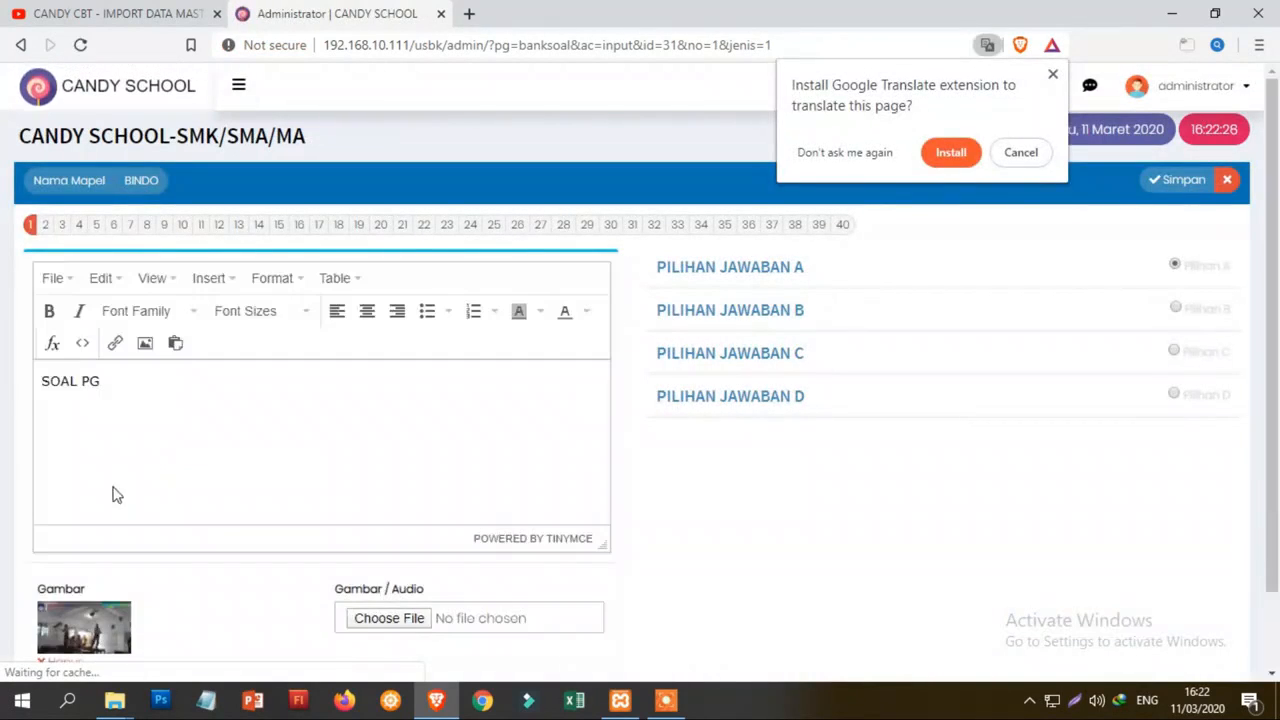
left_click(1228, 180)
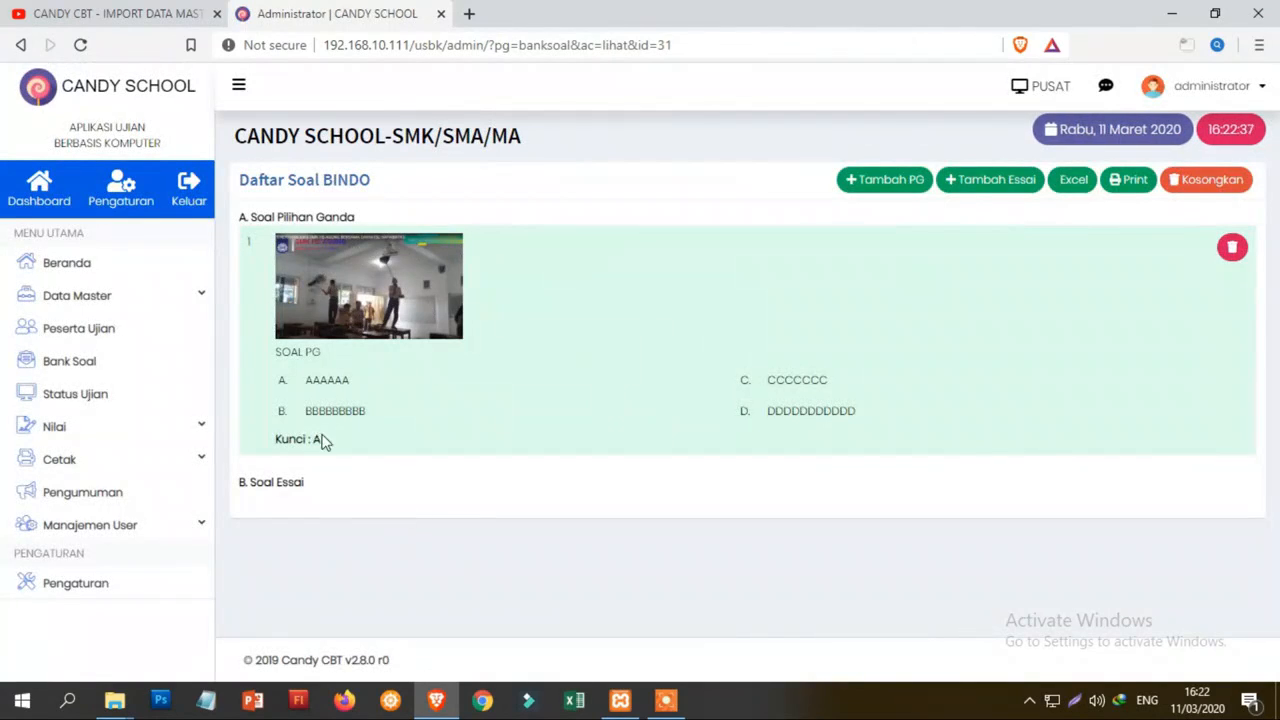
left_click_drag(322, 441, 229, 423)
left_click(566, 428)
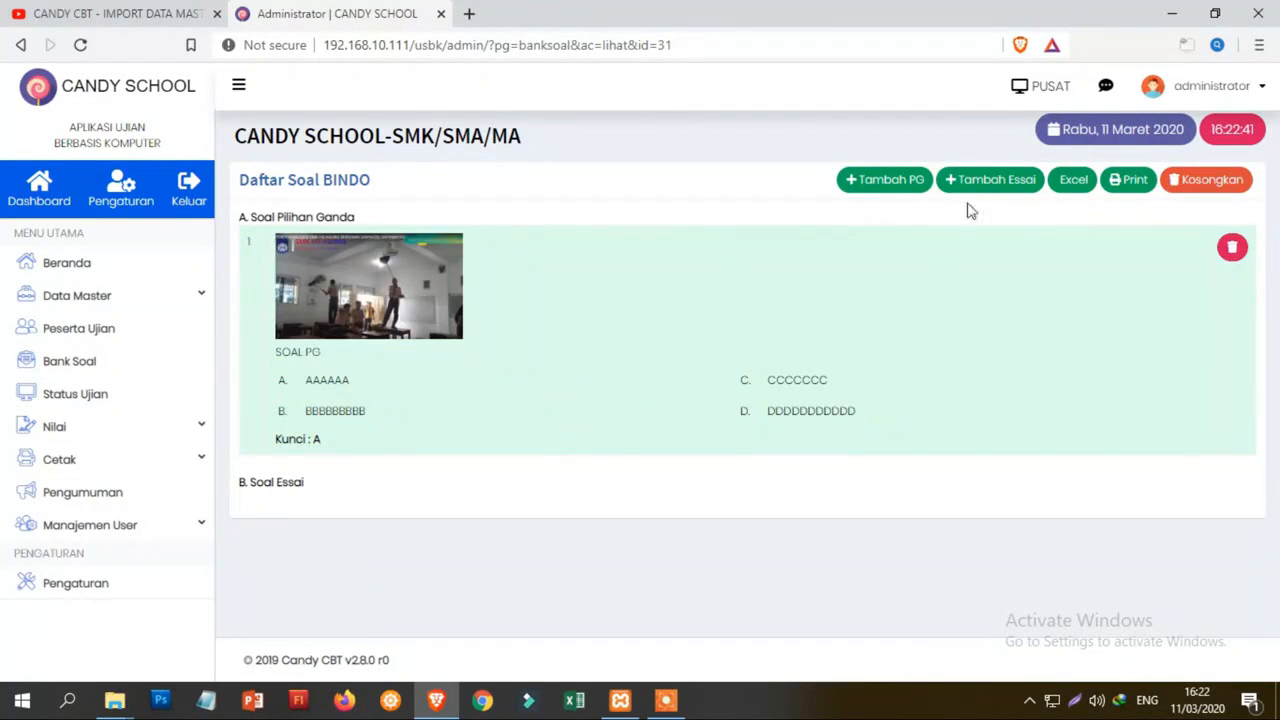
- View the blank essay question editor and return to the BINDO question list without adding anything
left_click(991, 181)
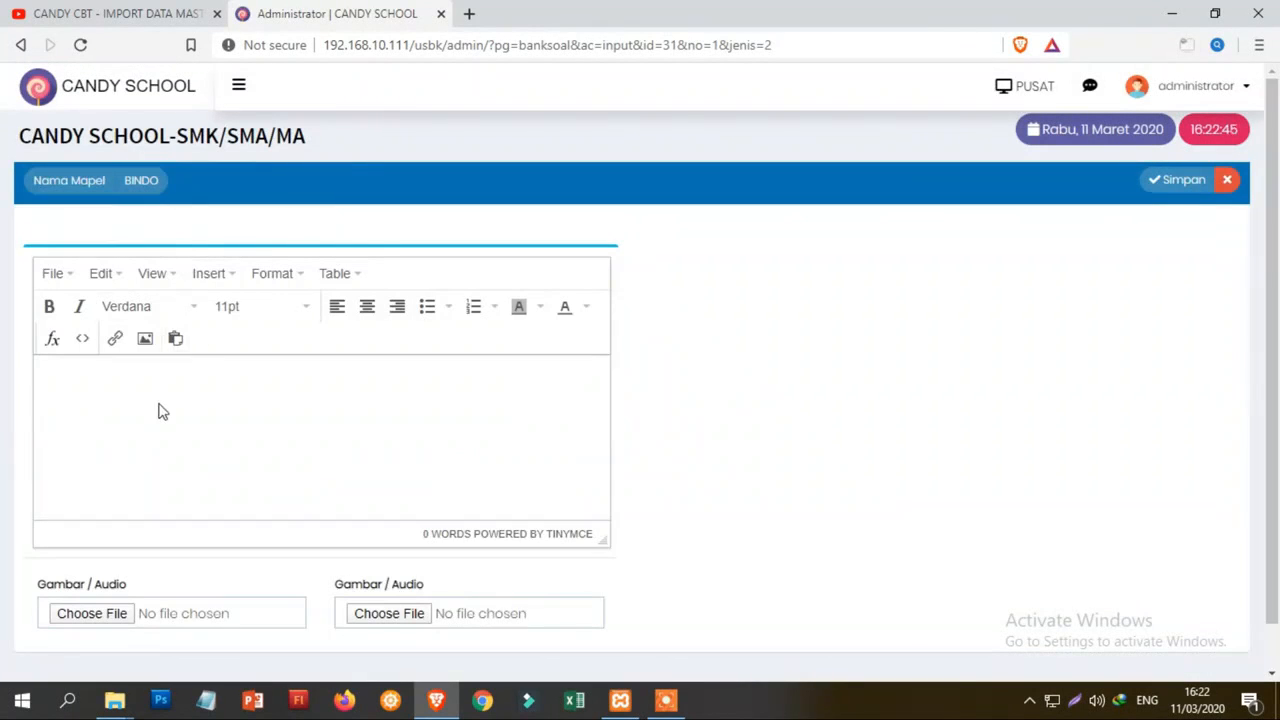
left_click(165, 410)
left_click(1227, 184)
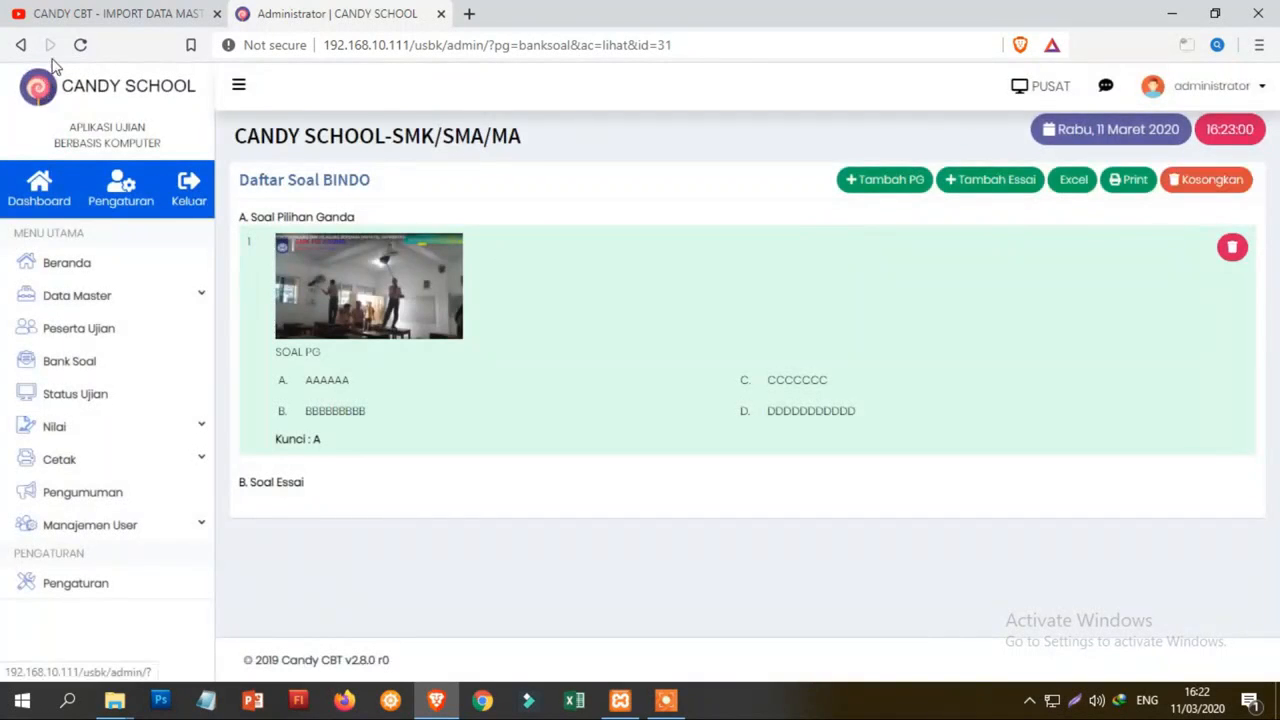
- Examine the essay question count and weight settings of the BHS_XI question bank and close them without changes
left_click(80, 360)
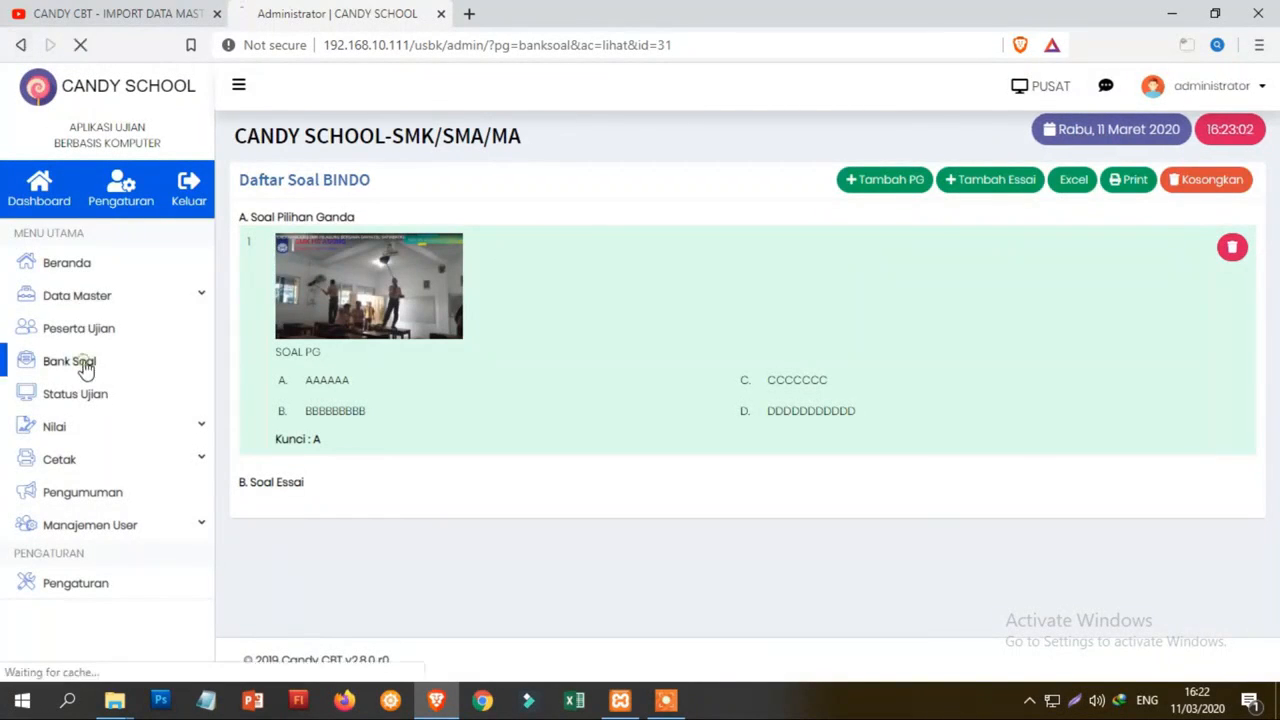
scroll(463, 515, "down", 2)
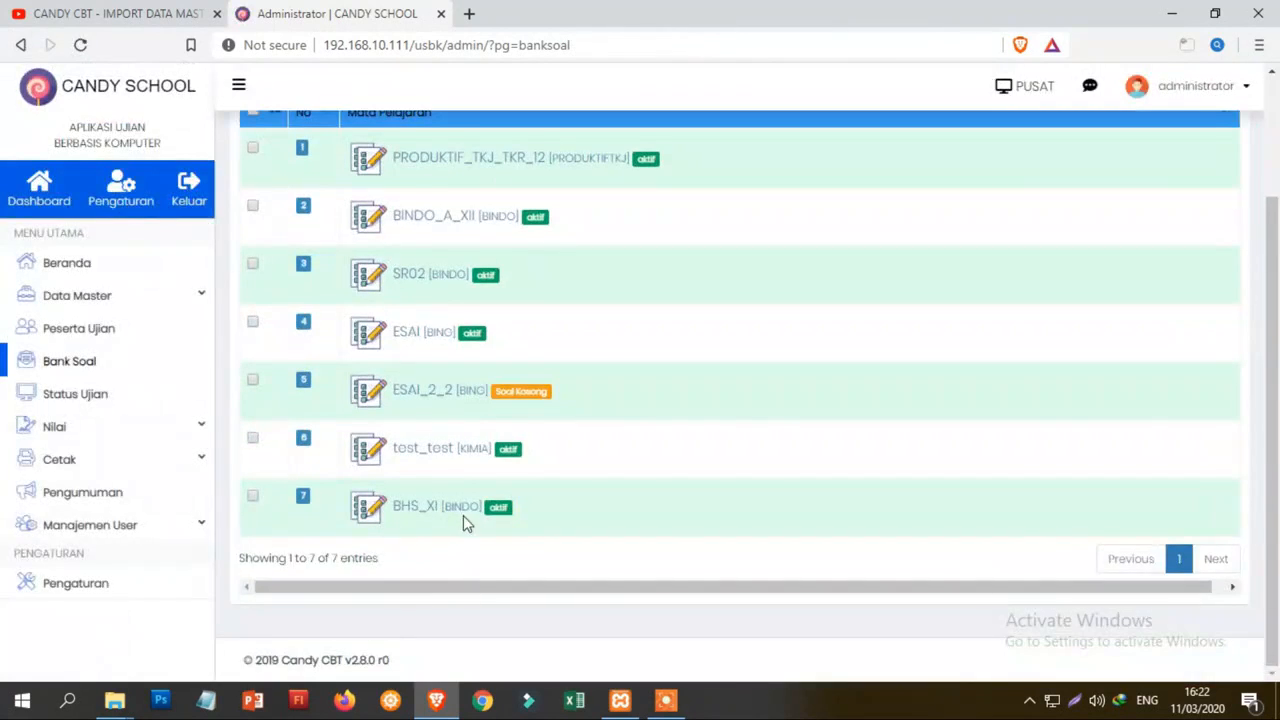
left_click(460, 513)
scroll(470, 512, "down", 1)
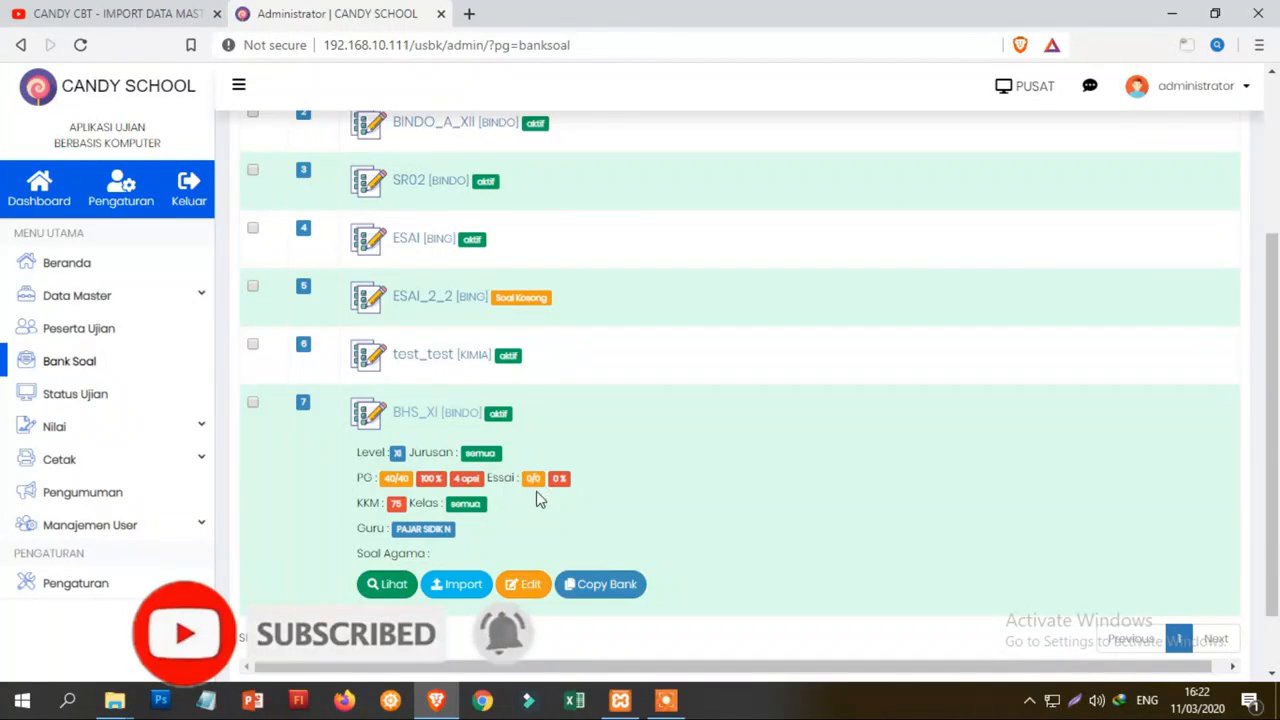
left_click(531, 588)
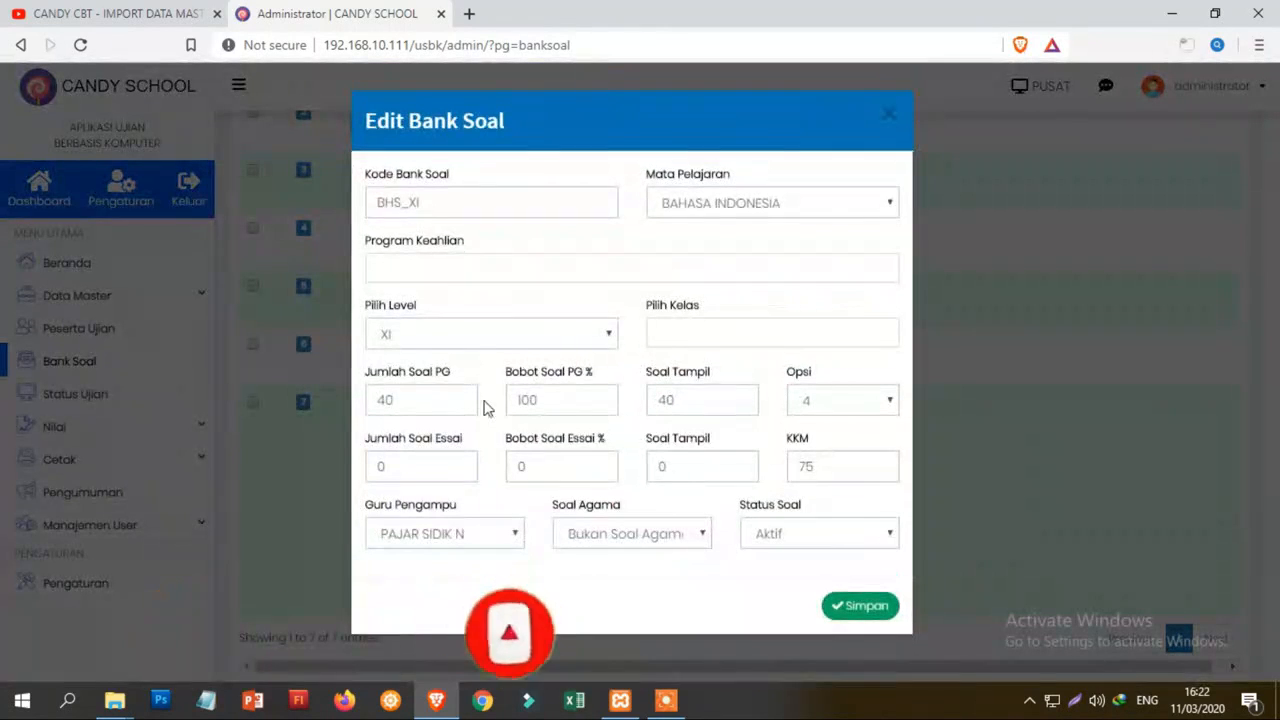
left_click_drag(400, 464, 362, 466)
left_click(528, 470)
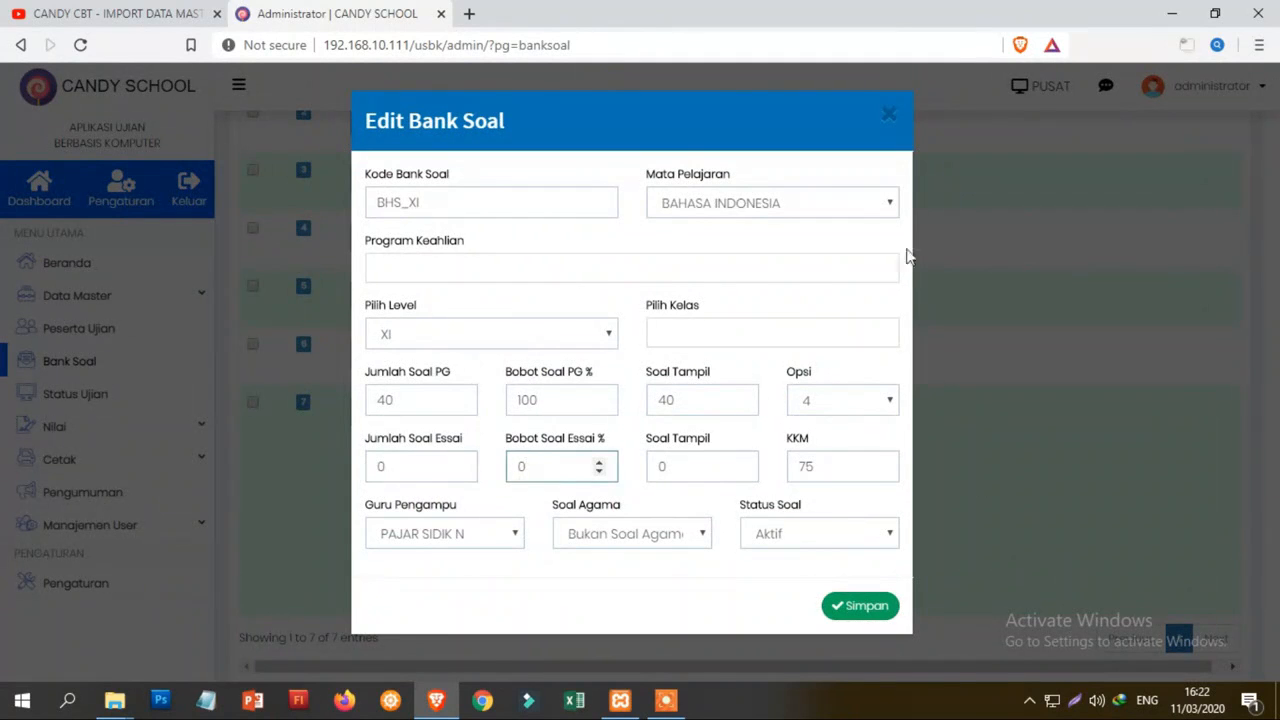
left_click(887, 117)
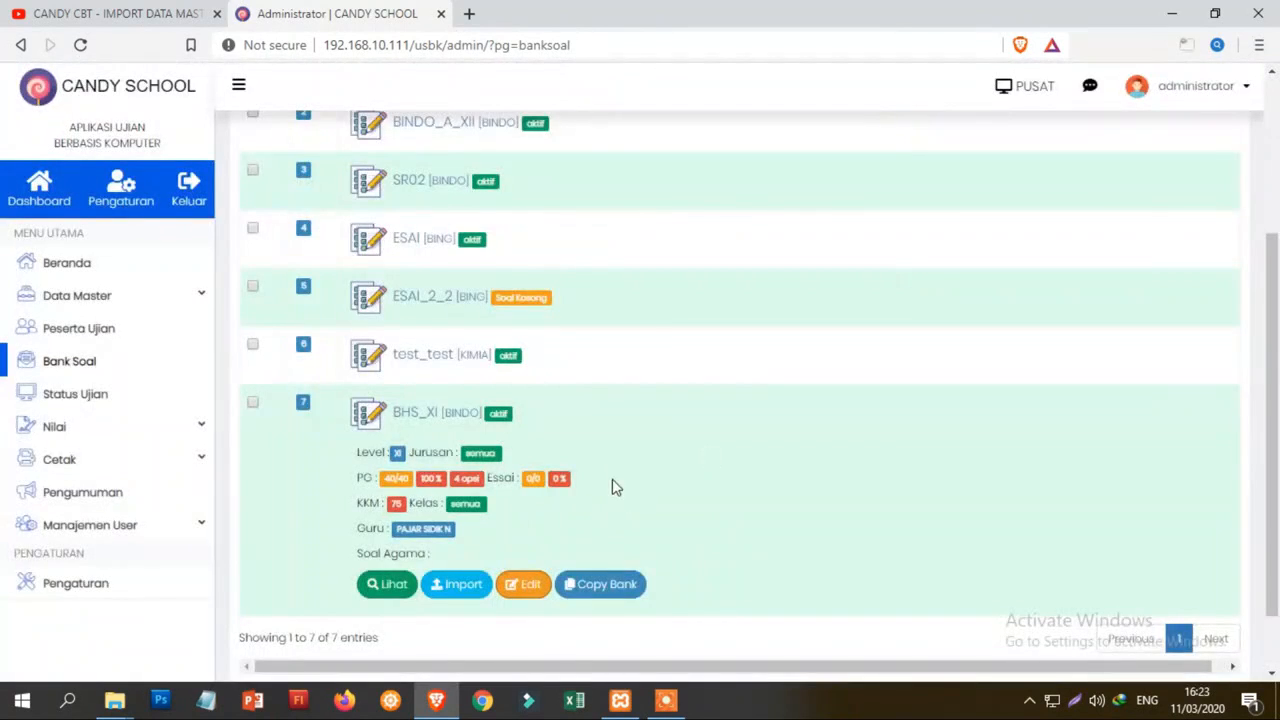
- Open multiple-choice question 1 of BHS_XI for editing and add an empty line below the text "SOAL PG"
left_click(388, 590)
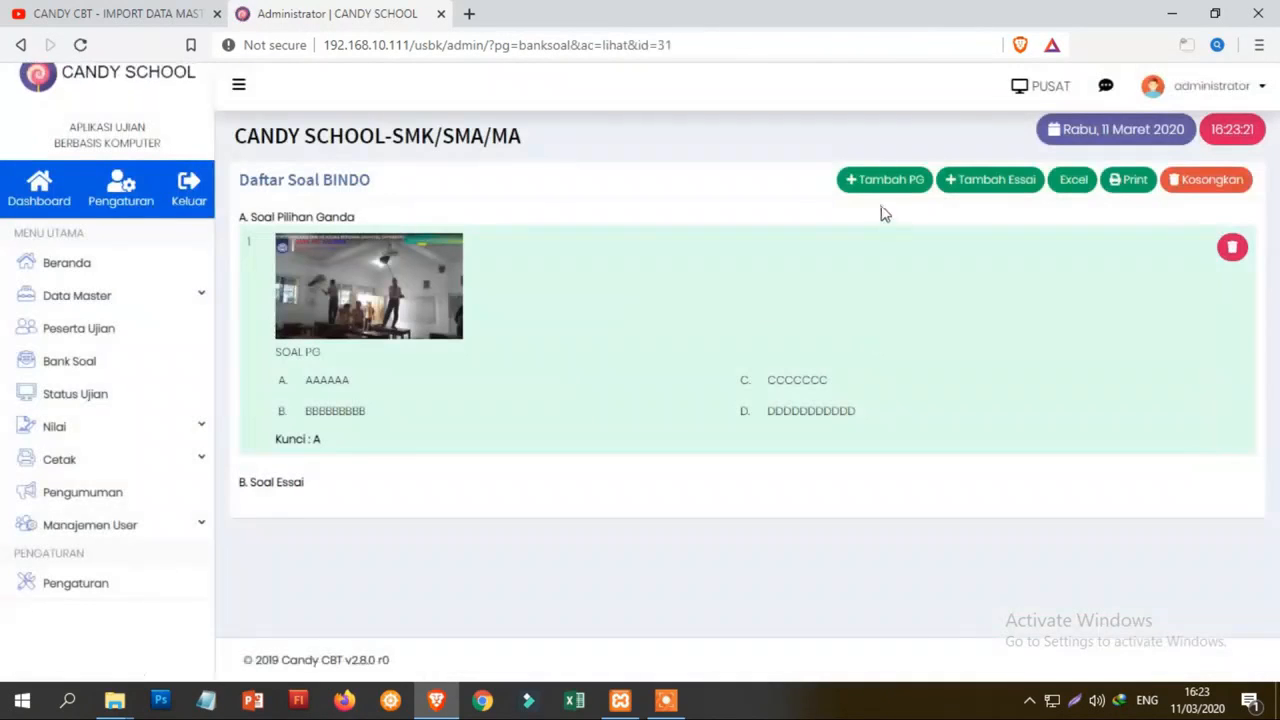
left_click(874, 189)
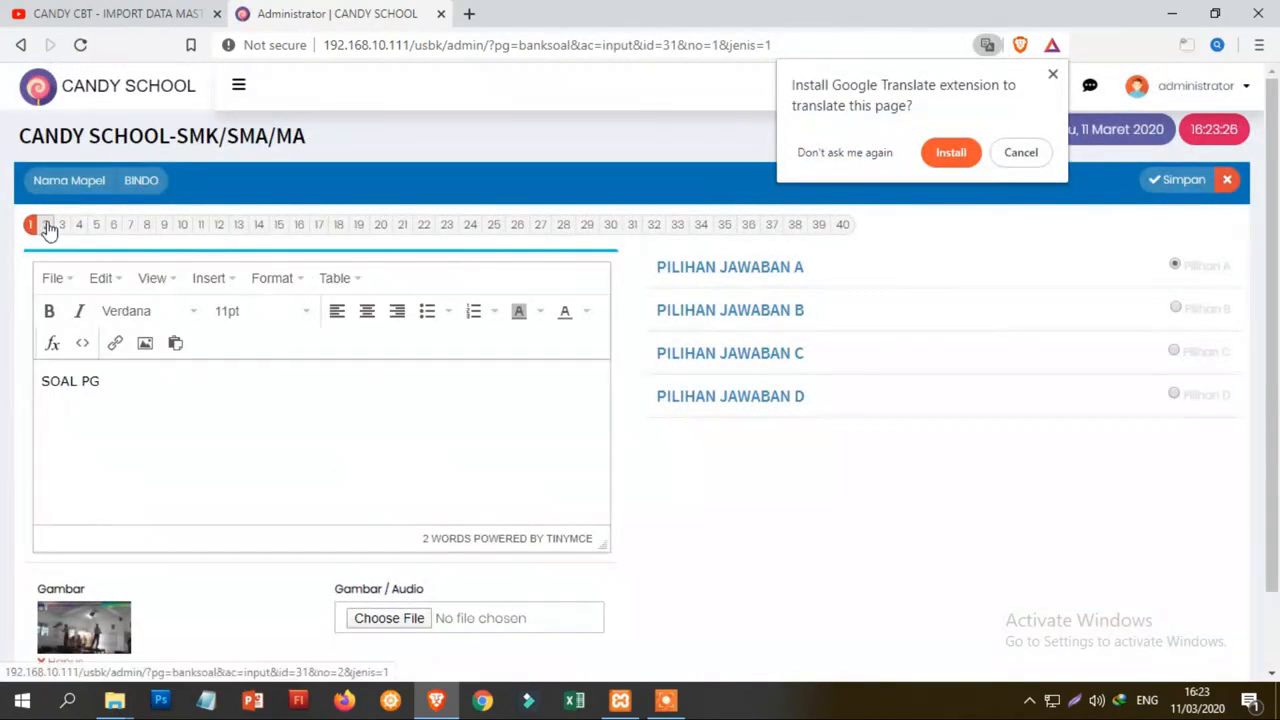
left_click(127, 380)
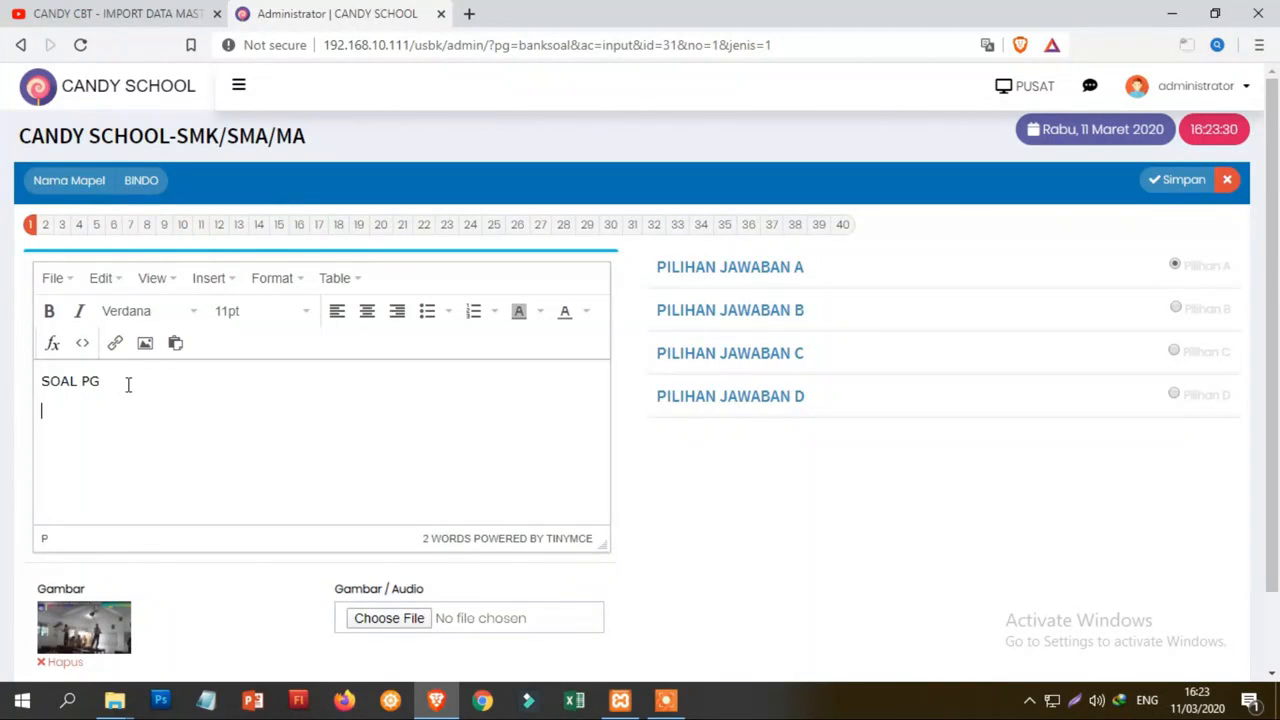
key("Return")
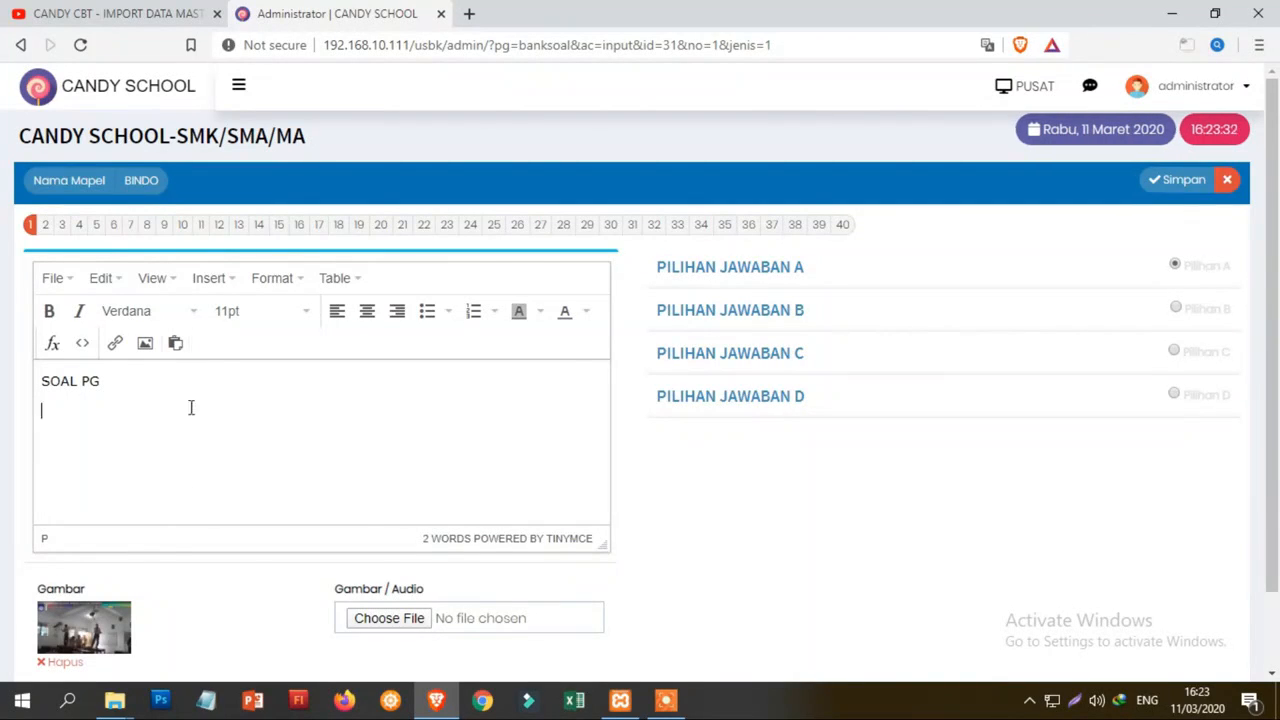
scroll(206, 630, "down", 2)
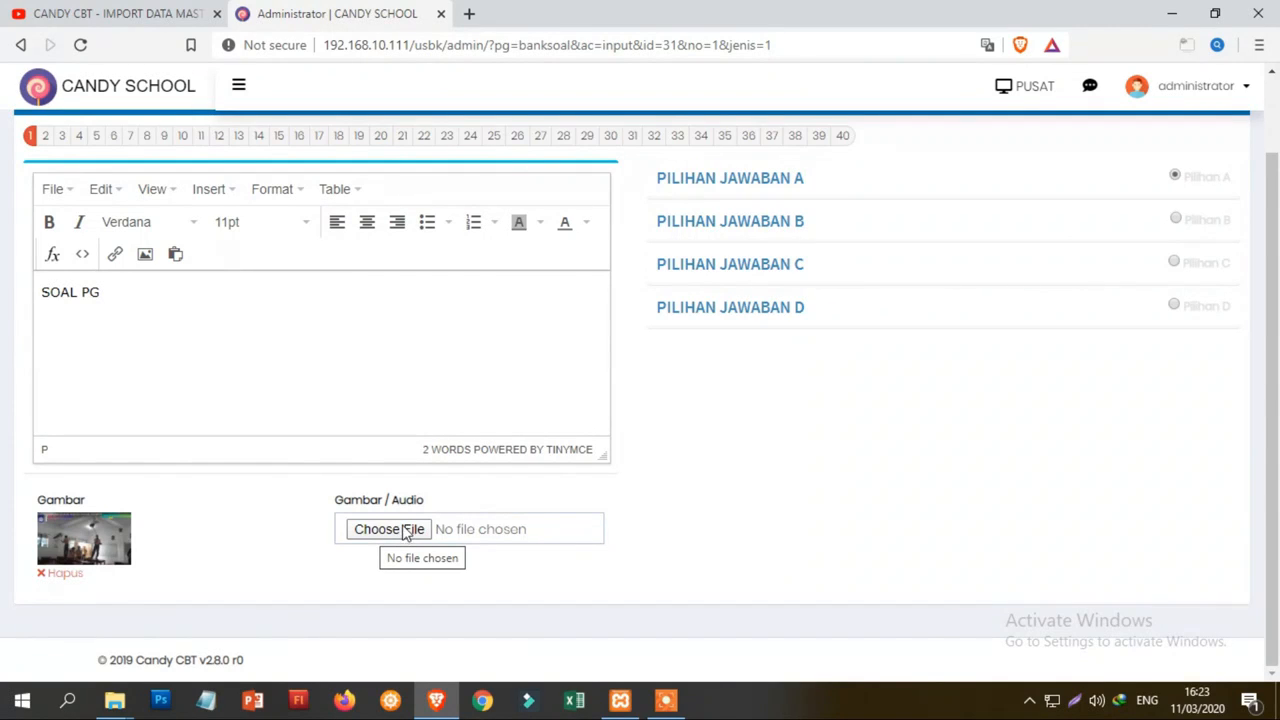
scroll(780, 431, "up", 1)
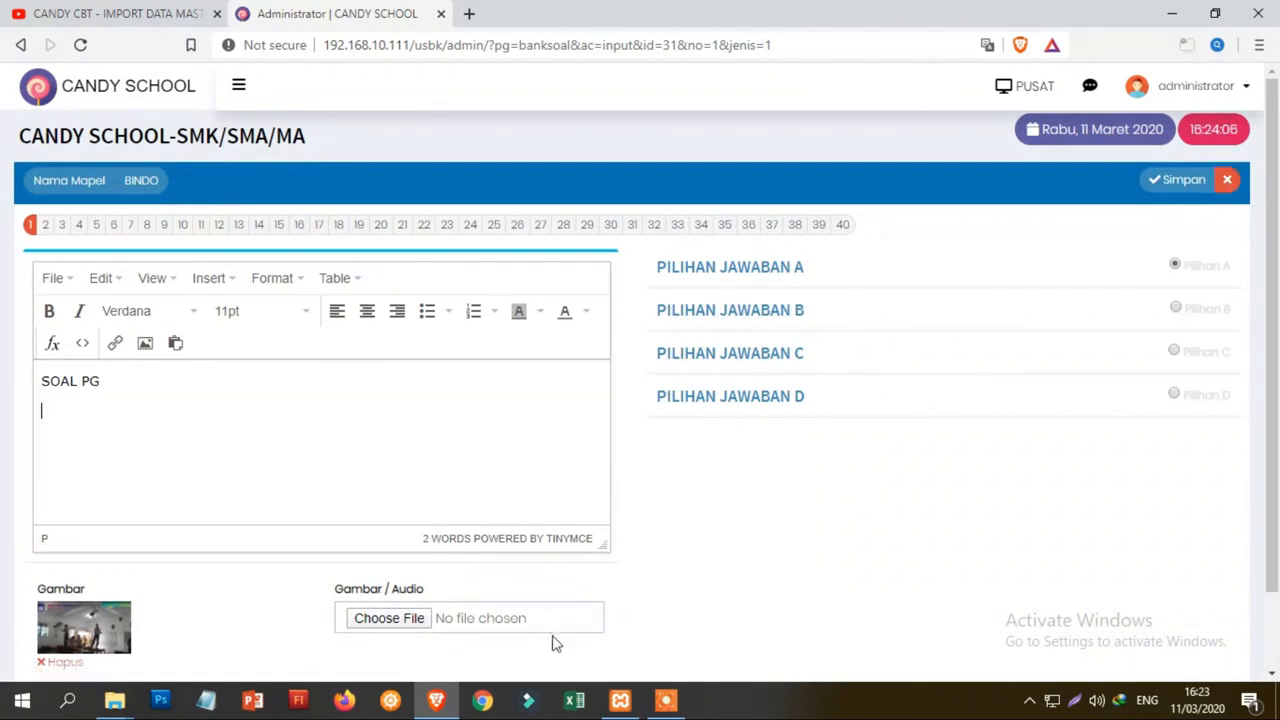
left_click(65, 430)
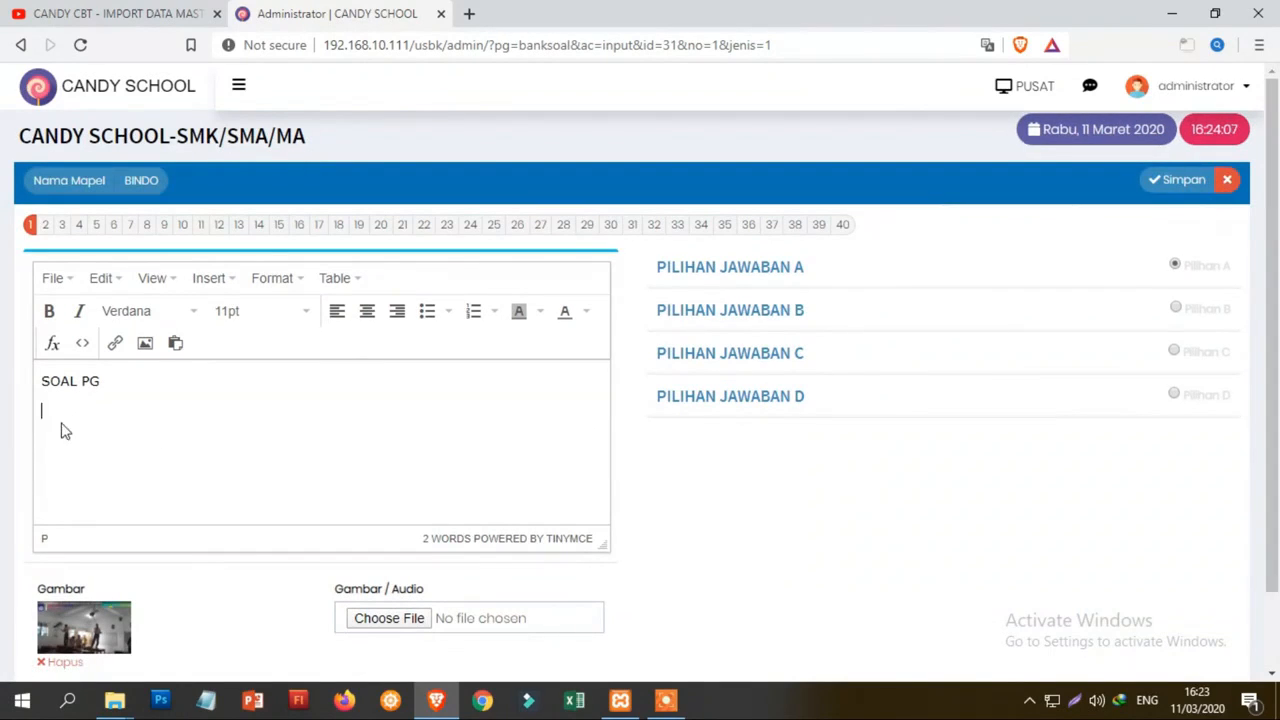
- Search the web for "gambar" in a new browser tab and copy the orange butterfly picture from the image results
left_click(469, 14)
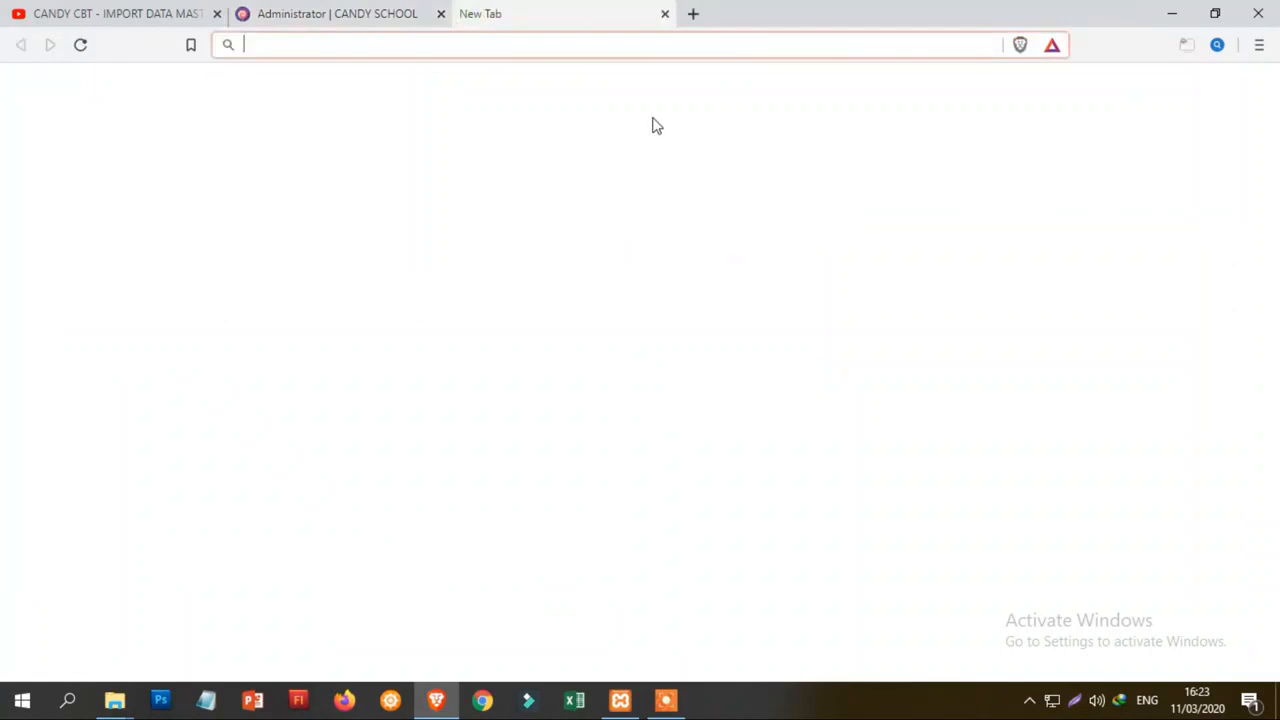
type("ga")
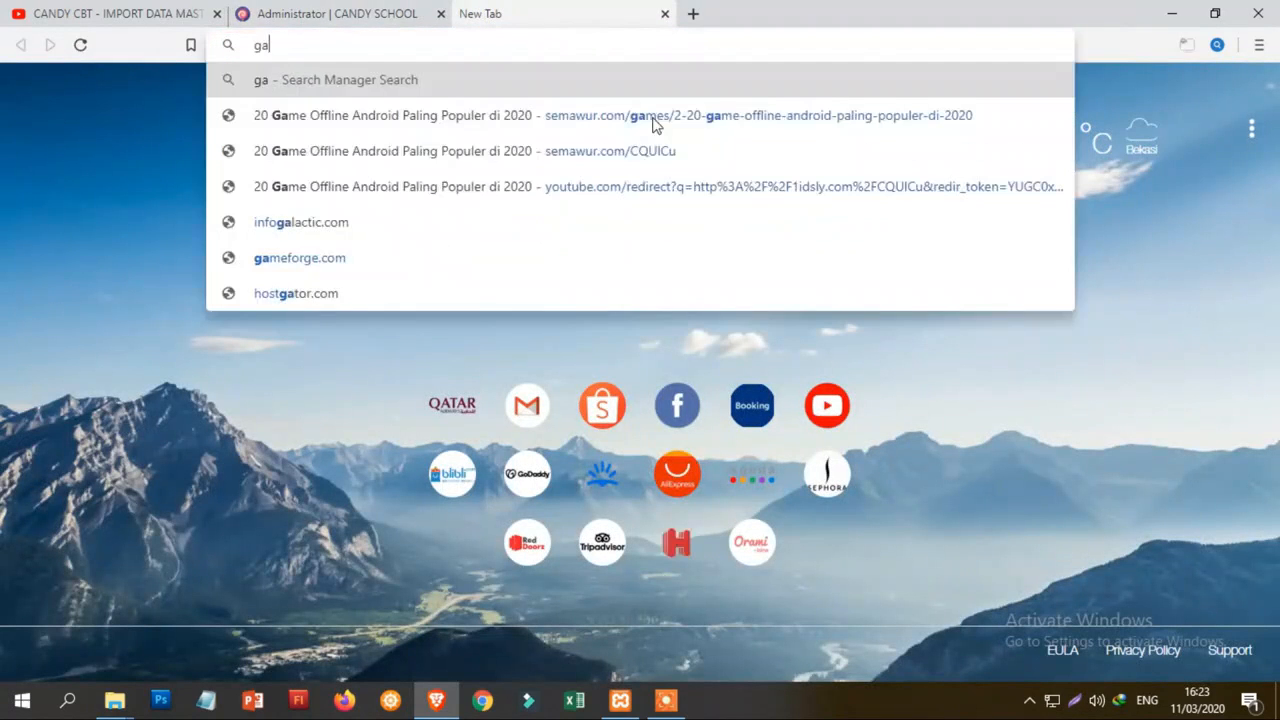
type("mbar")
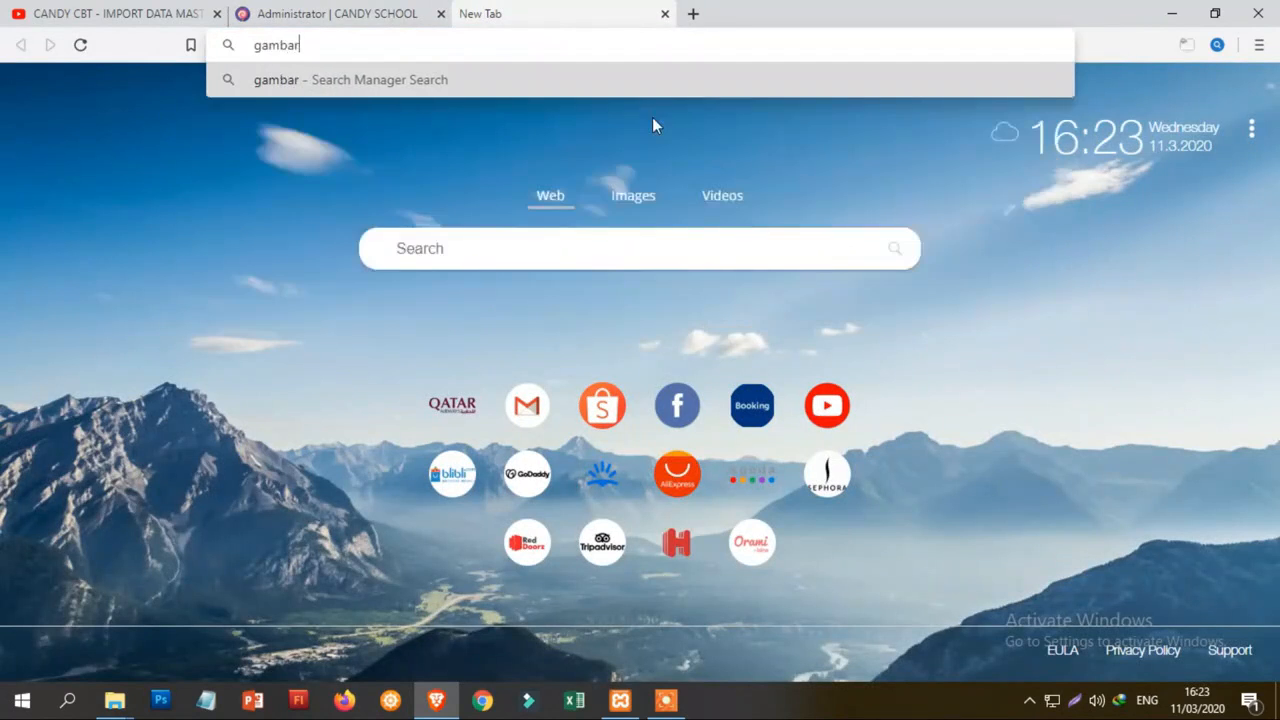
key("Return")
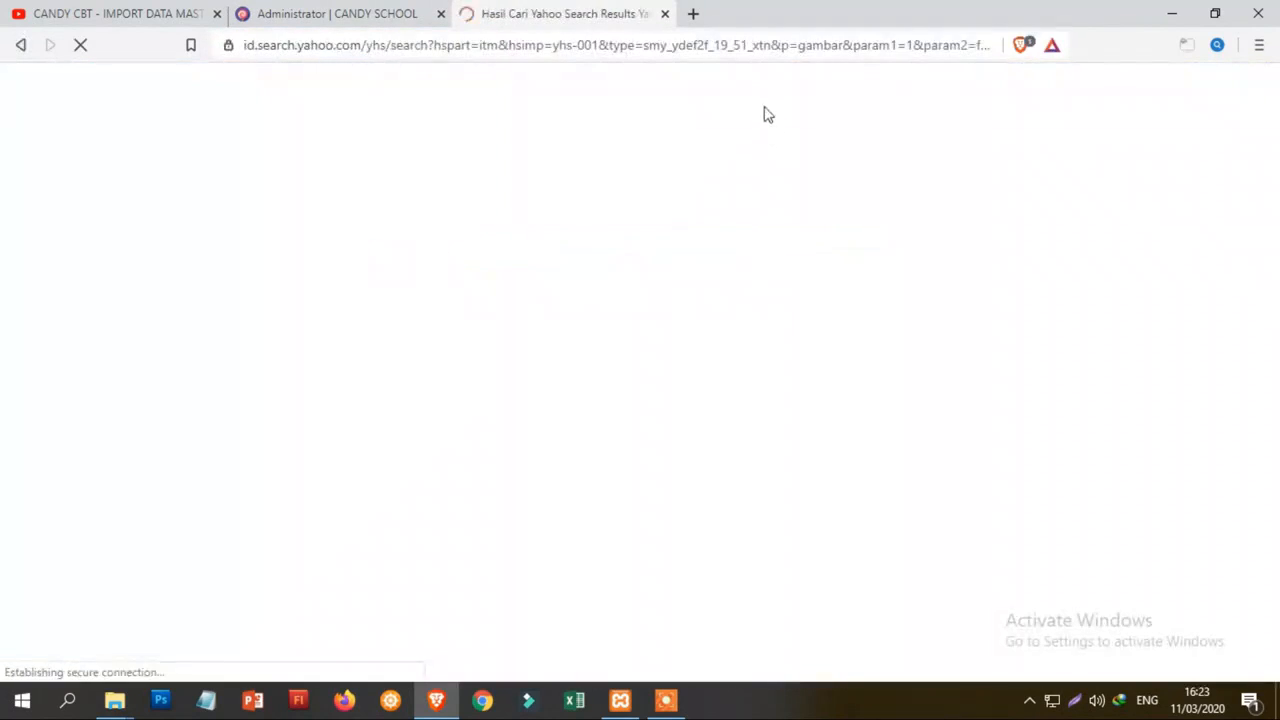
left_click(220, 155)
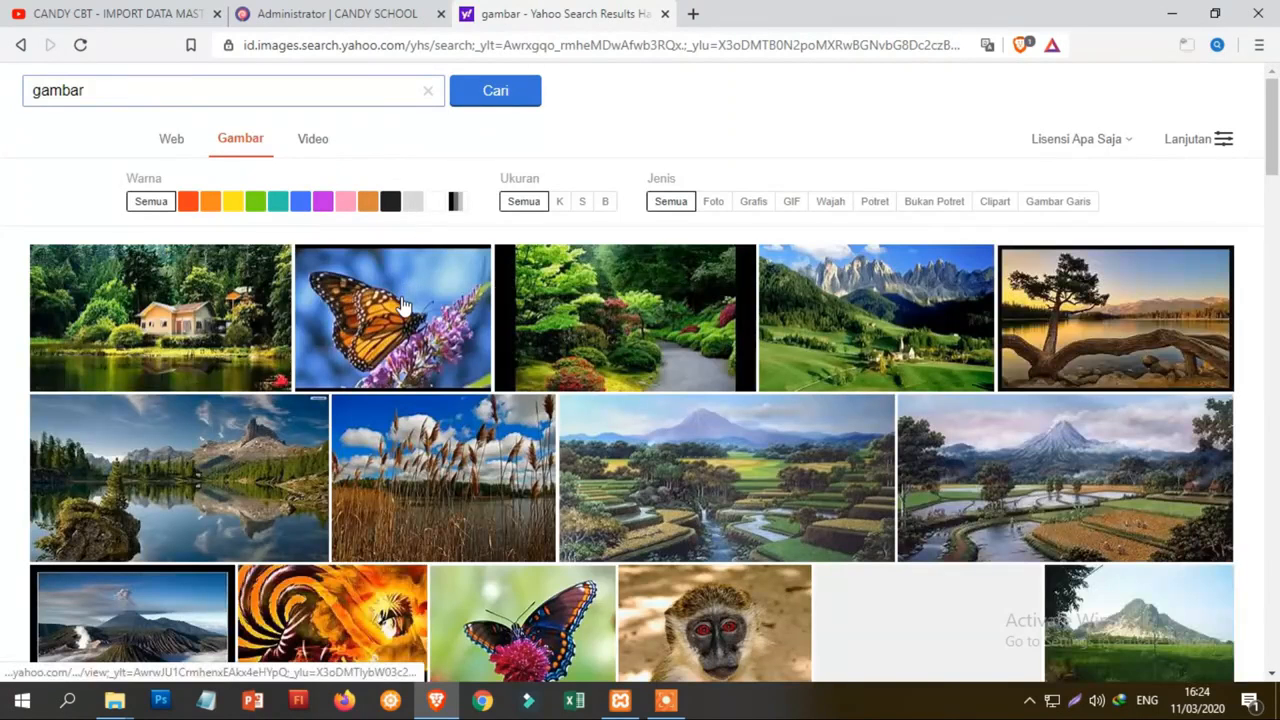
right_click(404, 292)
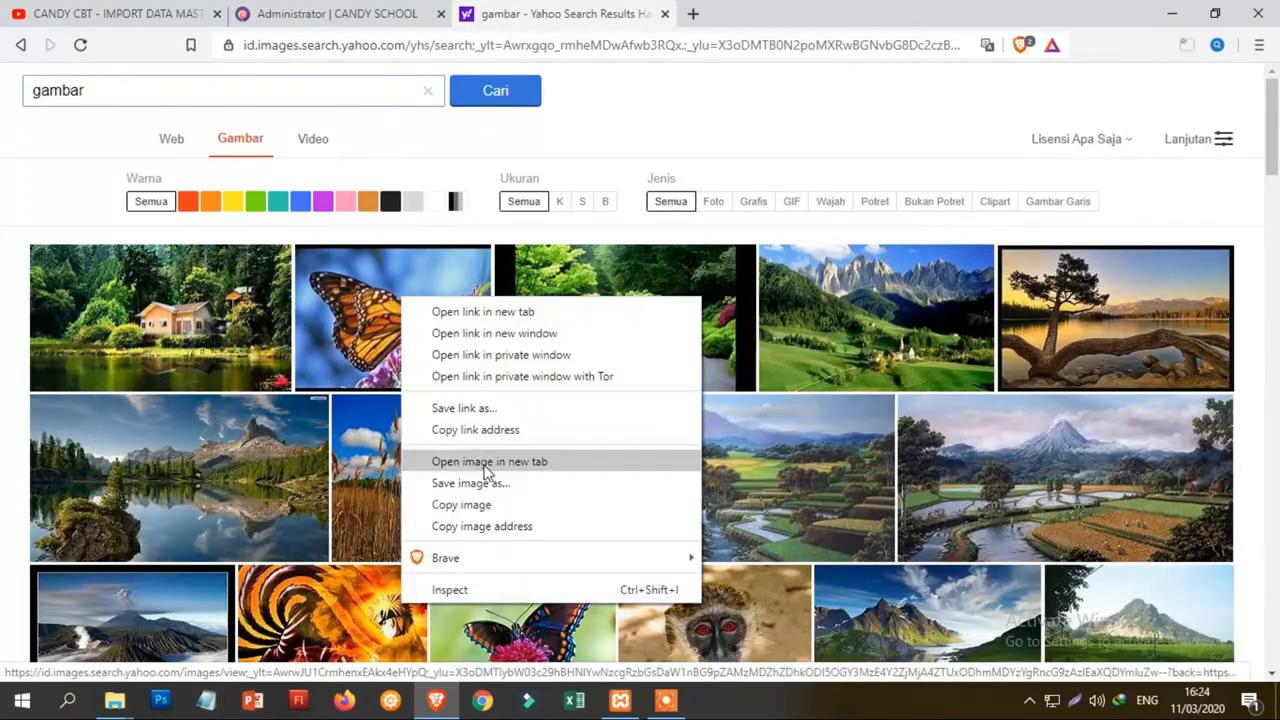
left_click(486, 505)
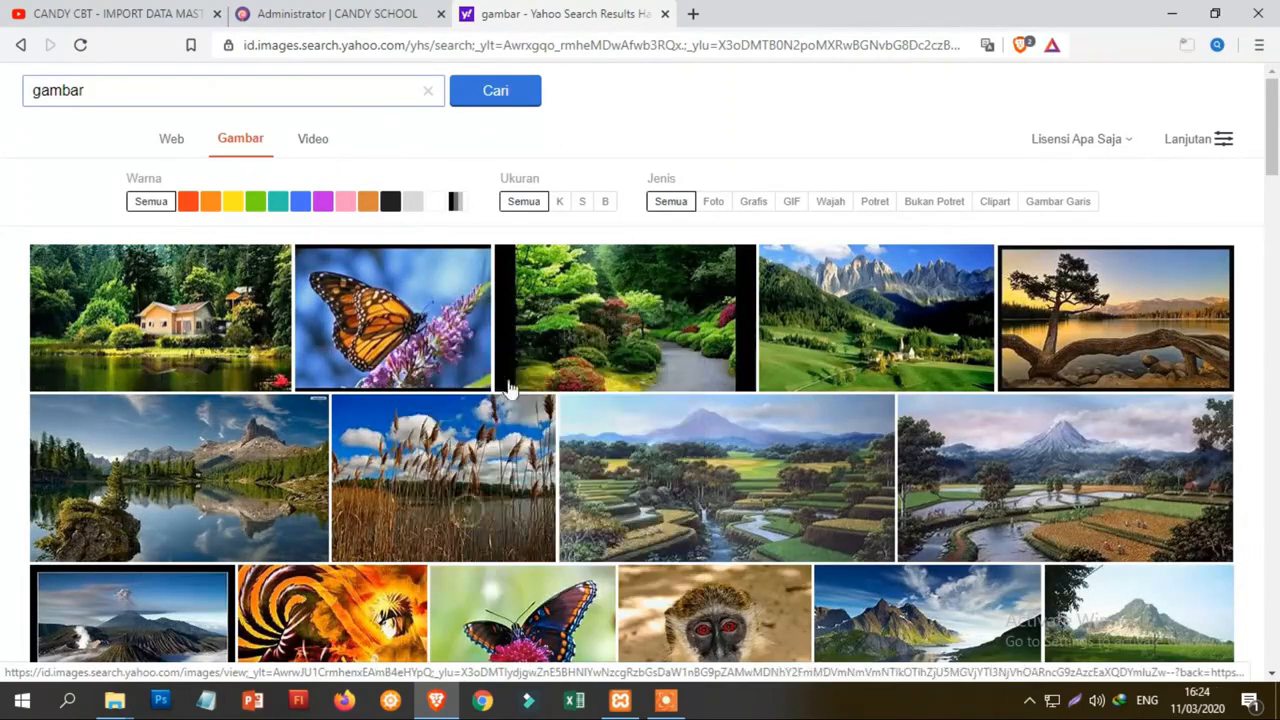
- Paste the copied butterfly picture below "SOAL PG" in question 1, save the question and return to the question list
left_click(311, 13)
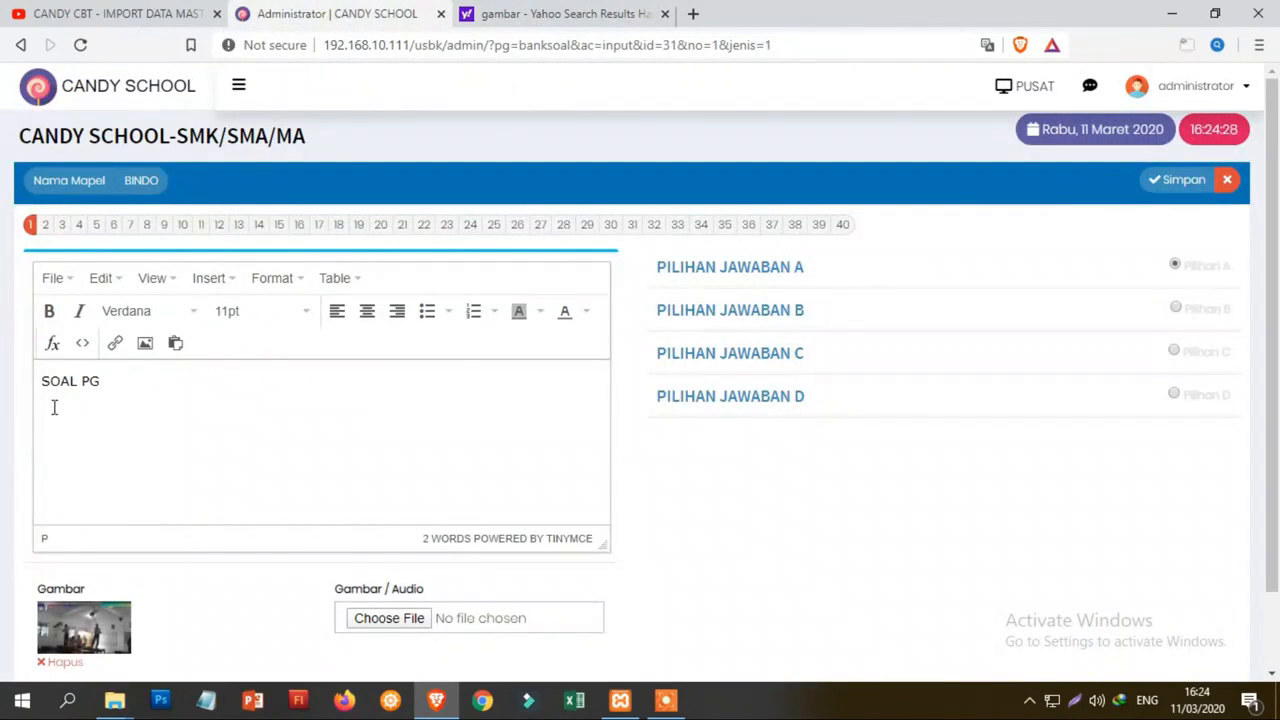
key("ctrl+v")
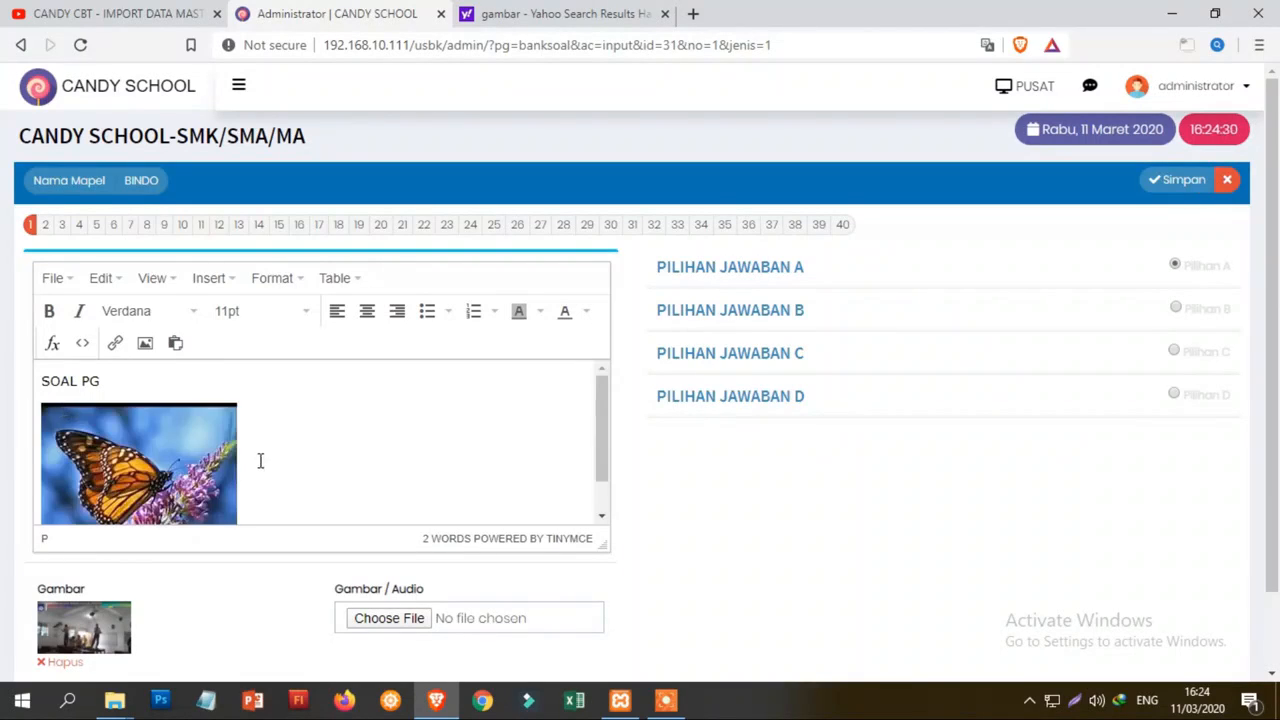
scroll(257, 457, "down", 1)
left_click(1160, 181)
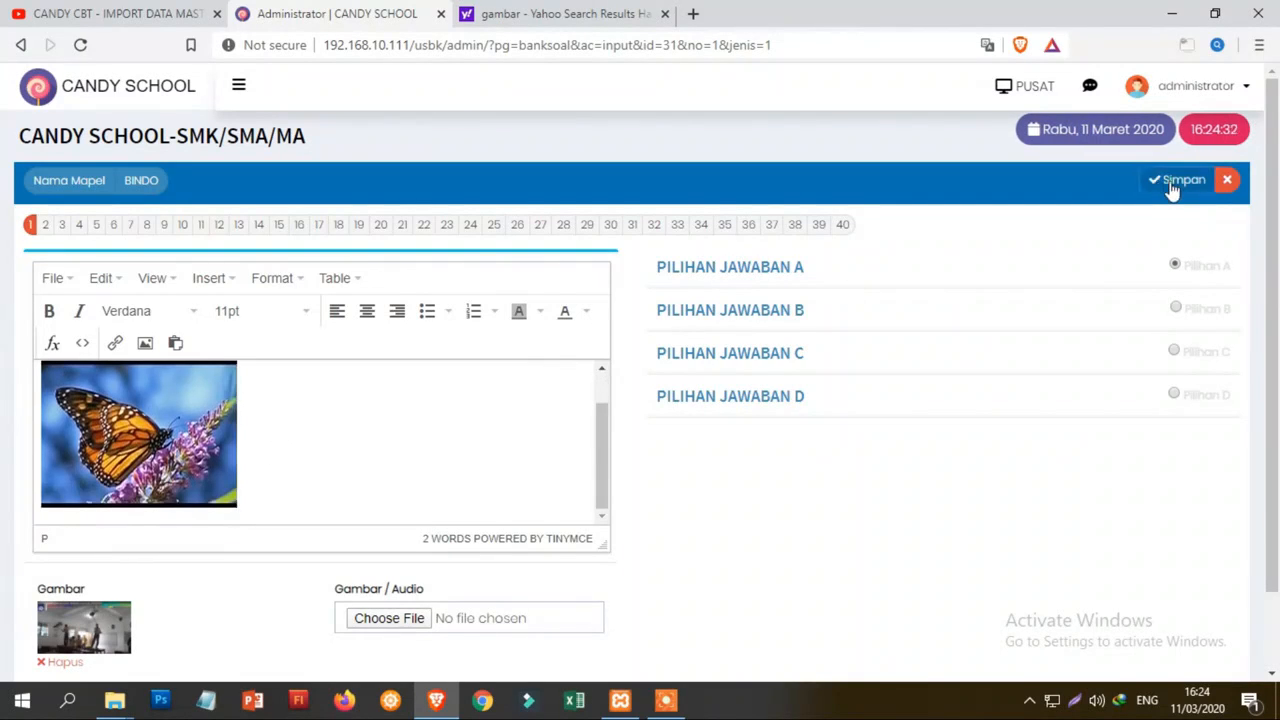
left_click(31, 225)
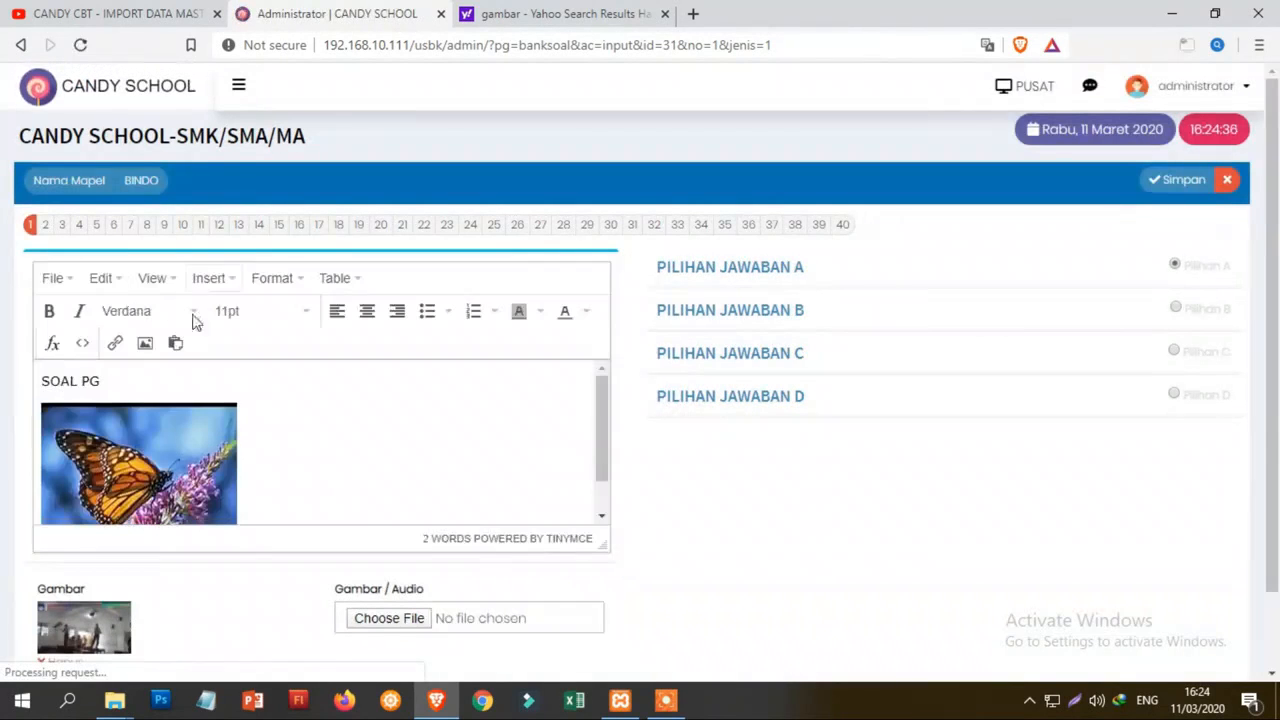
left_click(1227, 181)
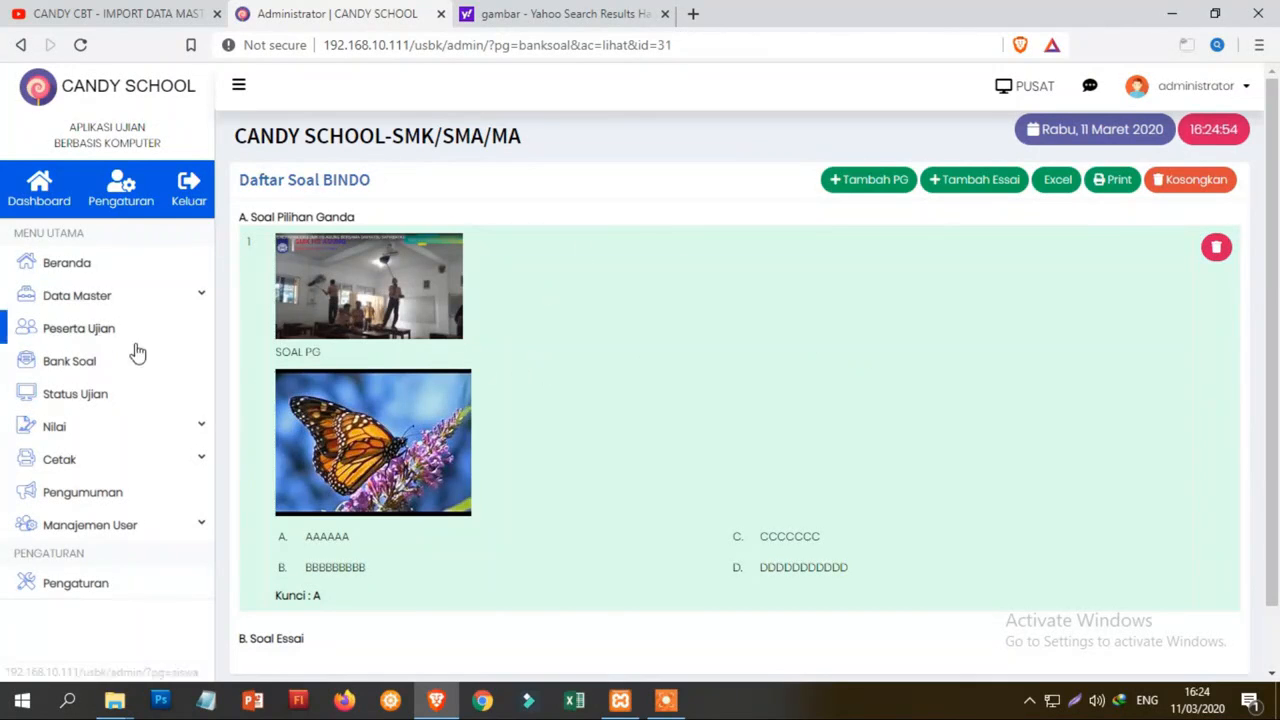
- Return to the question bank list, expand the BHS_XI entry and open its question import page
left_click(105, 360)
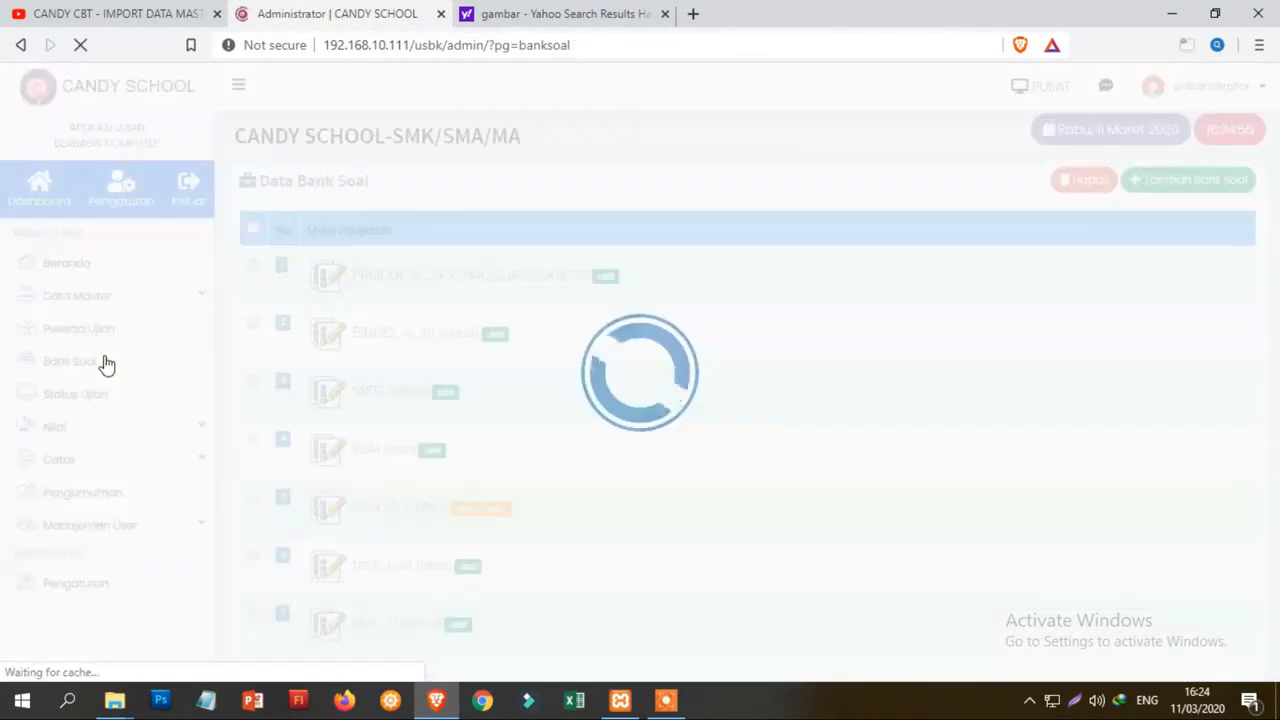
scroll(462, 512, "down", 3)
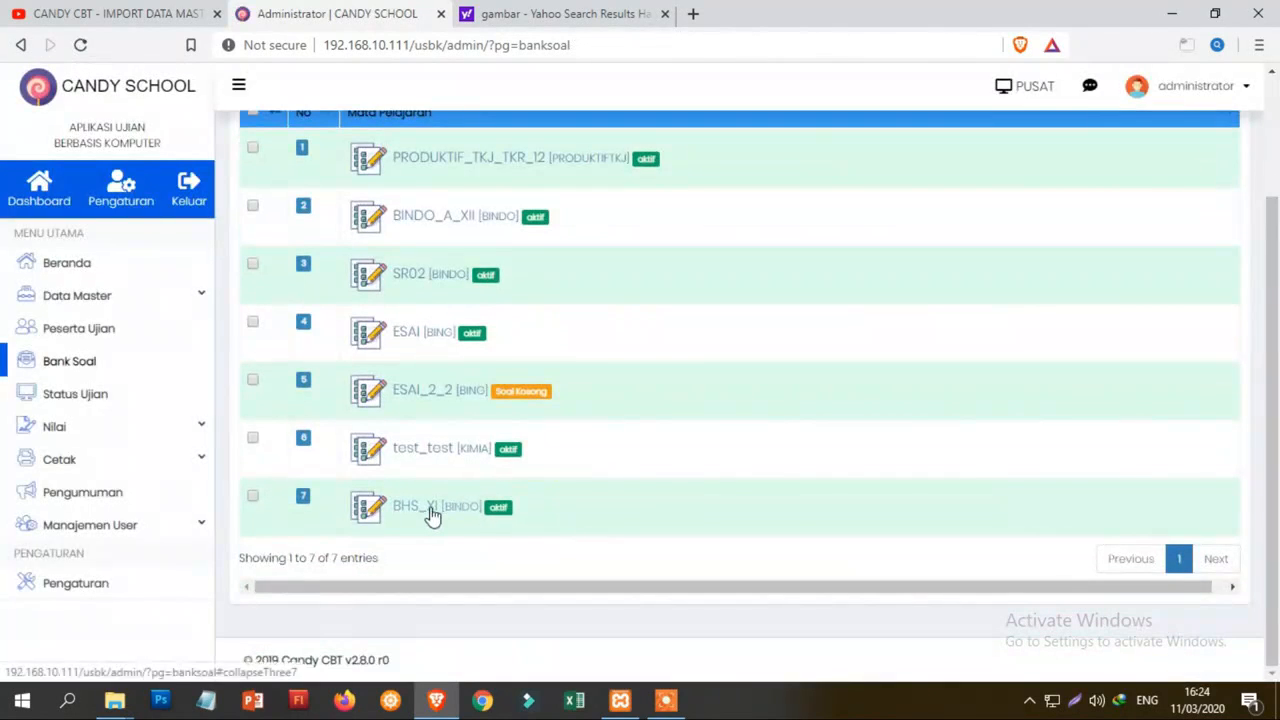
left_click(431, 514)
scroll(431, 514, "down", 2)
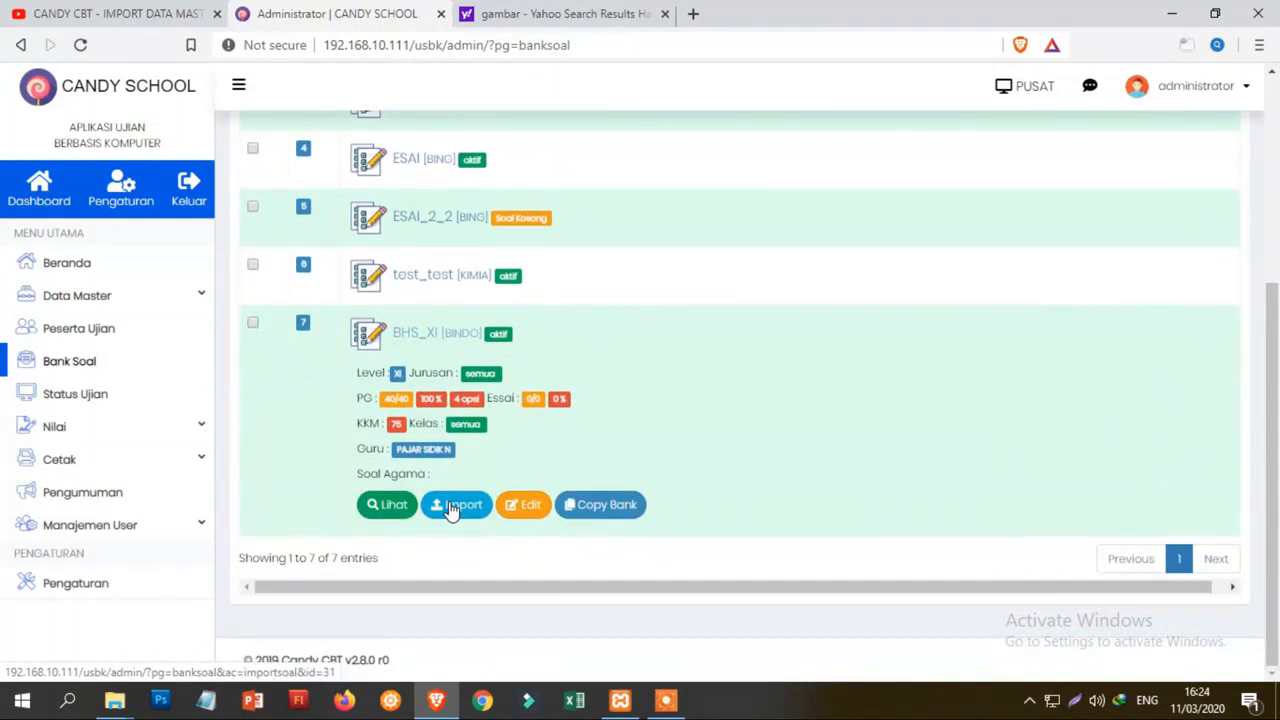
left_click(451, 506)
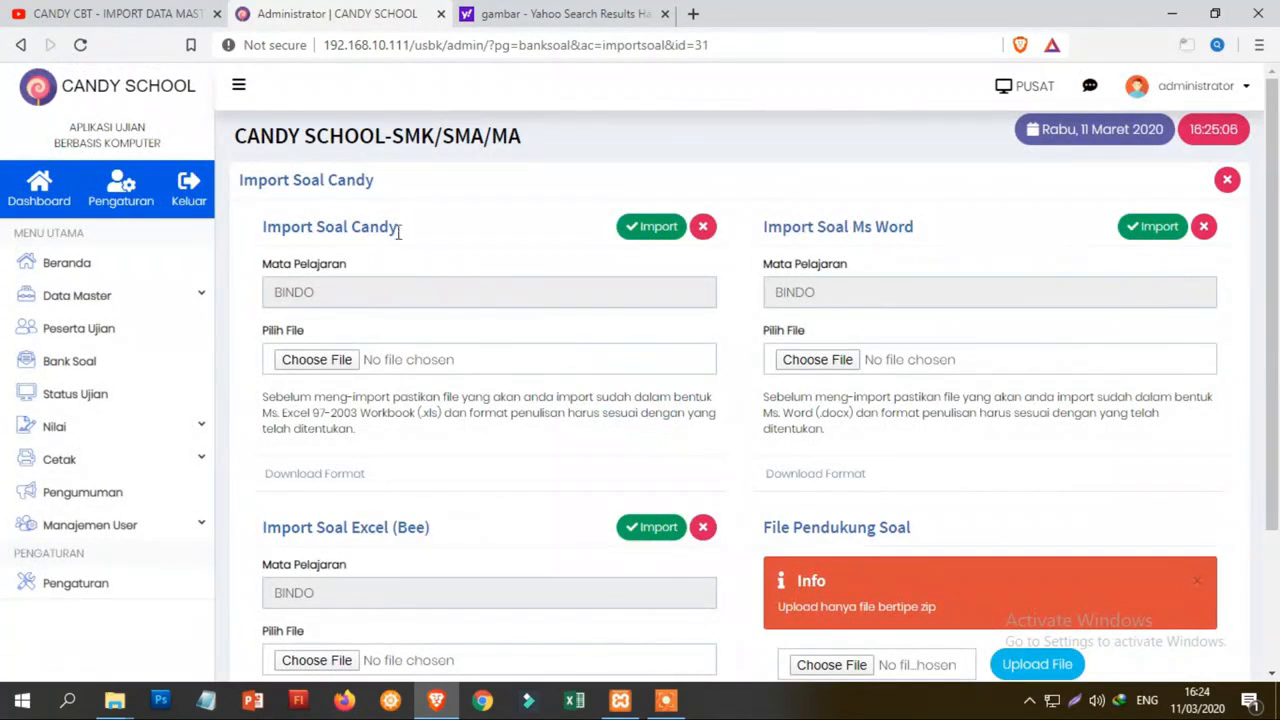
- Review the import options for Candy, Ms Word and Excel (Bee) questions and the zip upload of supporting files
left_click_drag(772, 228, 913, 226)
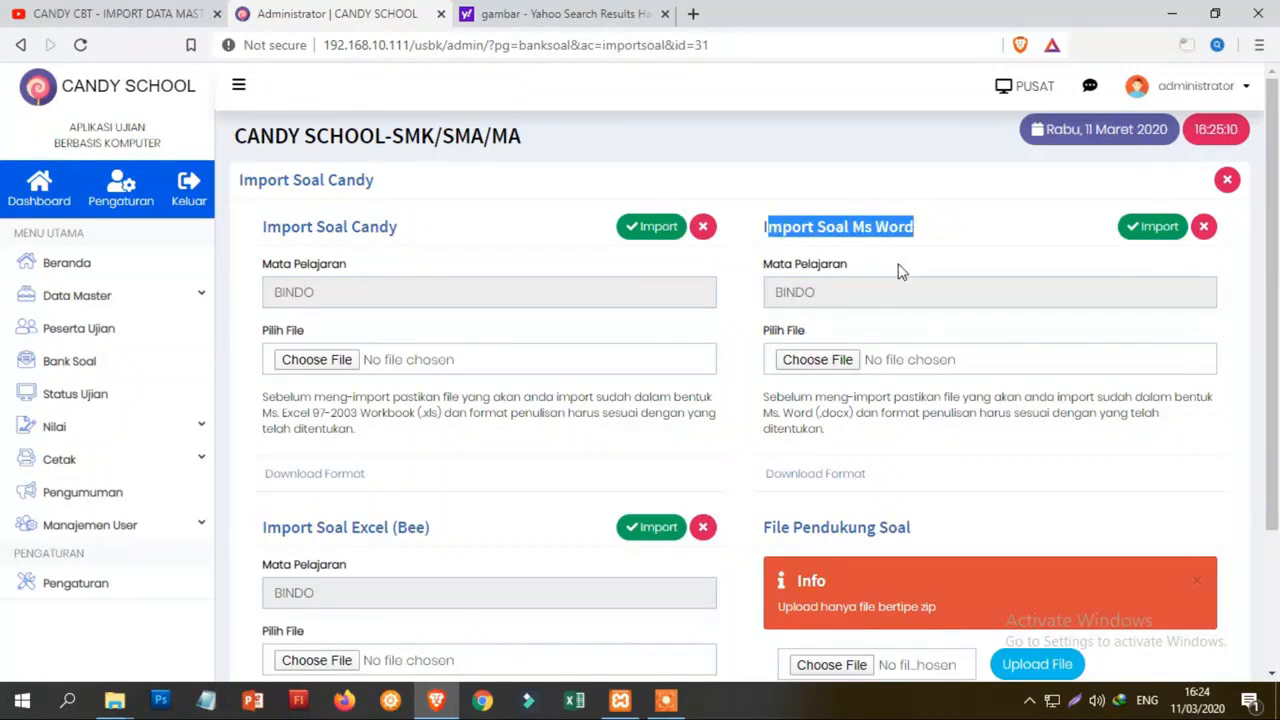
scroll(570, 410, "down", 1)
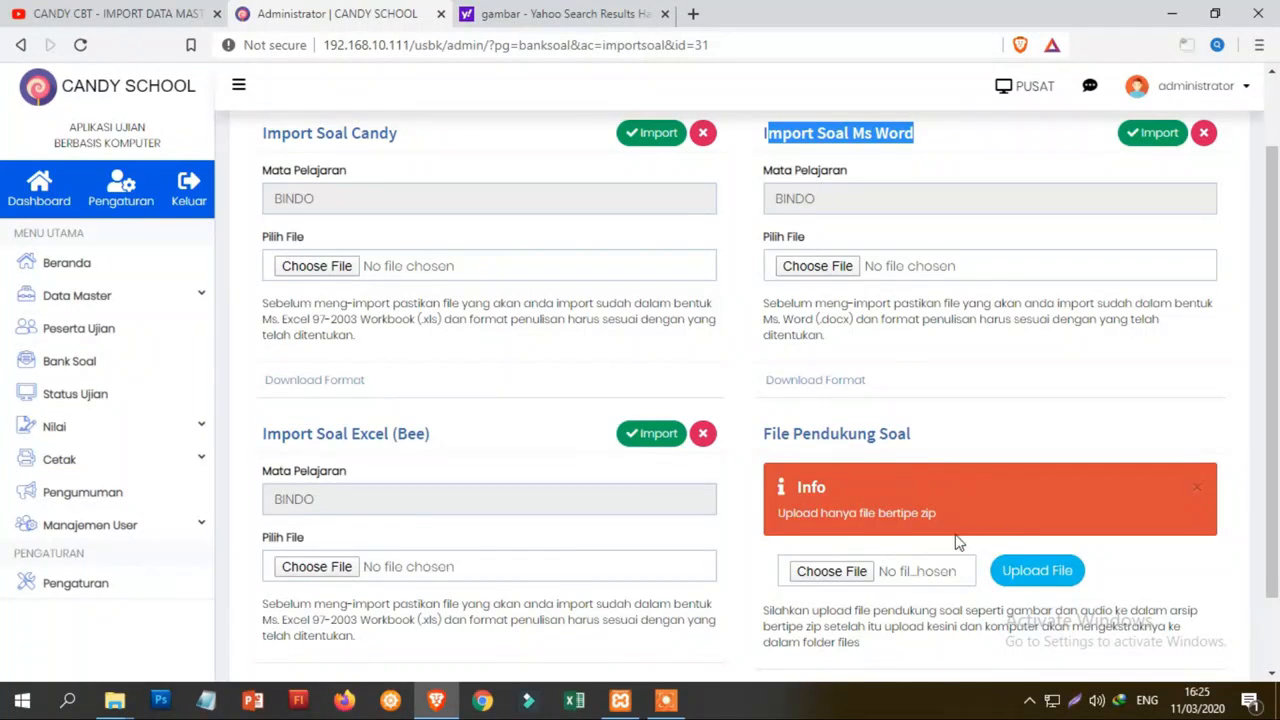
scroll(903, 513, "up", 1)
scroll(906, 504, "down", 1)
scroll(906, 504, "up", 1)
left_click(552, 412)
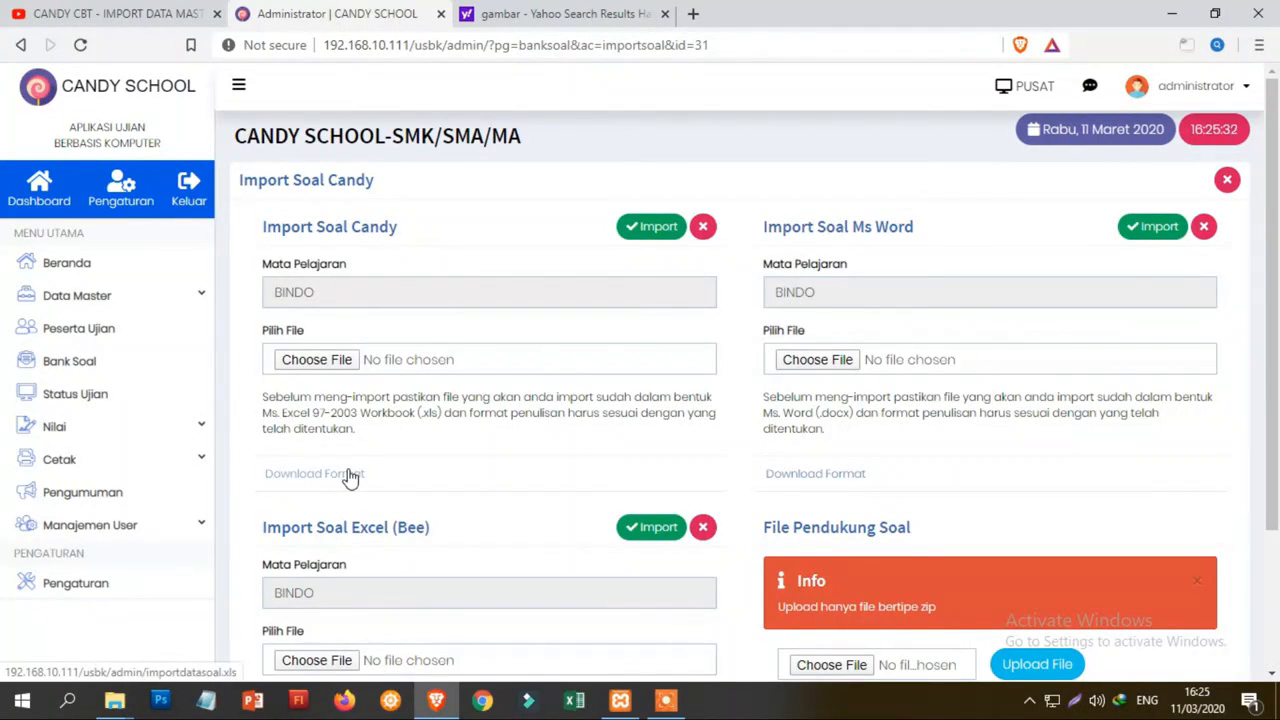
- Download the Candy import template as importdatasoal (1).xls, open it in Excel and enable editing
mouse_move(114, 704)
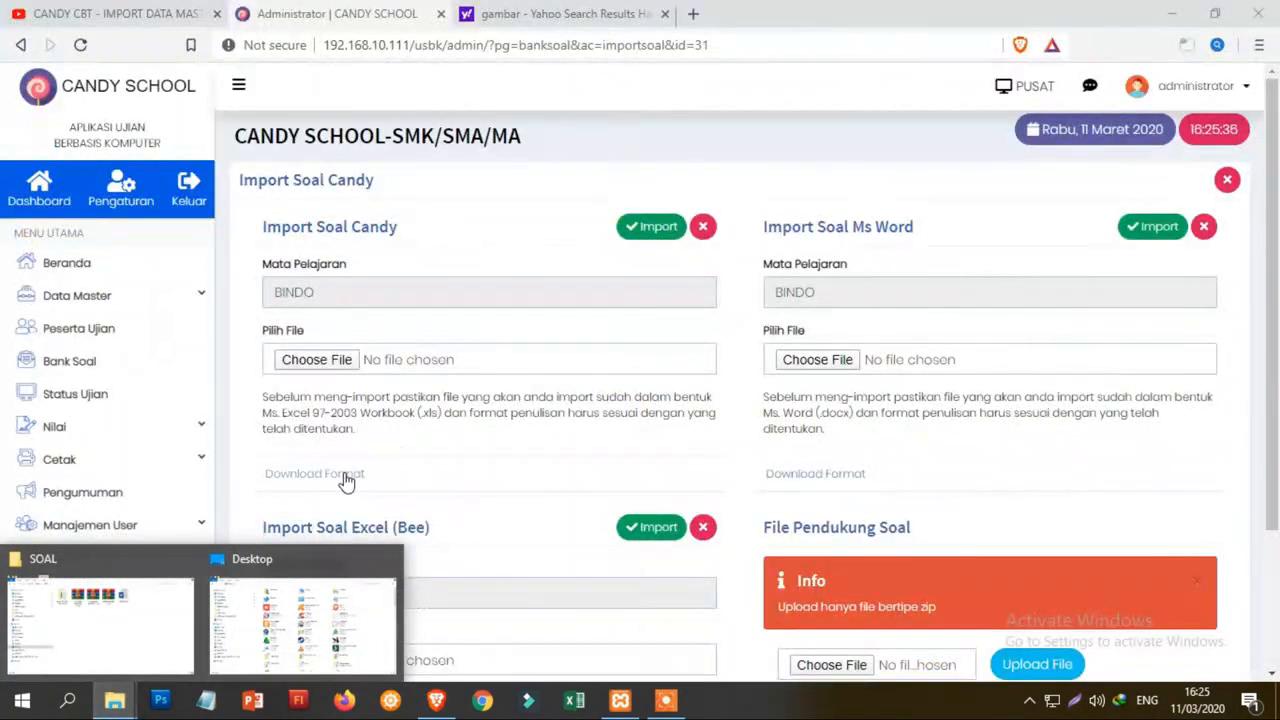
left_click(340, 473)
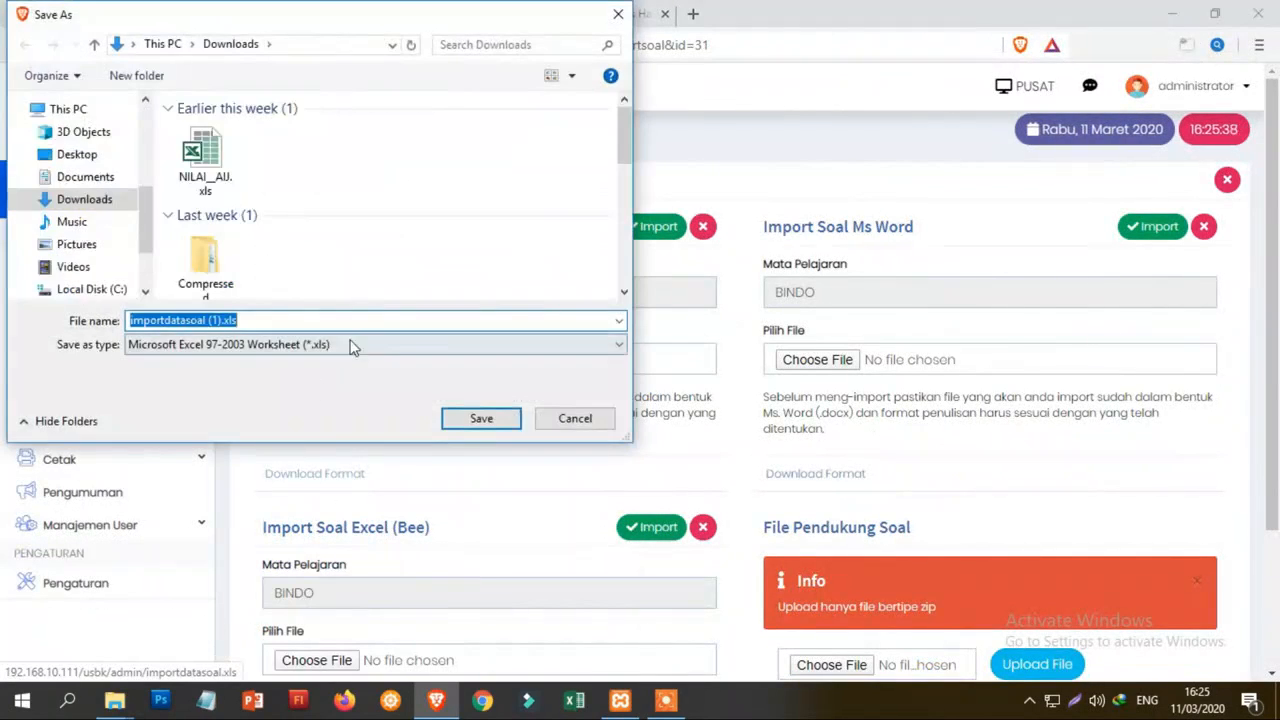
left_click(481, 418)
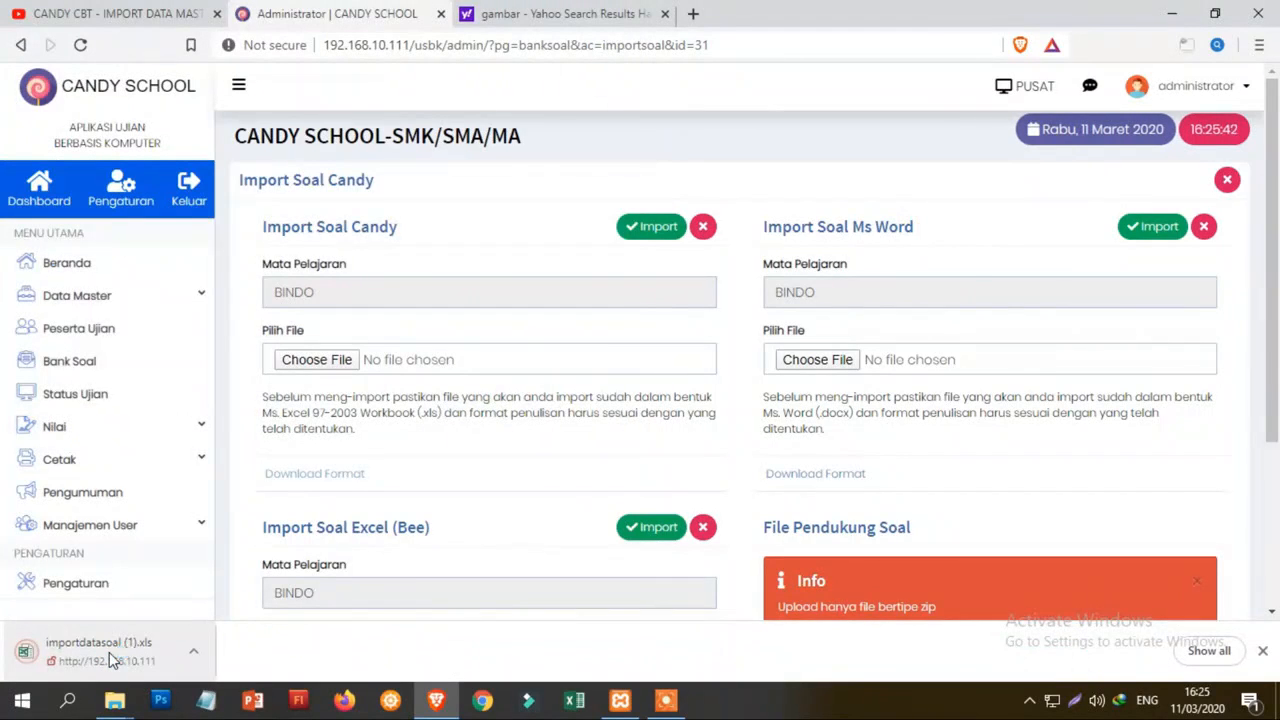
left_click(109, 652)
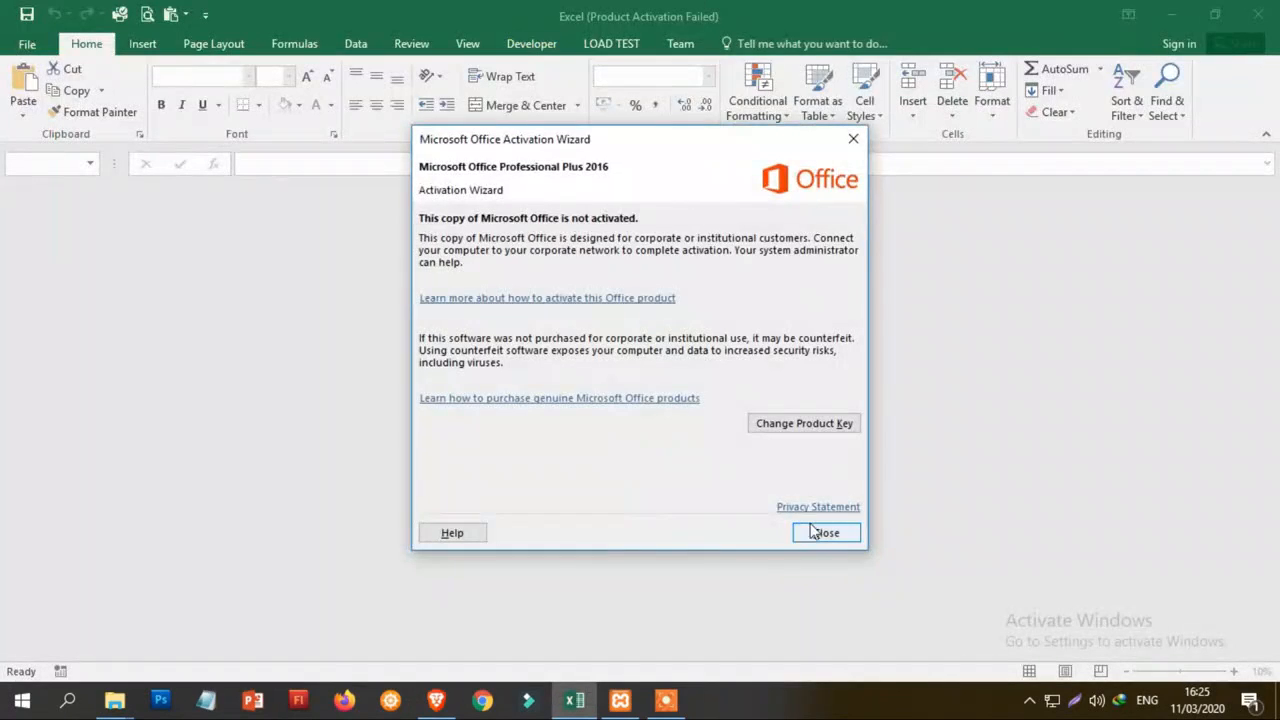
left_click(813, 532)
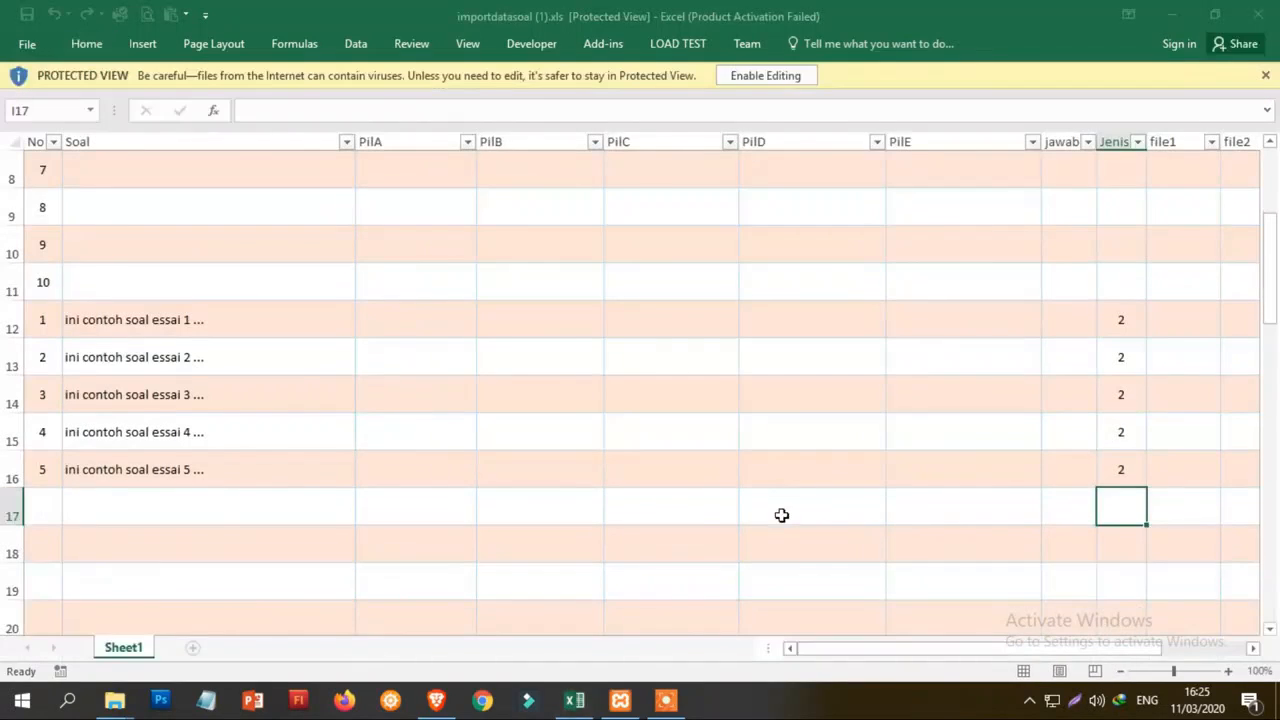
left_click(760, 76)
scroll(521, 364, "up", 3)
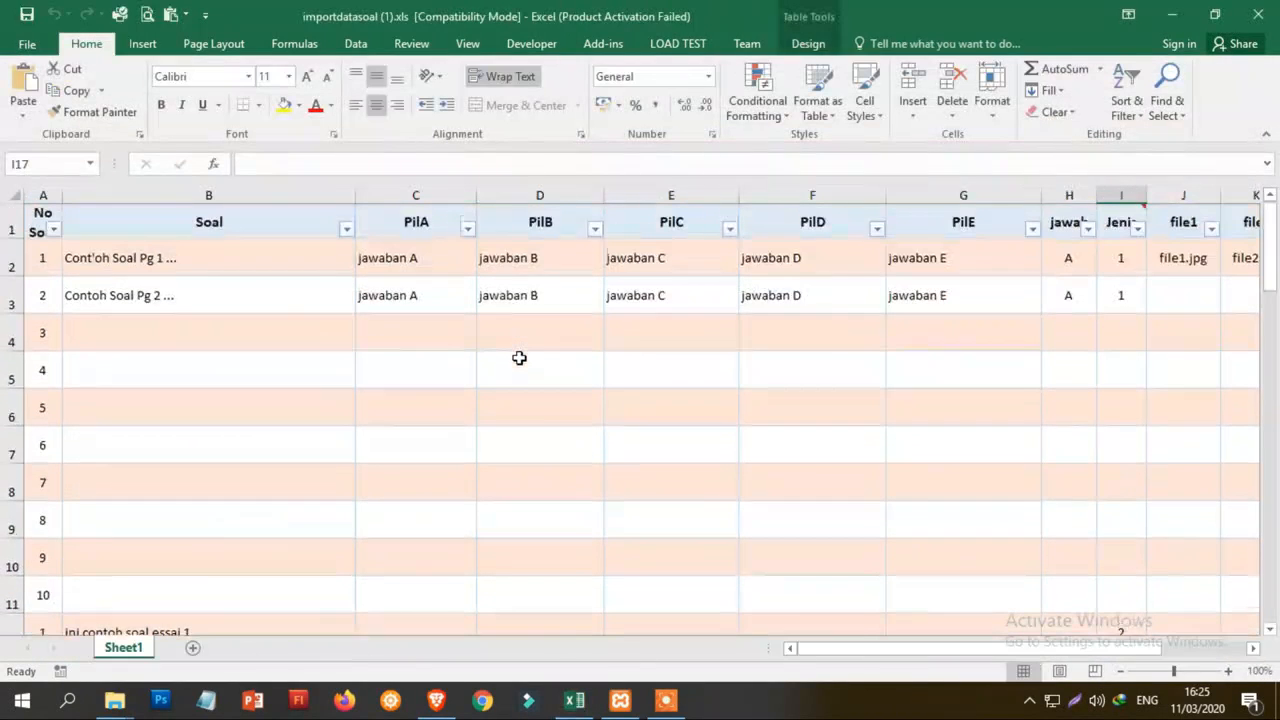
- Examine the template's question column Soal and the answer option columns PilA to PilE
left_click(200, 268)
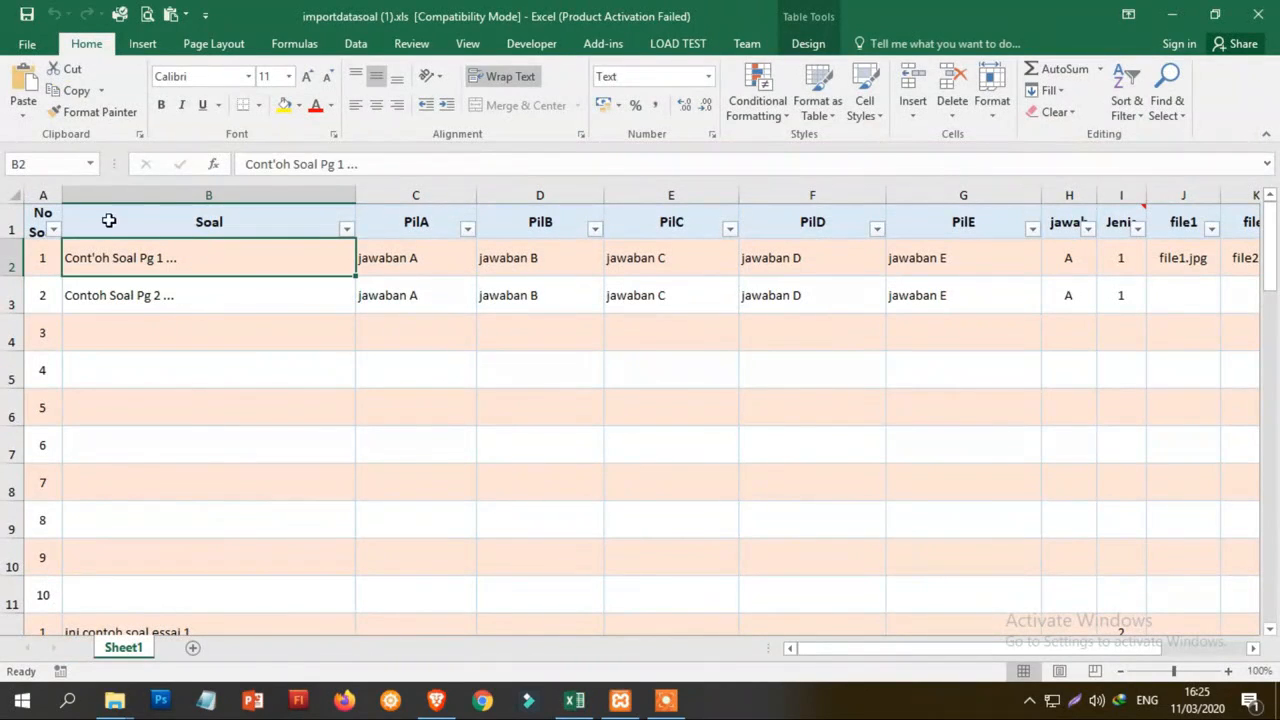
left_click(240, 230)
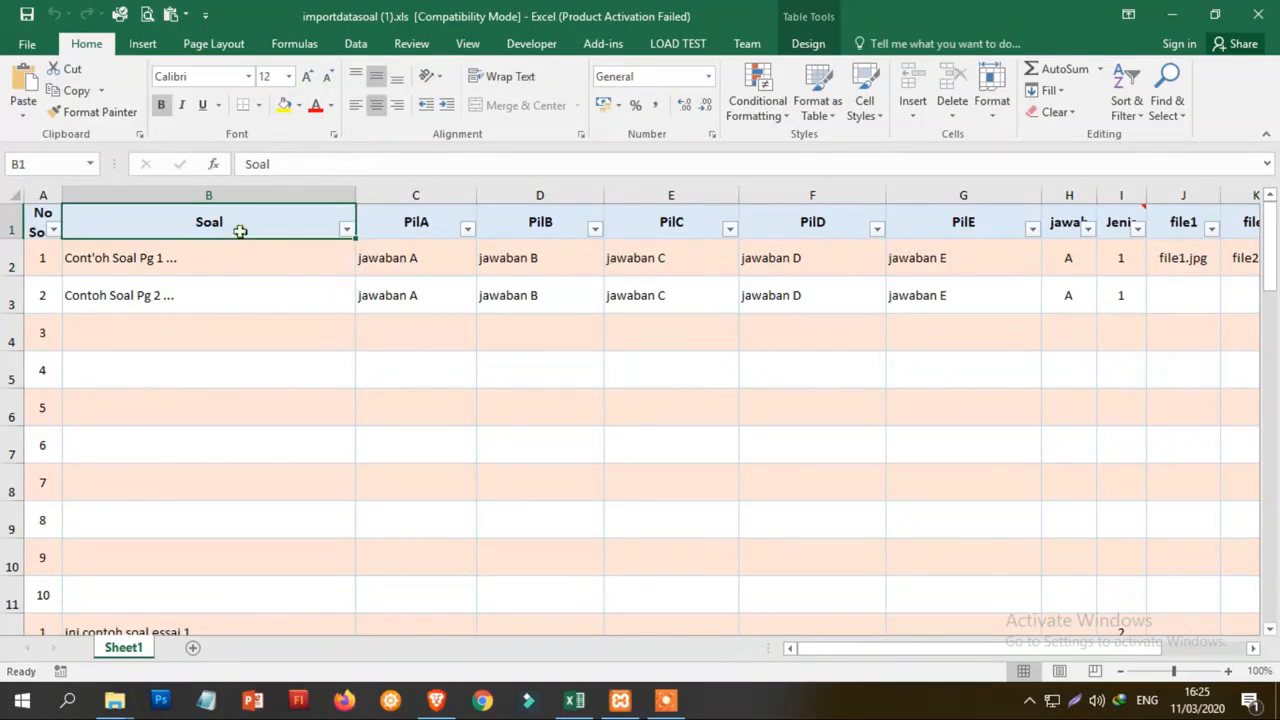
left_click(395, 227)
left_click(568, 216)
left_click(680, 226)
left_click(830, 228)
left_click(955, 227)
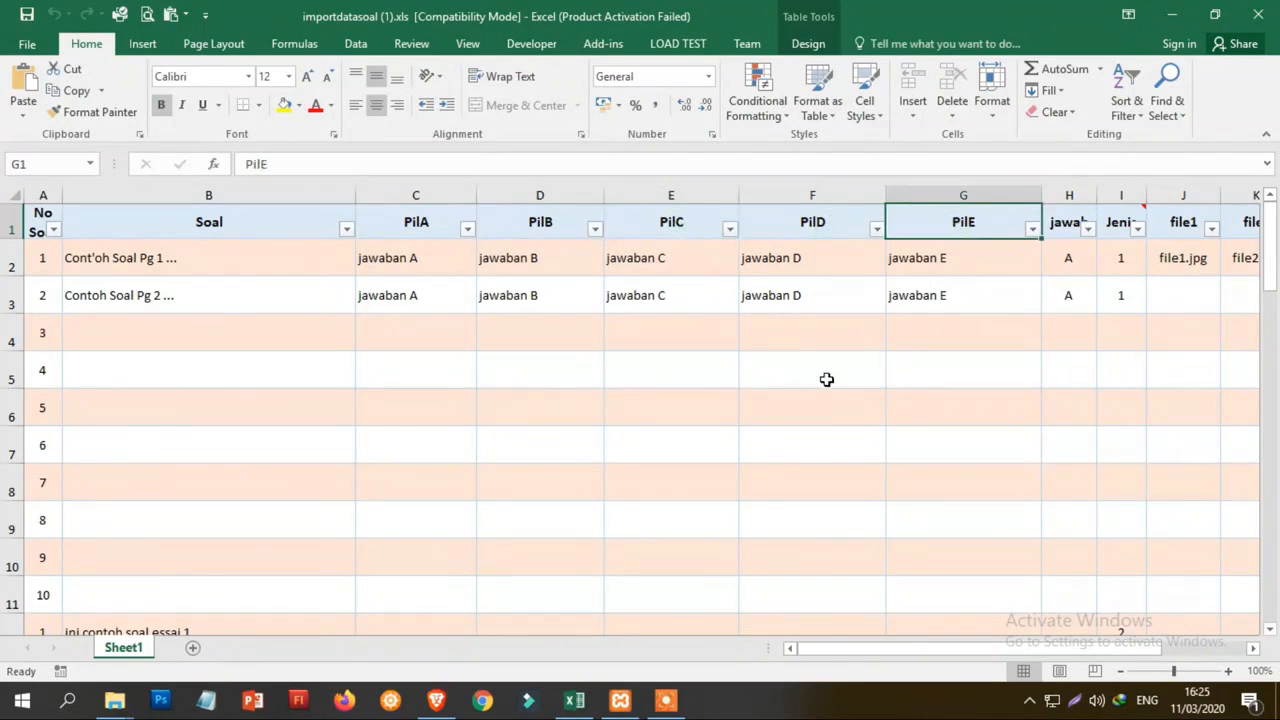
left_click_drag(802, 658, 777, 628)
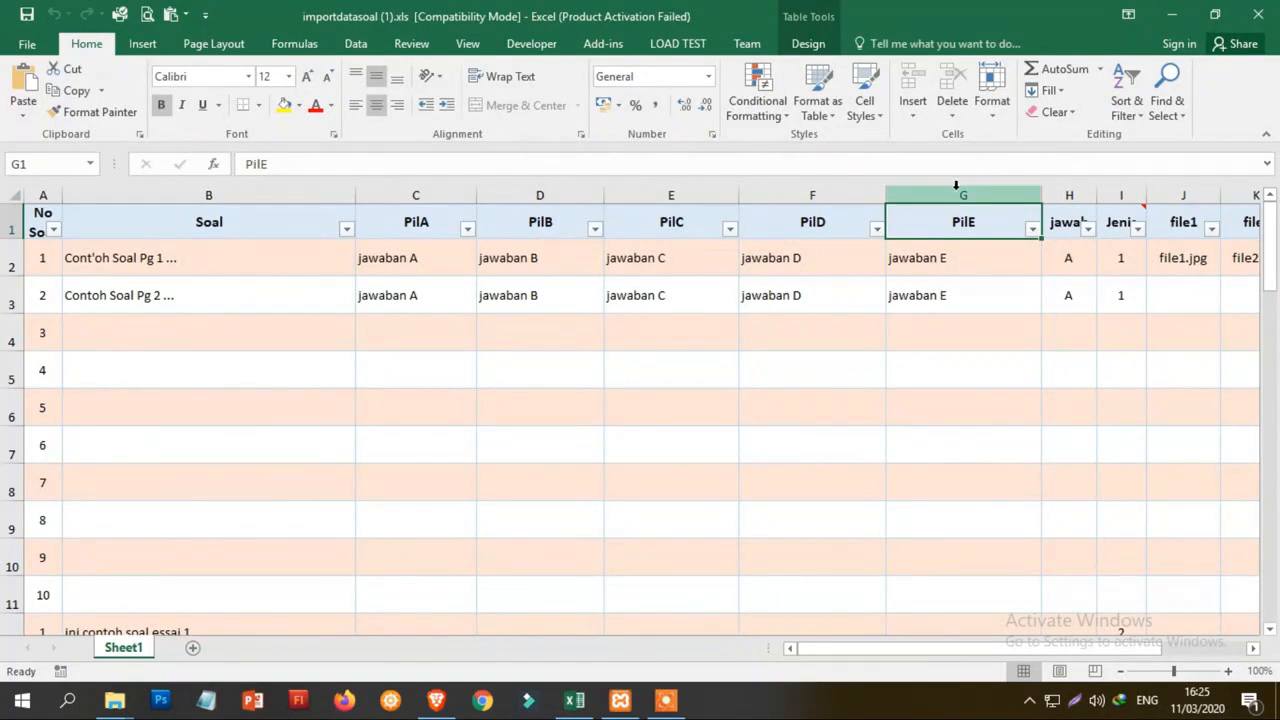
left_click(821, 189)
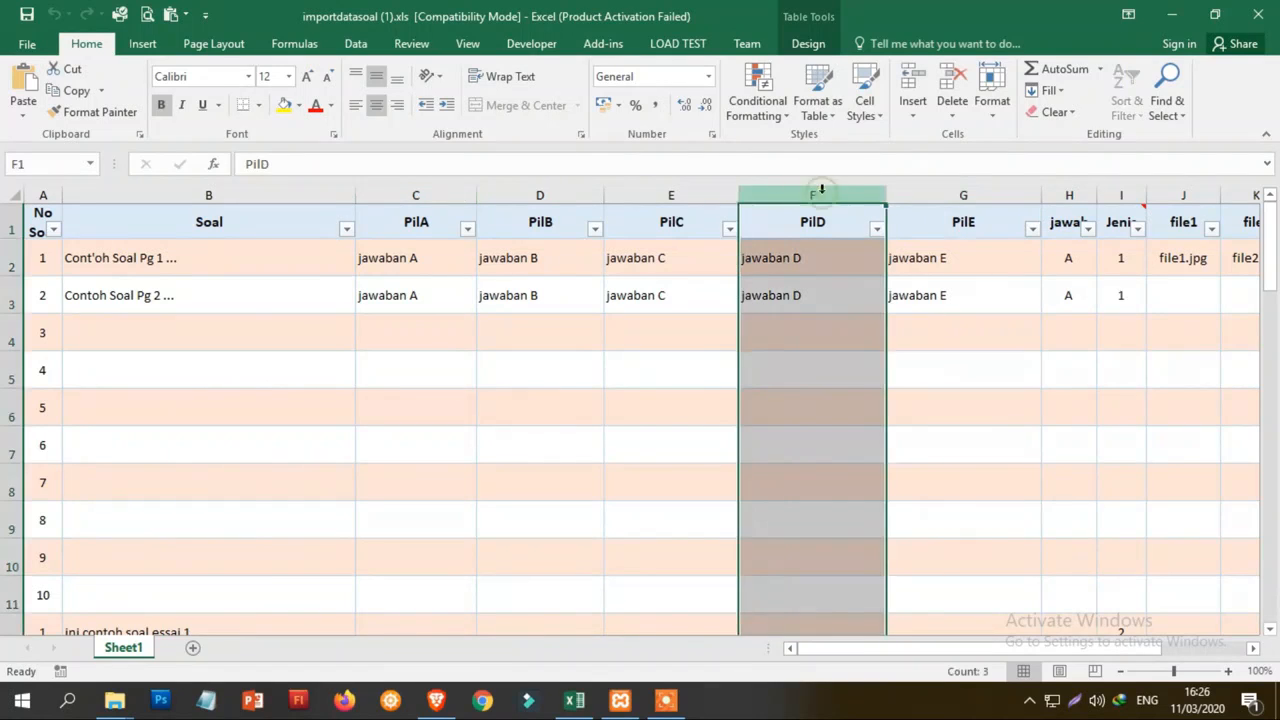
left_click(966, 190)
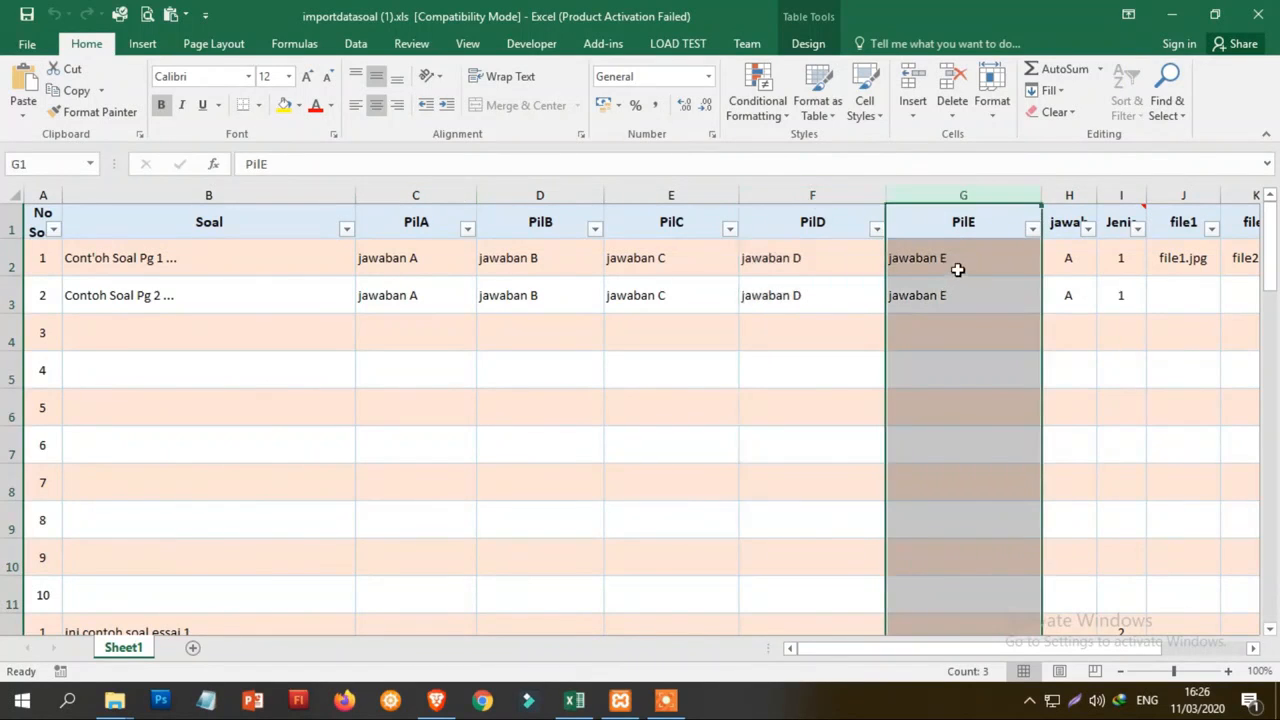
- Clear the sample option E answers of both example multiple-choice questions in the PilE column
left_click_drag(888, 648, 905, 648)
left_click_drag(534, 258, 534, 293)
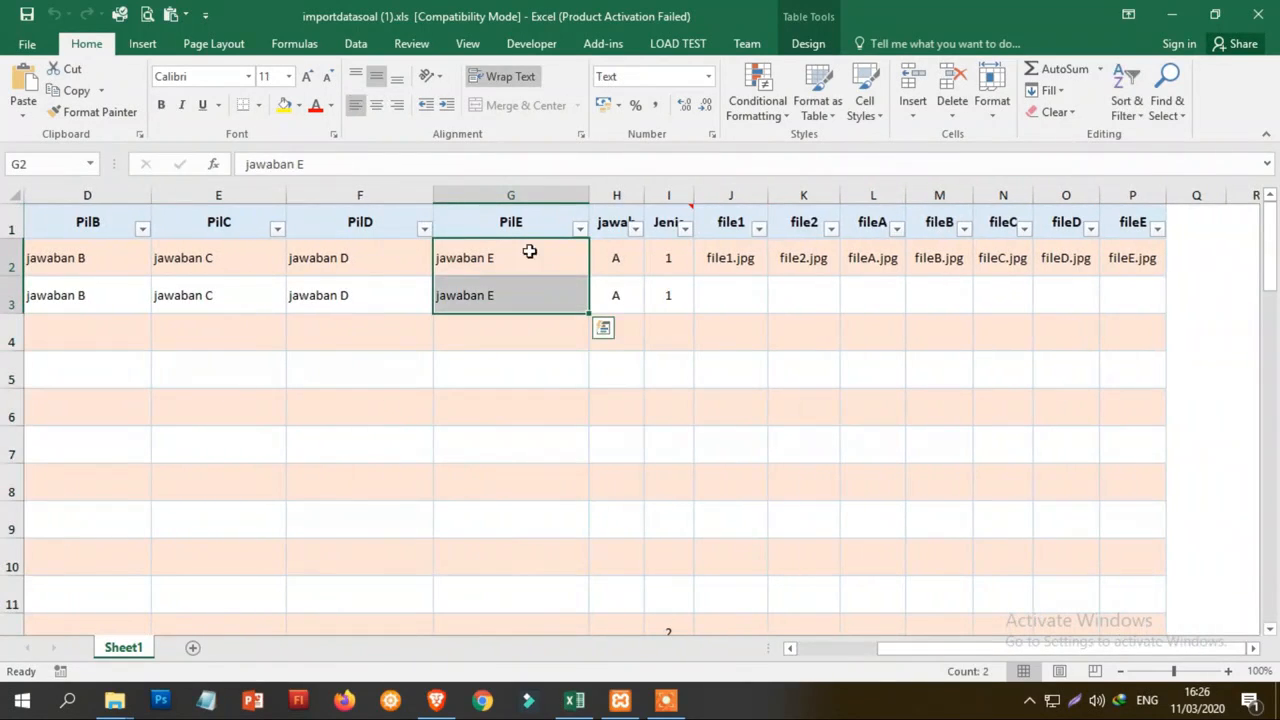
key("Delete")
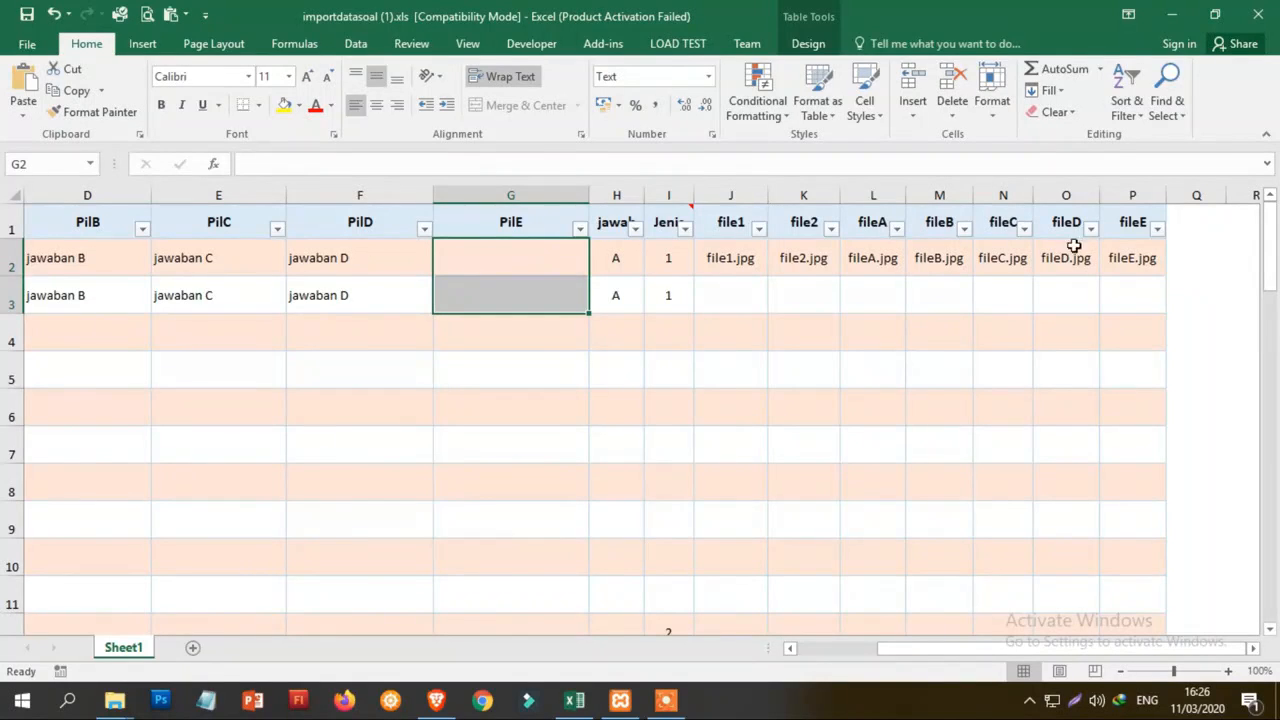
- Examine the sample image file names of question 1 in the columns file1, file2 and fileA to fileE
left_click(1120, 256)
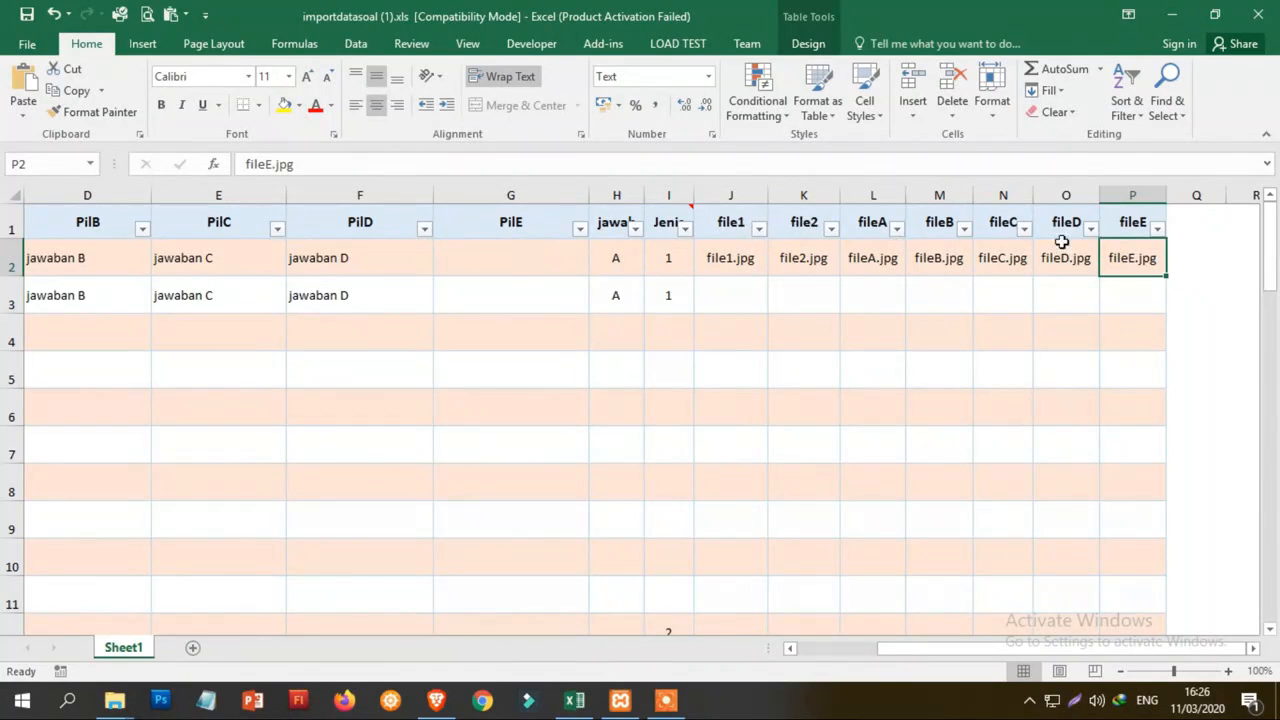
left_click(742, 263)
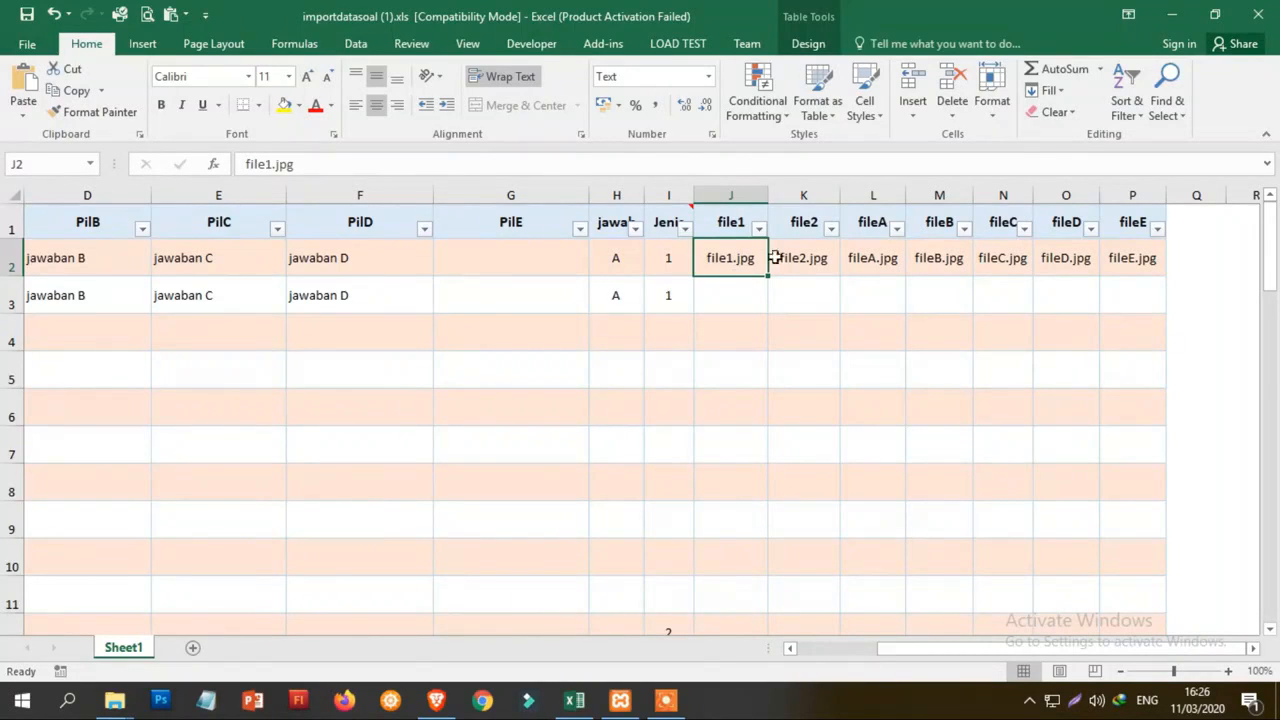
left_click(825, 255)
left_click(882, 258)
left_click(942, 258)
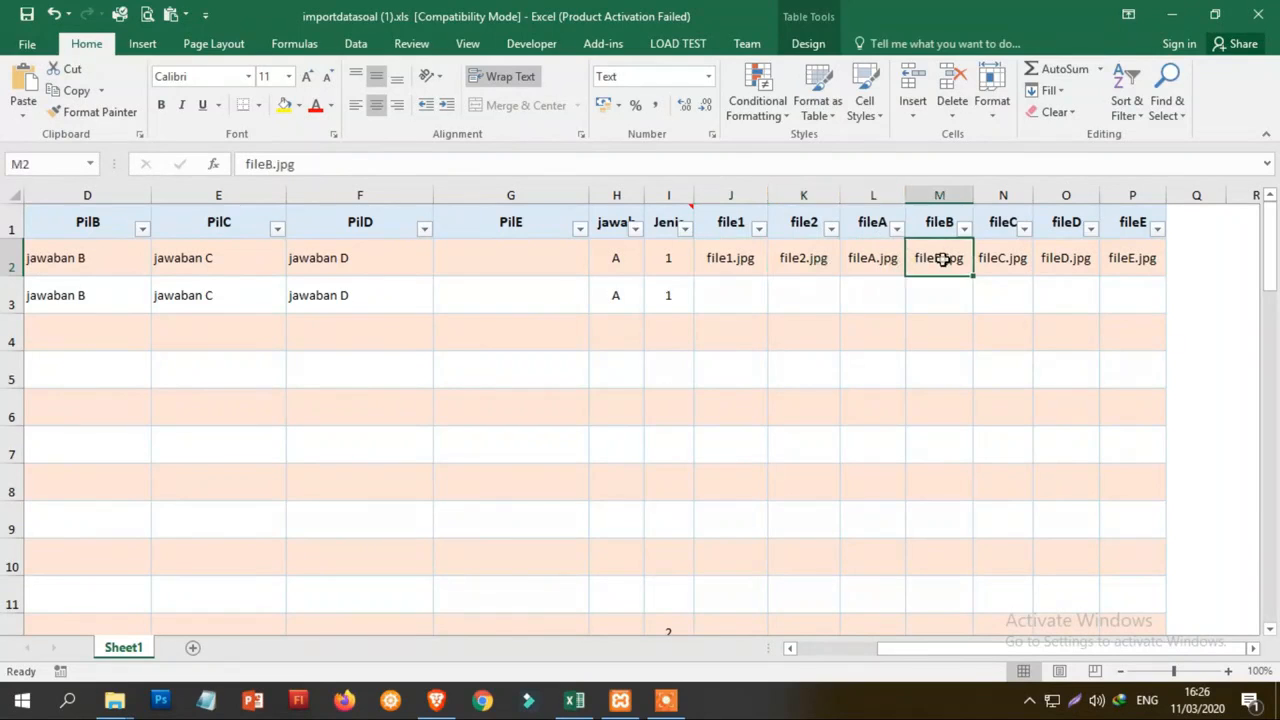
left_click(988, 257)
left_click(1064, 260)
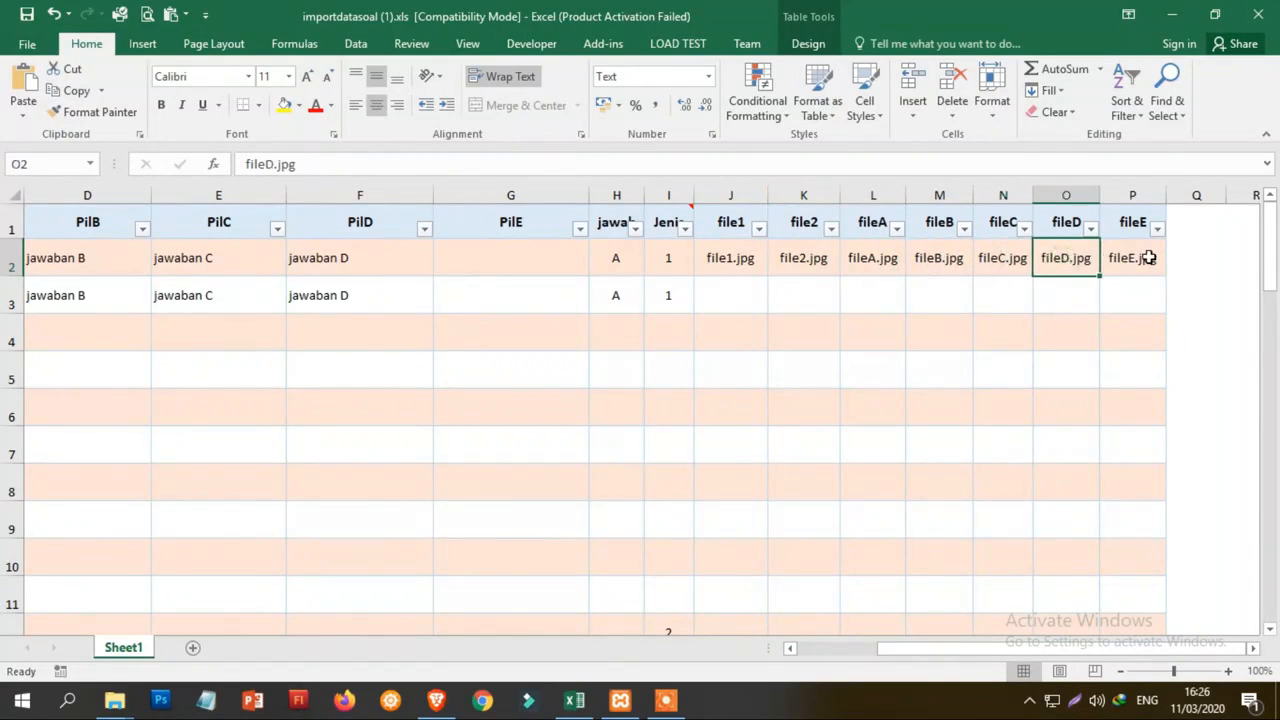
left_click(1150, 258)
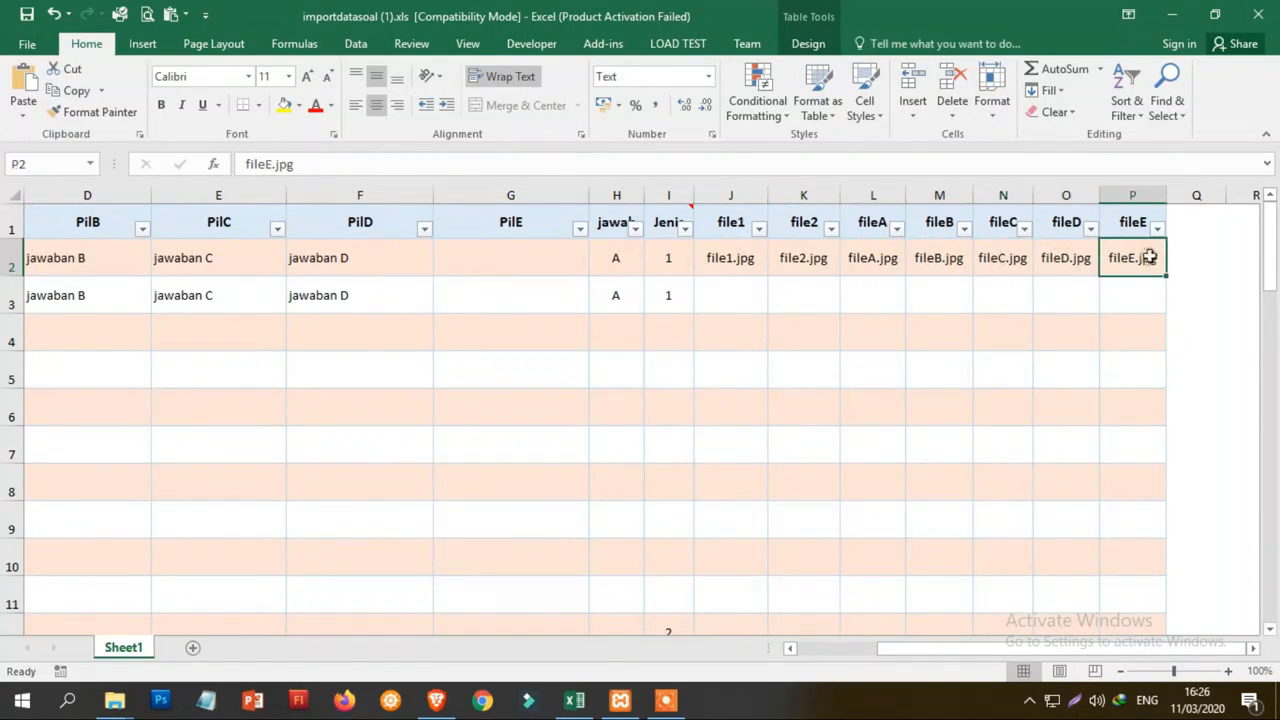
- Check the sample answer key and question type cells, and read the comment on the Jenis header
left_click(622, 264)
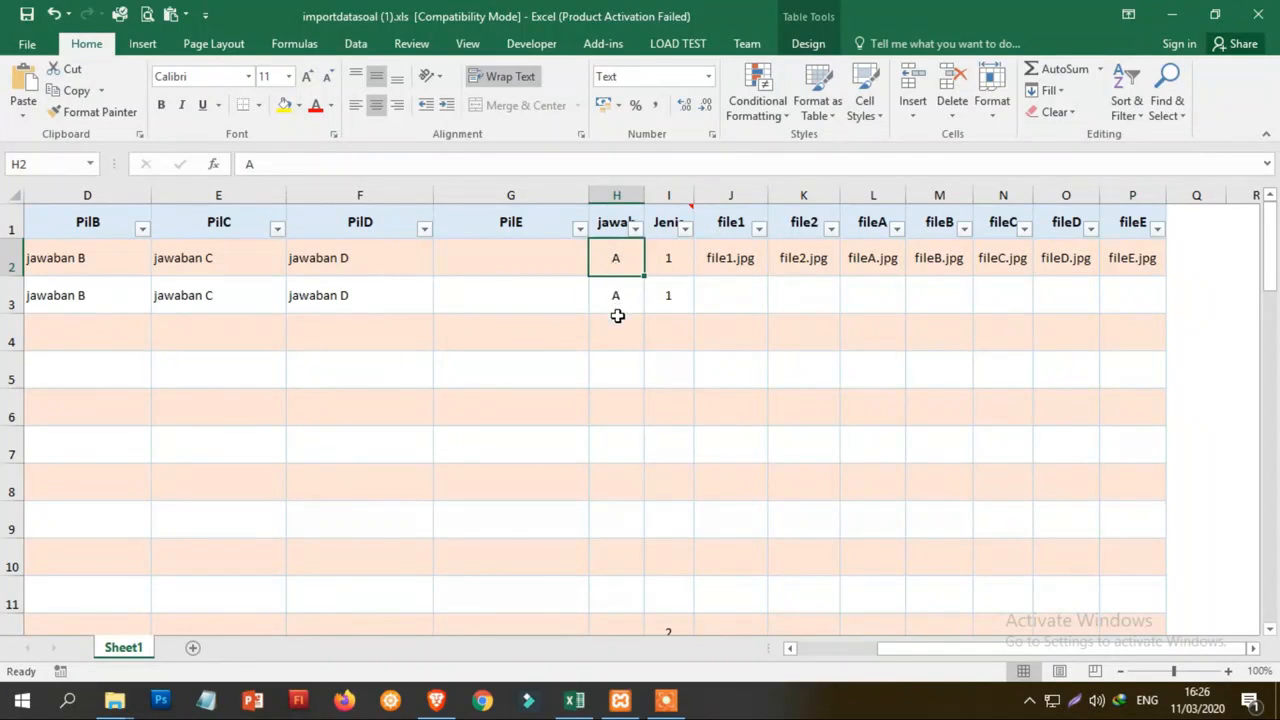
left_click(678, 259)
mouse_move(681, 218)
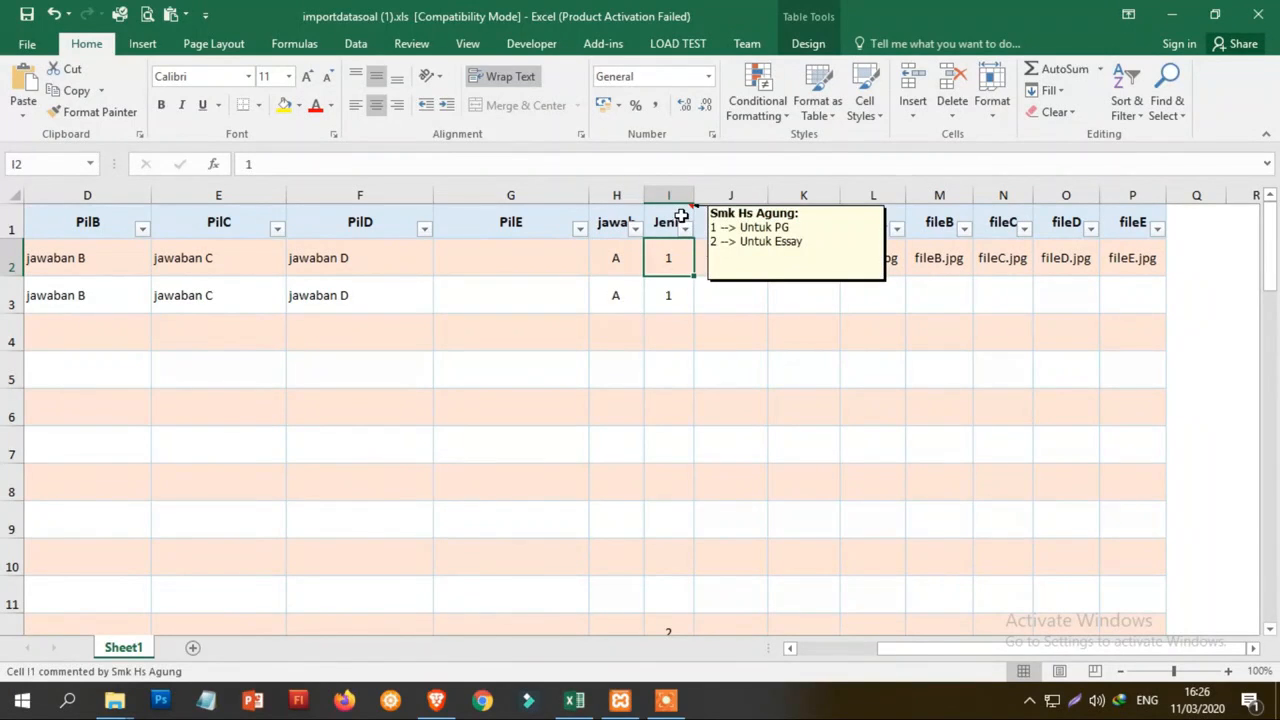
left_click(668, 292)
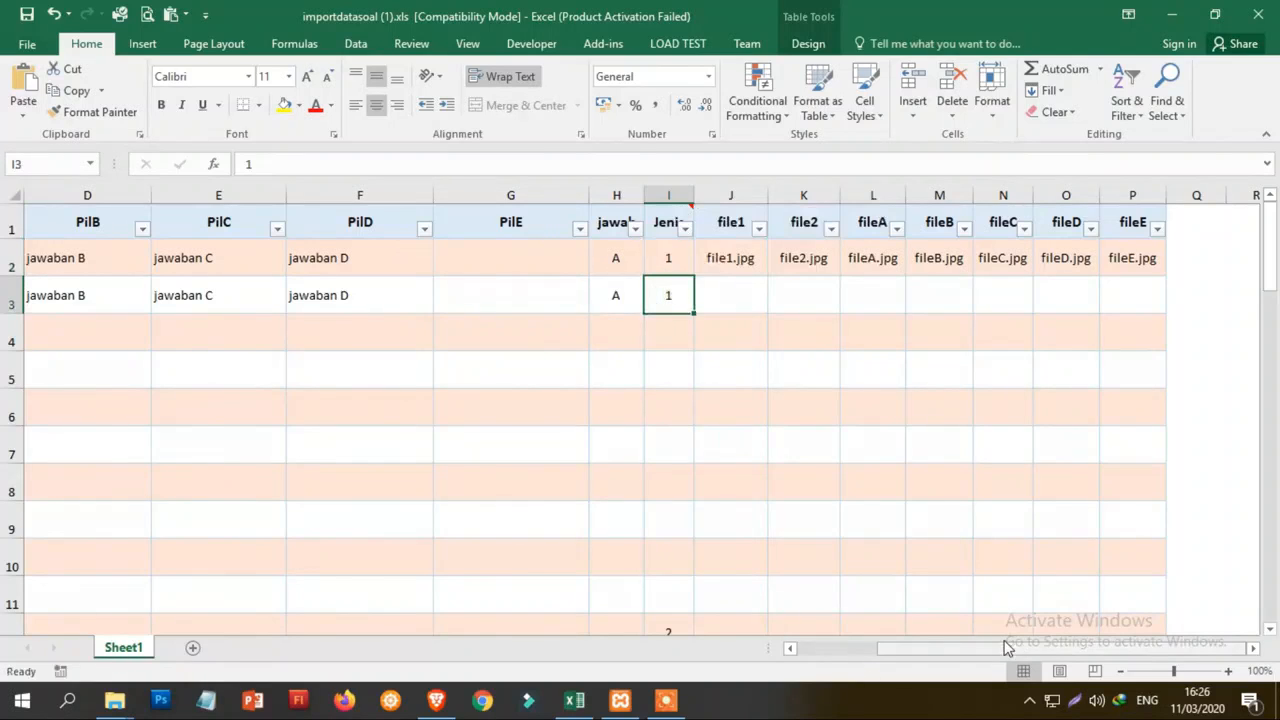
- Open the workbook 2-BAHASA INDONESIA.xls from the SOAL BAHASA INDONESIA folder inside Videos > SOAL
mouse_move(114, 700)
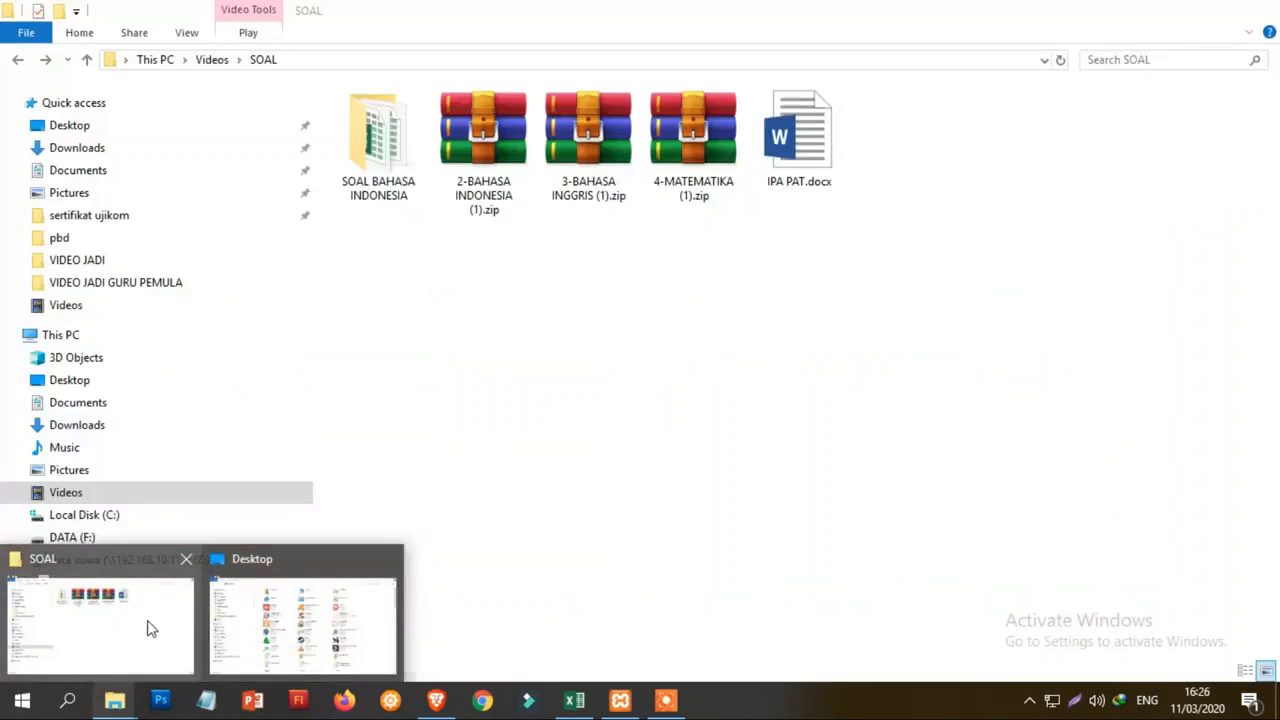
left_click(147, 628)
double_click(360, 200)
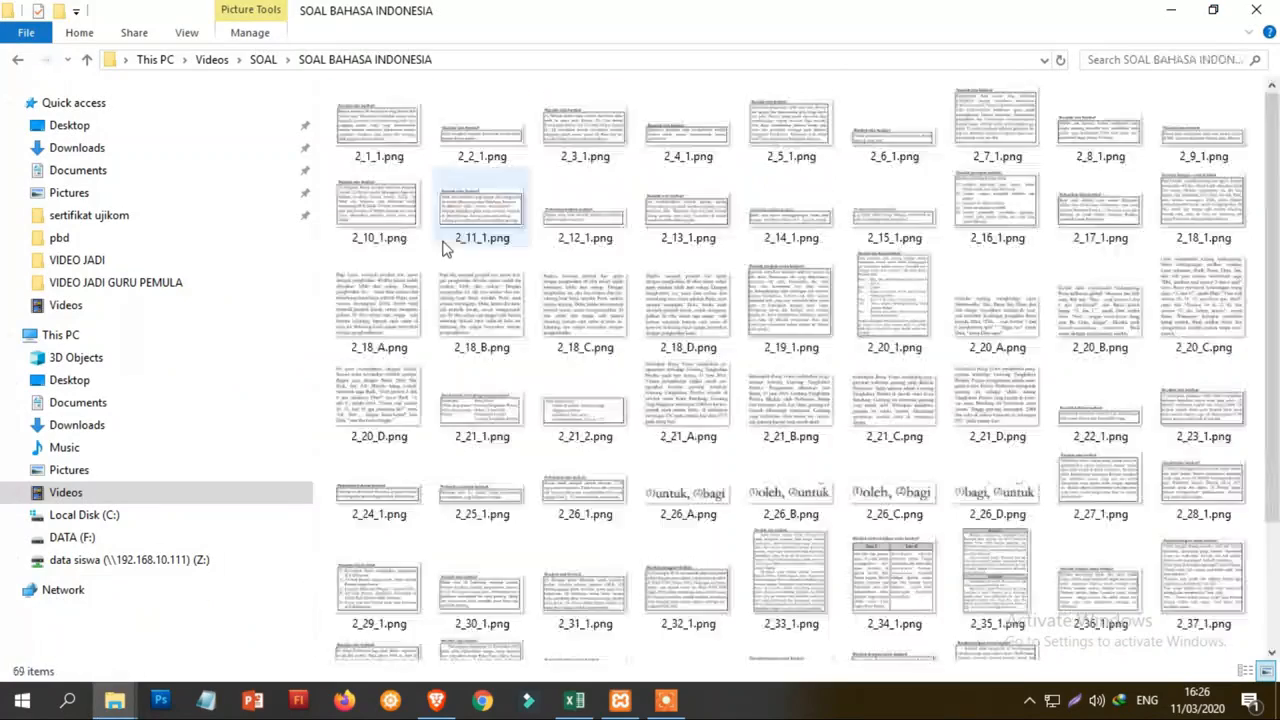
scroll(777, 529, "down", 3)
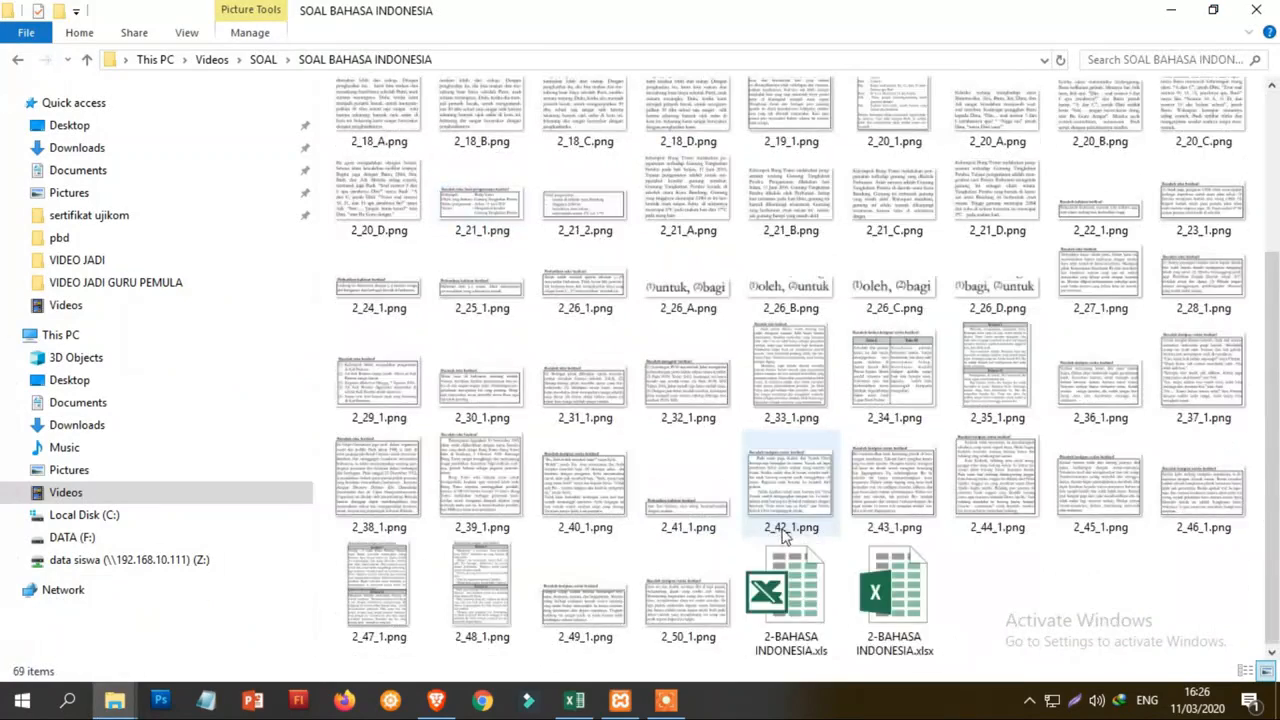
double_click(792, 594)
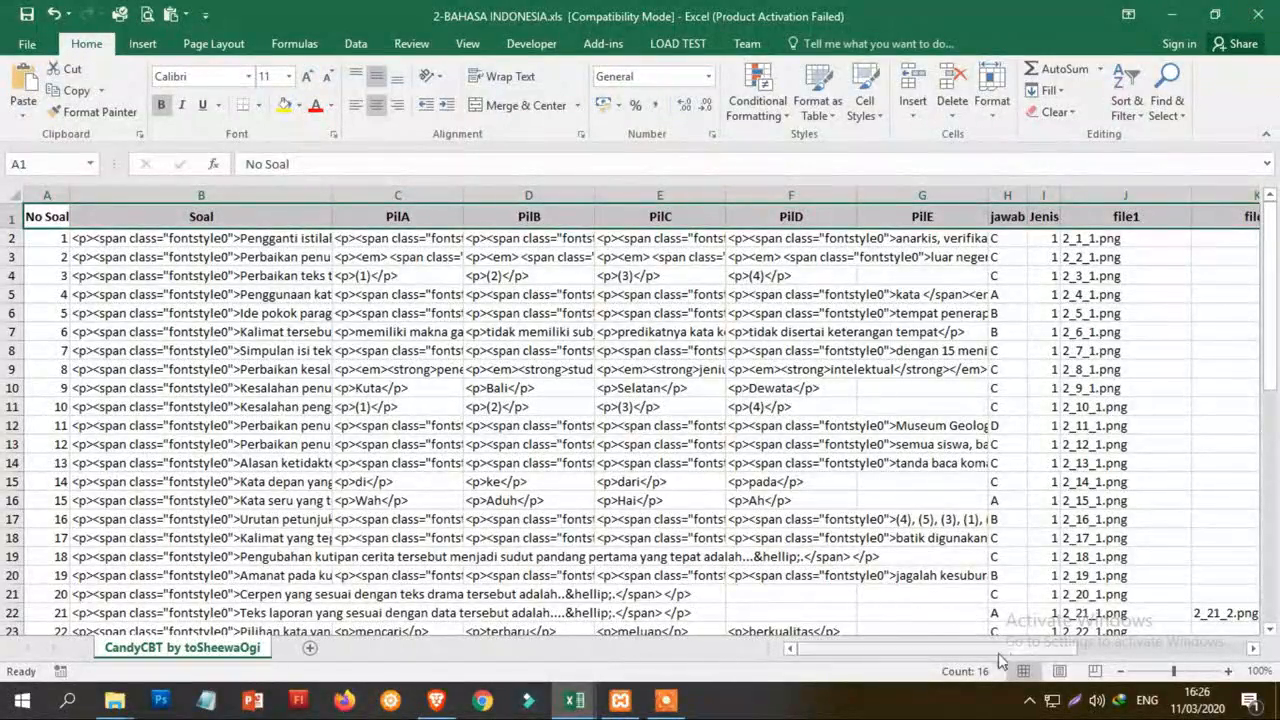
- Examine the header row of the question sheet, from No Soal and Soal through the option columns PilA to PilC
left_click_drag(1000, 651, 866, 622)
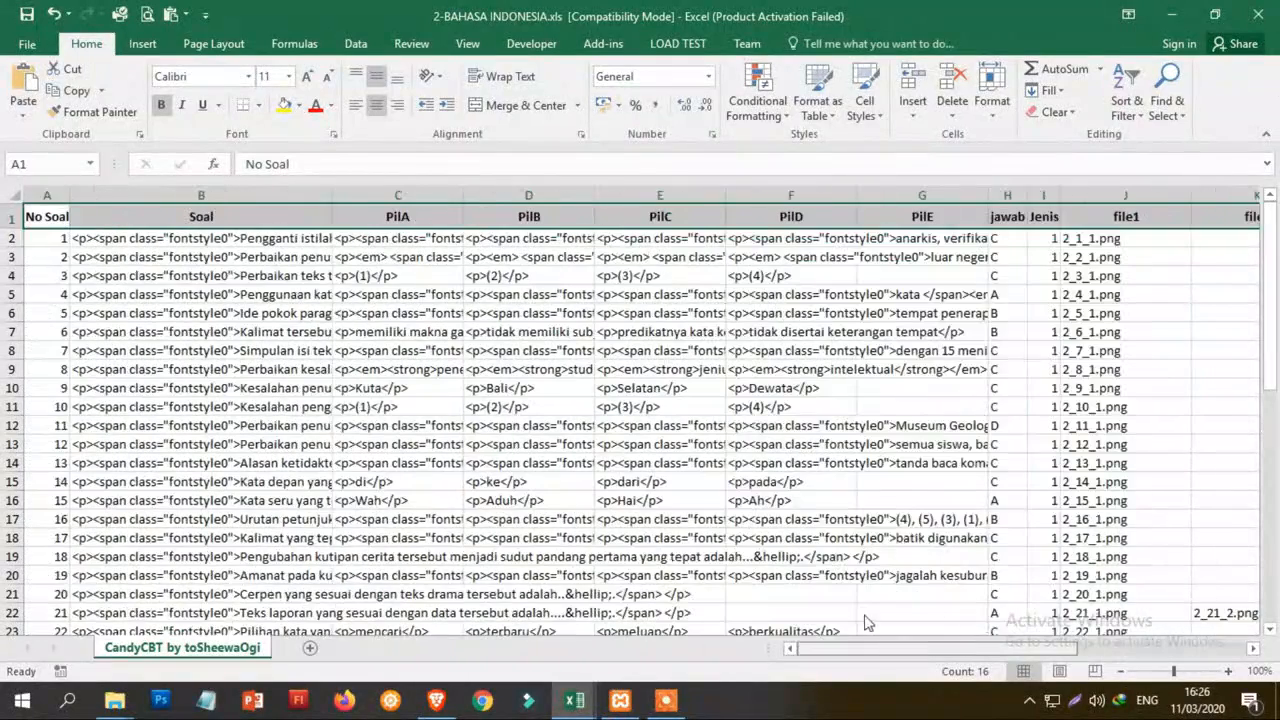
left_click(136, 256)
left_click(47, 242)
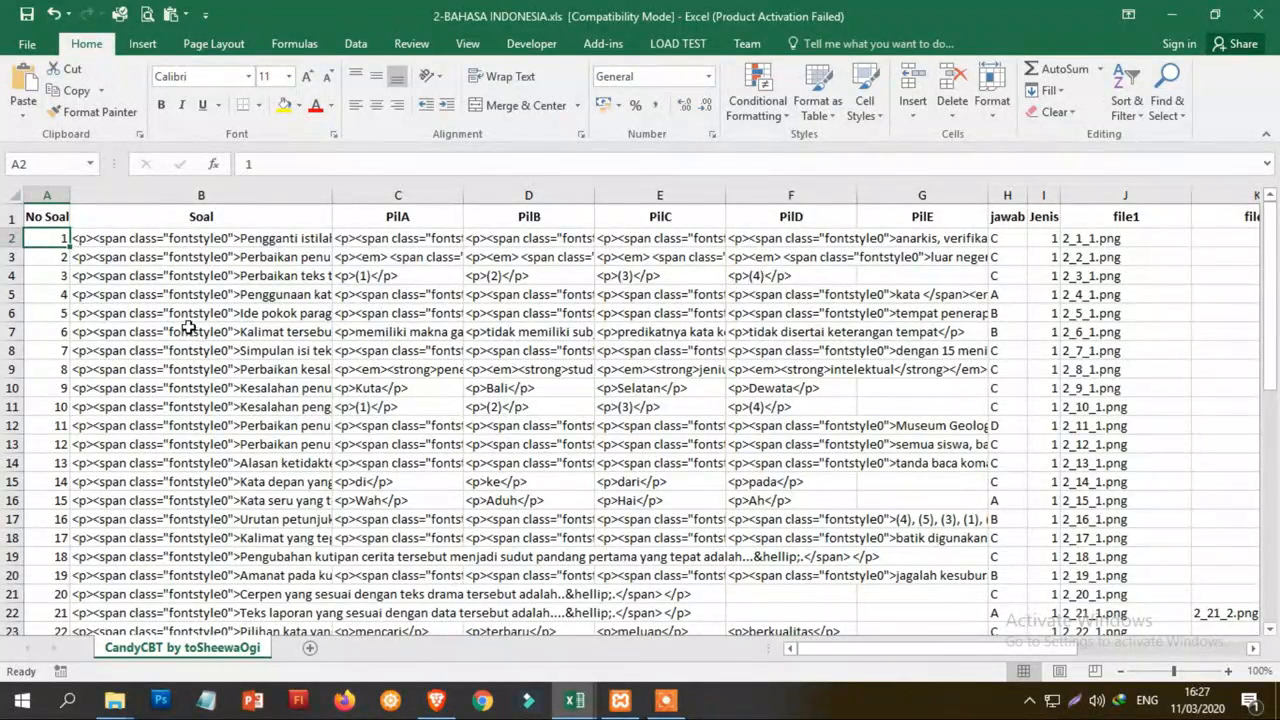
left_click(50, 216)
left_click(201, 216)
left_click(398, 216)
left_click(529, 216)
left_click(660, 216)
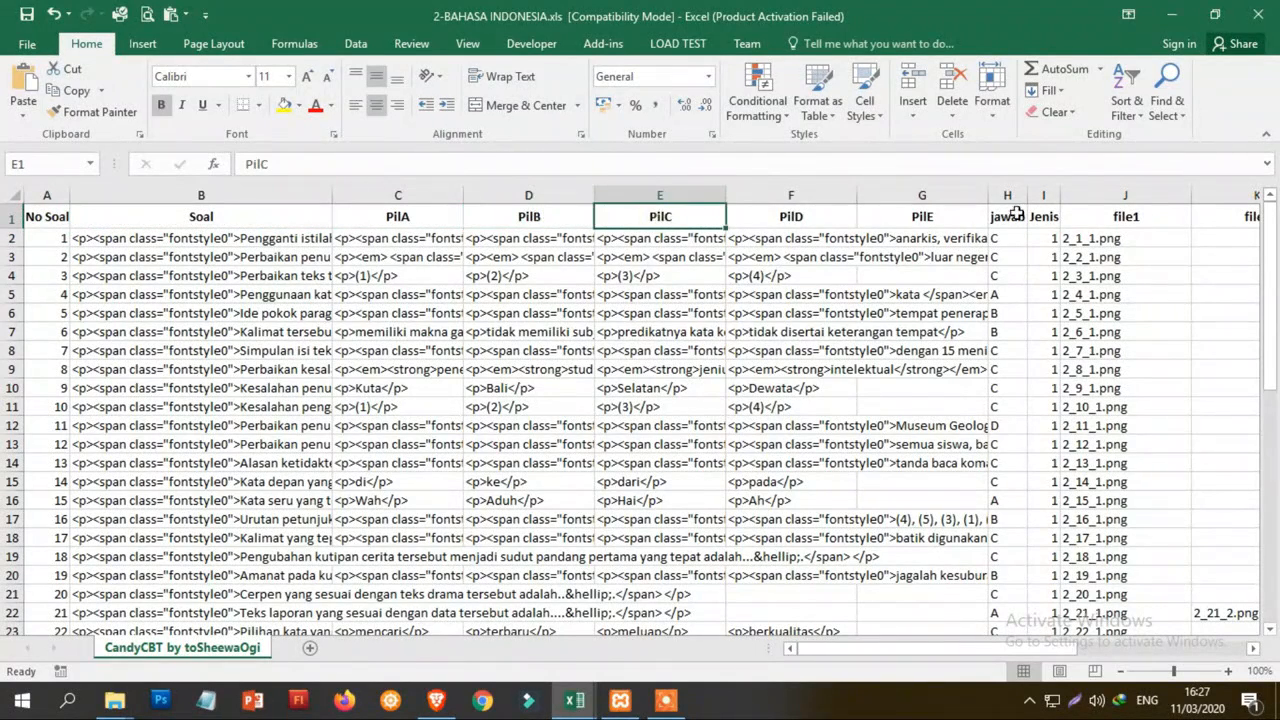
- Examine the first questions' text and options A to D, plus question 1's answer key, Jenis and file1 cells
left_click_drag(132, 244, 132, 312)
left_click_drag(395, 240, 398, 312)
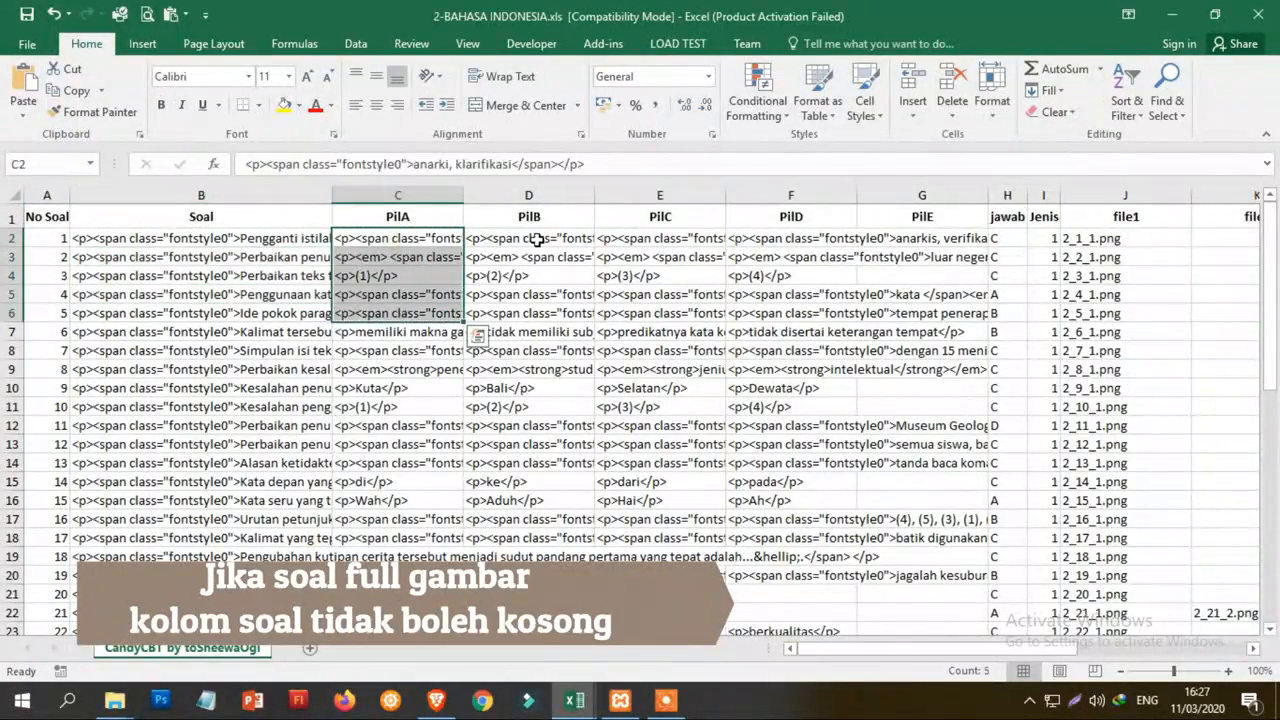
left_click_drag(537, 240, 537, 312)
left_click(690, 238)
left_click(826, 240)
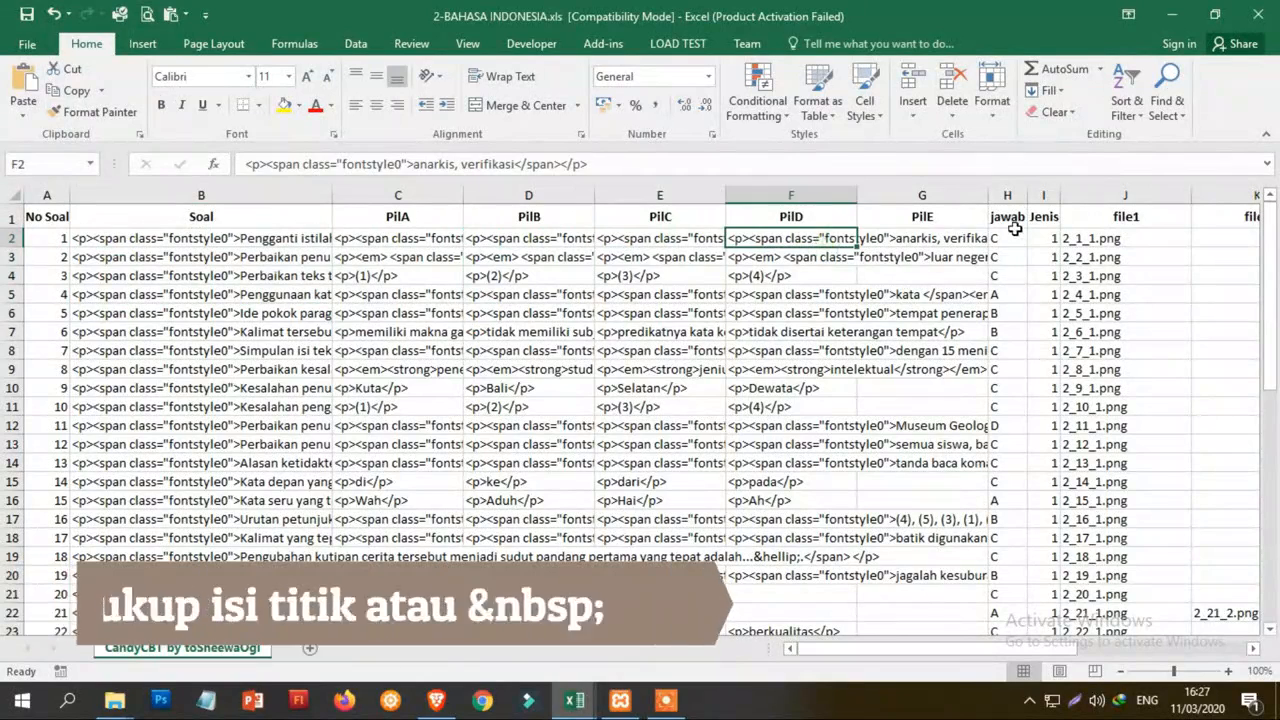
left_click(1012, 237)
left_click(1045, 238)
left_click(1080, 239)
left_click_drag(918, 648, 857, 640)
left_click_drag(971, 630, 876, 627)
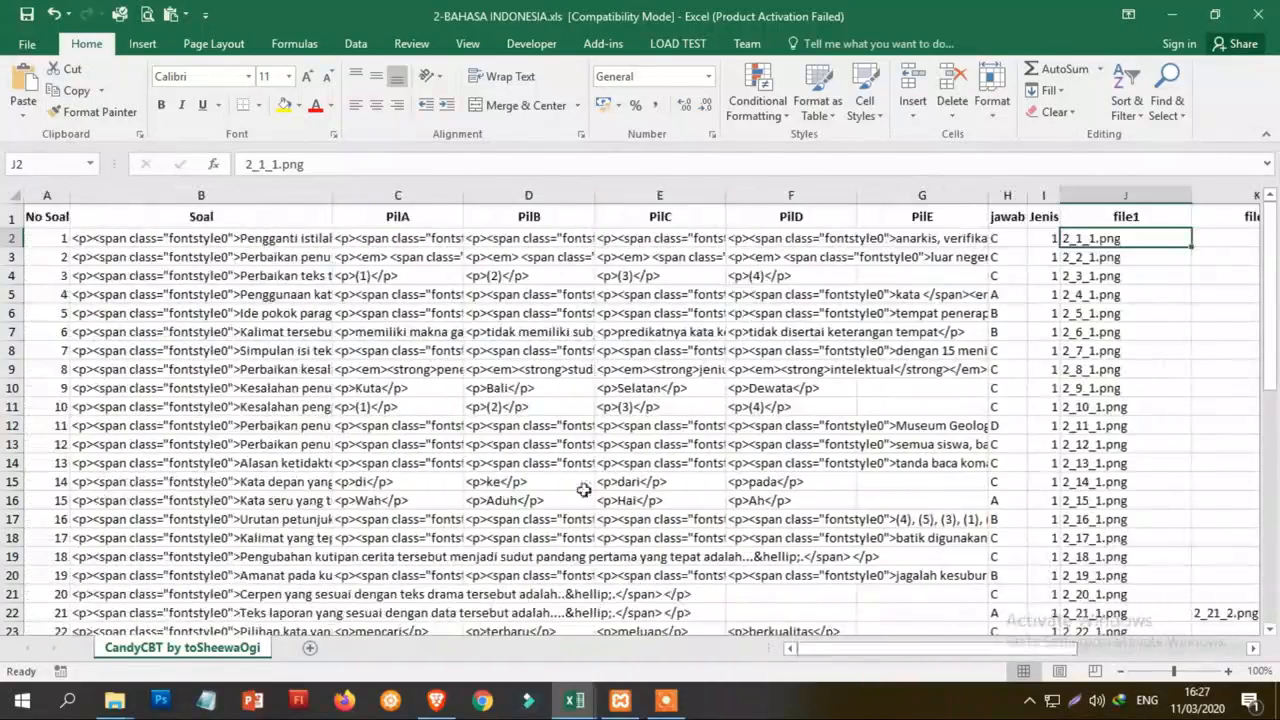
- Check the question numbering in the No Soal column from the first question to the last one
left_click(43, 245)
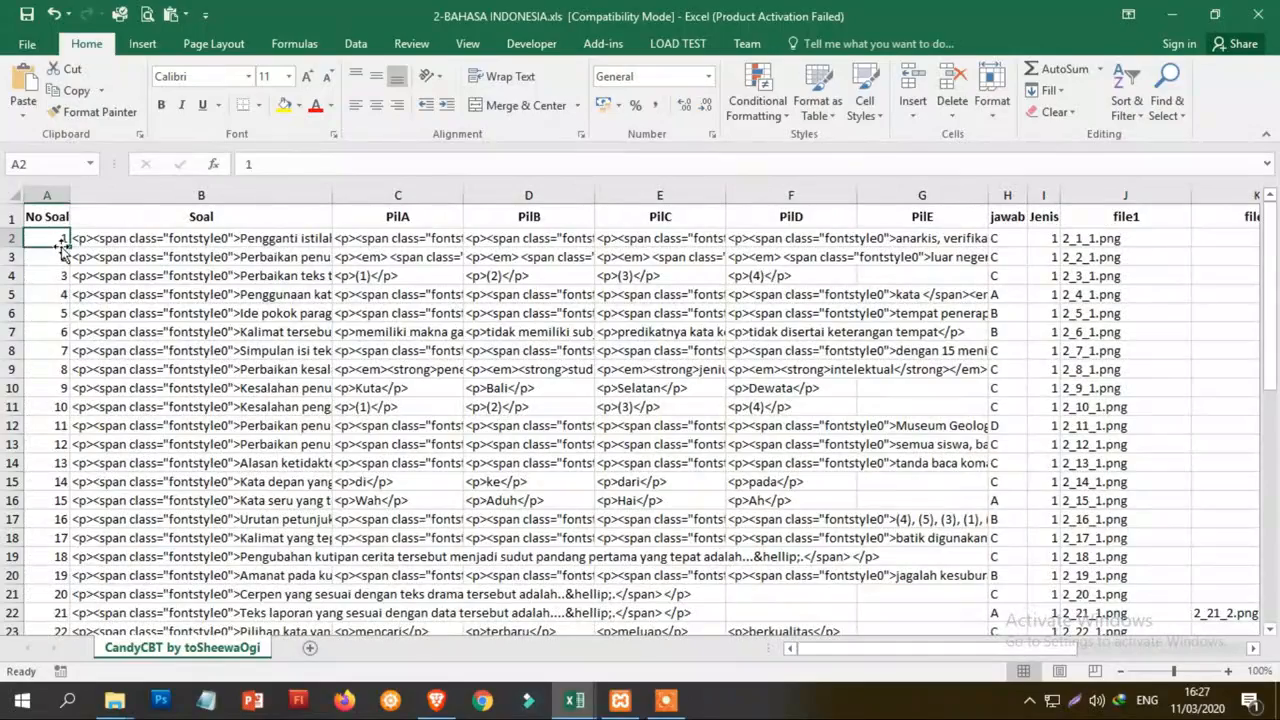
scroll(75, 353, "down", 14)
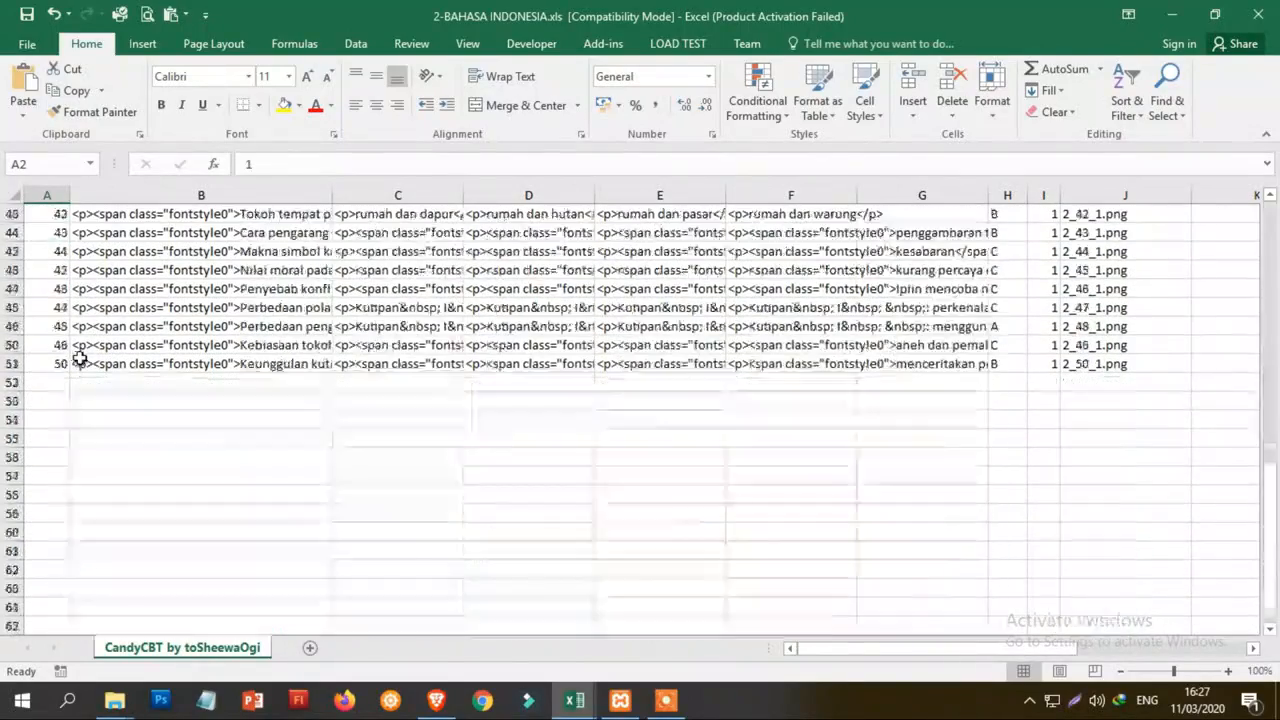
scroll(80, 350, "up", 9)
scroll(87, 345, "up", 5)
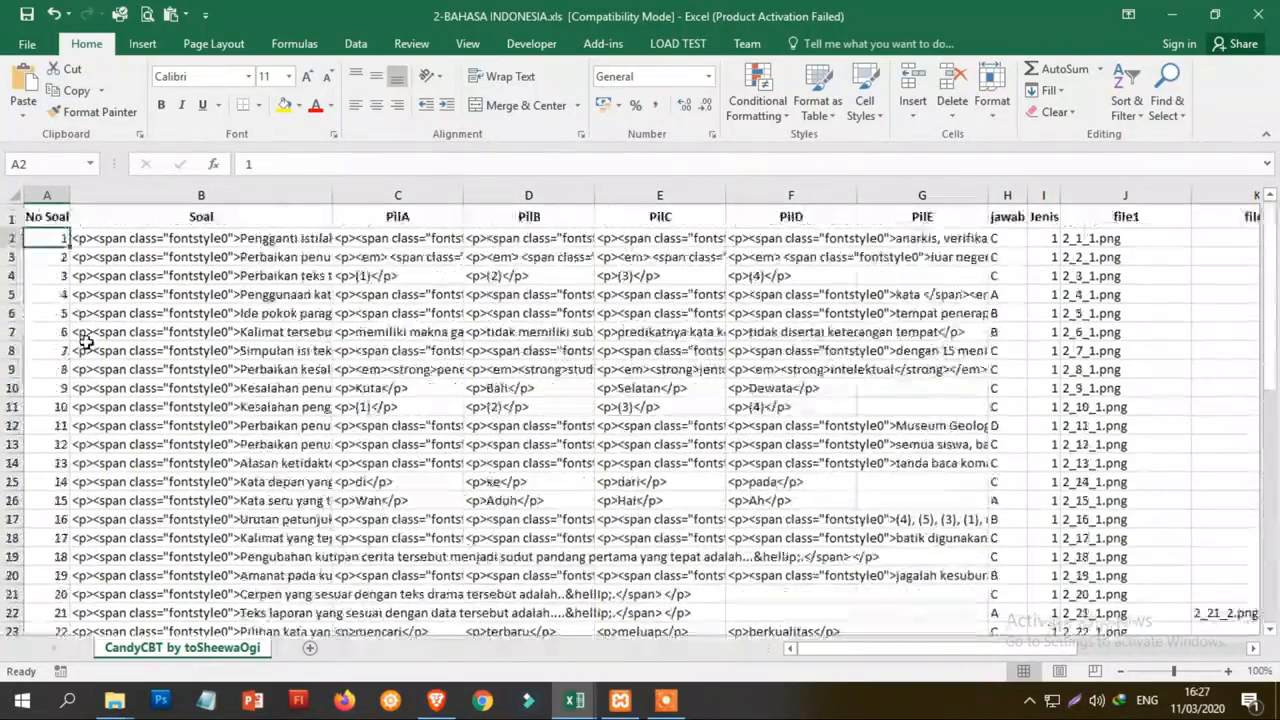
- Read the Soal text and the PilA and PilB answers of question 1, and check the PilC column
left_click(212, 238)
left_click(400, 240)
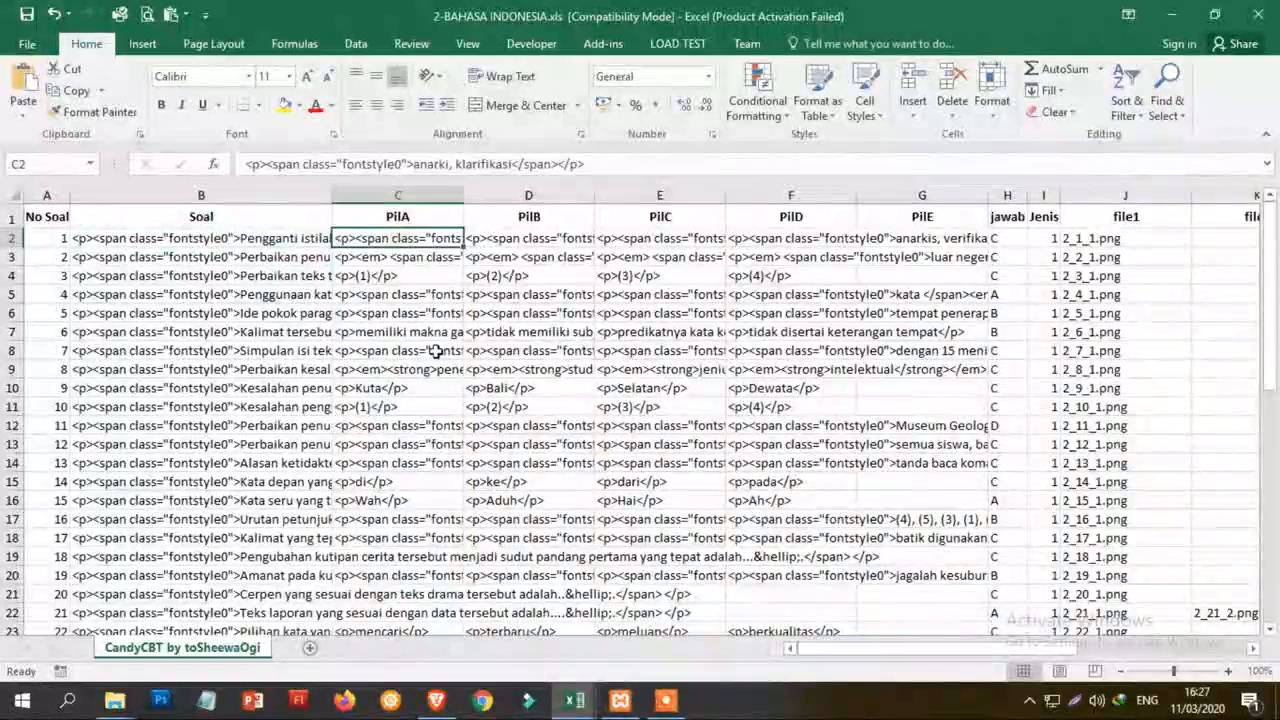
left_click(540, 240)
left_click(693, 245)
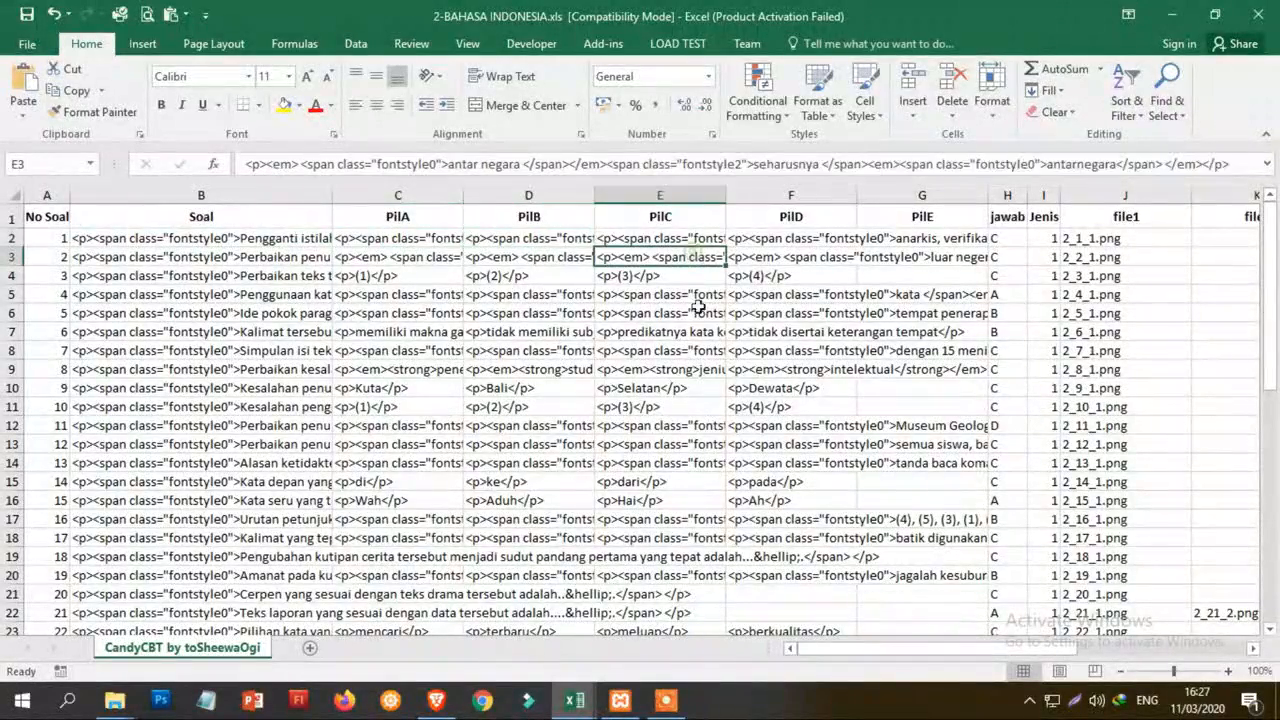
- Widen the PilD column to show more of its text, and check the PilE cells beside it
left_click(812, 240)
left_click(904, 241)
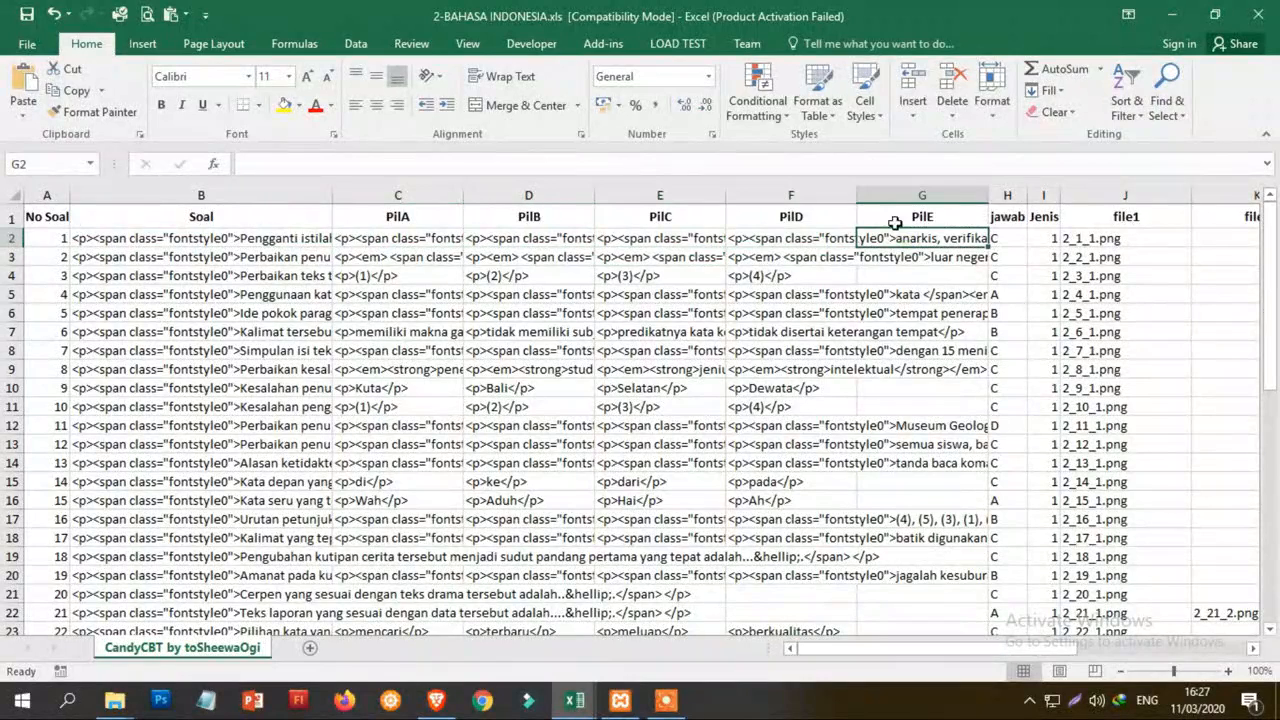
left_click_drag(857, 194, 1008, 192)
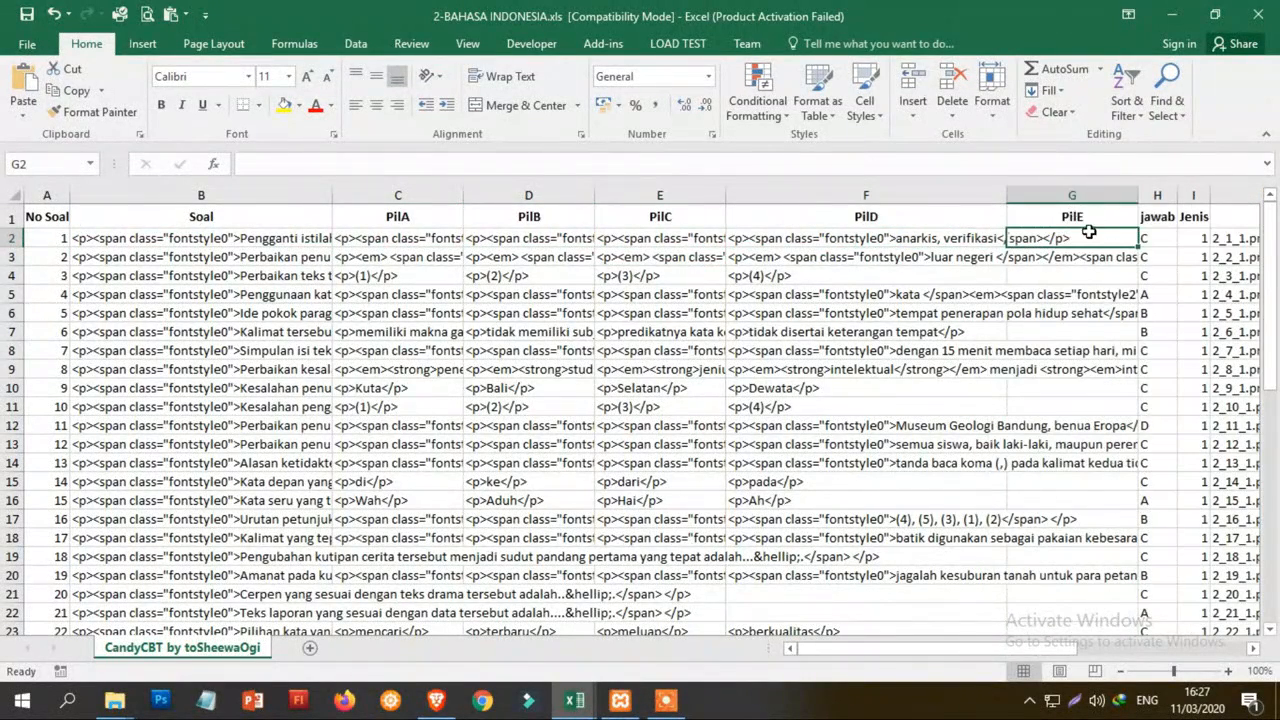
left_click_drag(1076, 236, 1108, 522)
- Check question 1's answer key and review the Jenis values down to the last question
left_click_drag(948, 652, 1014, 650)
left_click(719, 237)
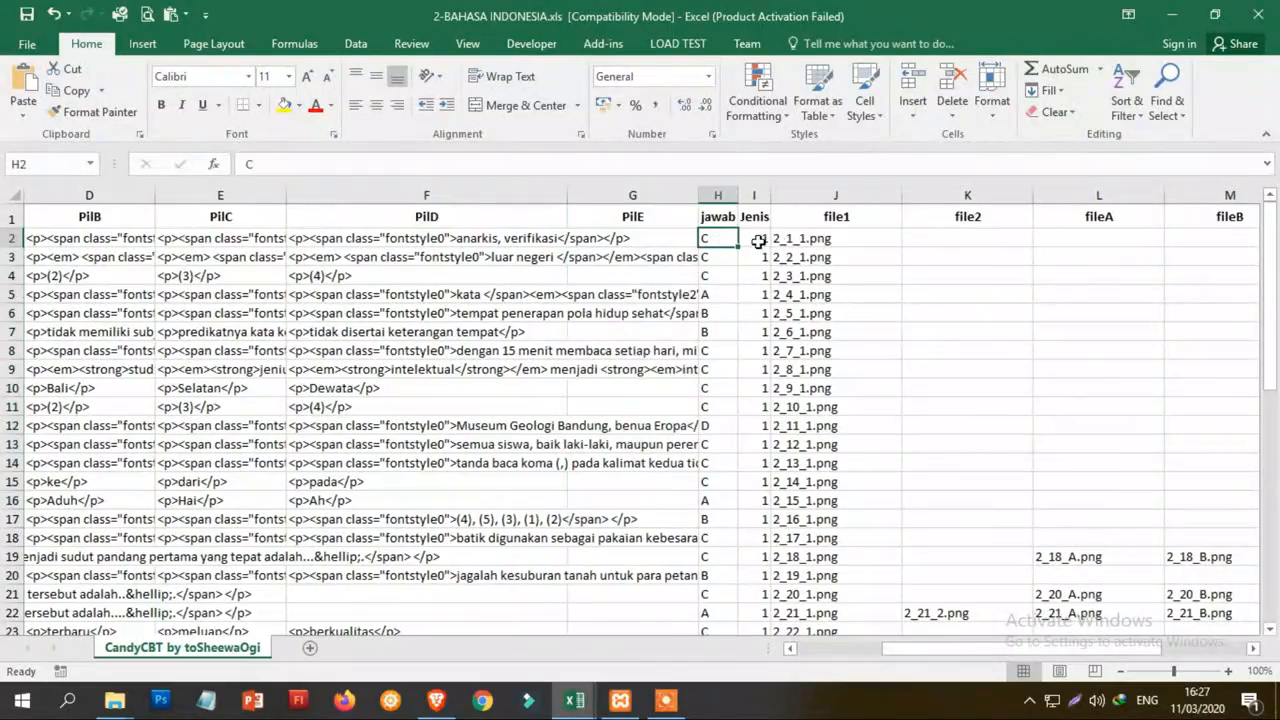
left_click(759, 241)
scroll(770, 480, "down", 15)
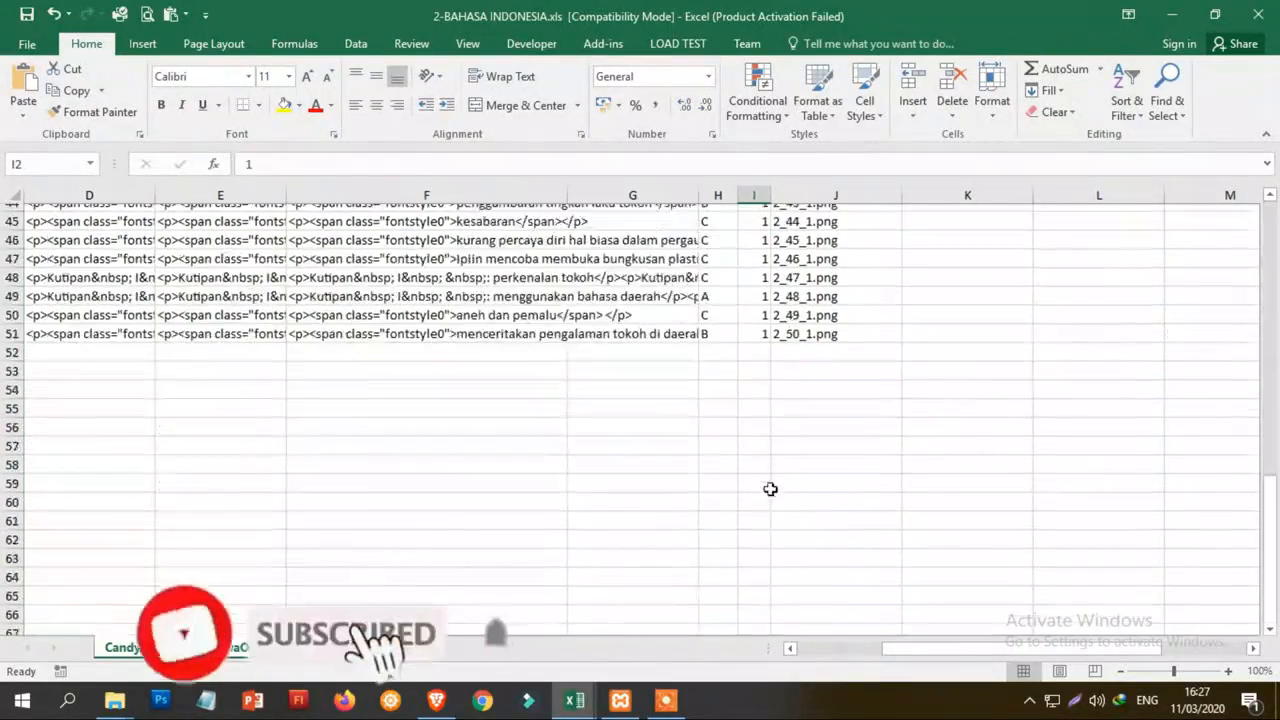
scroll(770, 489, "up", 15)
- Check question 1's file1 name and open the matching image 2_1_1.png from the SOAL BAHASA INDONESIA folder
left_click(861, 243)
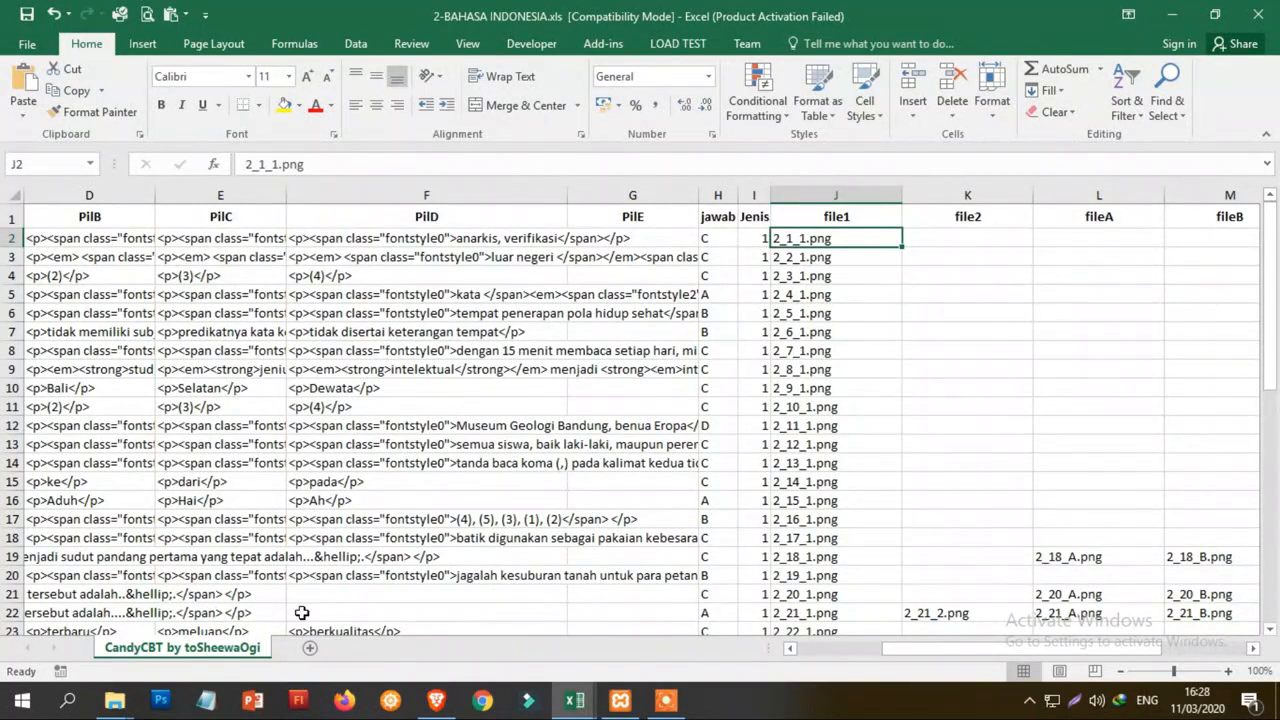
left_click_drag(987, 653, 1072, 643)
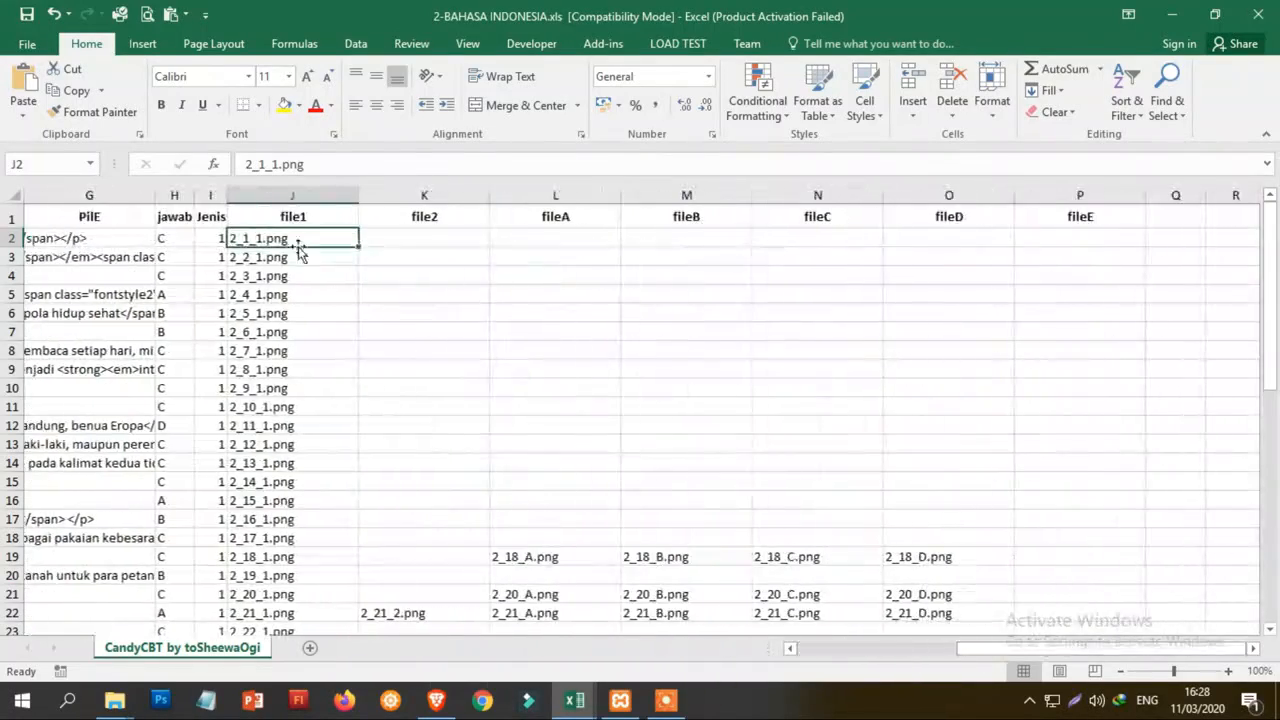
mouse_move(116, 700)
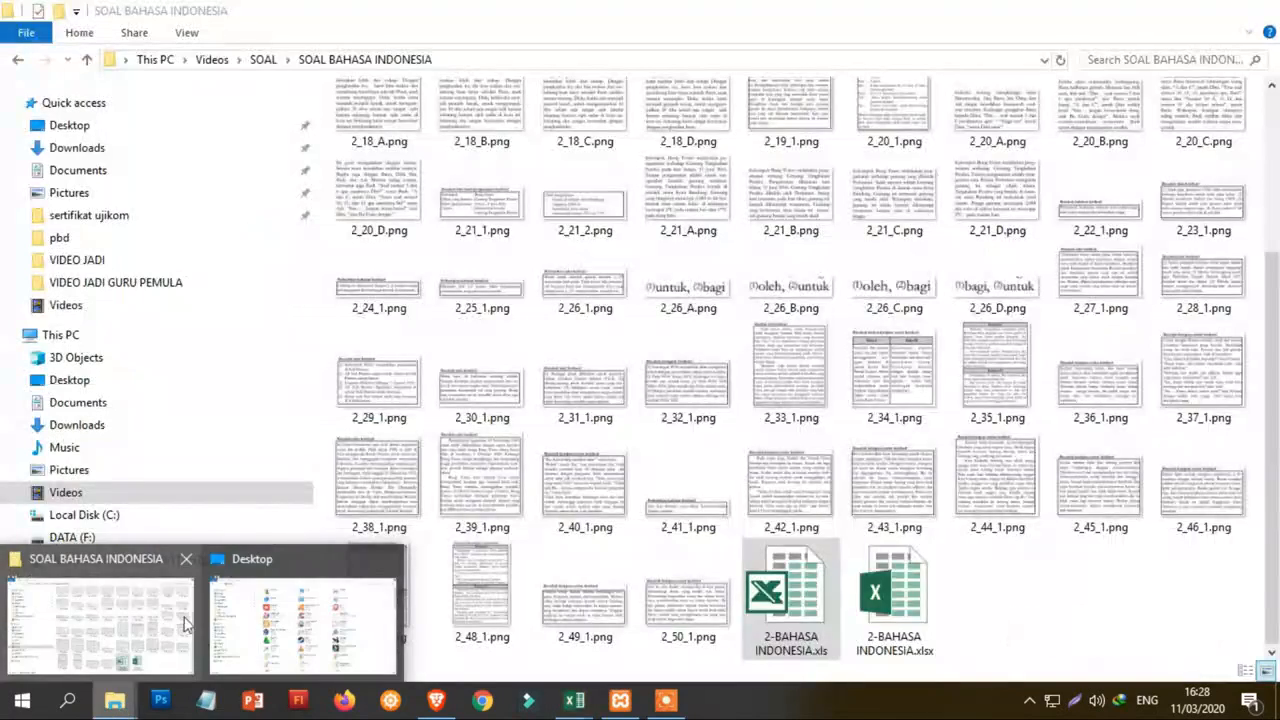
left_click(183, 625)
scroll(430, 300, "up", 3)
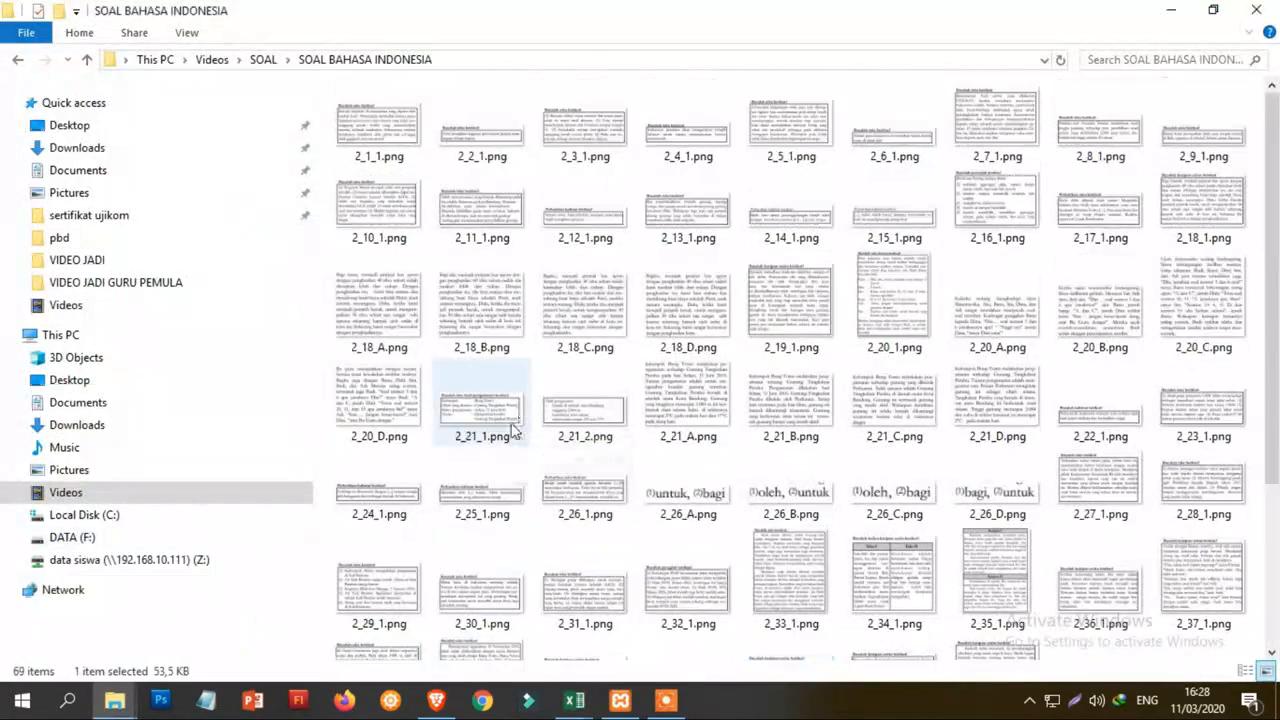
double_click(405, 139)
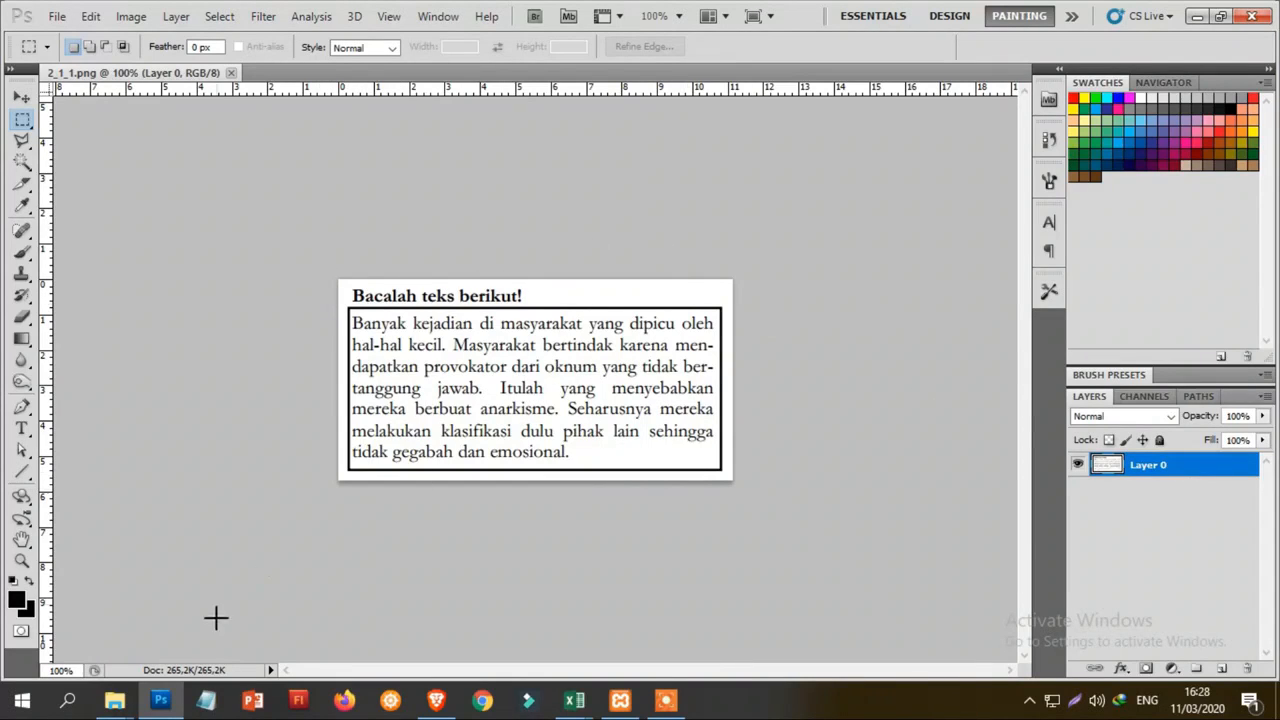
- Compare the file1 names in 2-BAHASA INDONESIA.xls with the image files in the SOAL BAHASA INDONESIA folder
mouse_move(574, 700)
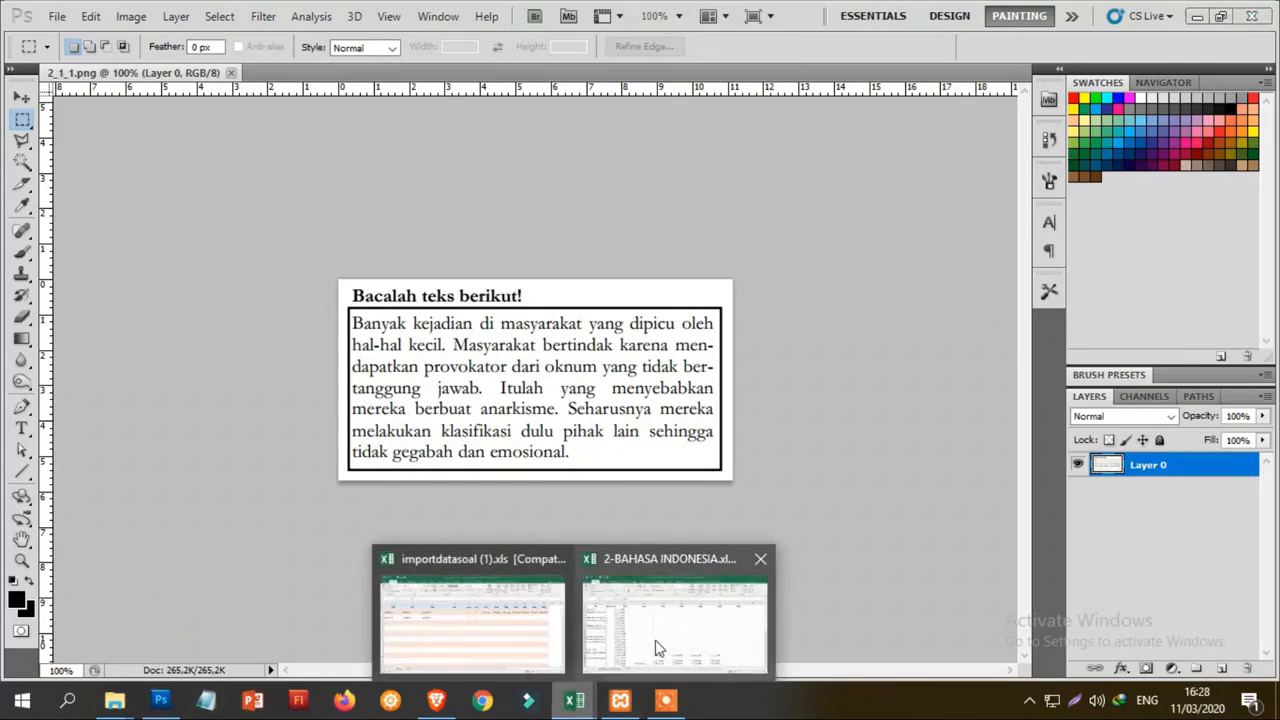
left_click(658, 648)
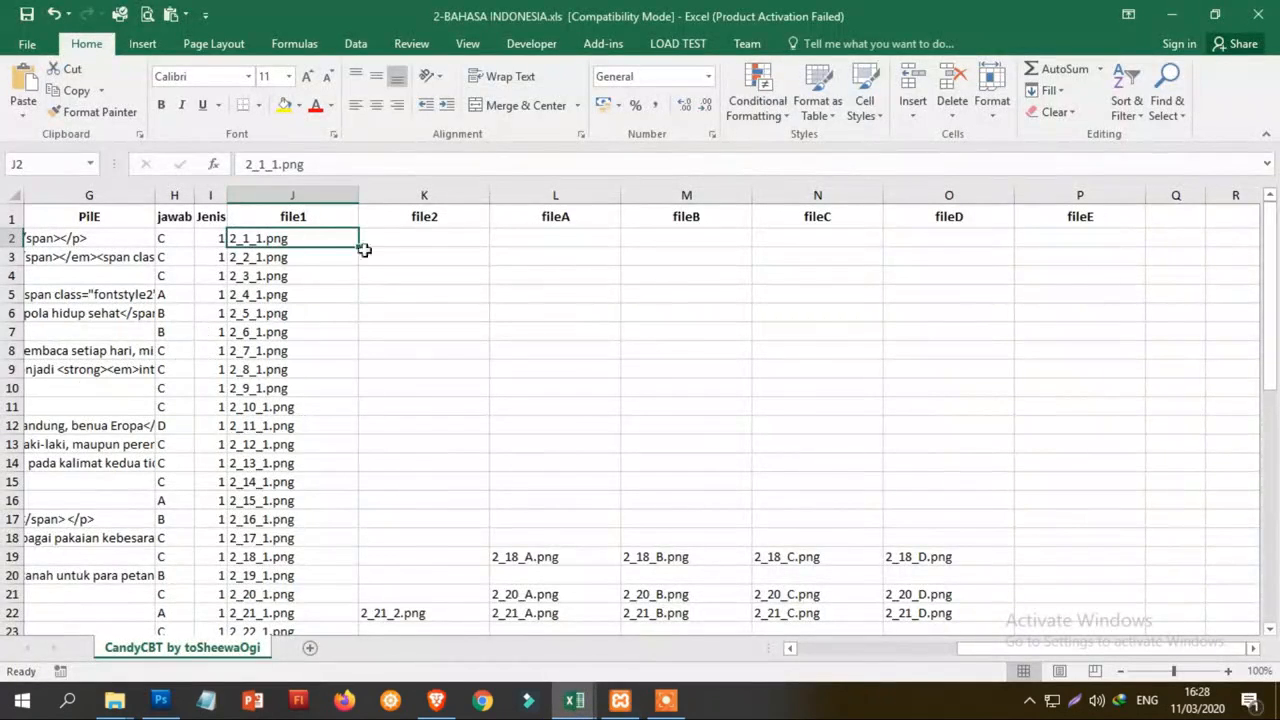
scroll(1010, 646, "left", 1)
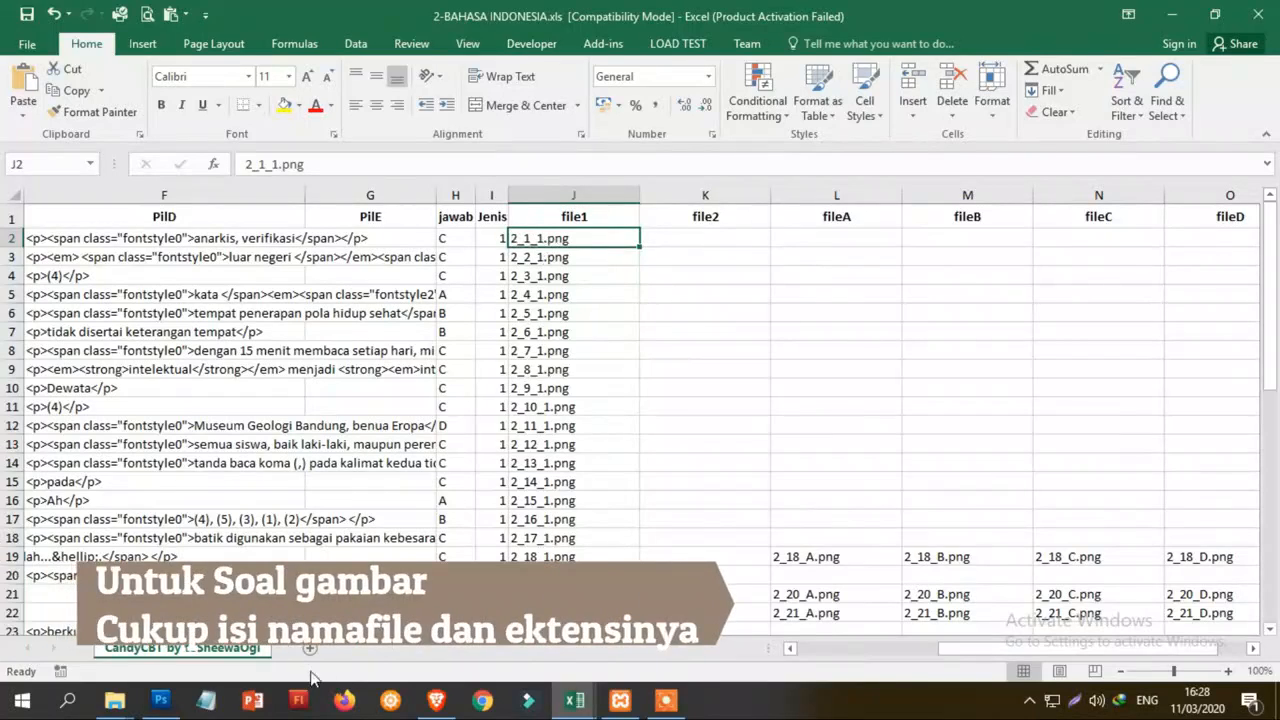
left_click(118, 700)
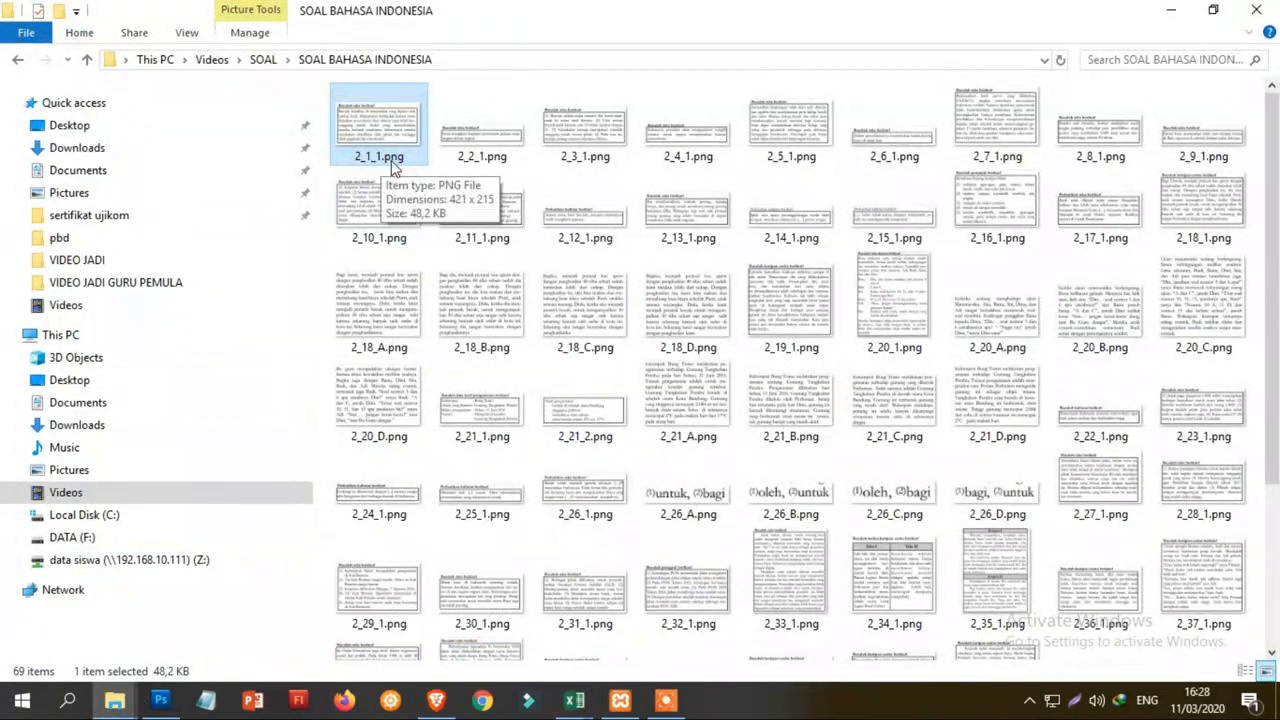
left_click(490, 165)
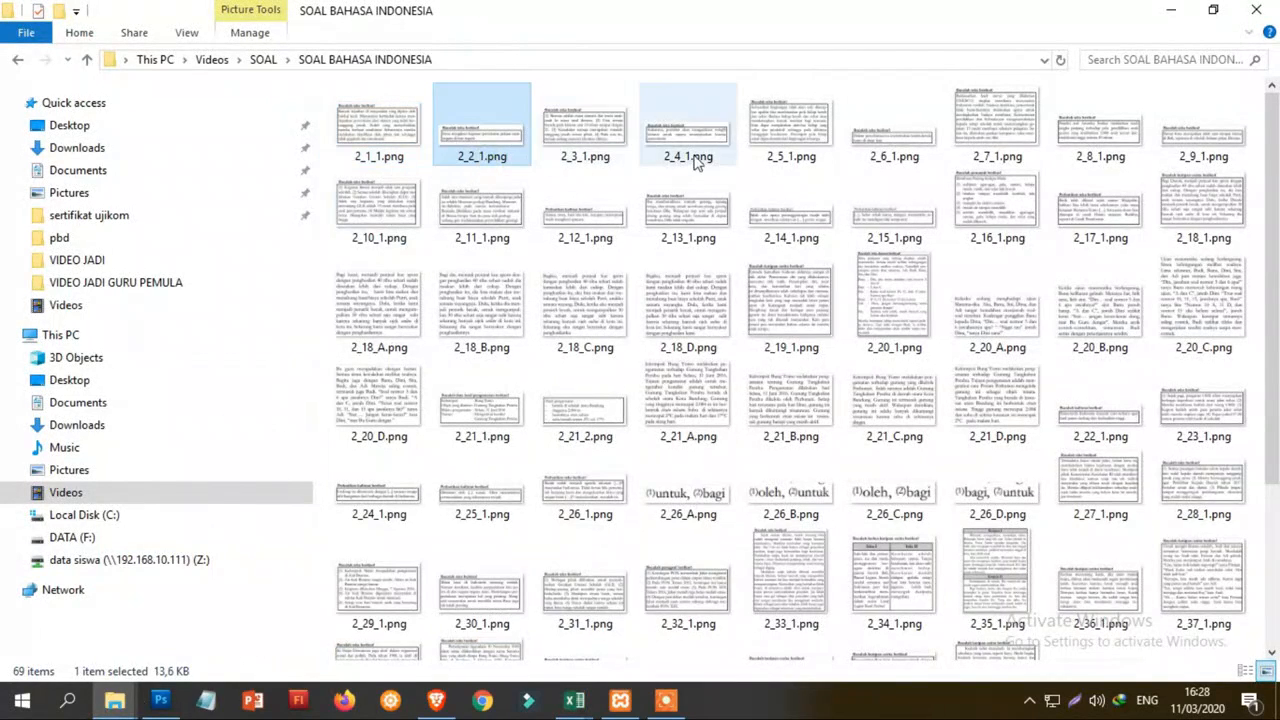
scroll(787, 495, "down", 3)
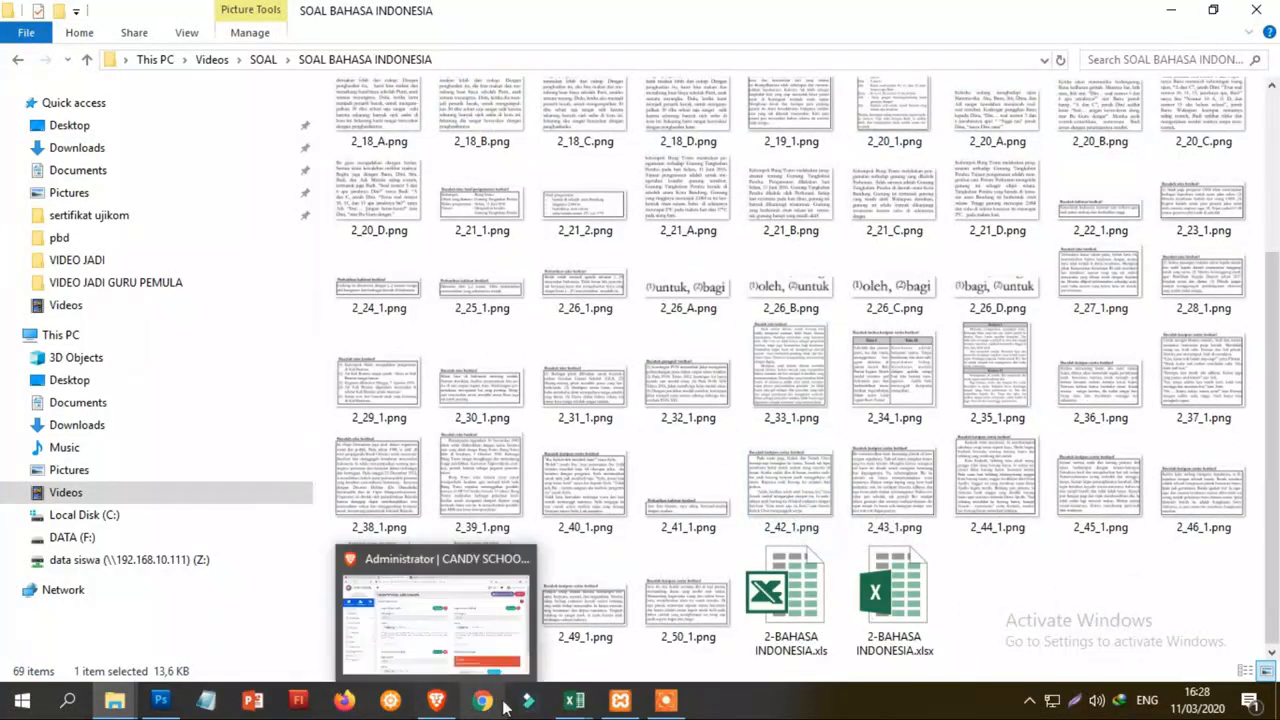
- Switch back to 2-BAHASA INDONESIA.xls and check question 21's file2 name and question 18's fileA name
mouse_move(574, 700)
left_click(621, 630)
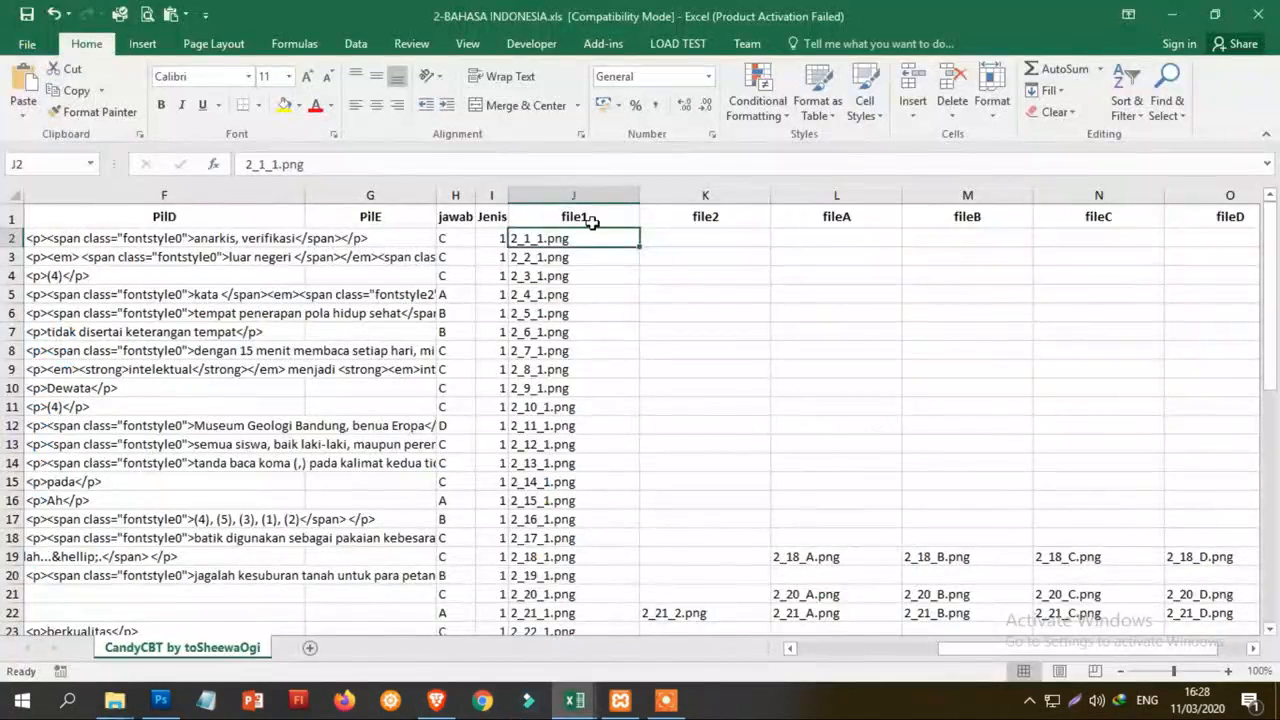
scroll(580, 569, "down", 1)
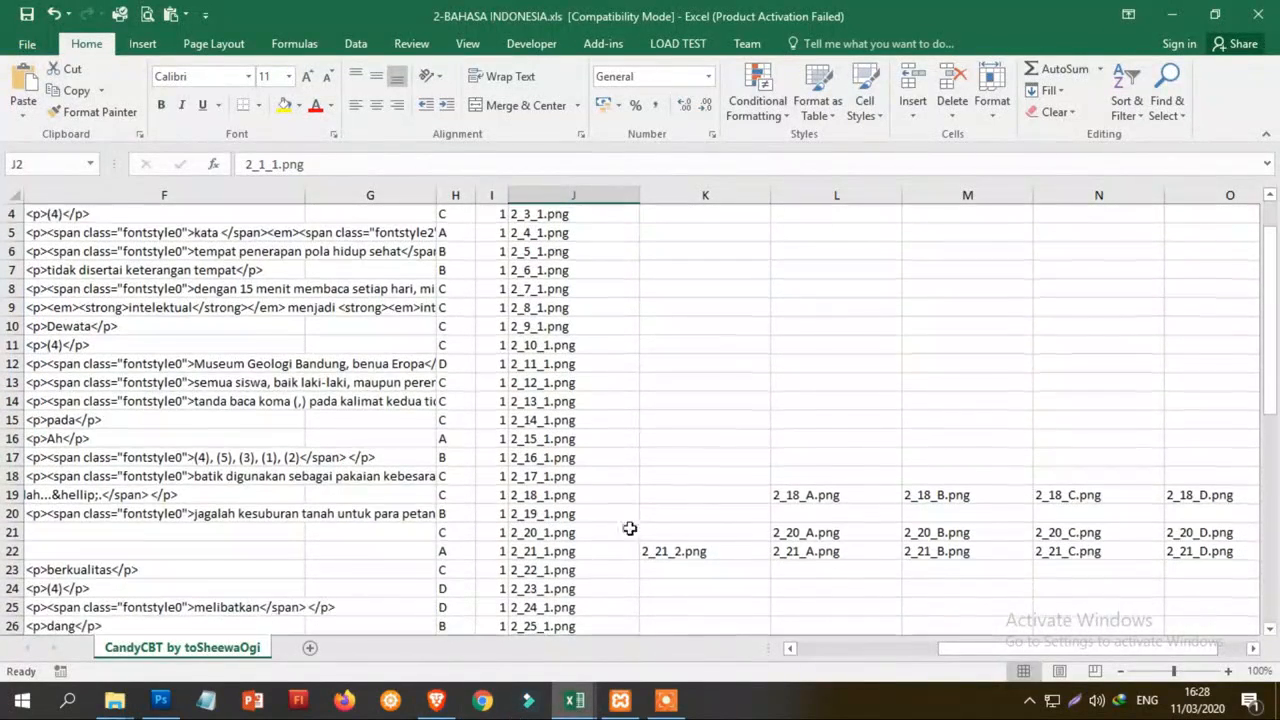
left_click(662, 551)
left_click(795, 494)
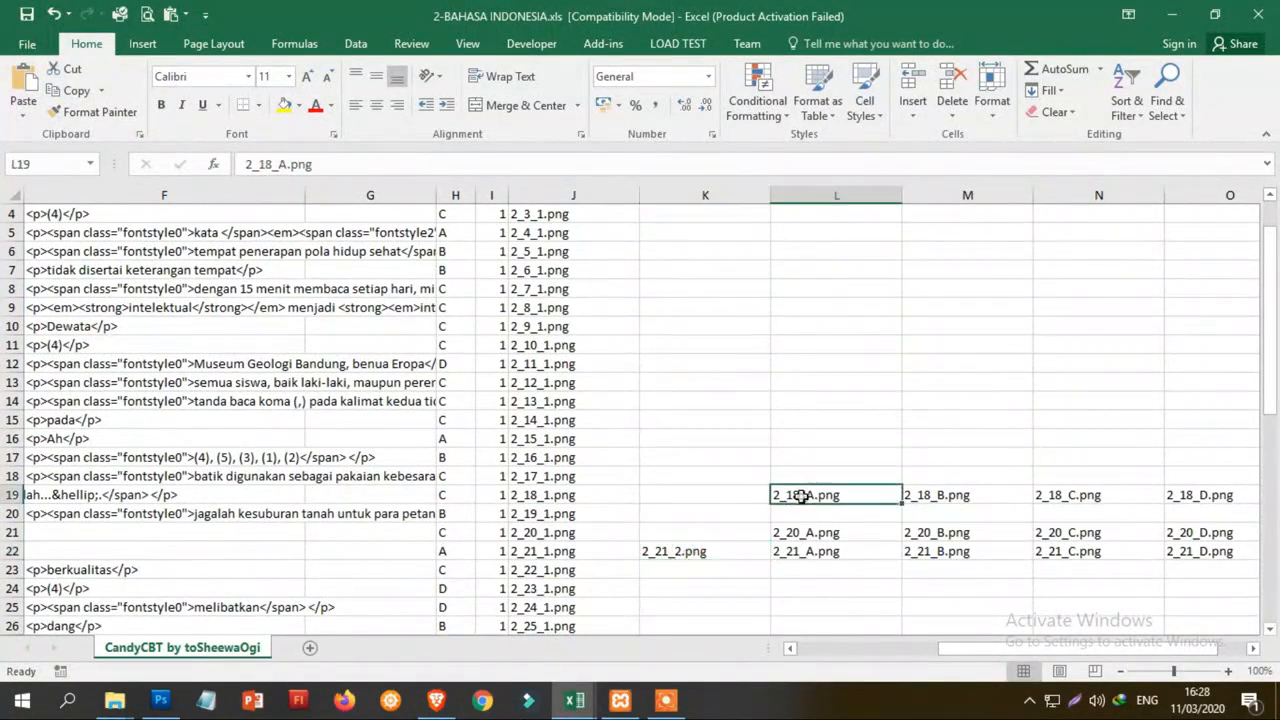
scroll(770, 430, "up", 1)
- Examine question 18's option image names in the columns fileA to fileD
left_click_drag(973, 651, 1029, 619)
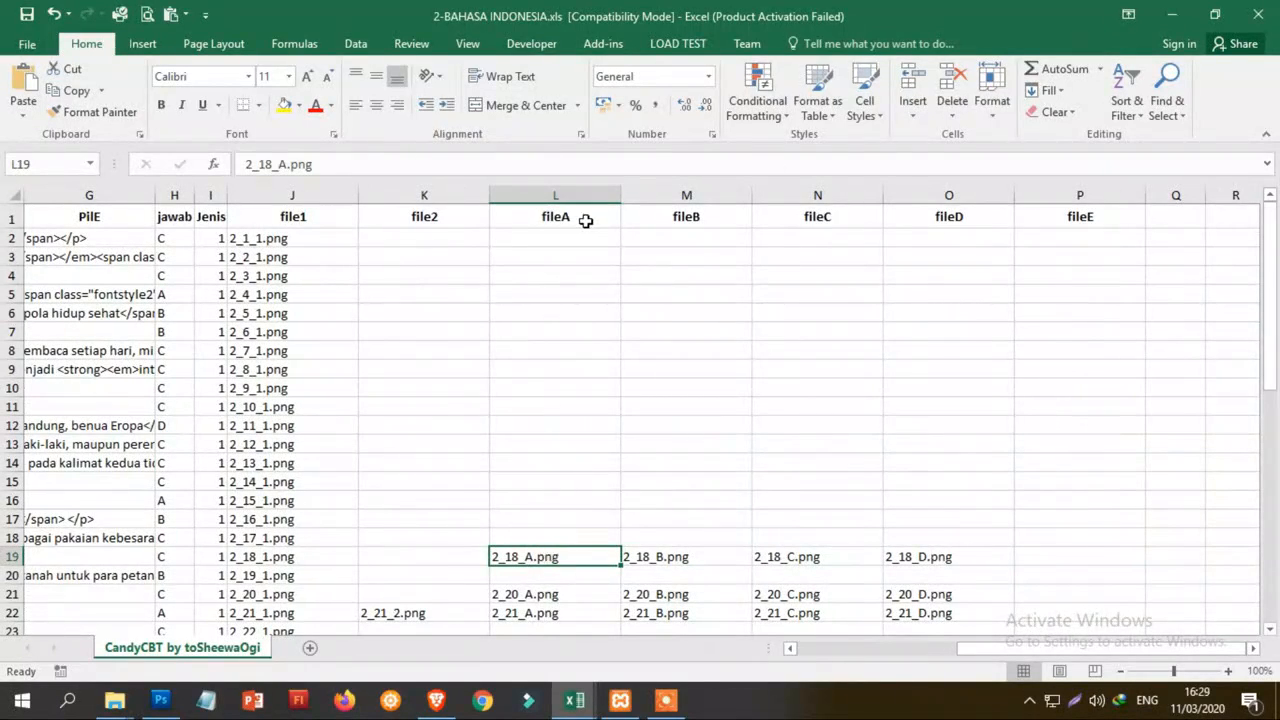
left_click(667, 562)
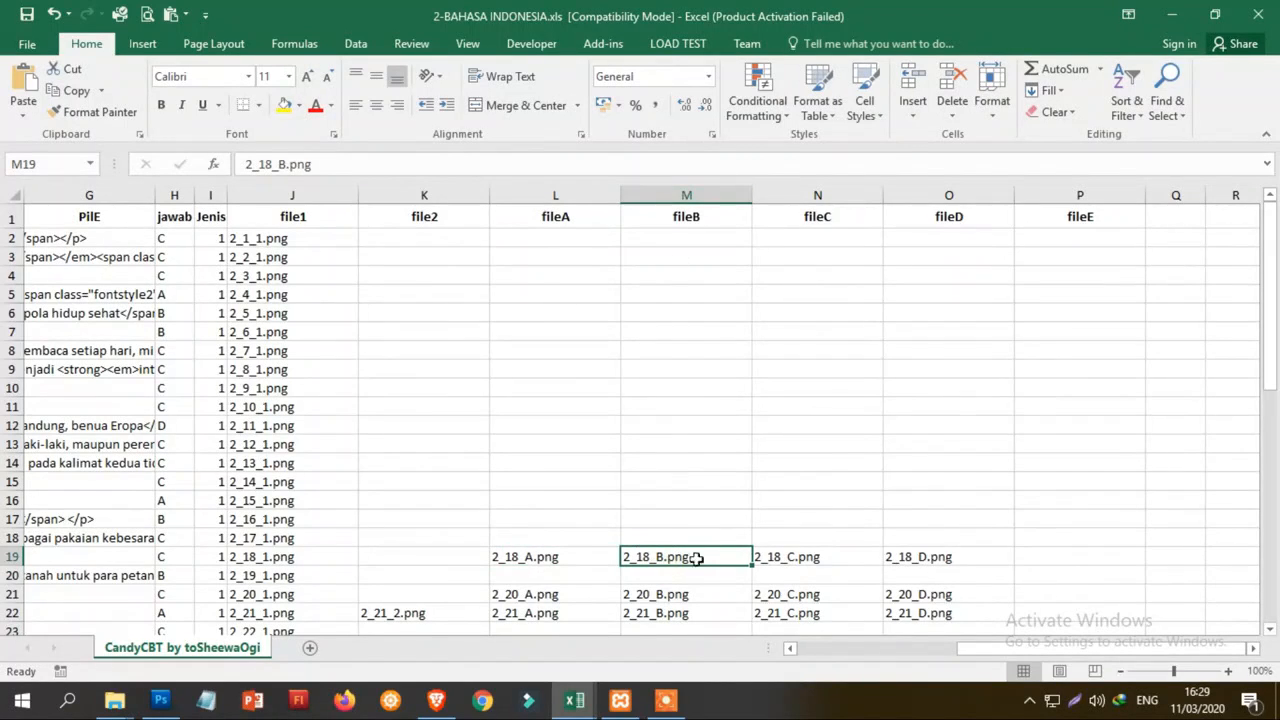
left_click(806, 556)
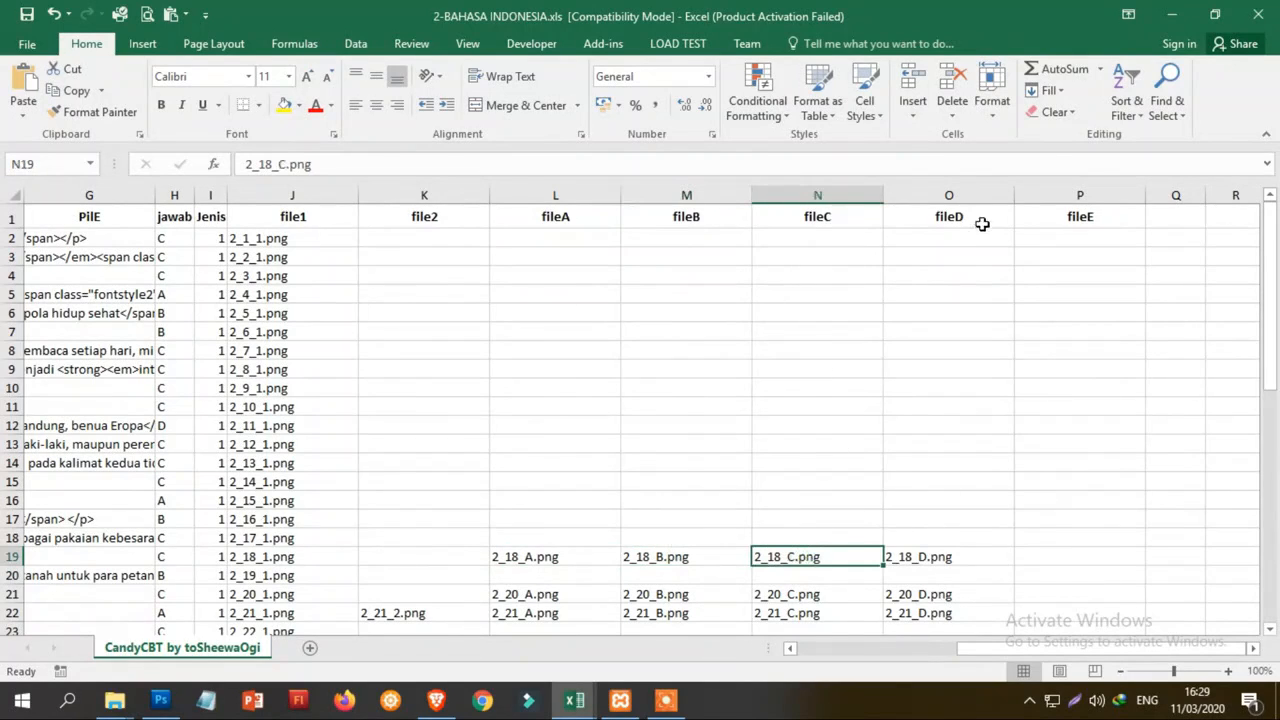
left_click(942, 554)
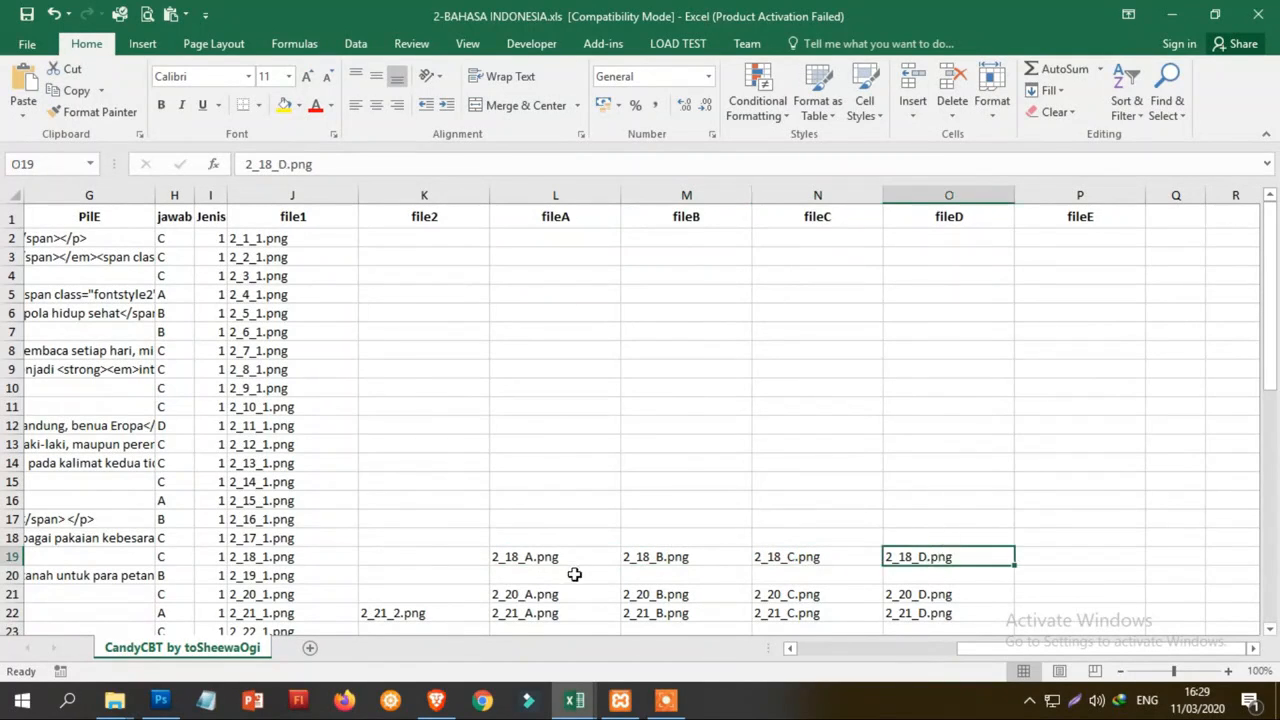
left_click(519, 562)
left_click(665, 556)
left_click(789, 551)
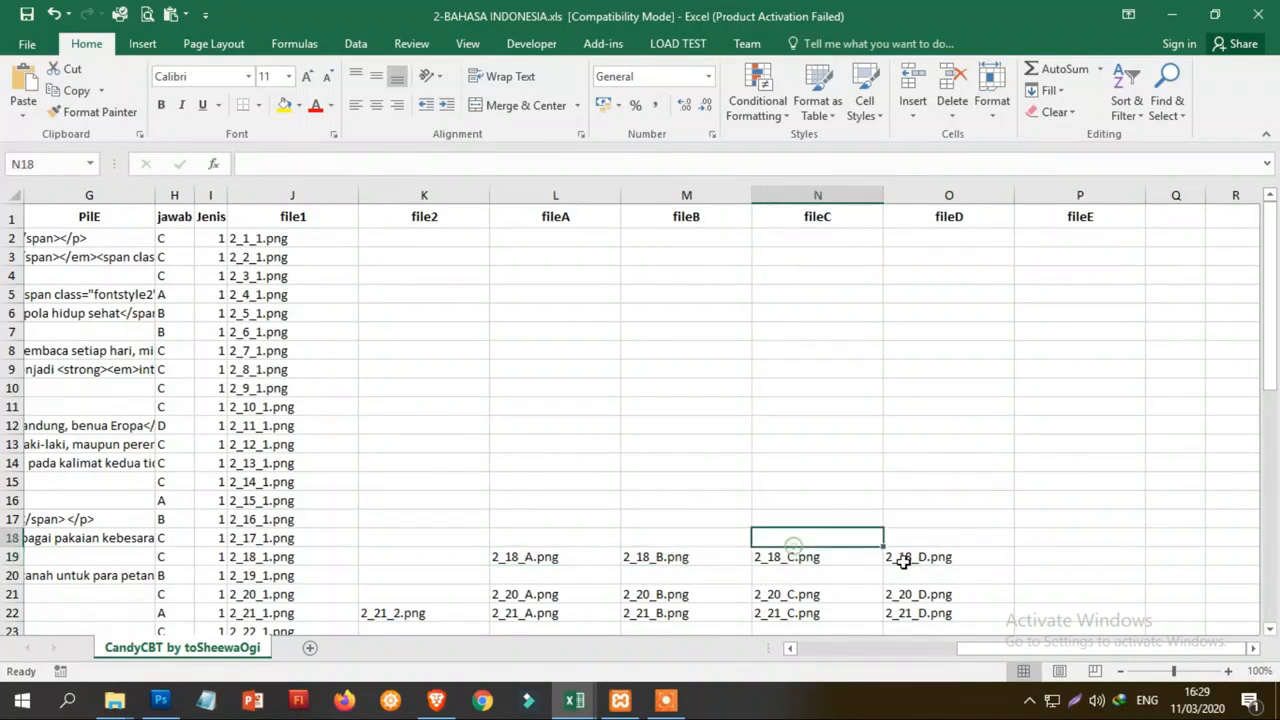
left_click(903, 560)
left_click_drag(1008, 649, 956, 654)
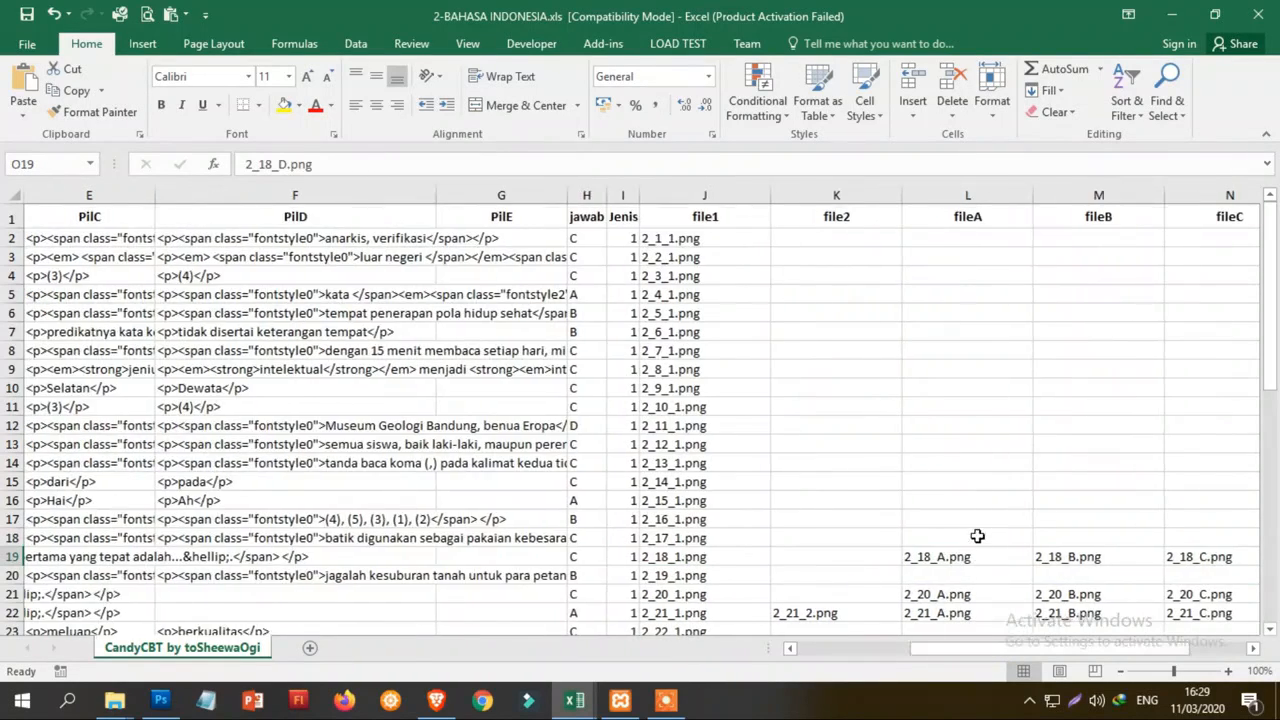
- Examine the remaining rows of 2-BAHASA INDONESIA.xls down to question 50, including the option image names for questions 20, 21 and 26
scroll(970, 560, "down", 2)
scroll(963, 588, "down", 2)
left_click_drag(962, 648, 1009, 650)
scroll(800, 402, "down", 3)
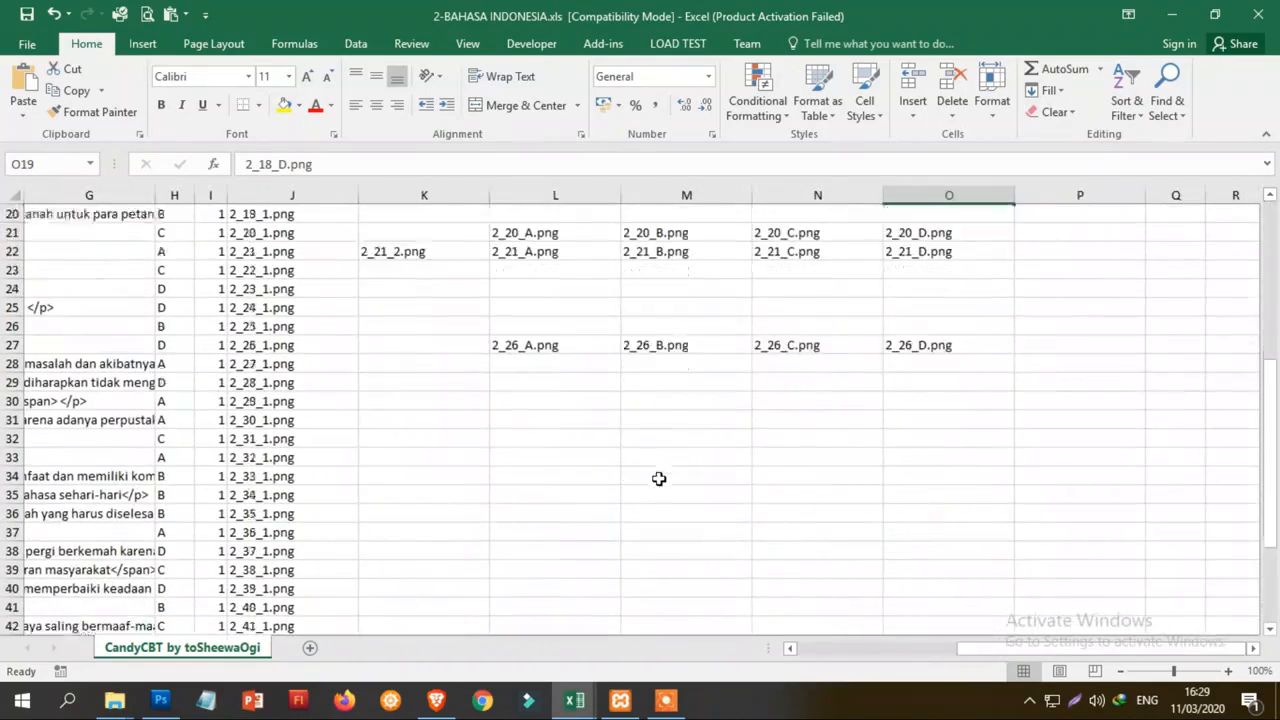
scroll(659, 479, "down", 1)
left_click(929, 651)
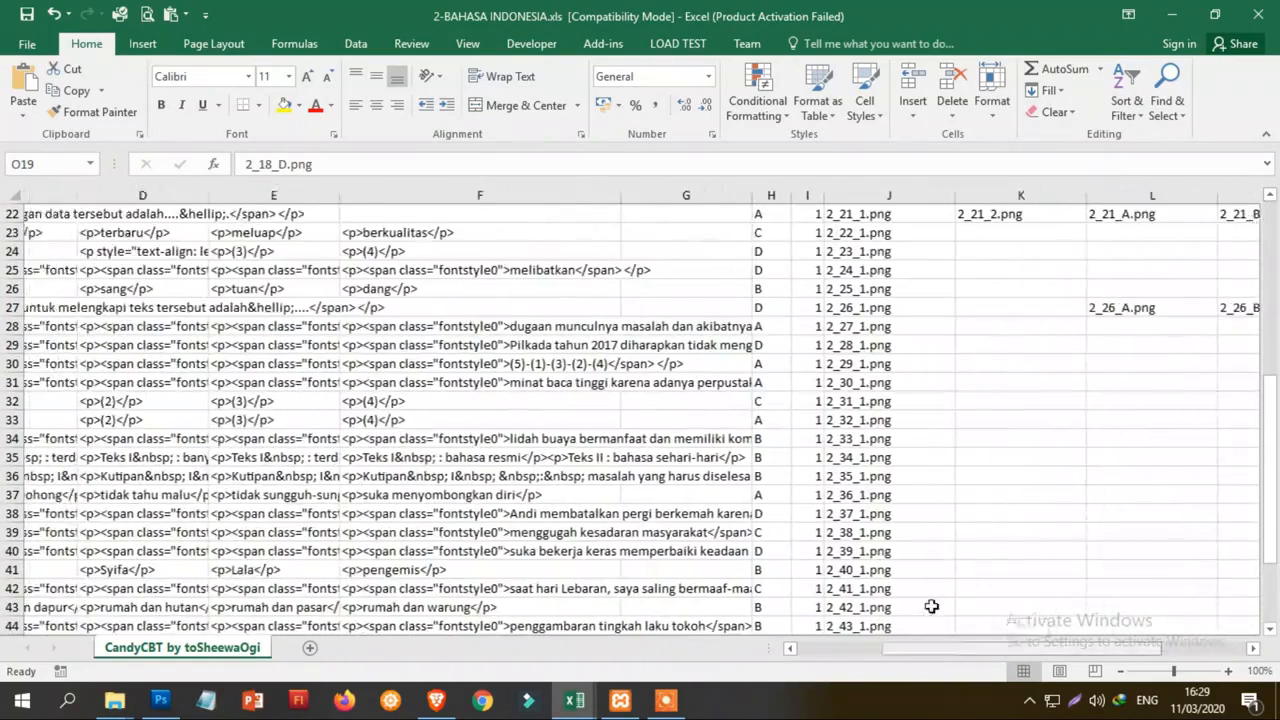
scroll(894, 480, "down", 6)
left_click_drag(945, 648, 815, 640)
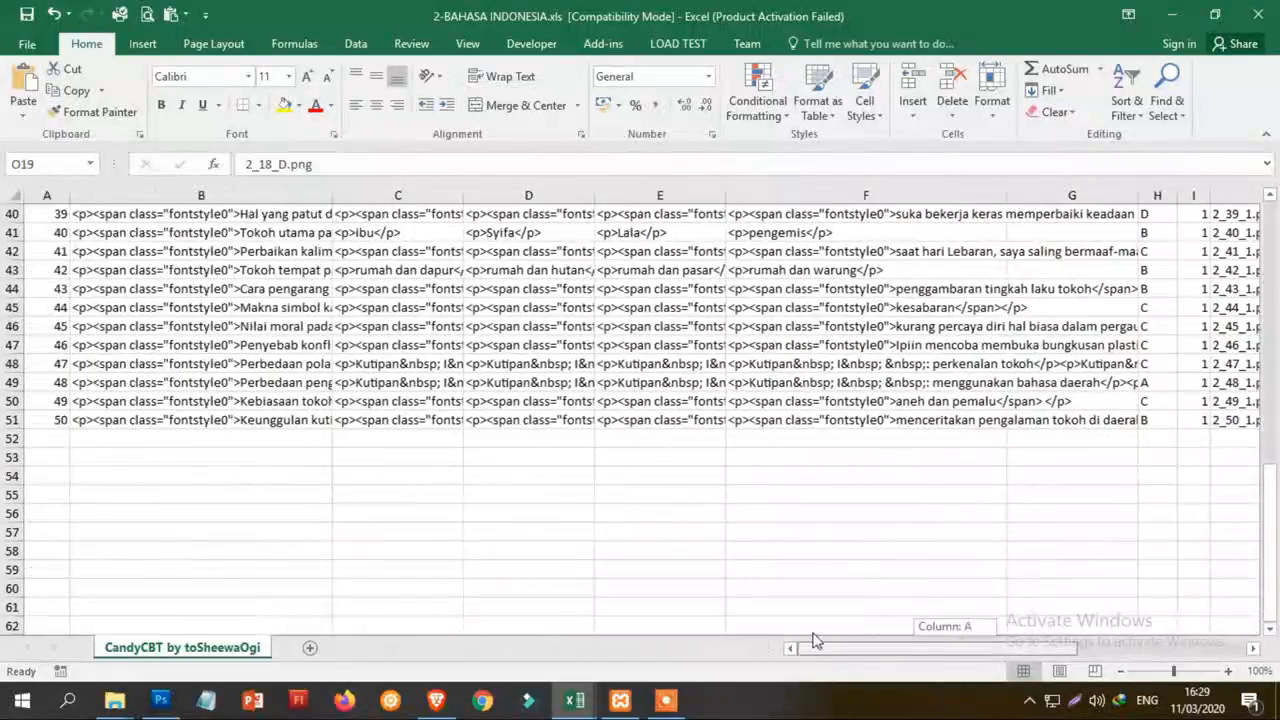
scroll(629, 363, "up", 13)
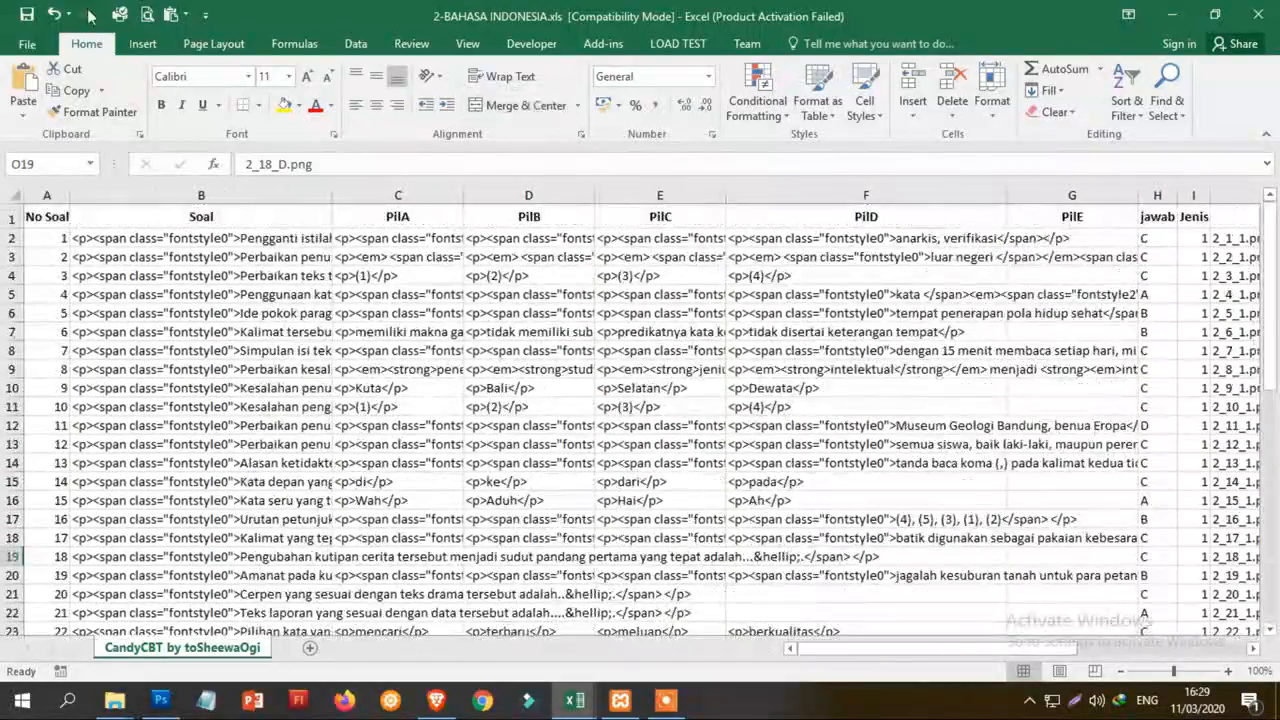
- Switch to Candy School in the browser and import 2-BAHASA INDONESIA.xls from Videos > SOAL > SOAL BAHASA INDONESIA through Import Soal Candy
left_click(114, 700)
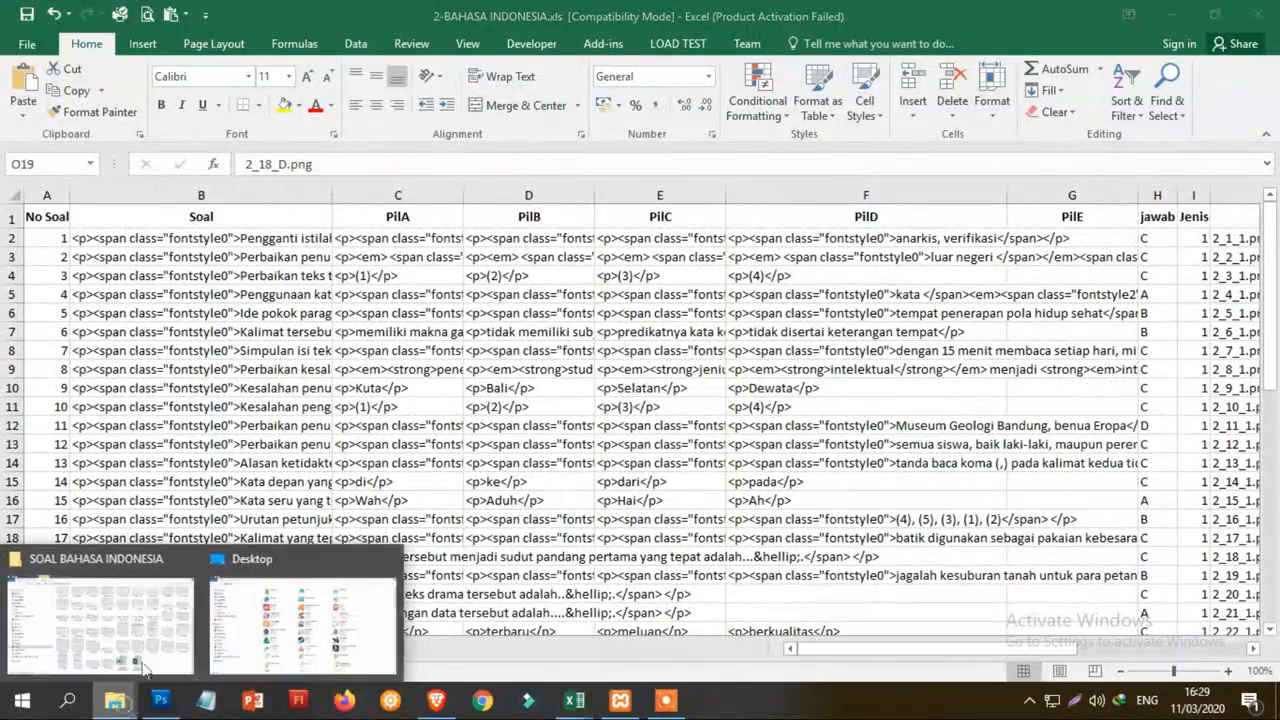
left_click(438, 702)
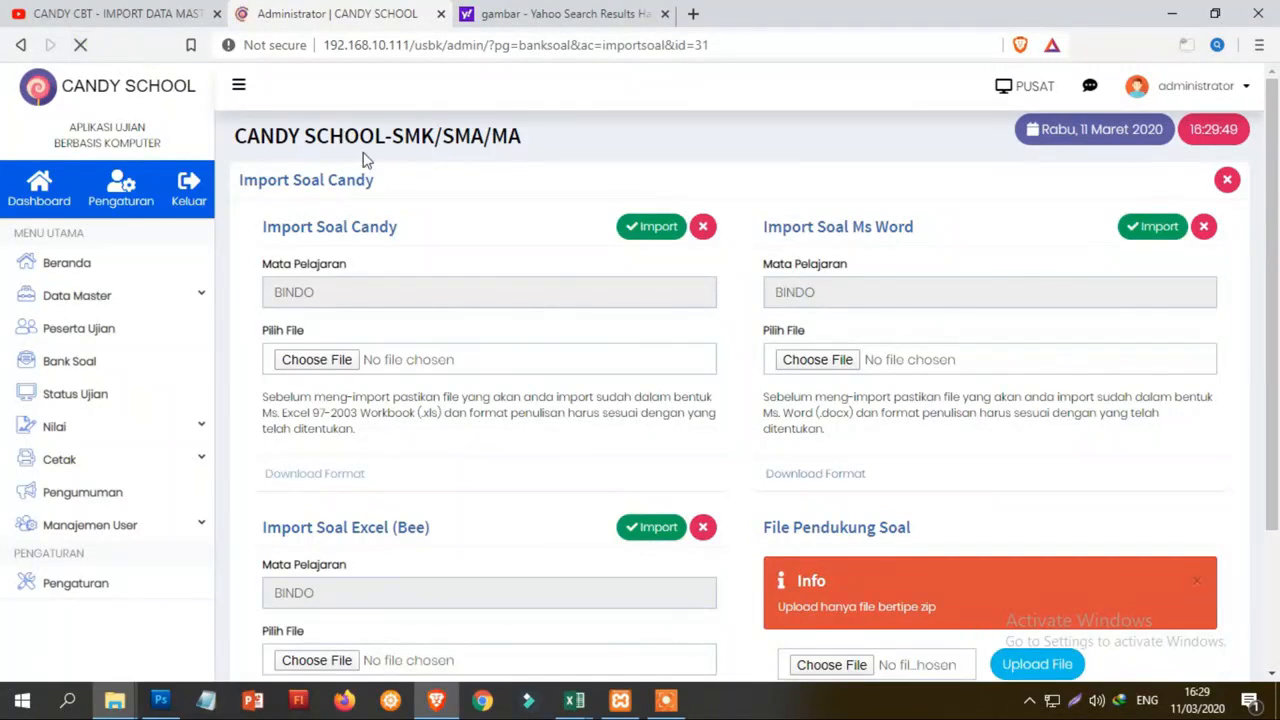
left_click(318, 360)
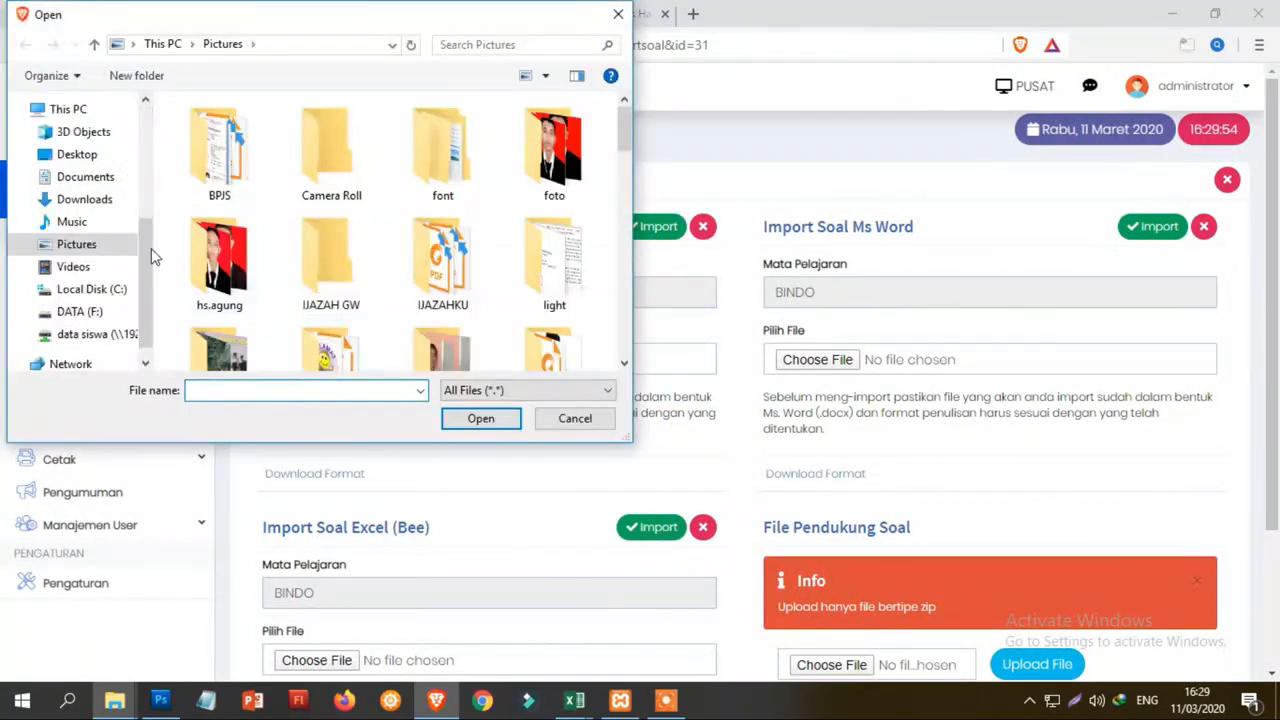
left_click(86, 265)
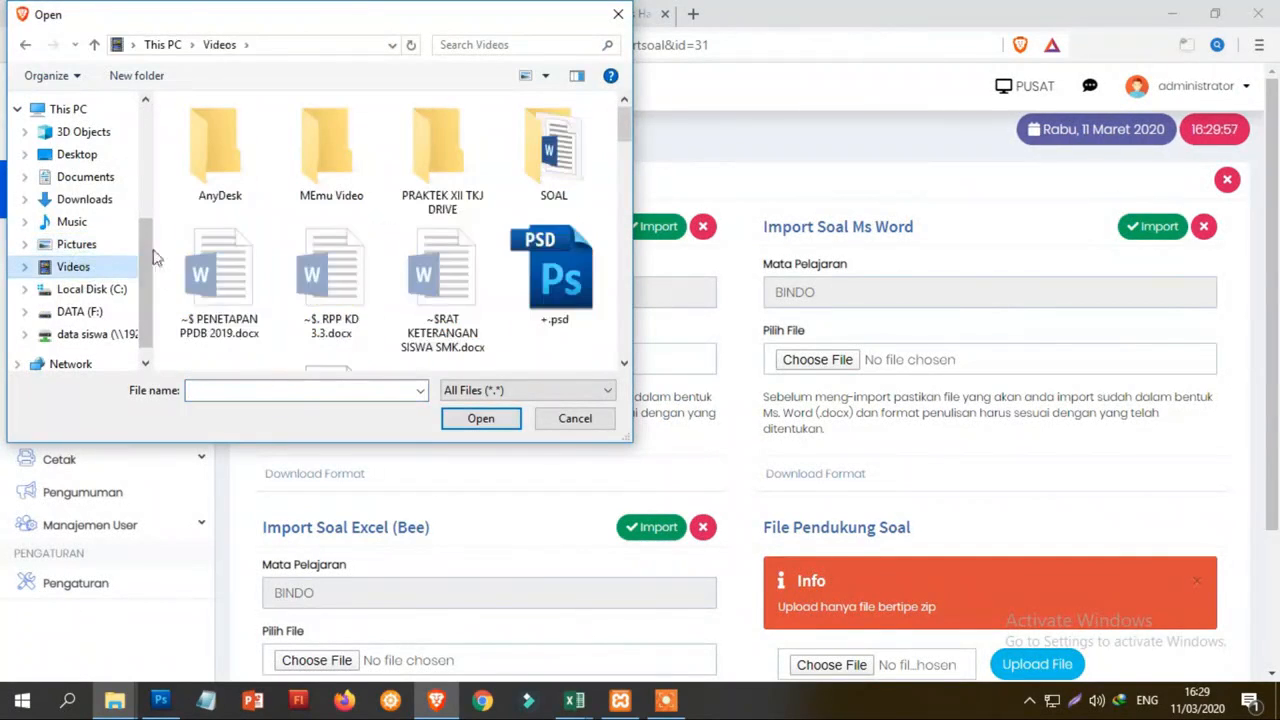
double_click(565, 165)
double_click(218, 150)
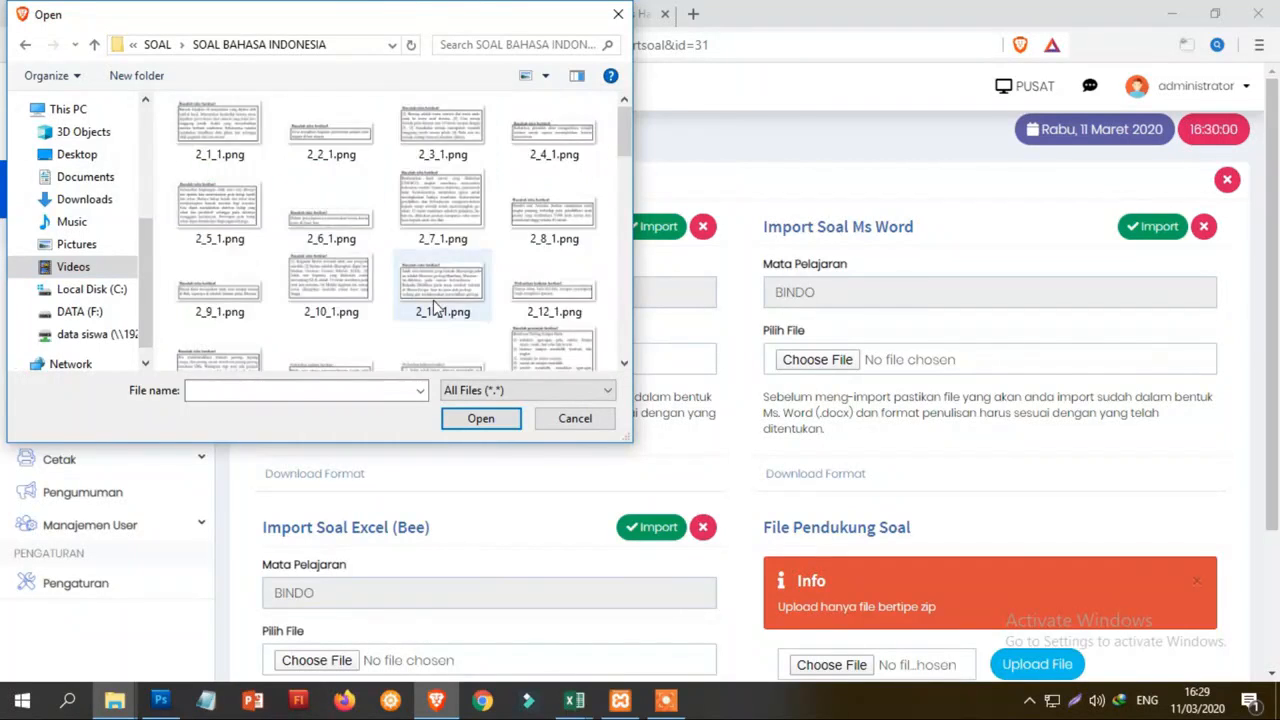
scroll(435, 305, "down", 10)
double_click(565, 177)
left_click(651, 229)
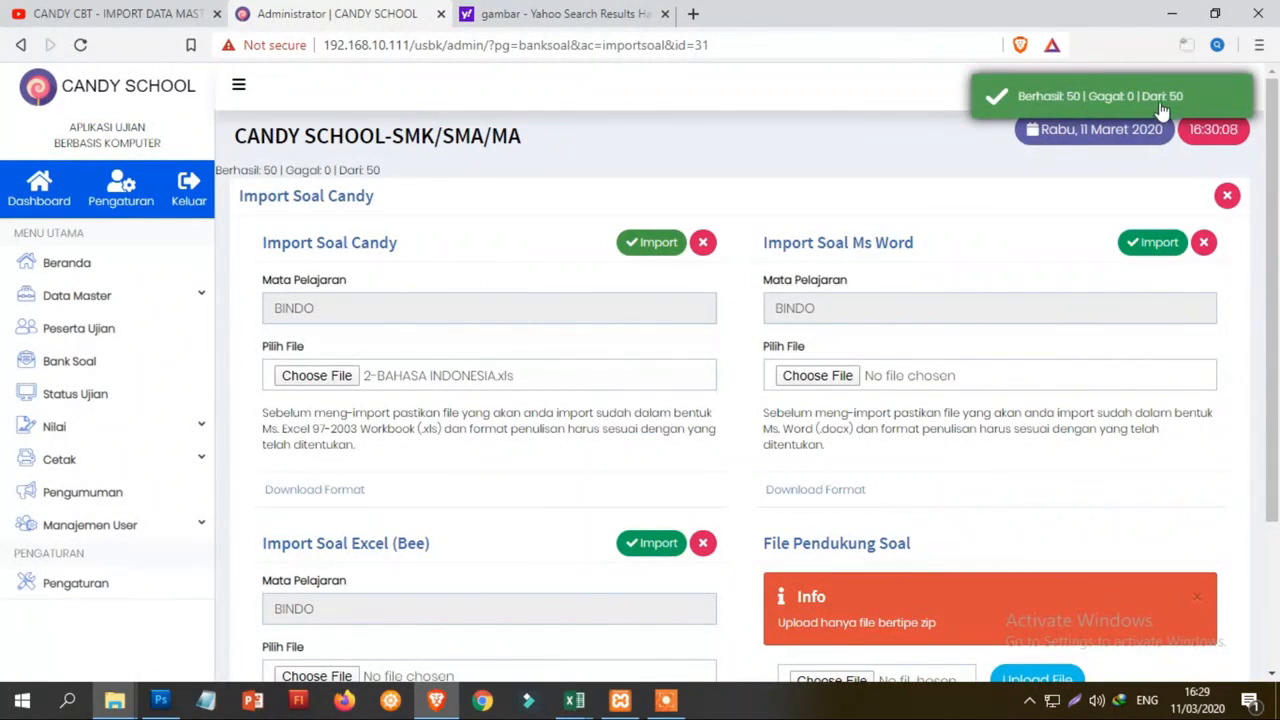
- Go to Bank Soal and view the question list of the BHS_XI bank
left_click(99, 374)
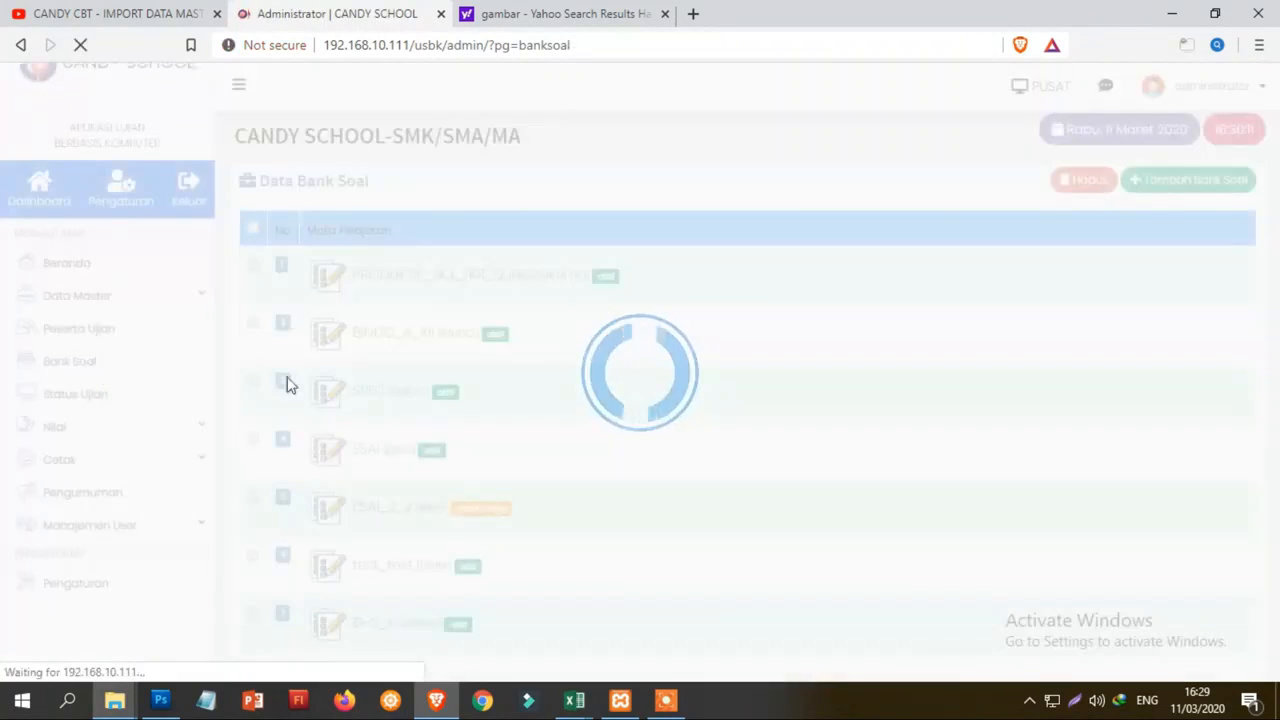
scroll(400, 487, "down", 3)
left_click(445, 510)
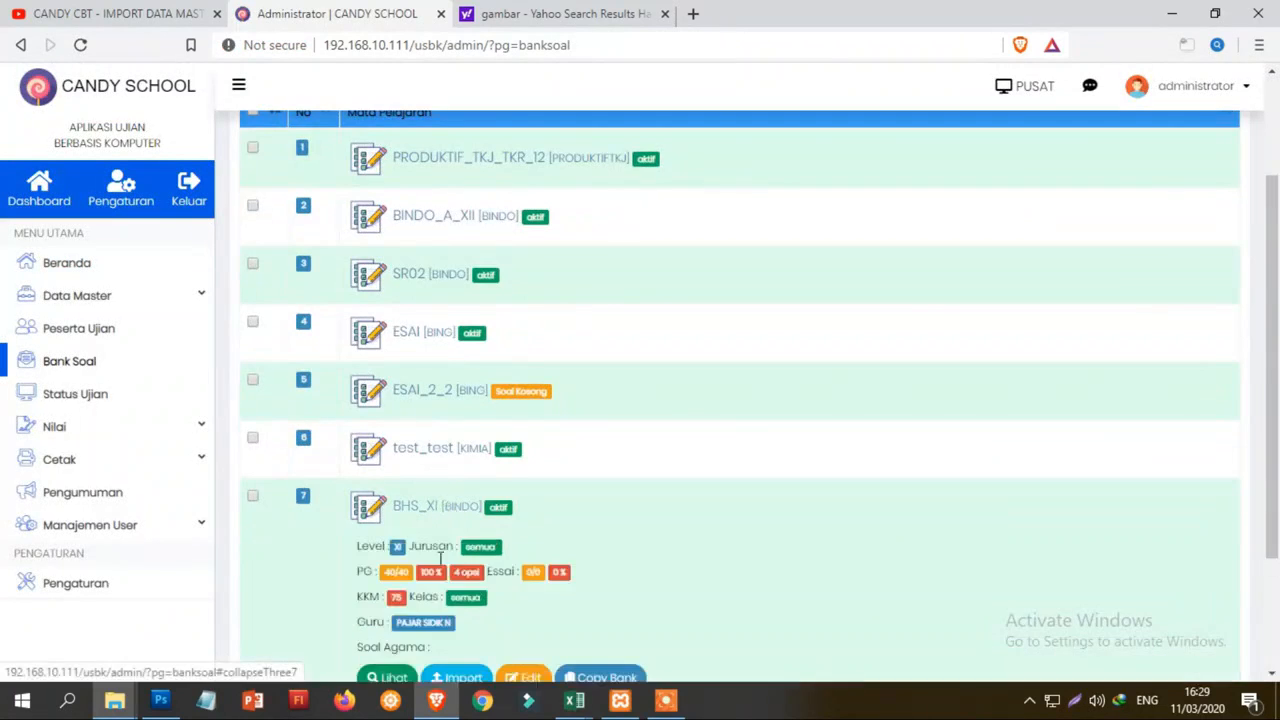
scroll(430, 580, "down", 2)
left_click(383, 515)
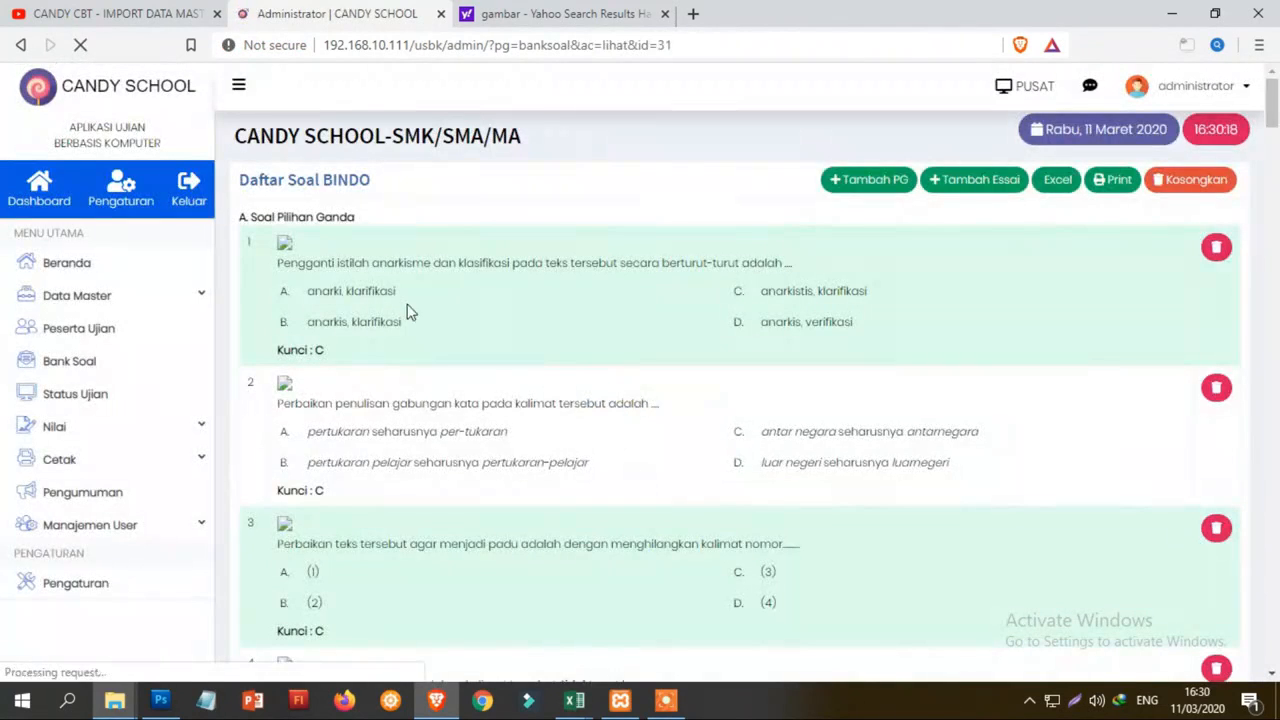
- Review the imported multiple-choice questions, their answer options and image positions from question 1 to question 50
scroll(471, 334, "down", 11)
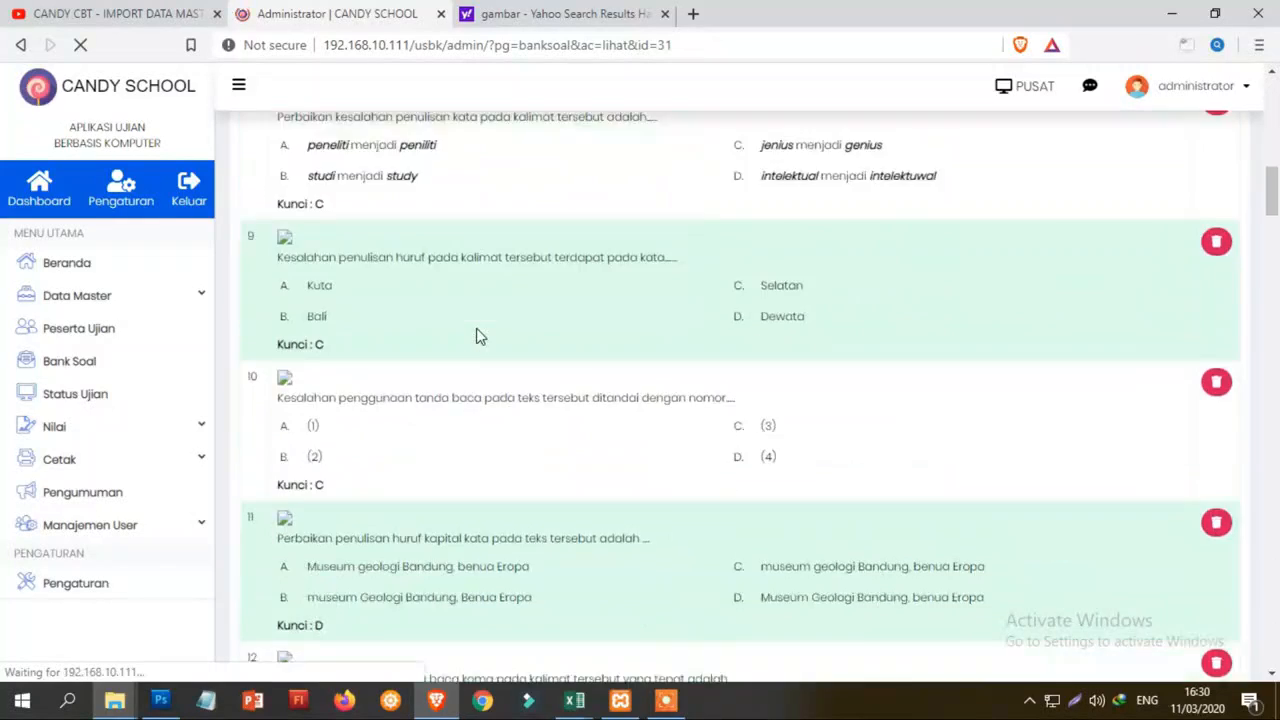
scroll(477, 336, "down", 12)
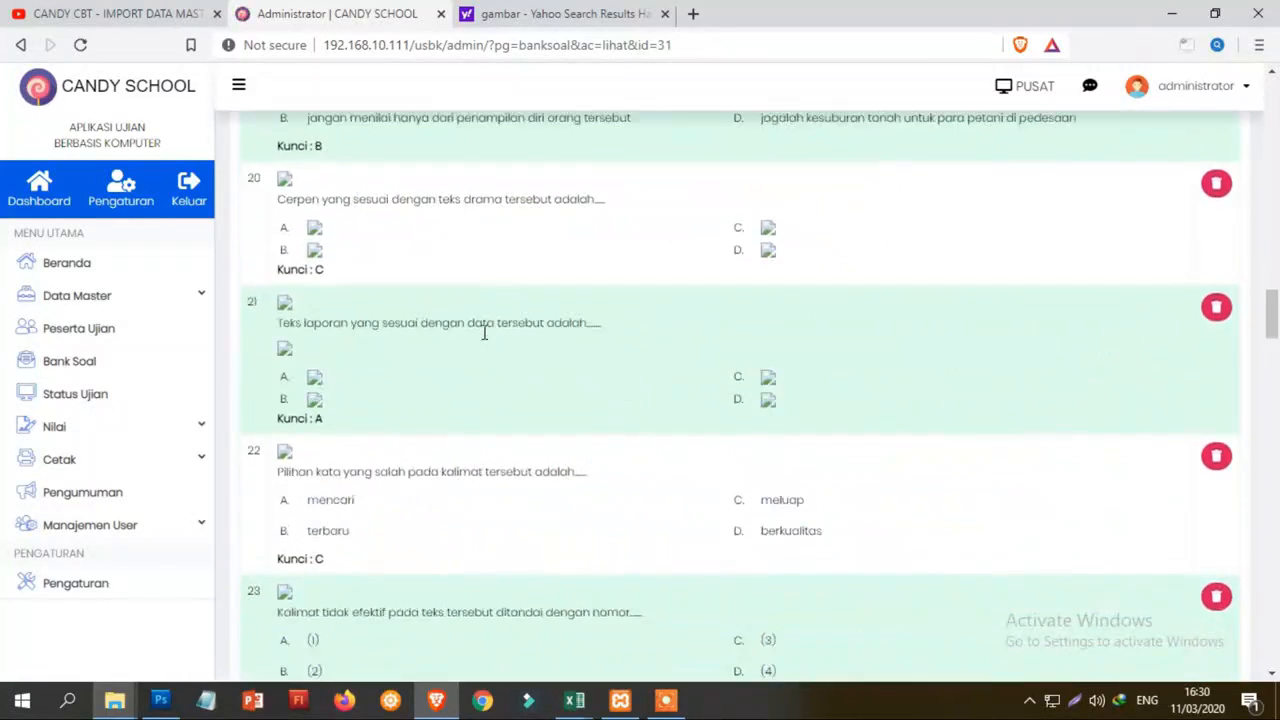
scroll(484, 333, "down", 8)
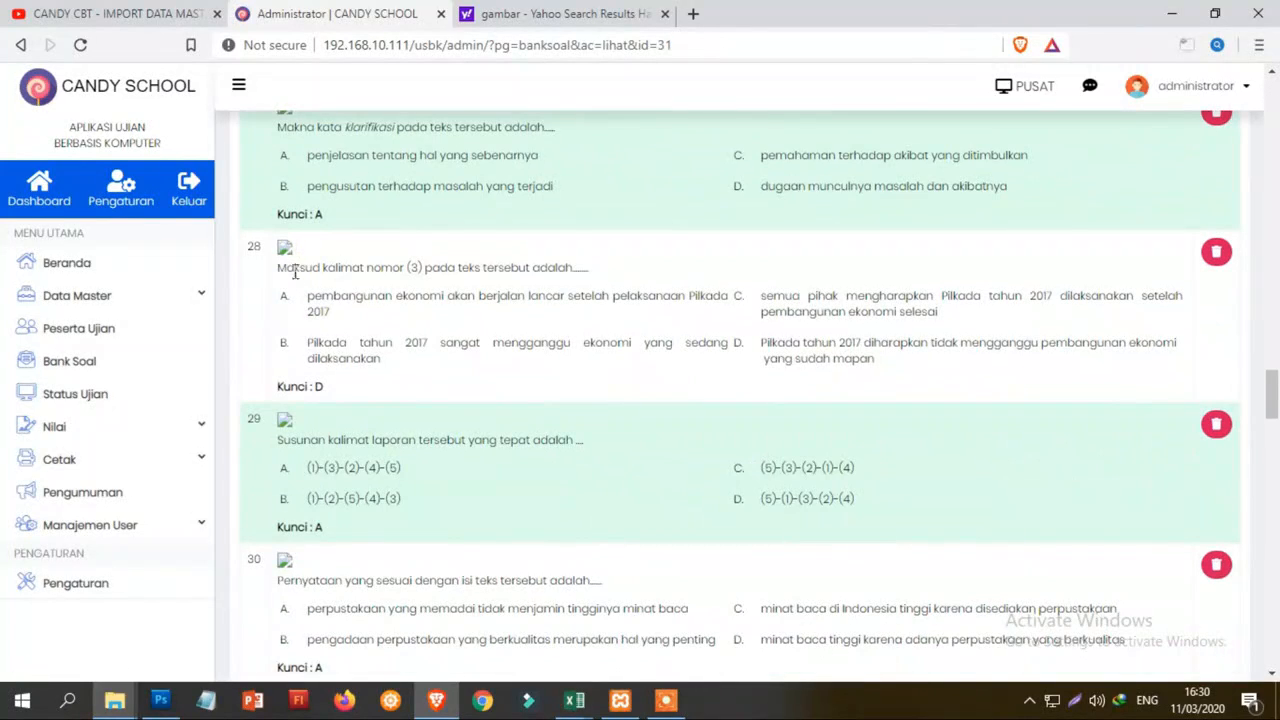
scroll(426, 390, "down", 12)
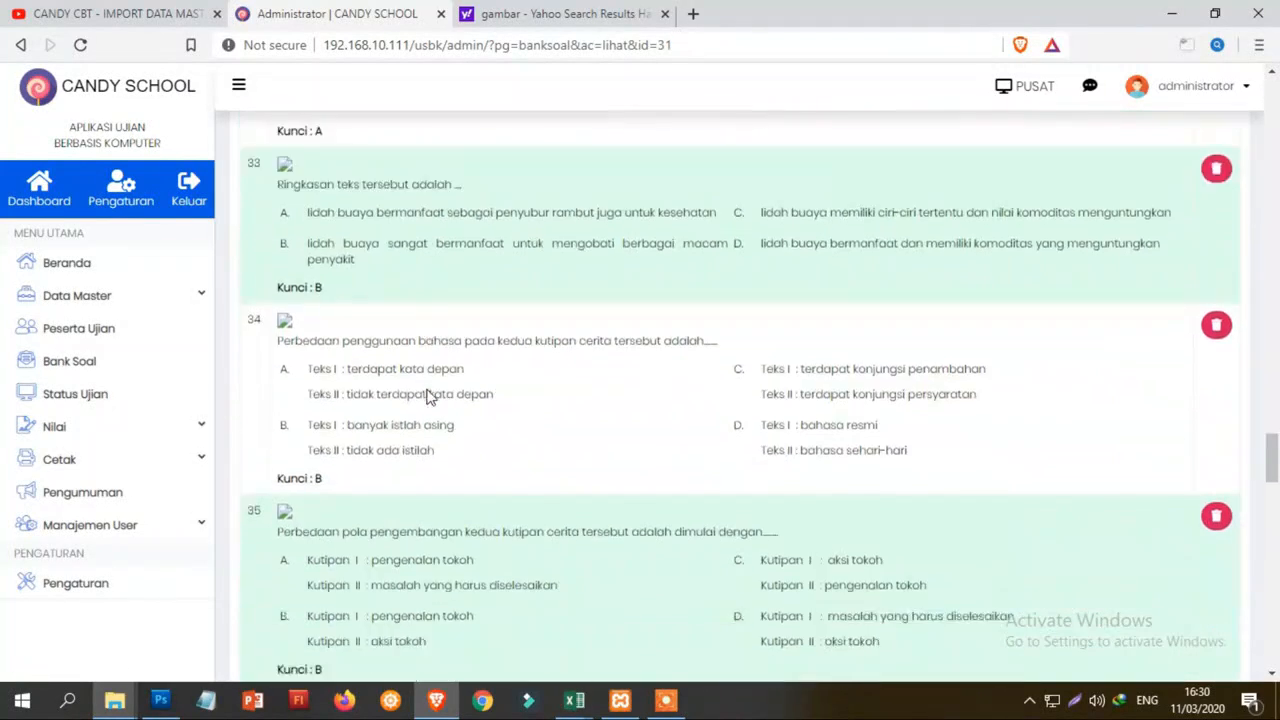
scroll(426, 390, "down", 10)
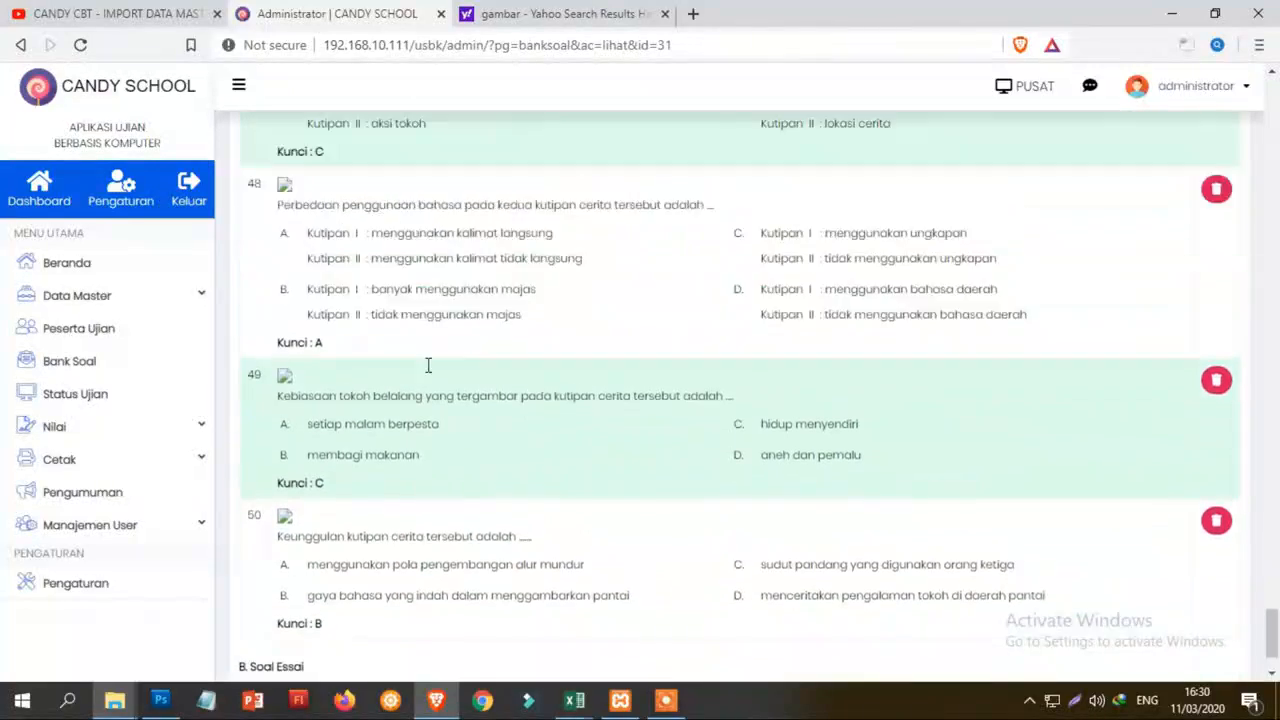
scroll(429, 366, "up", 9)
scroll(436, 361, "up", 10)
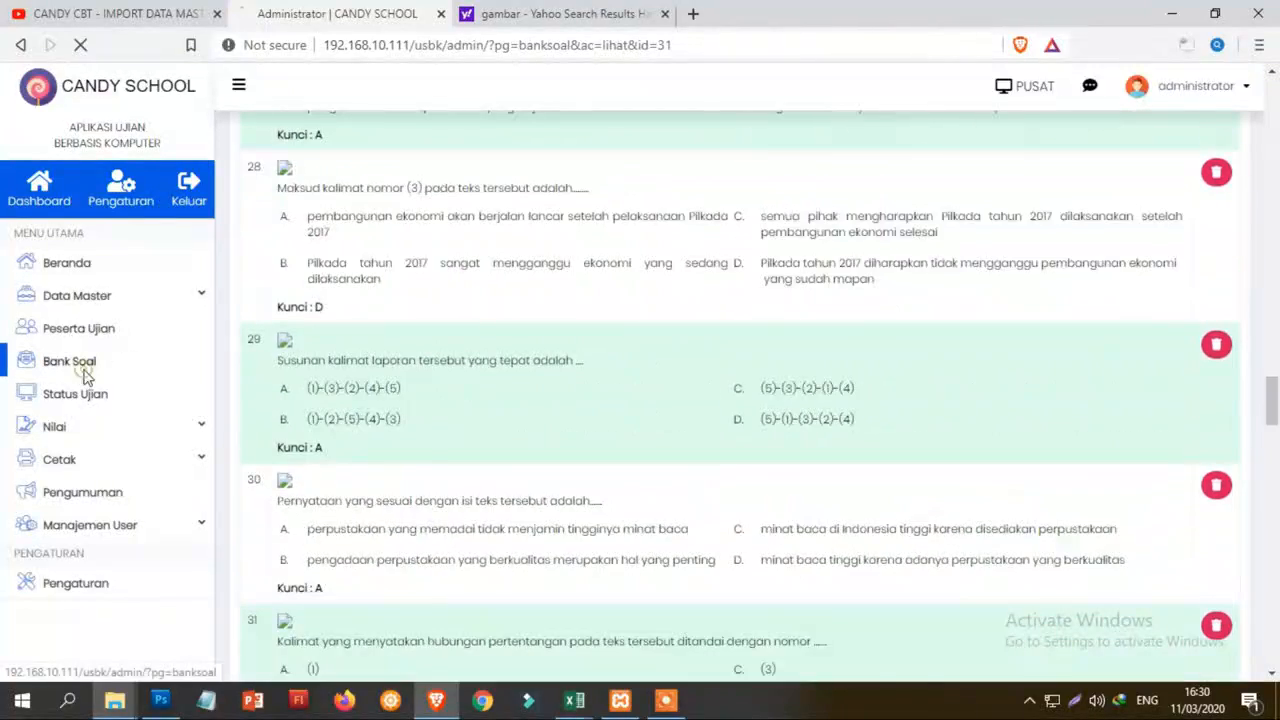
- Return to Bank Soal and open the BHS_XI import page at the File Pendukung Soal section
left_click(83, 367)
scroll(445, 502, "down", 3)
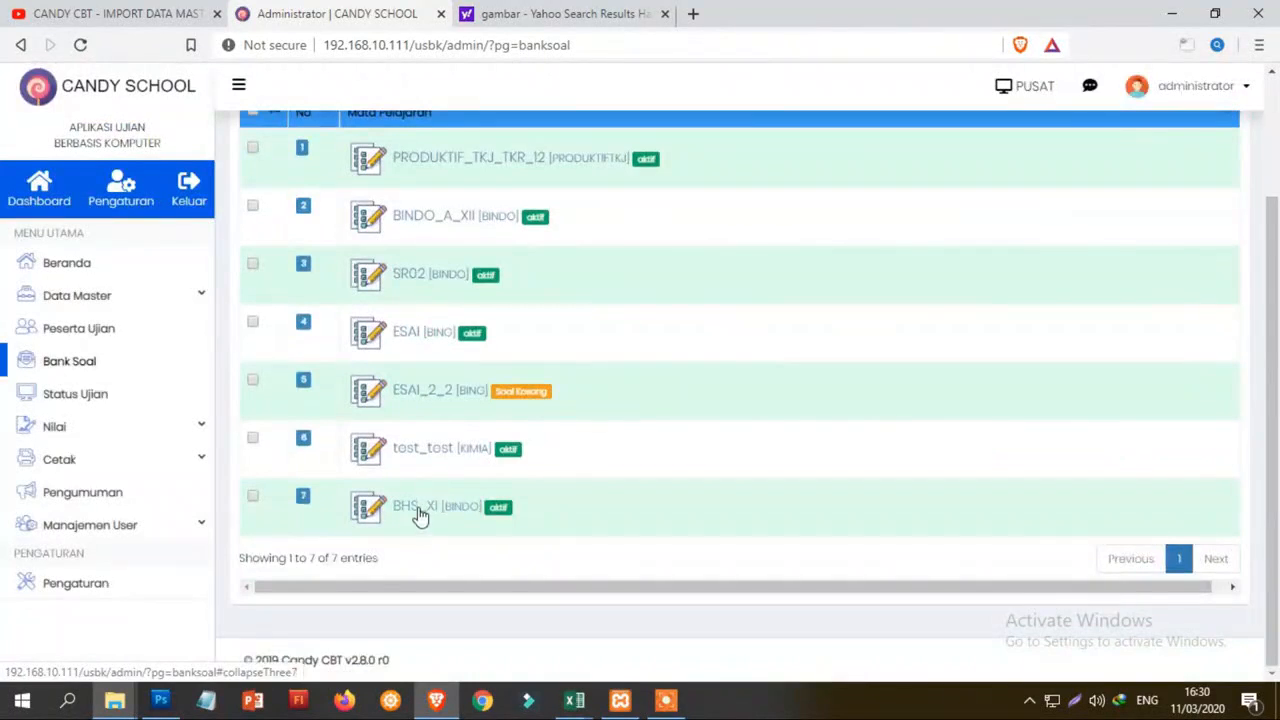
left_click(420, 514)
scroll(476, 575, "down", 2)
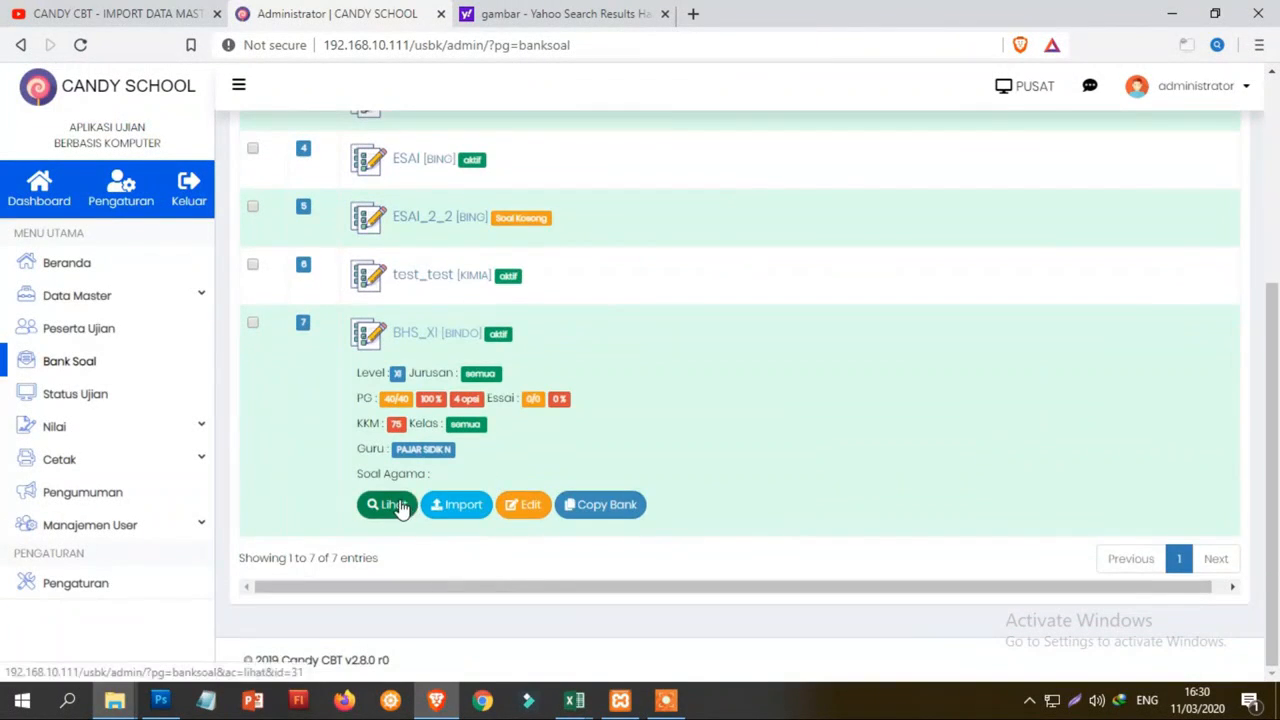
left_click(470, 515)
scroll(973, 437, "down", 3)
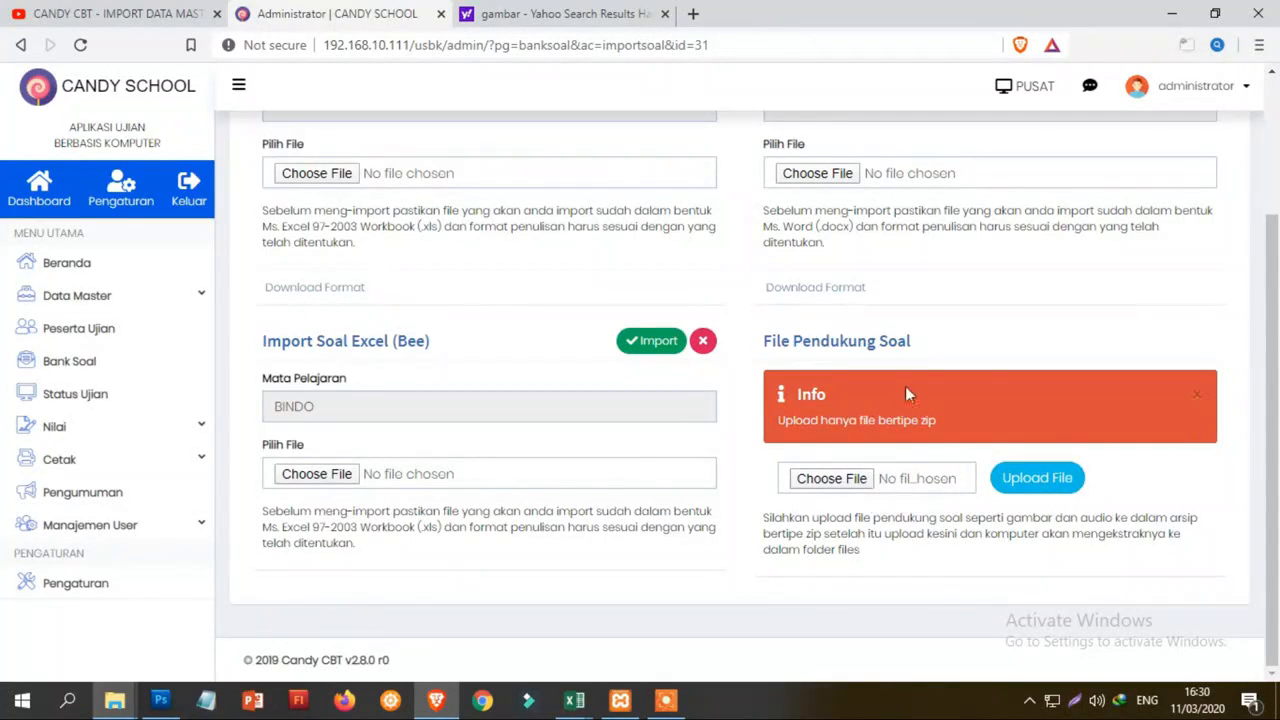
- Switch to the SOAL BAHASA INDONESIA folder and start adding the images 2_1_1.png through 2_50_1.png to a new archive
mouse_move(114, 700)
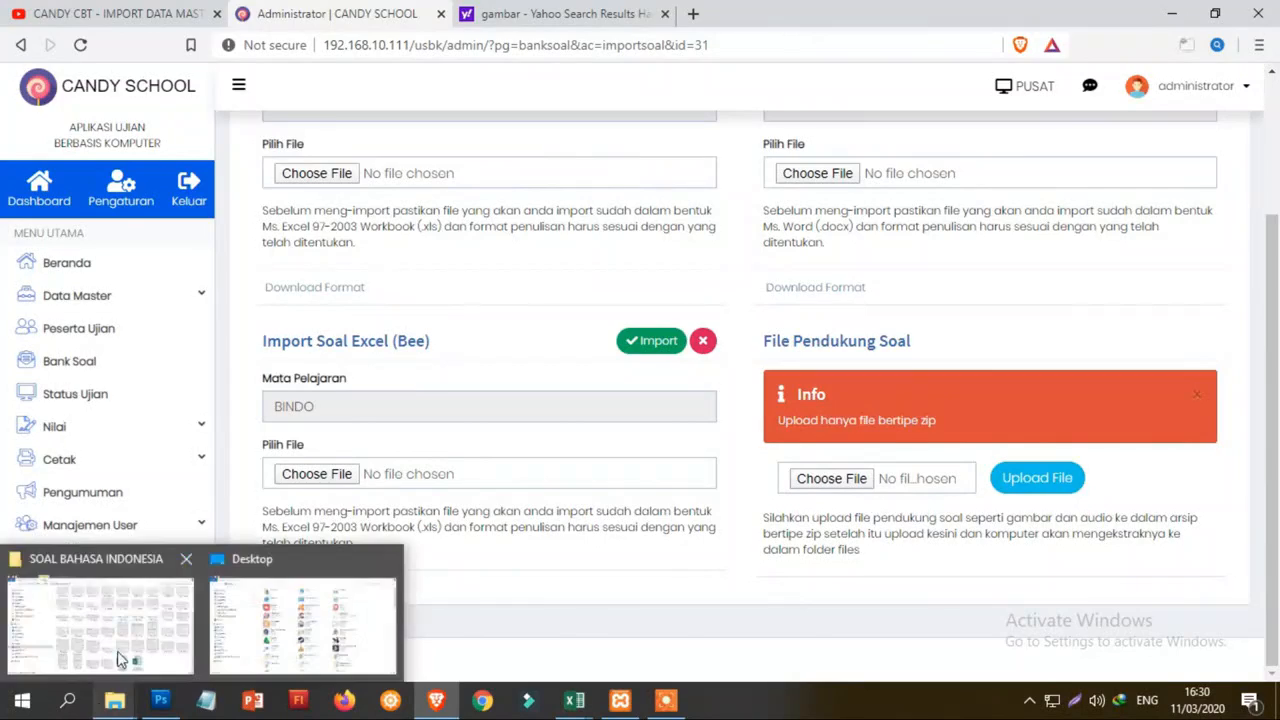
left_click(171, 629)
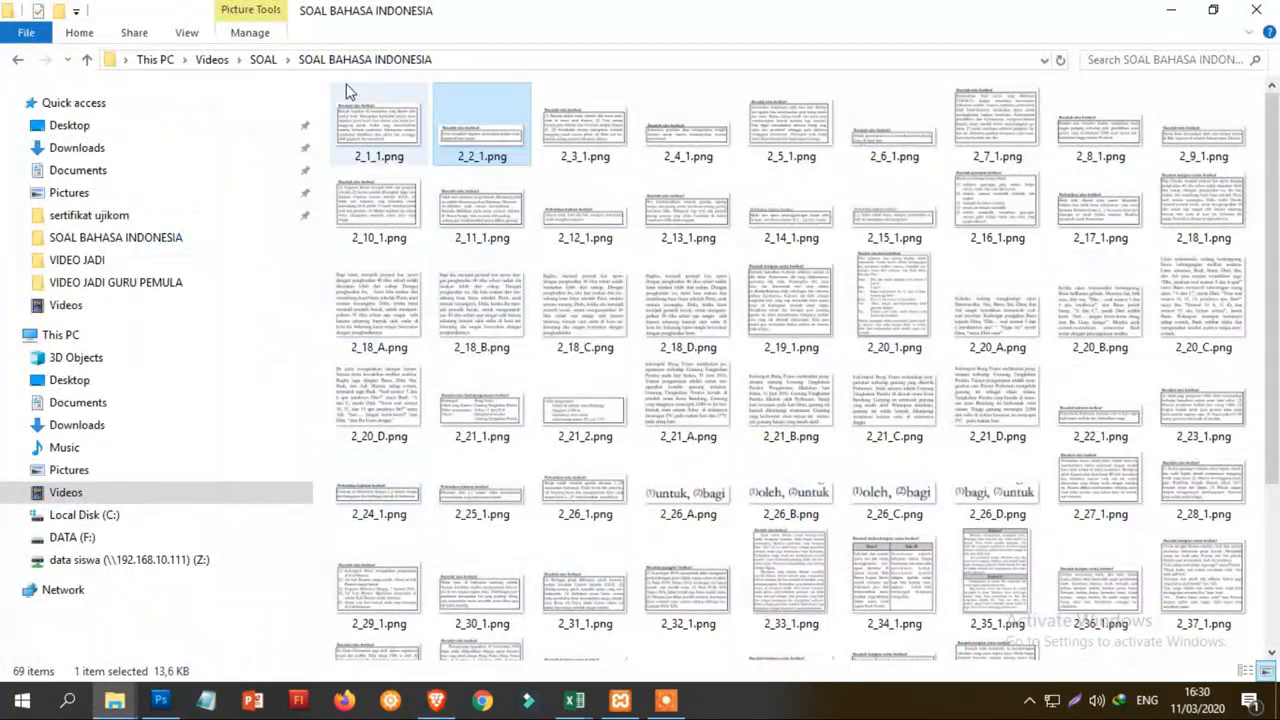
left_click(349, 91)
scroll(745, 357, "down", 3)
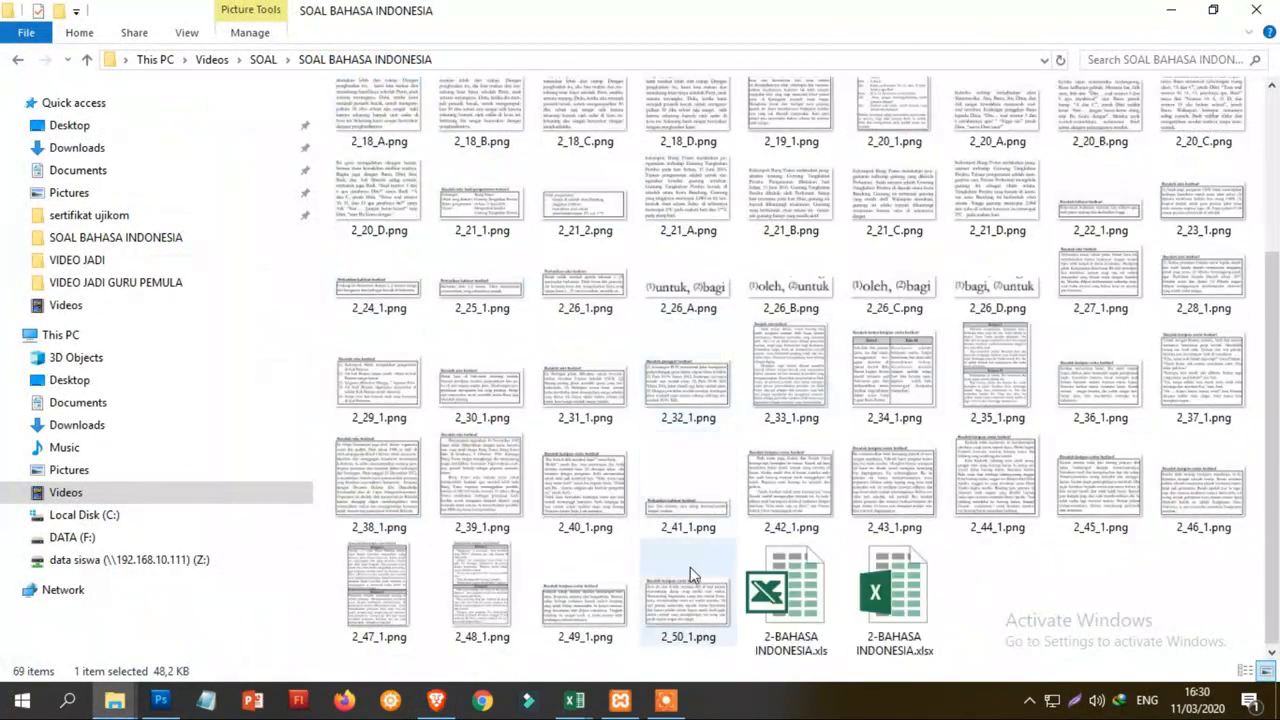
left_click(698, 617, "shift")
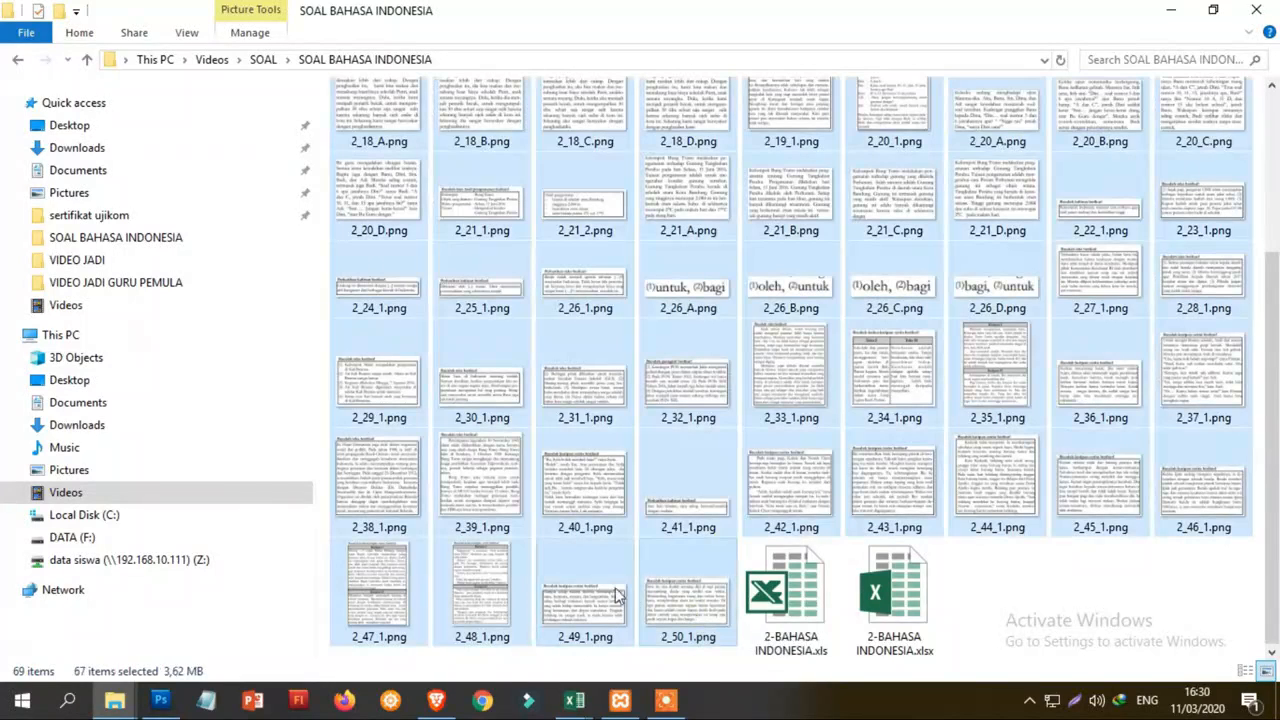
right_click(700, 619)
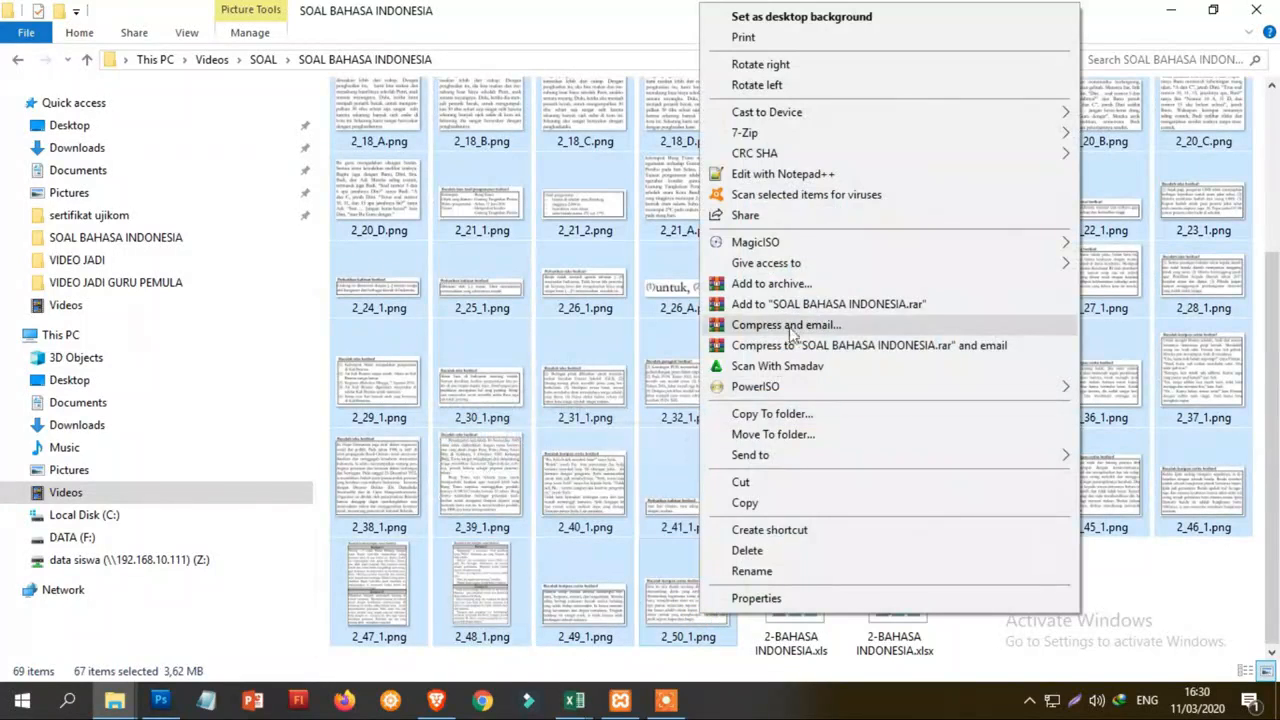
left_click(786, 285)
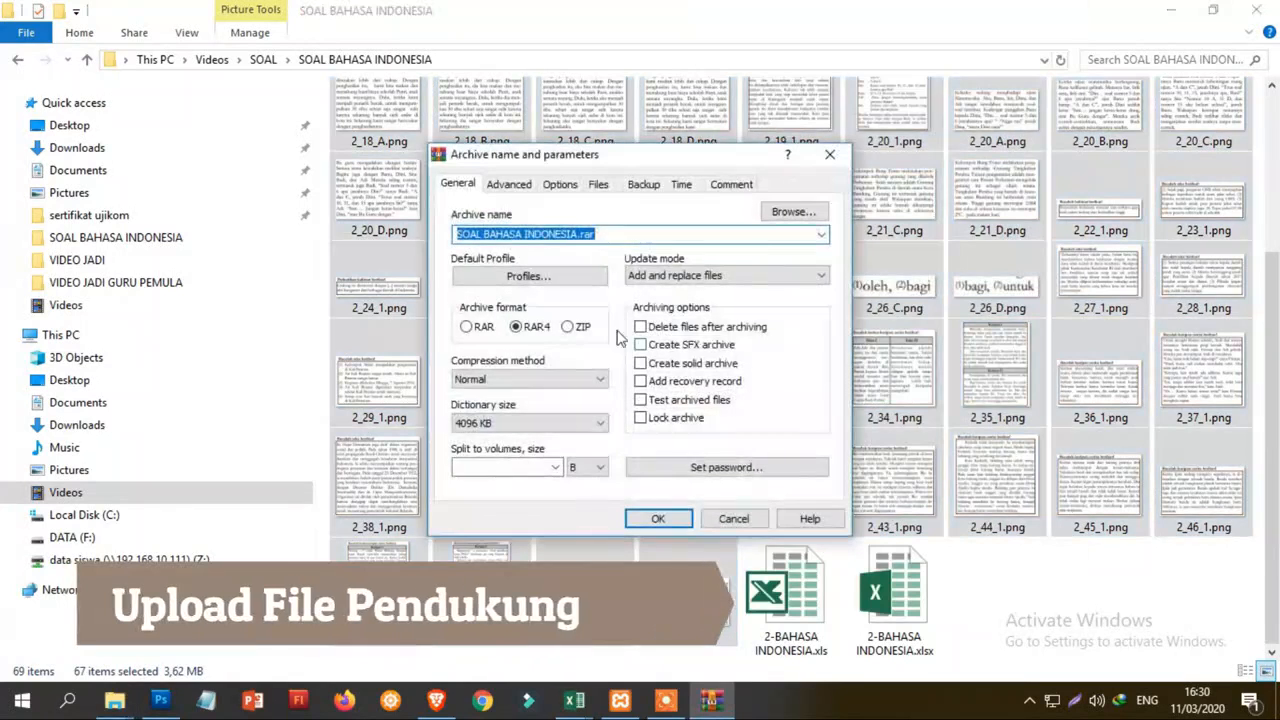
- Choose the ZIP format, name the archive filenya.zip and create it, leaving the new archive selected
left_click(568, 327)
left_click(481, 235)
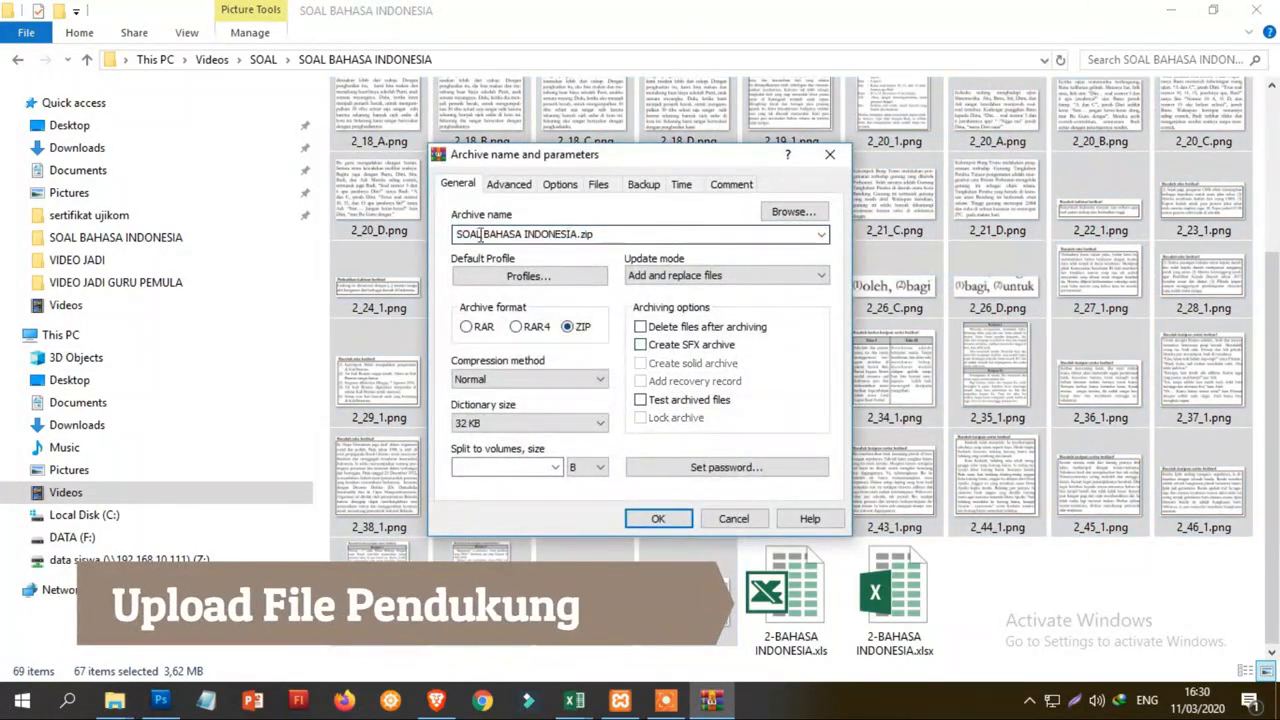
left_click(578, 235)
left_click(578, 235)
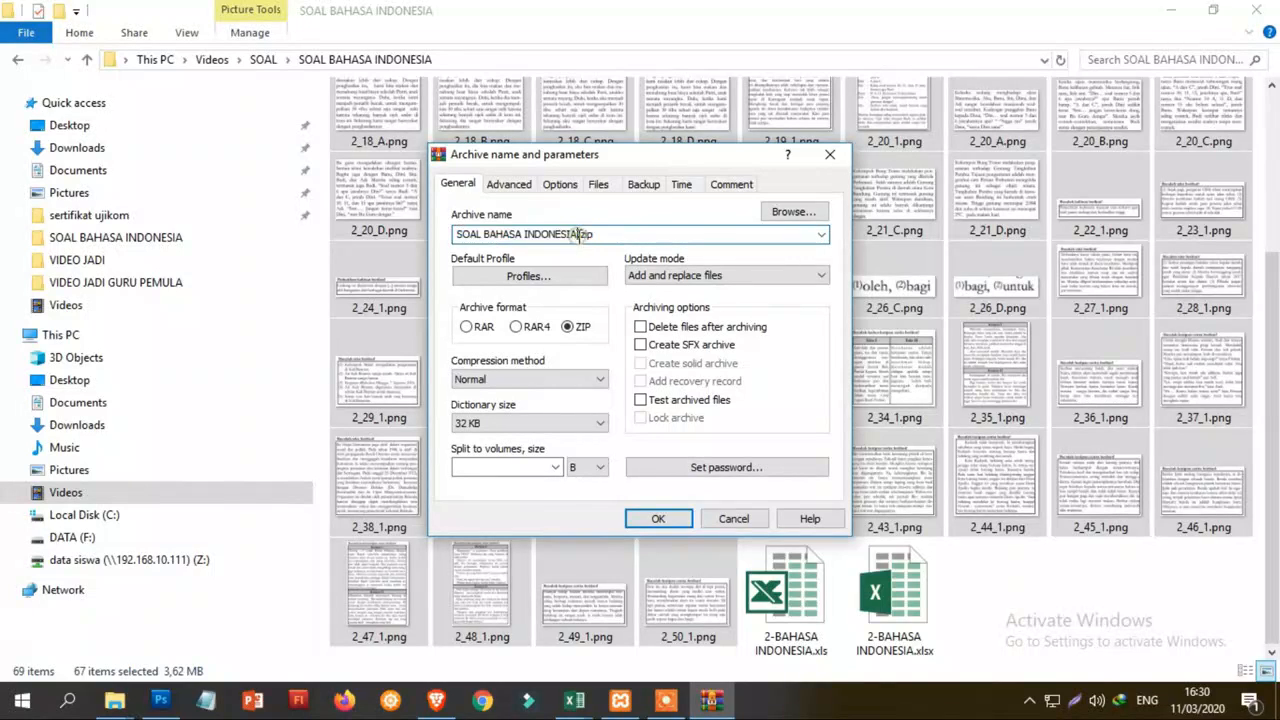
left_click_drag(543, 247, 438, 251)
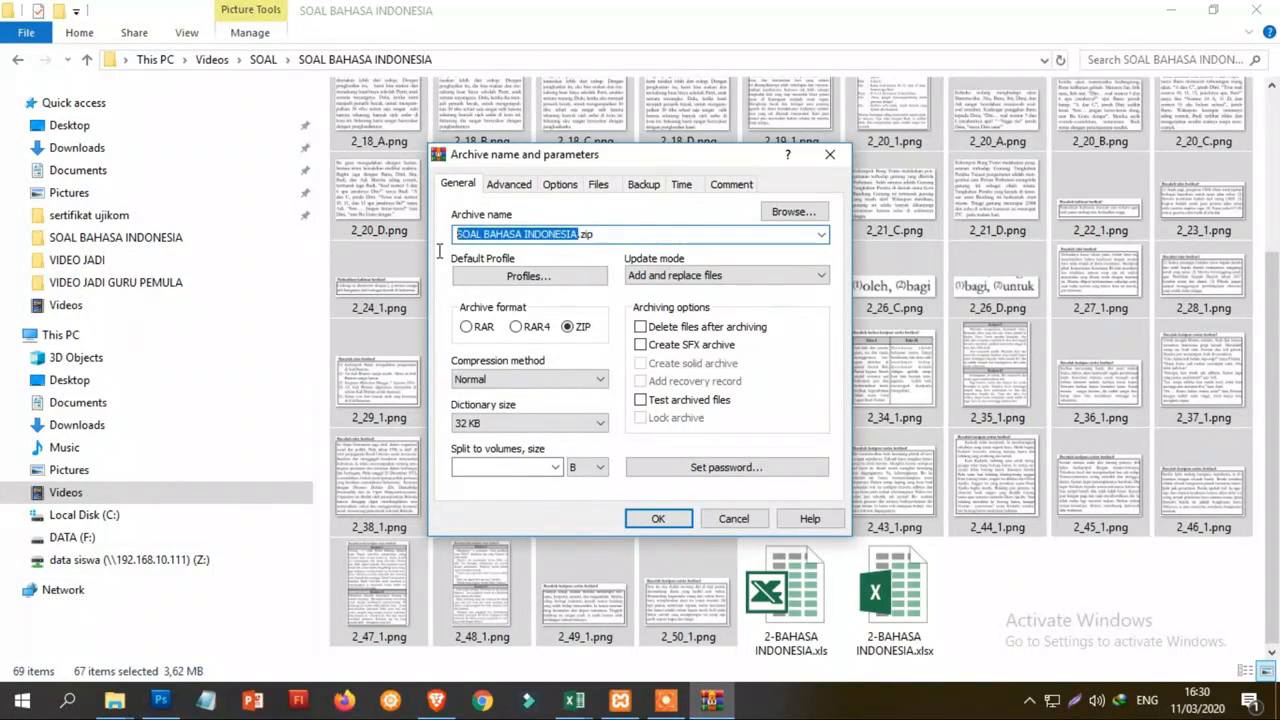
type("filenya")
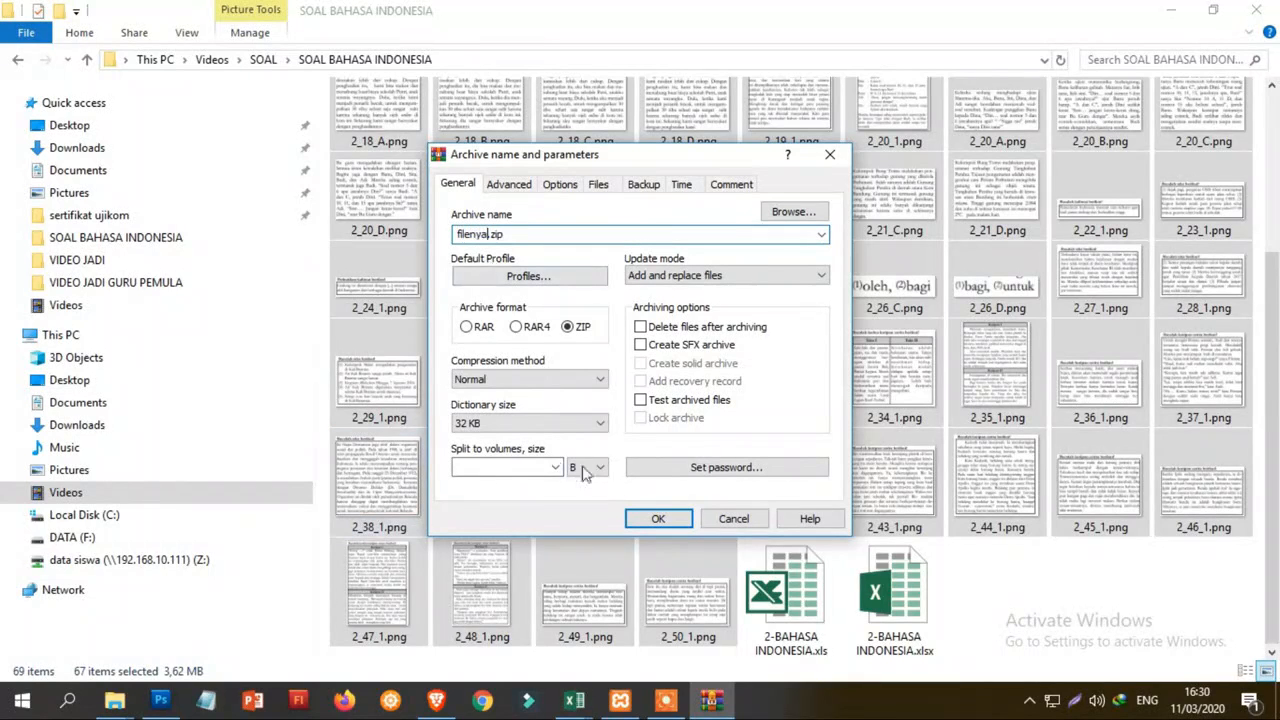
left_click(675, 517)
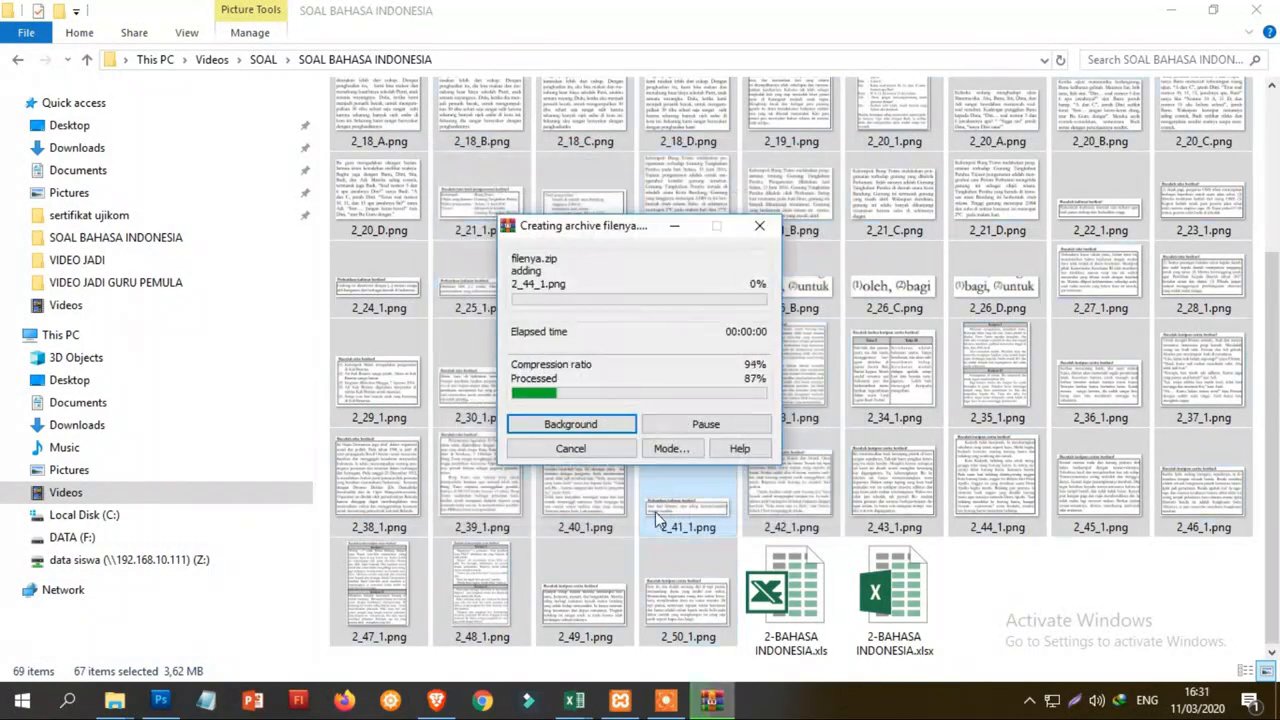
left_click(992, 606)
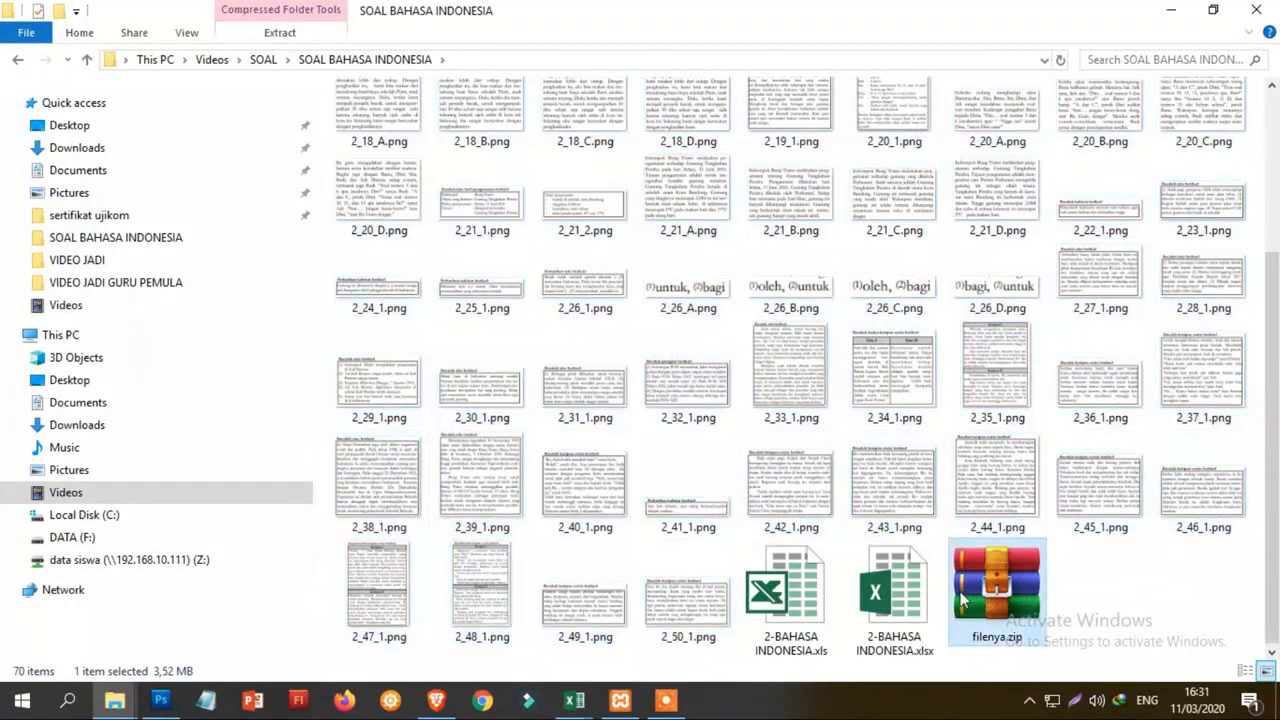
- Switch to the browser and upload filenya.zip from the SOAL BAHASA INDONESIA folder as the File Pendukung Soal
left_click(436, 700)
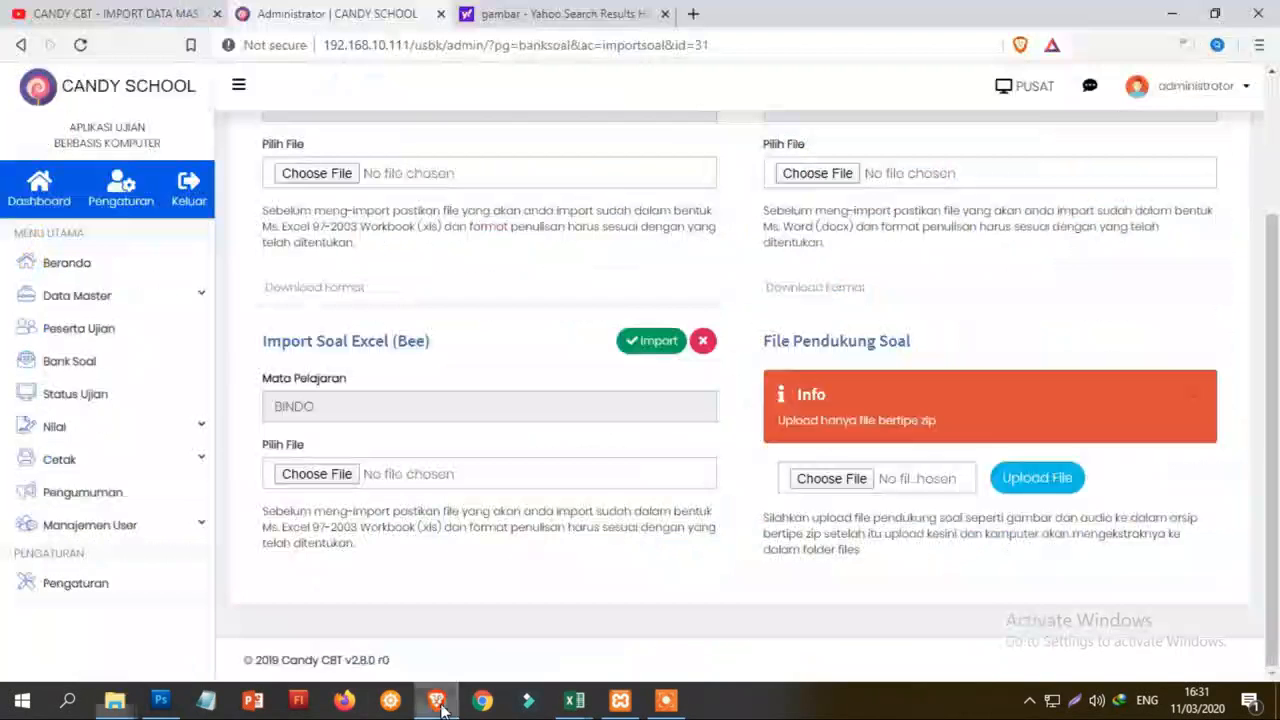
left_click(832, 480)
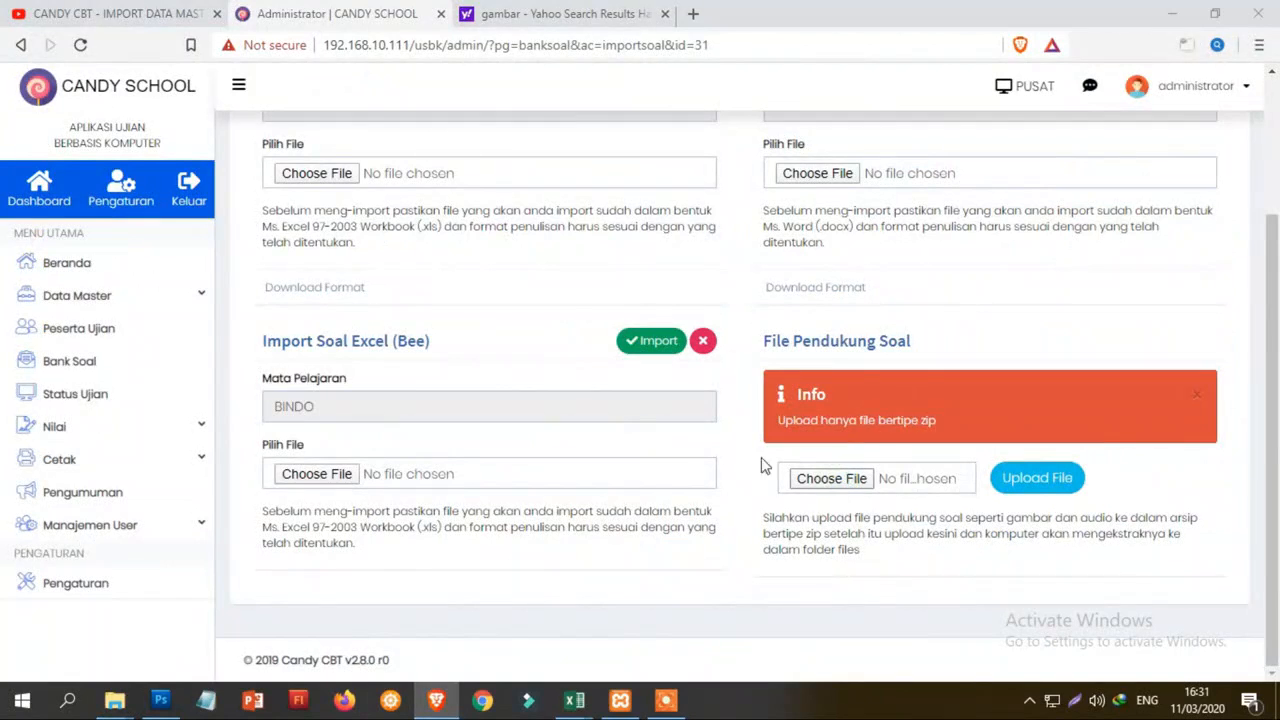
scroll(355, 220, "down", 10)
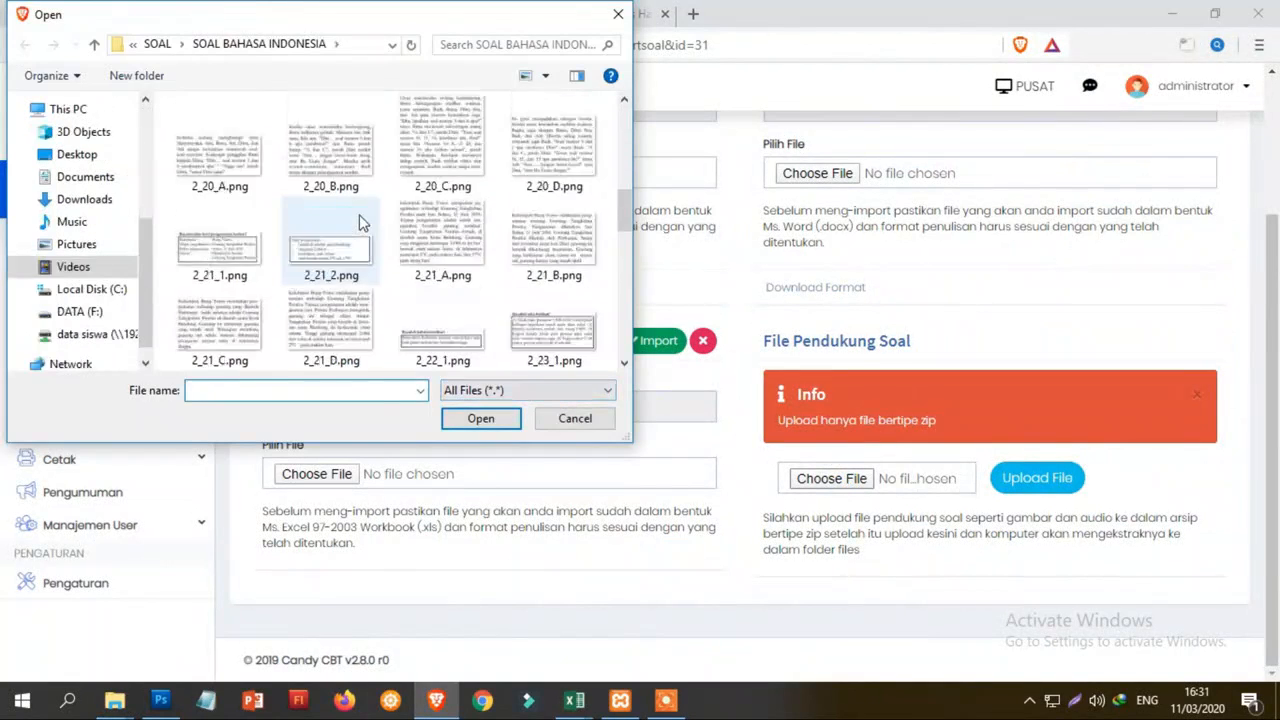
scroll(340, 200, "down", 3)
double_click(316, 282)
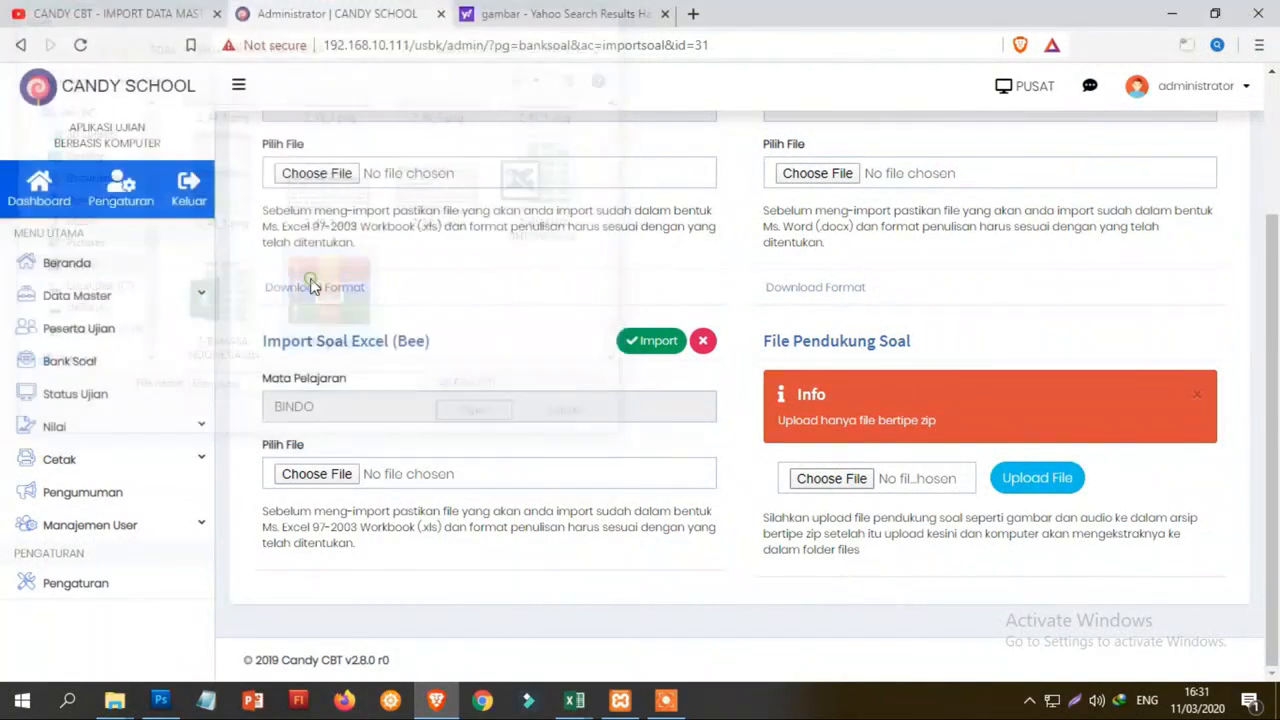
left_click(1040, 479)
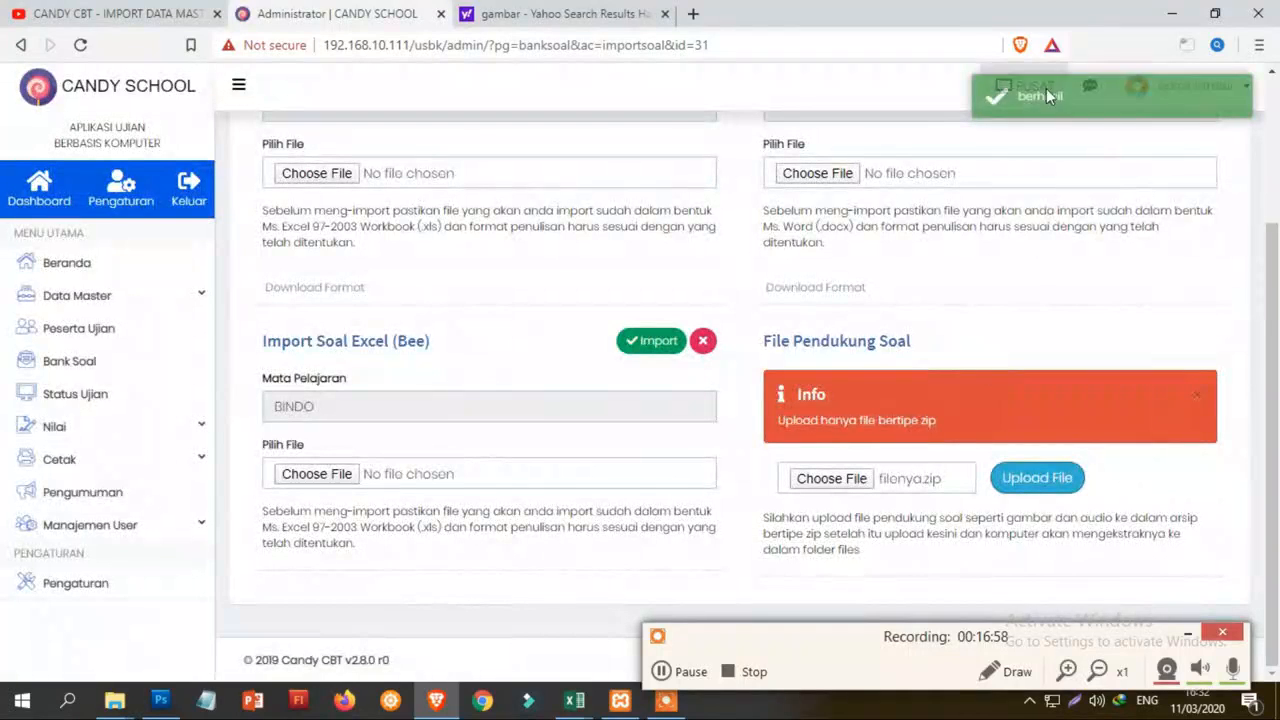
- Open the BHS_XI question list from Bank Soal and check the images shown with the multiple-choice questions
left_click(117, 368)
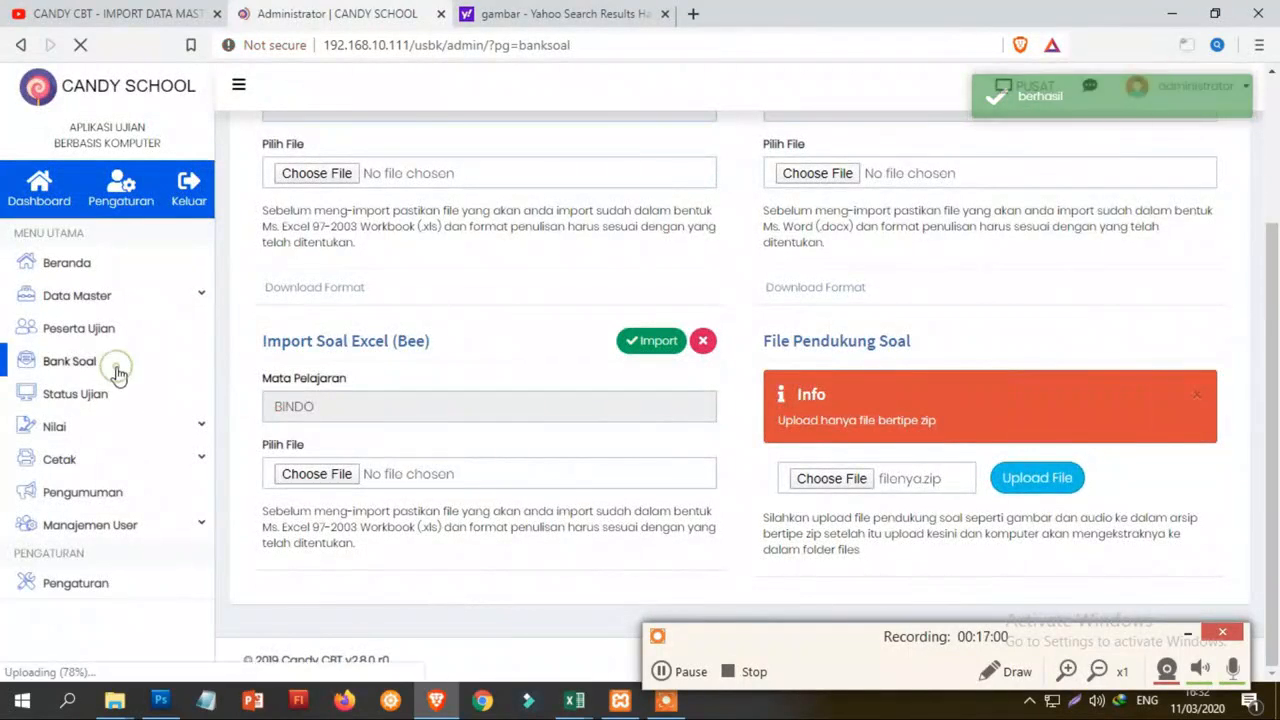
scroll(418, 538, "down", 2)
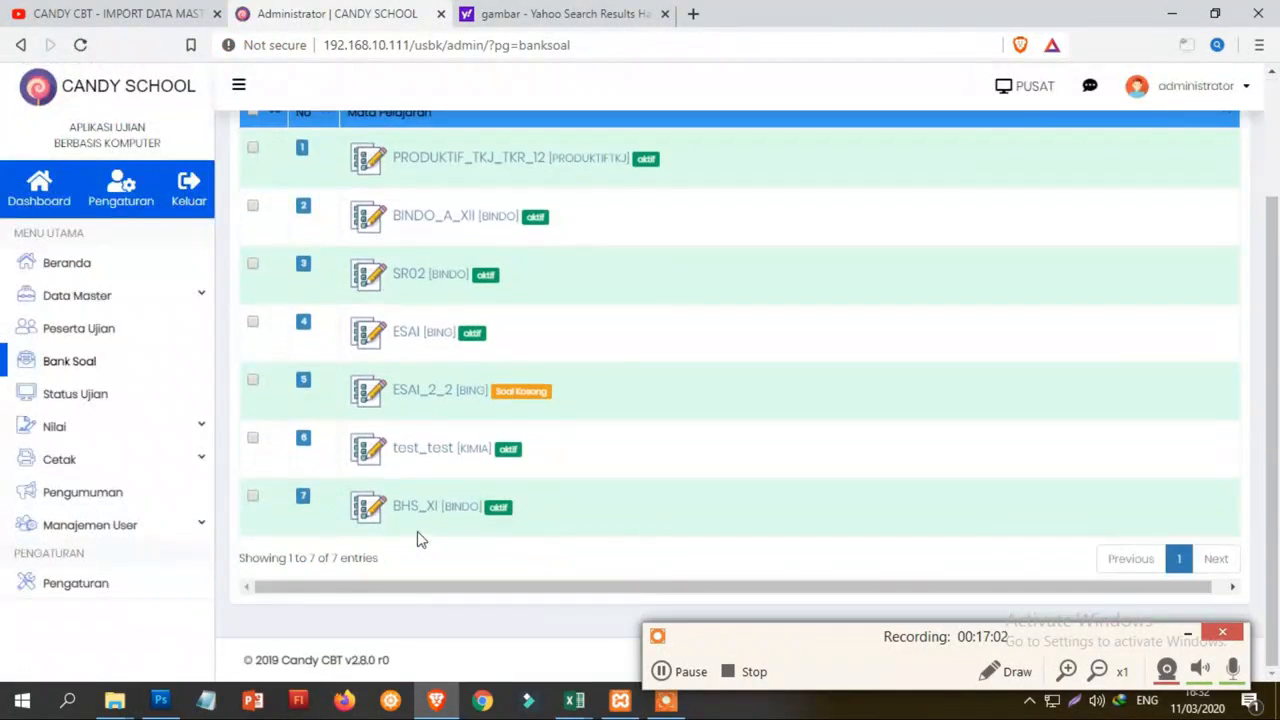
left_click(432, 513)
scroll(432, 540, "down", 2)
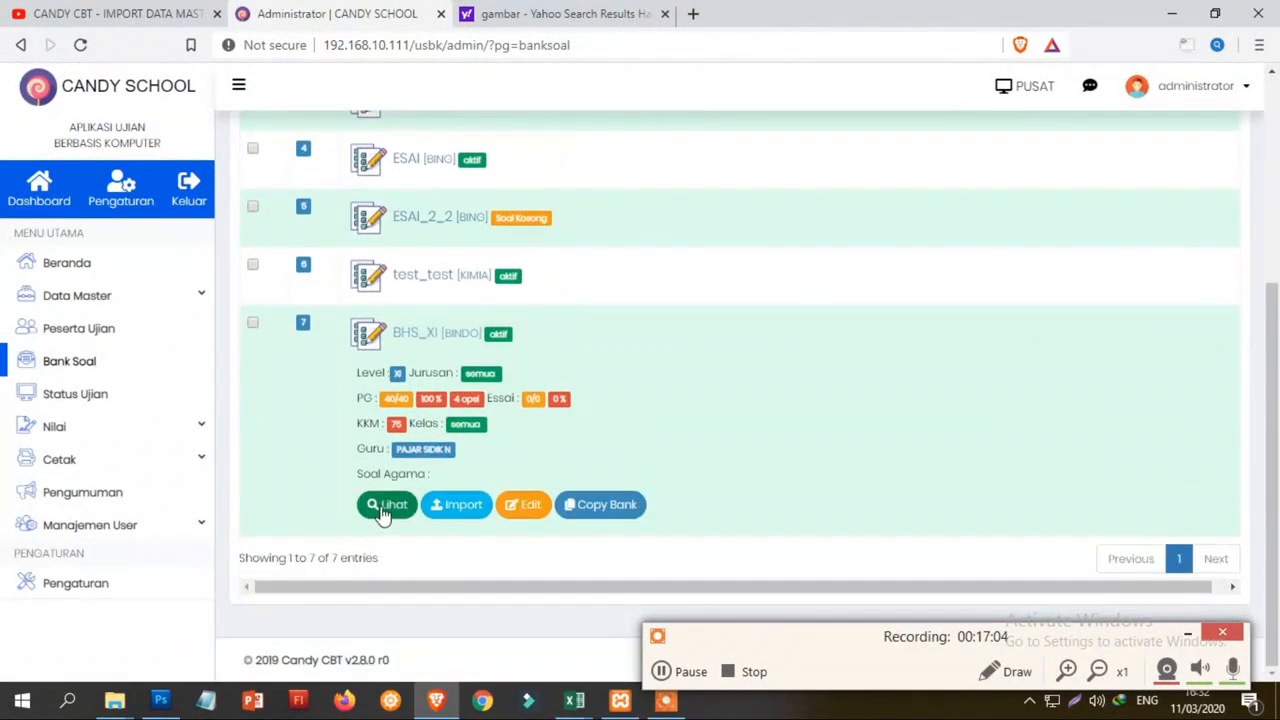
left_click(384, 507)
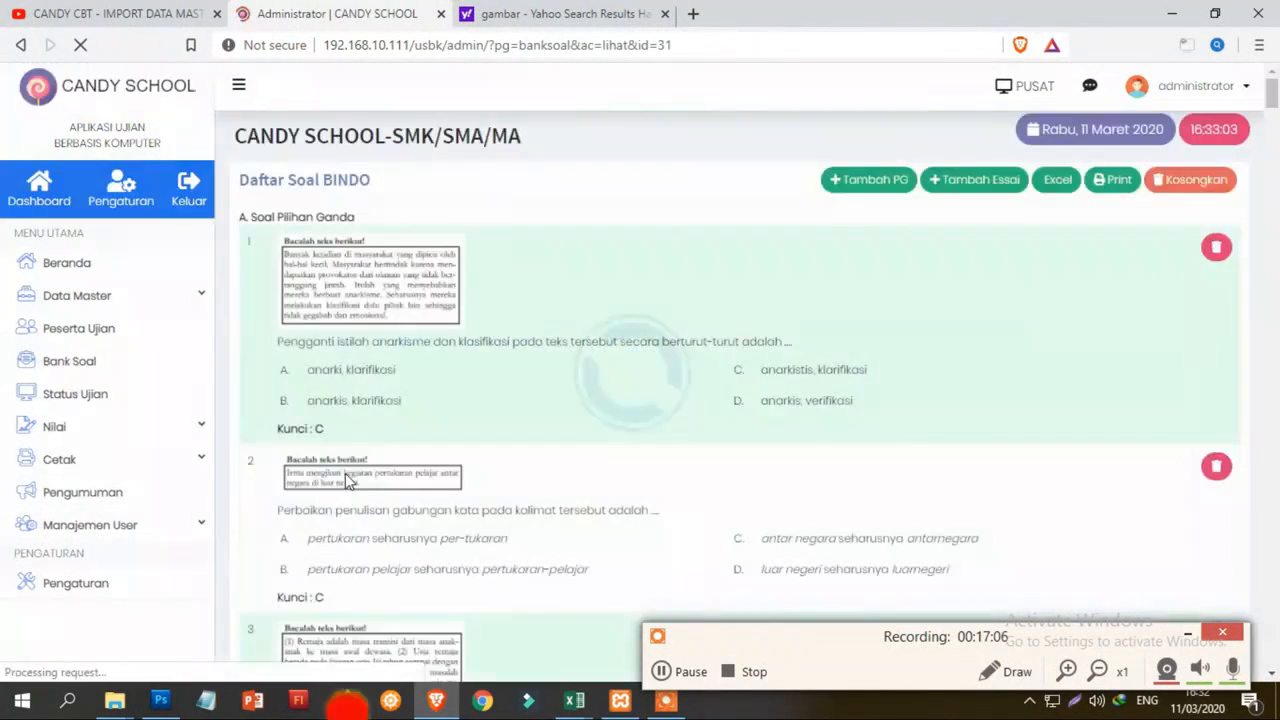
scroll(395, 310, "down", 20)
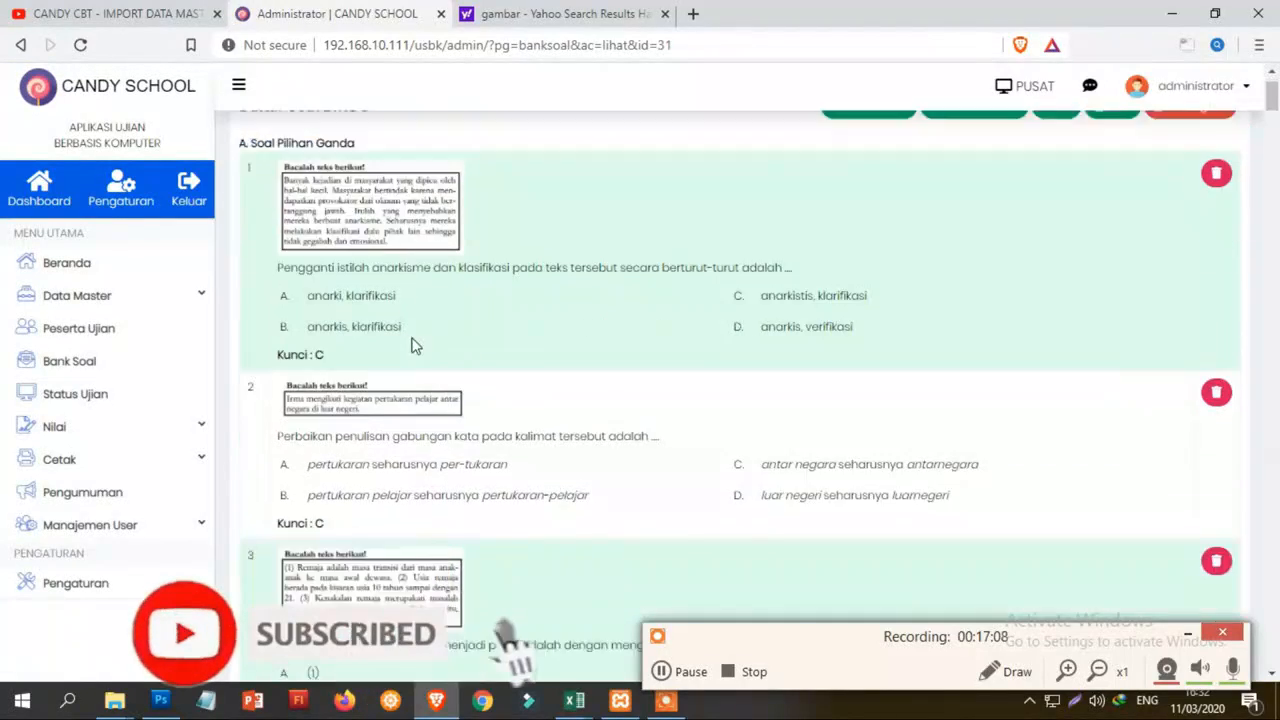
scroll(415, 350, "down", 20)
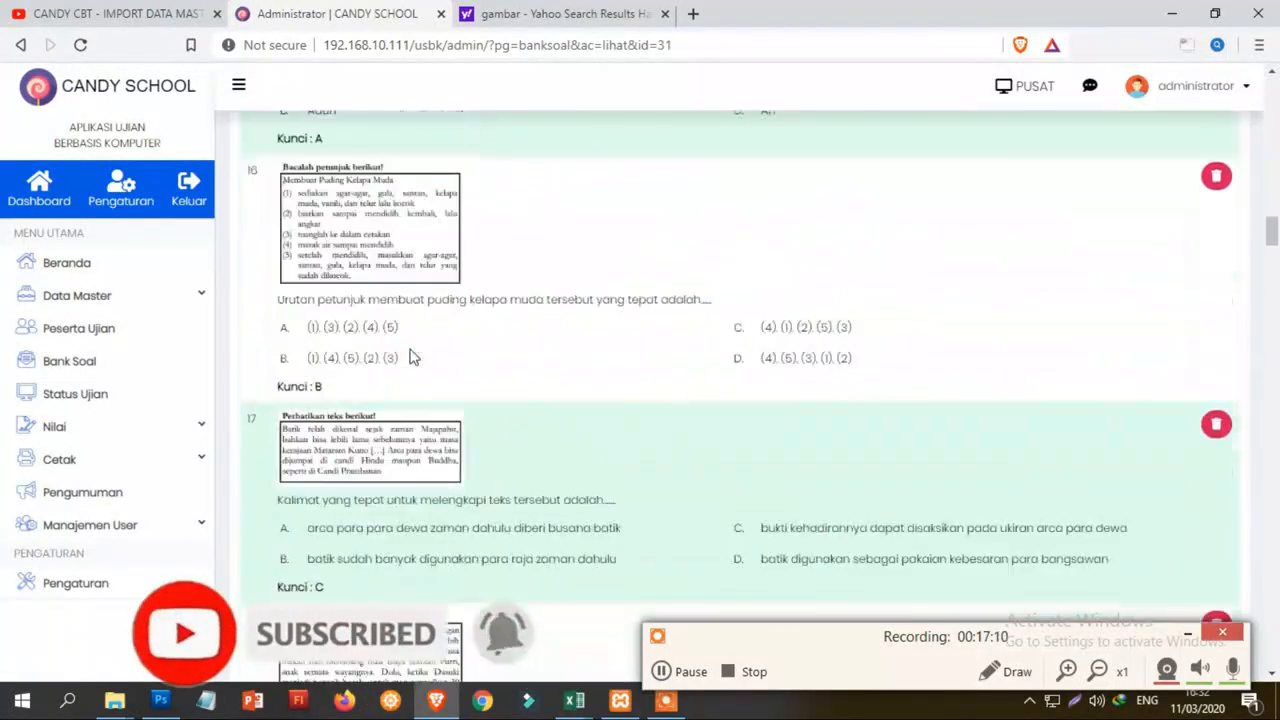
scroll(905, 350, "up", 20)
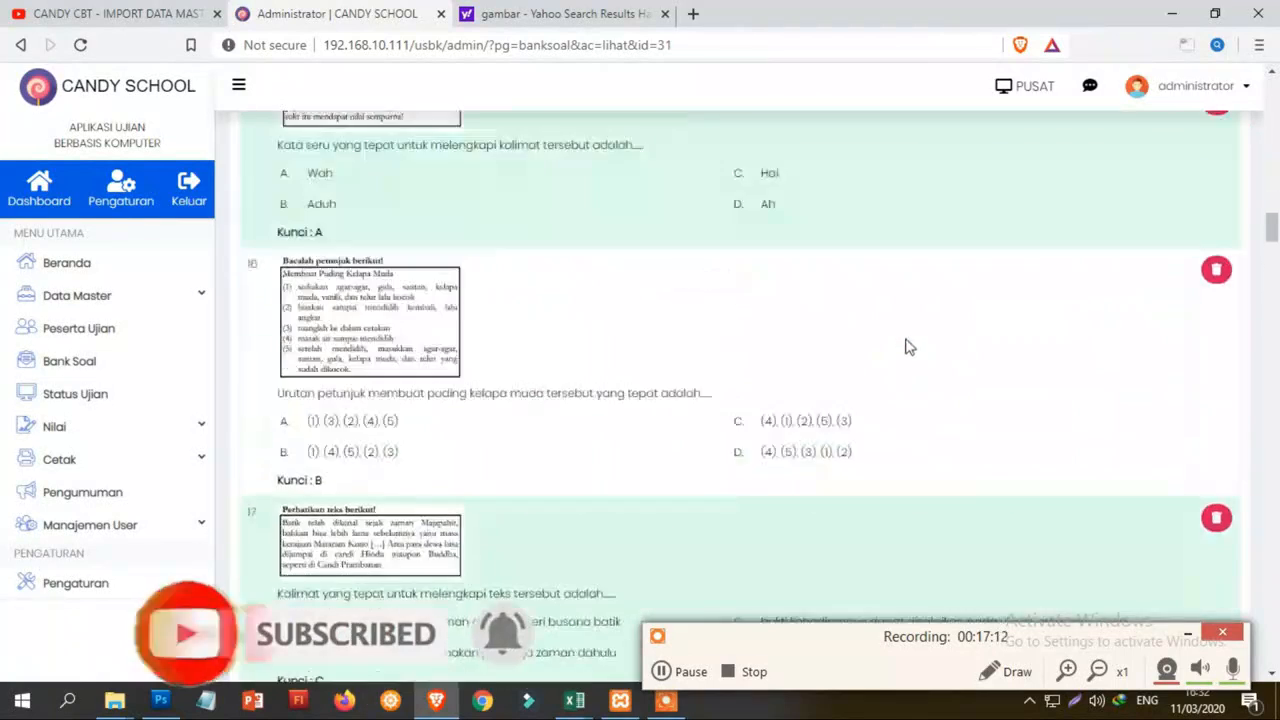
scroll(910, 342, "up", 2)
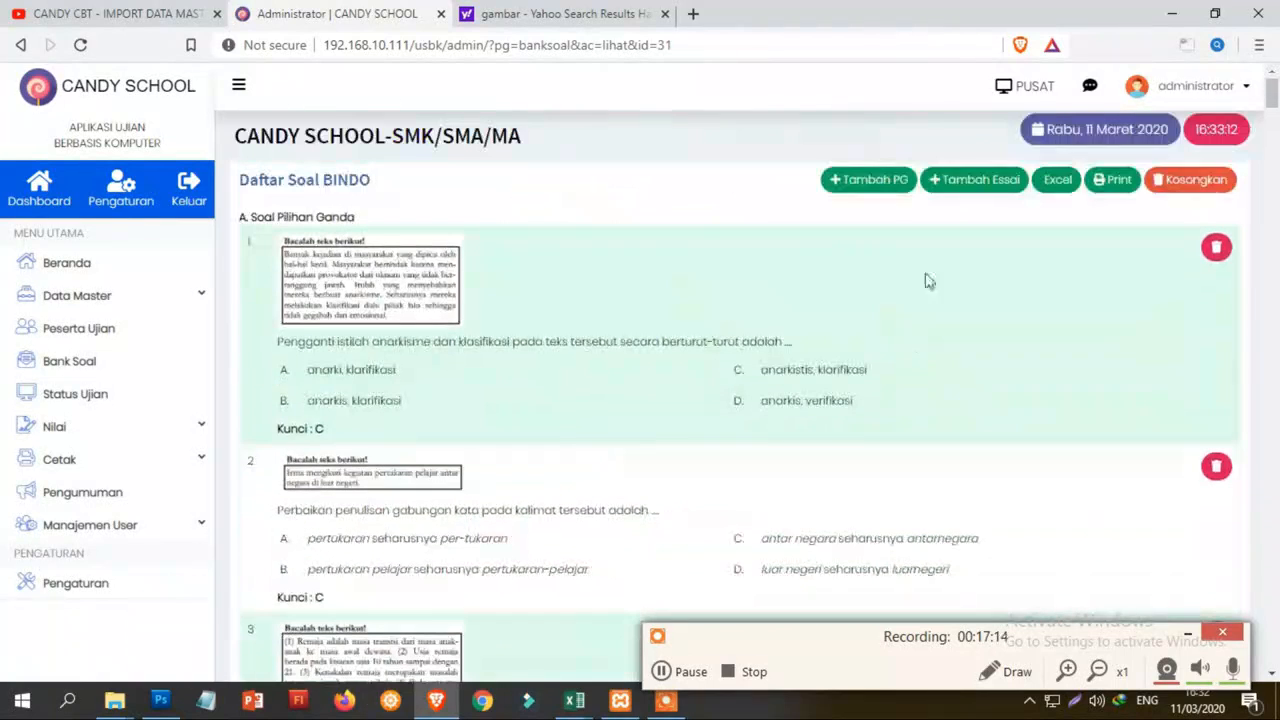
- Preview the printout of the BINDO question list across its pages and leave it without printing
left_click(1116, 180)
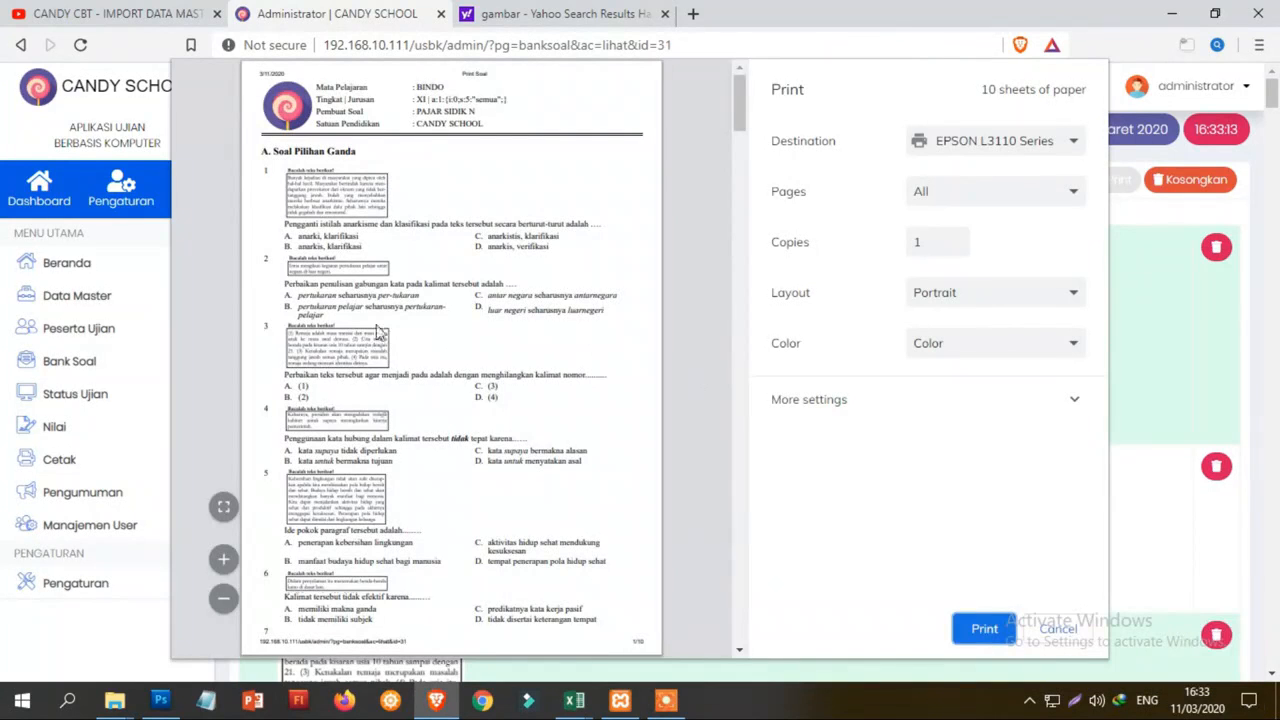
scroll(376, 270, "down", 10)
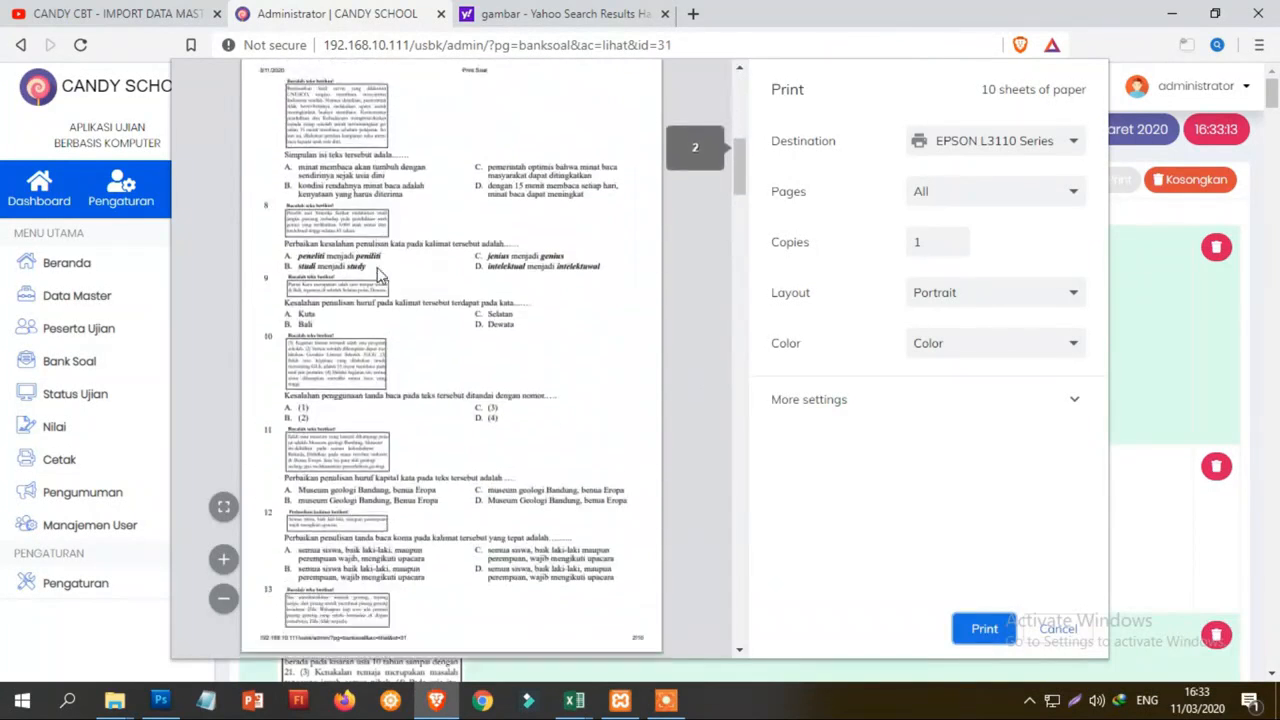
scroll(378, 268, "down", 15)
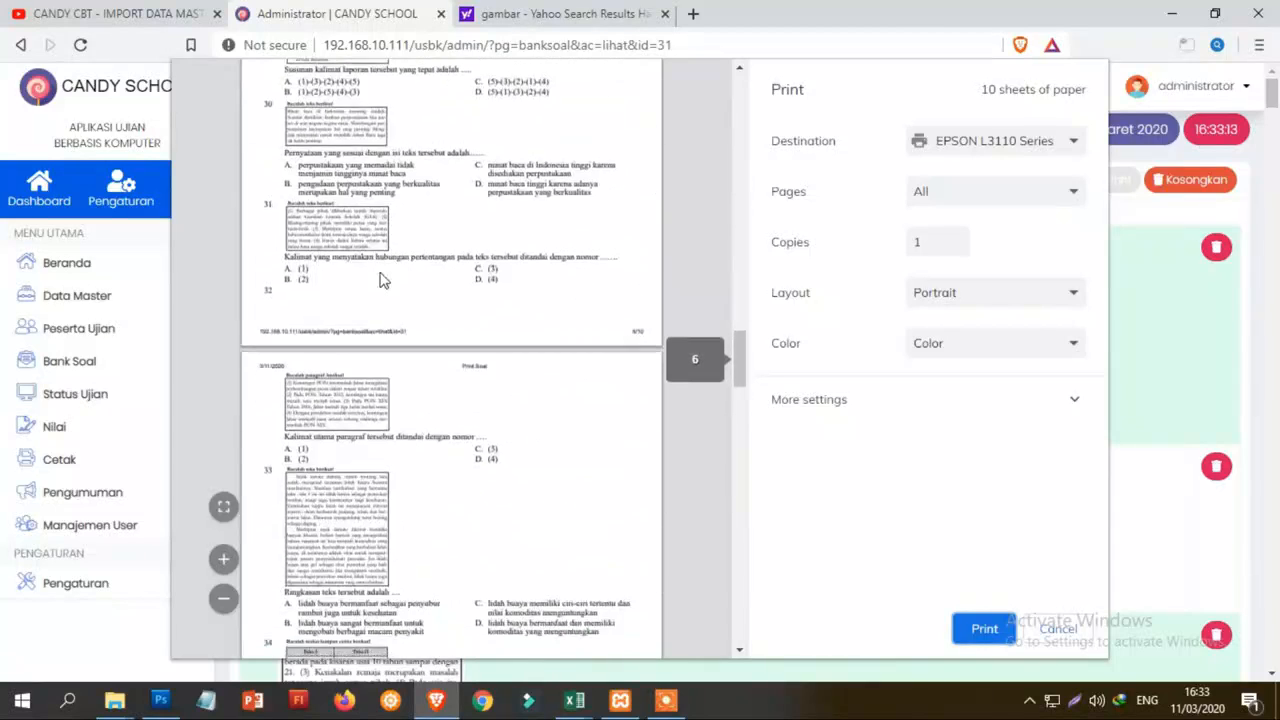
left_click(1056, 638)
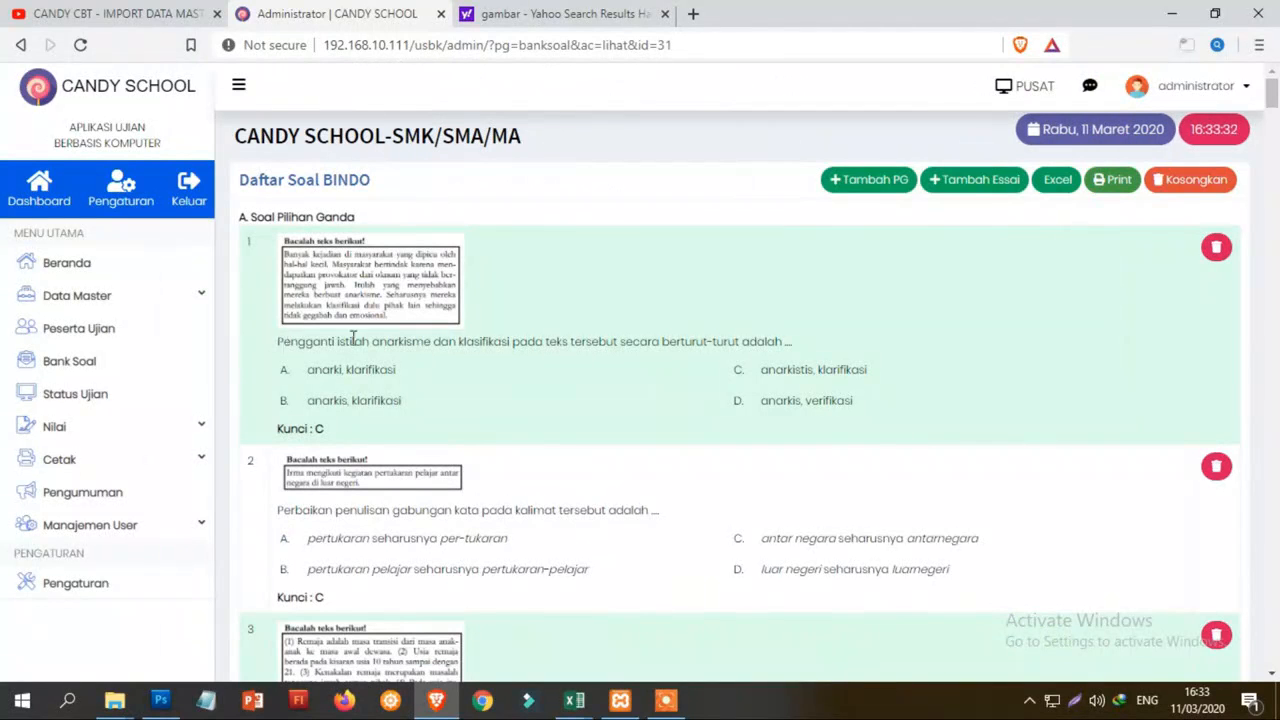
scroll(380, 368, "down", 4)
scroll(378, 366, "up", 4)
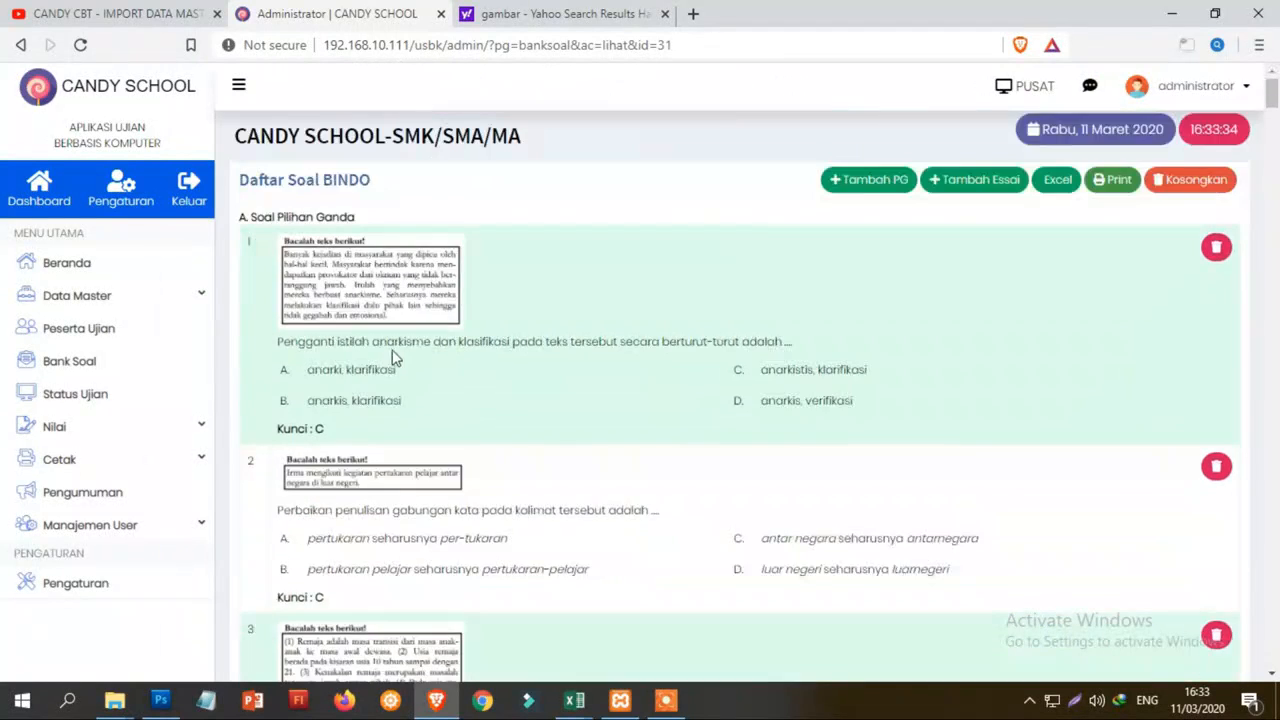
scroll(380, 366, "down", 4)
scroll(390, 357, "up", 1)
scroll(390, 357, "up", 2)
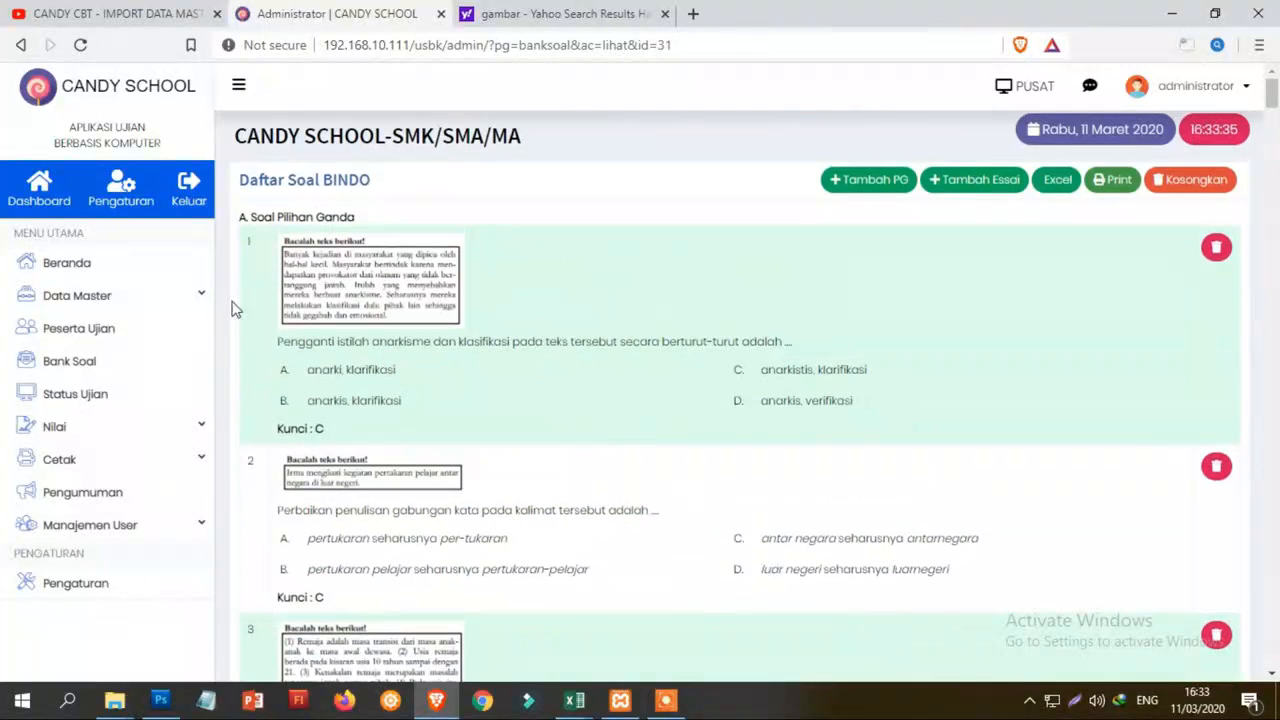
left_click(115, 304)
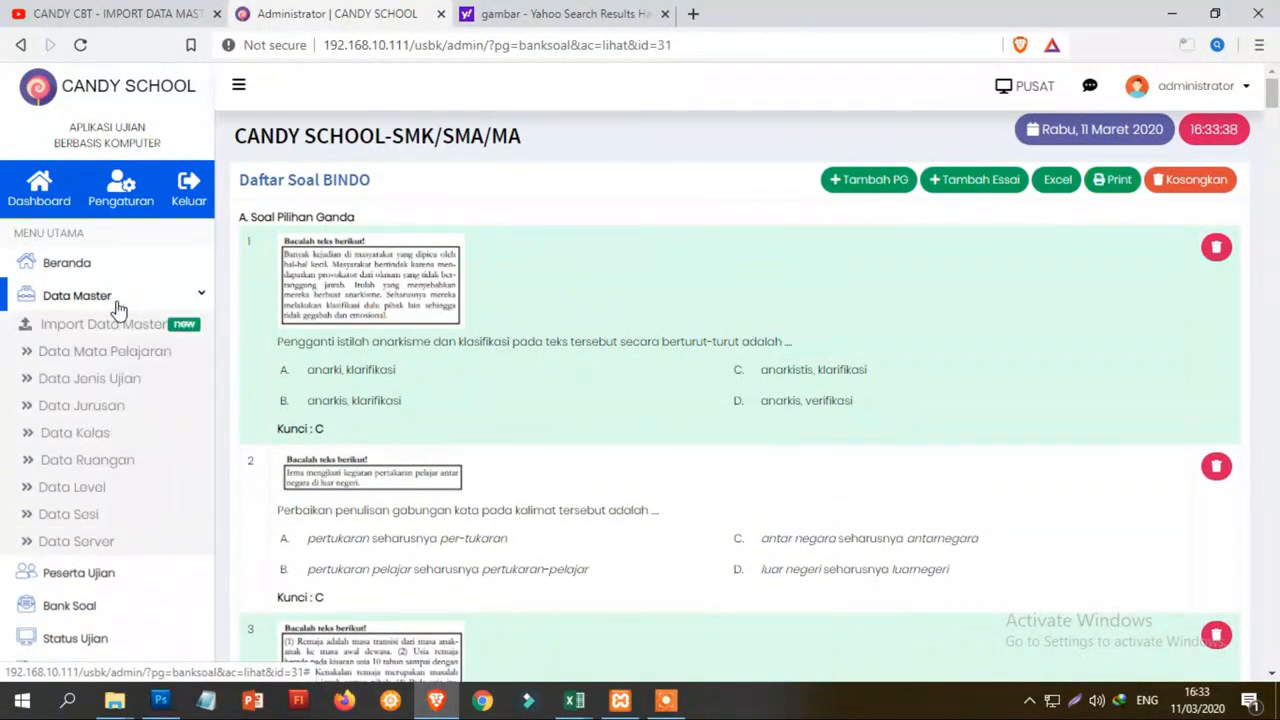
left_click(115, 304)
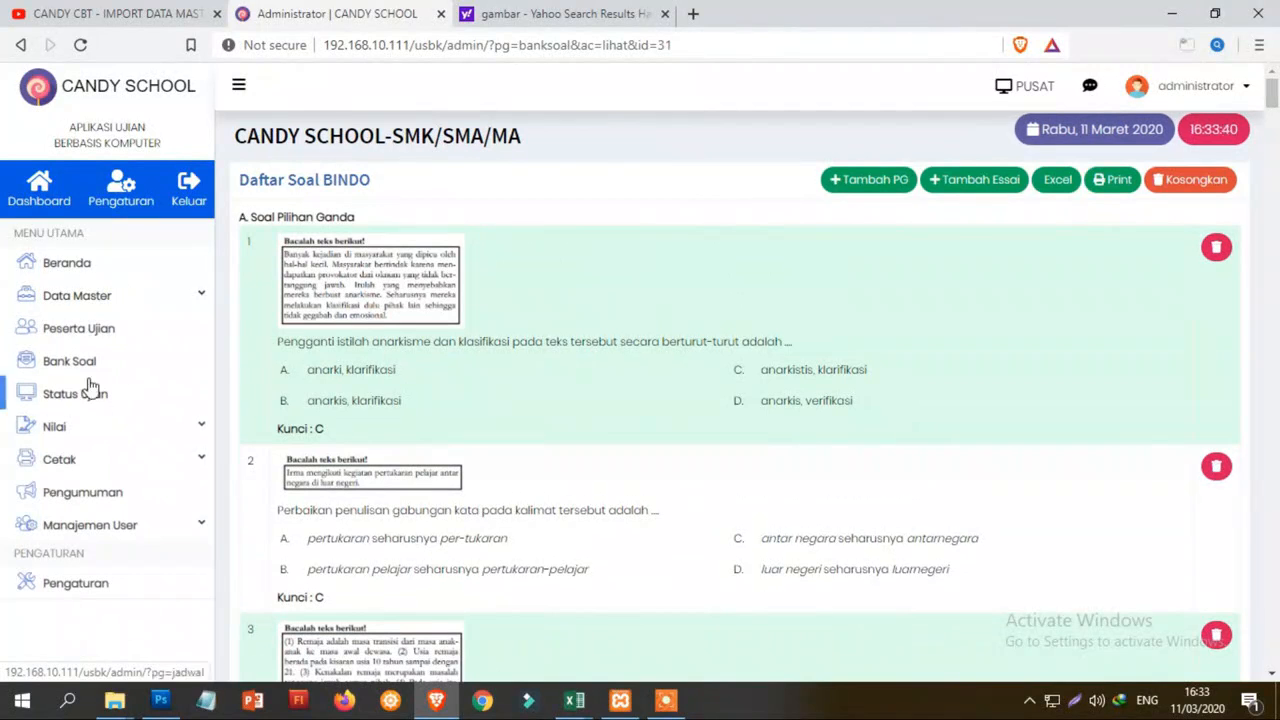
- Return to Bank Soal and open the import page of the BHS_XI question bank
left_click(55, 361)
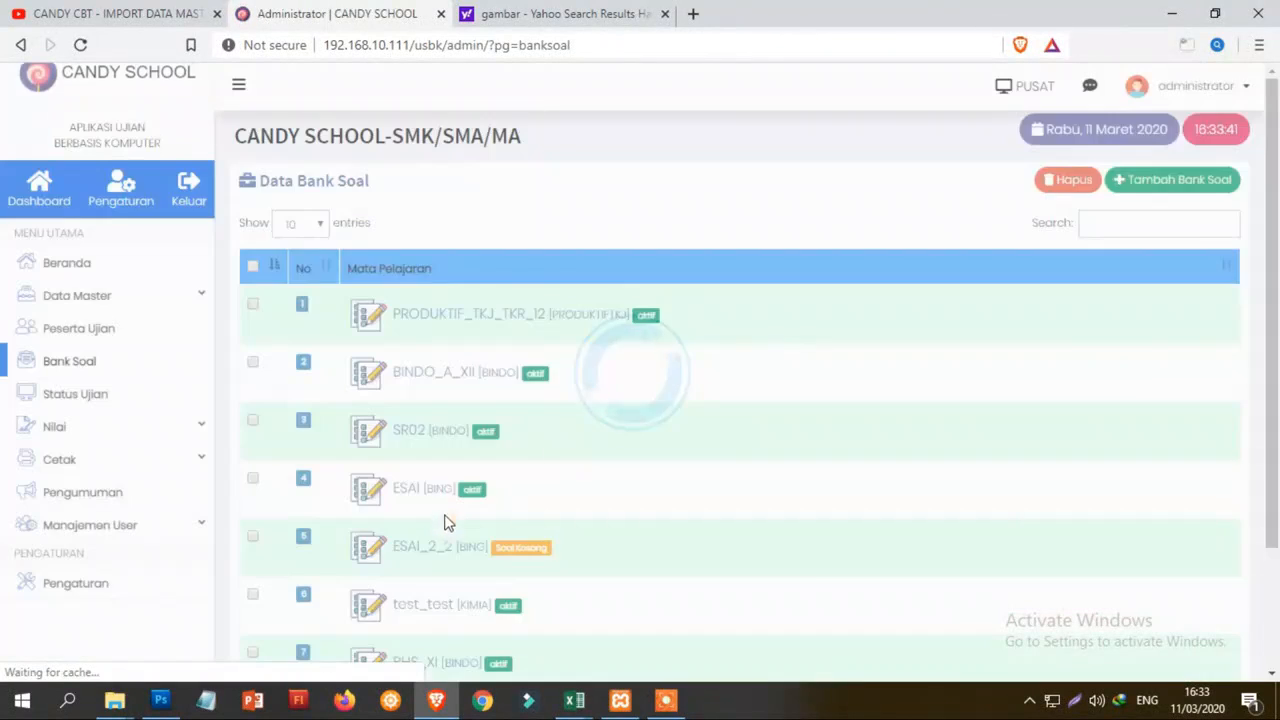
scroll(447, 522, "down", 3)
left_click(429, 517)
scroll(462, 519, "down", 2)
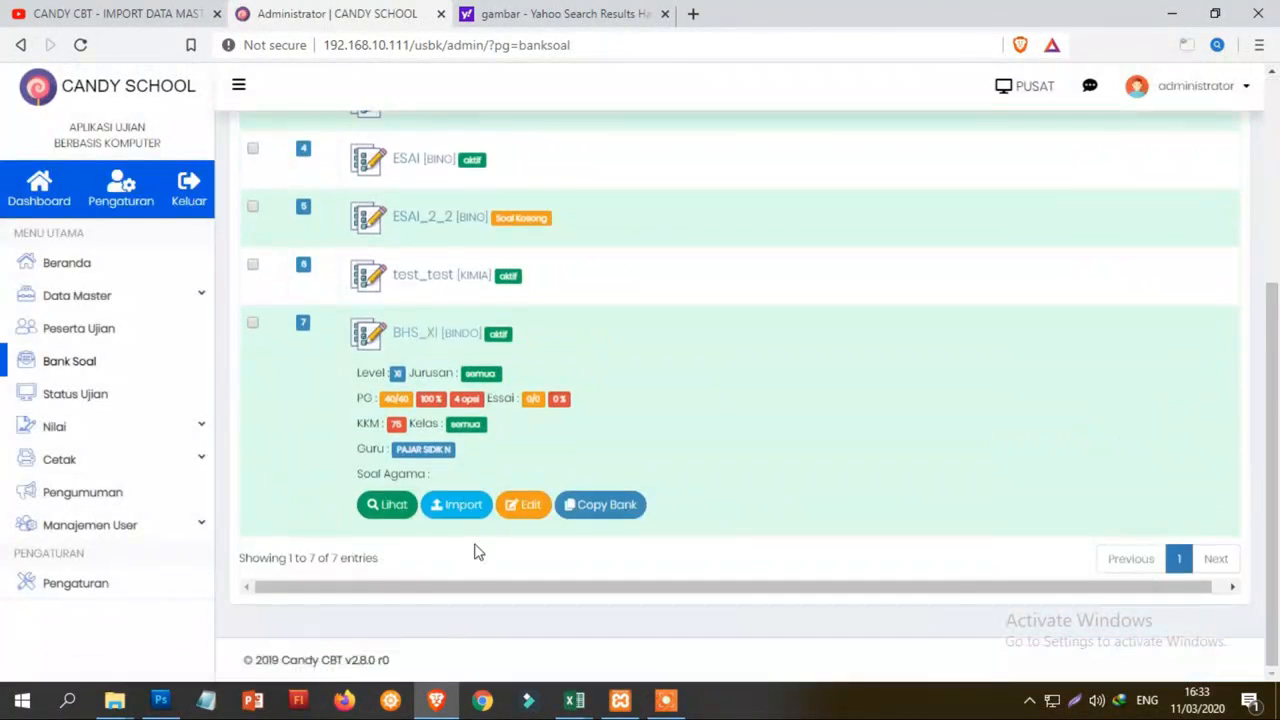
left_click(452, 510)
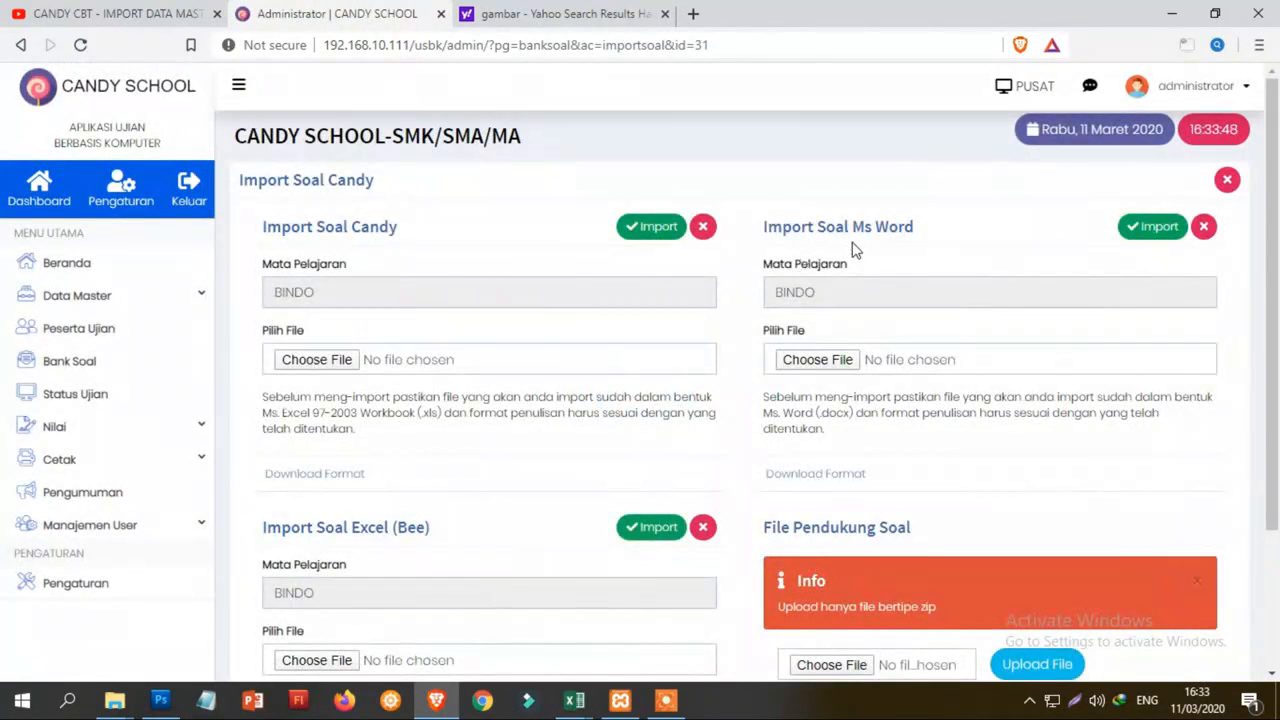
- Download the Import Soal Ms Word template as sample.docx into Downloads and open it in Word for editing
left_click(812, 475)
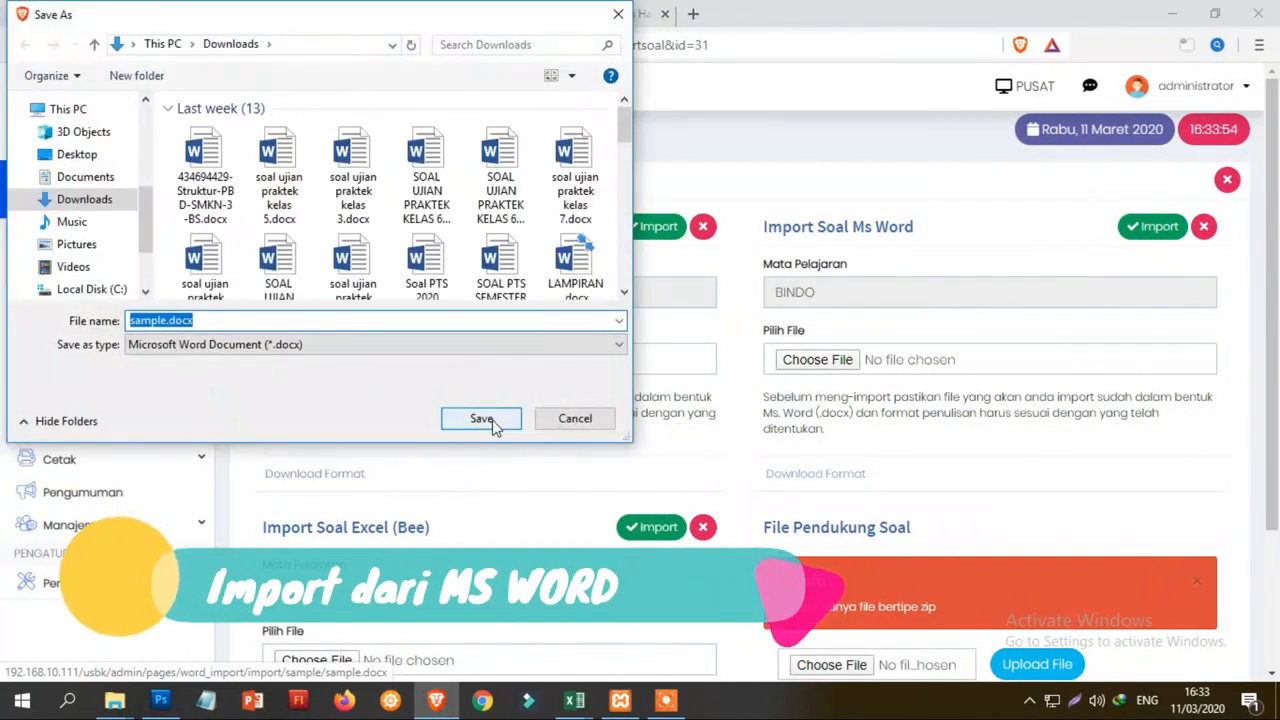
left_click(481, 419)
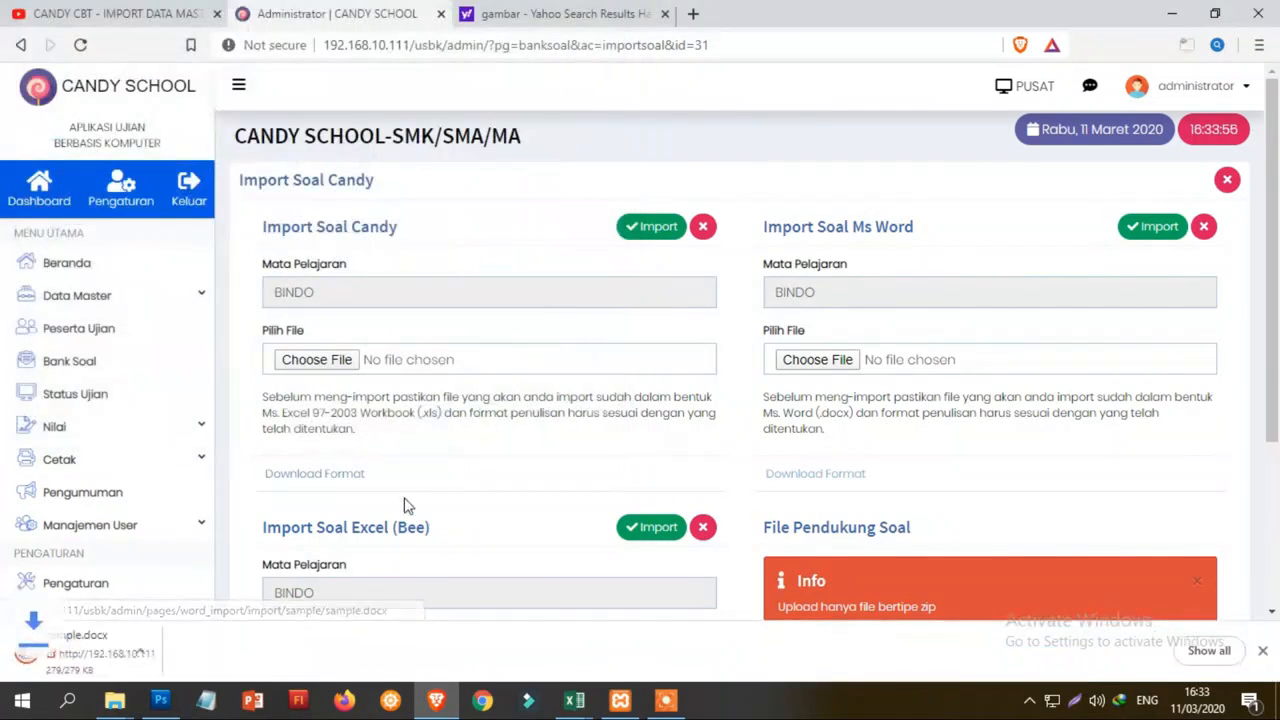
left_click(90, 645)
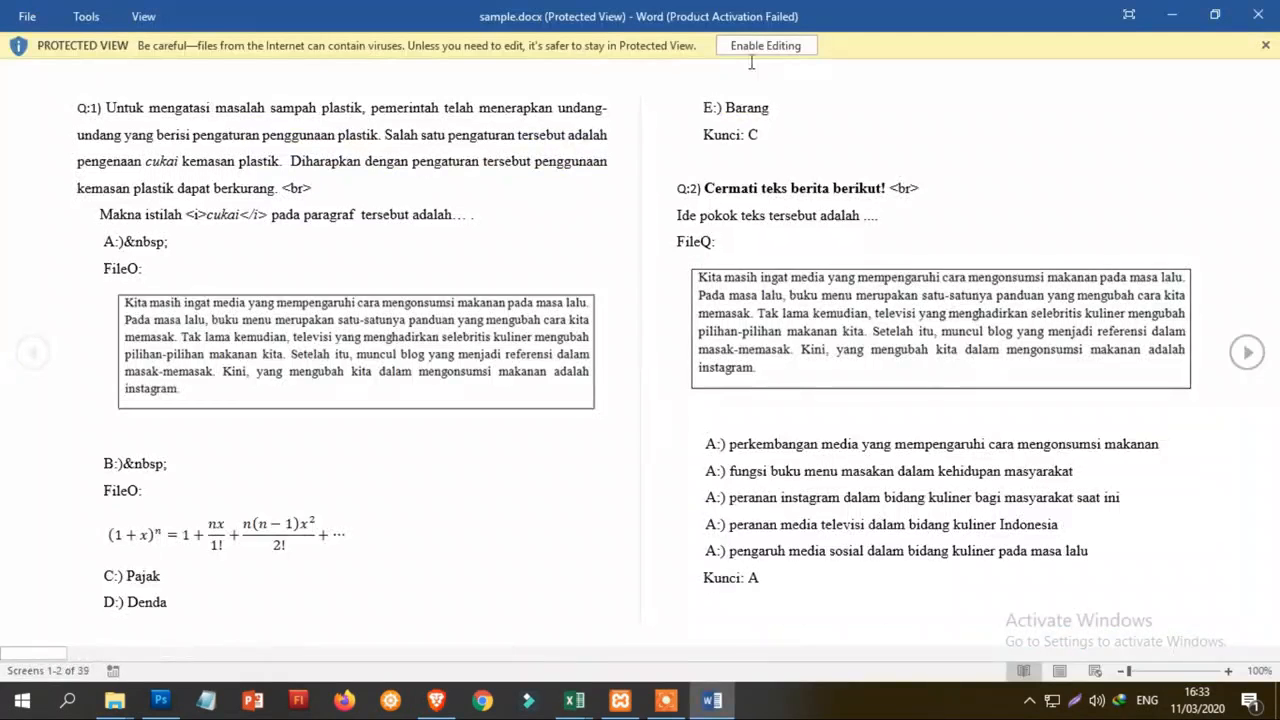
left_click(745, 46)
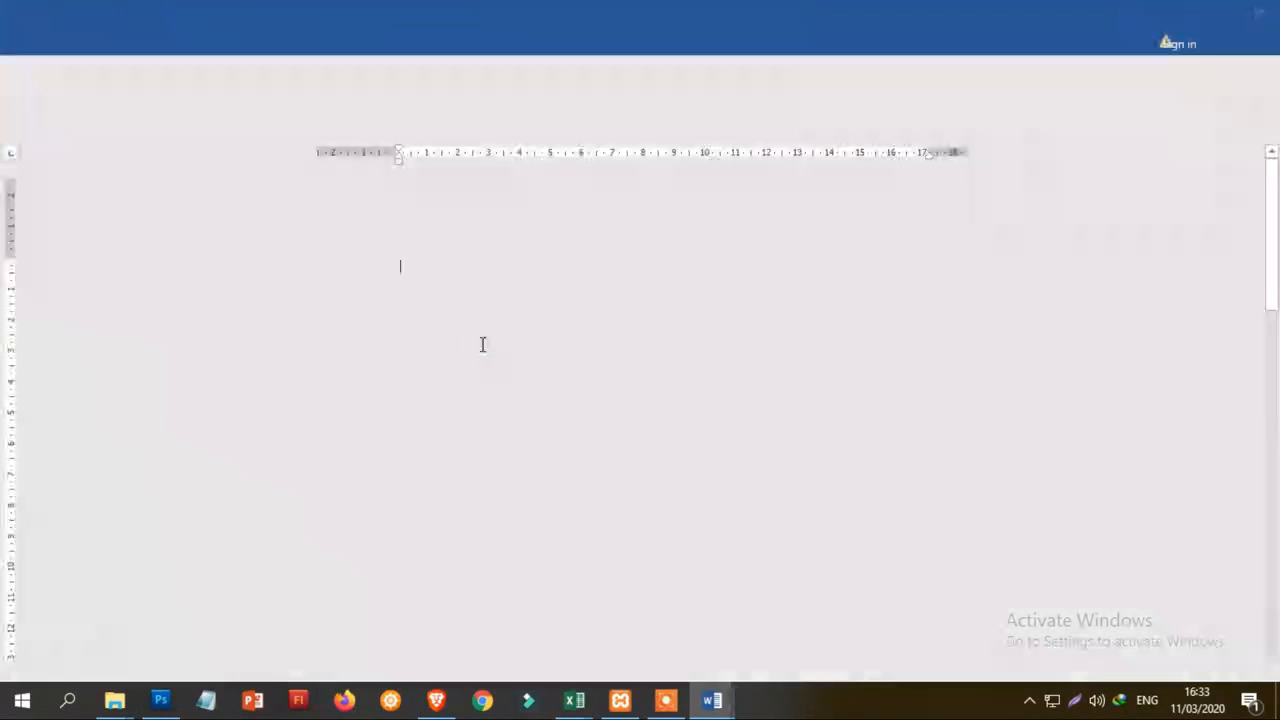
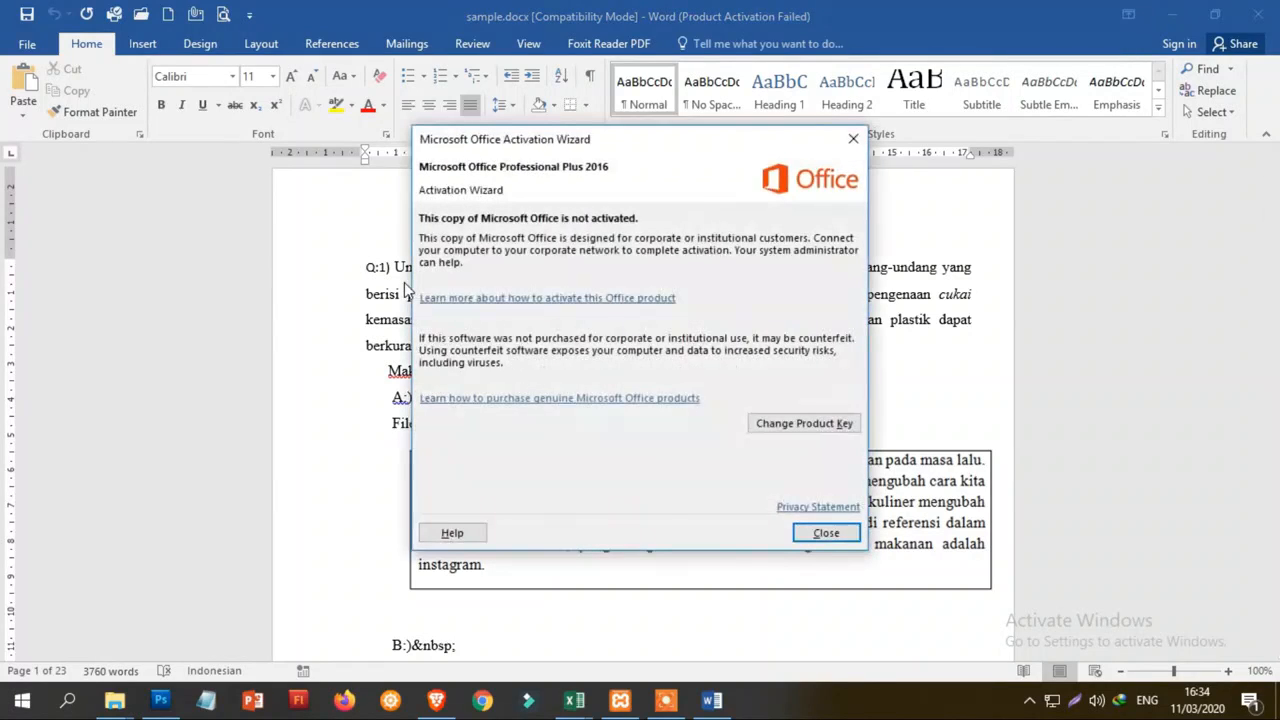
left_click(815, 535)
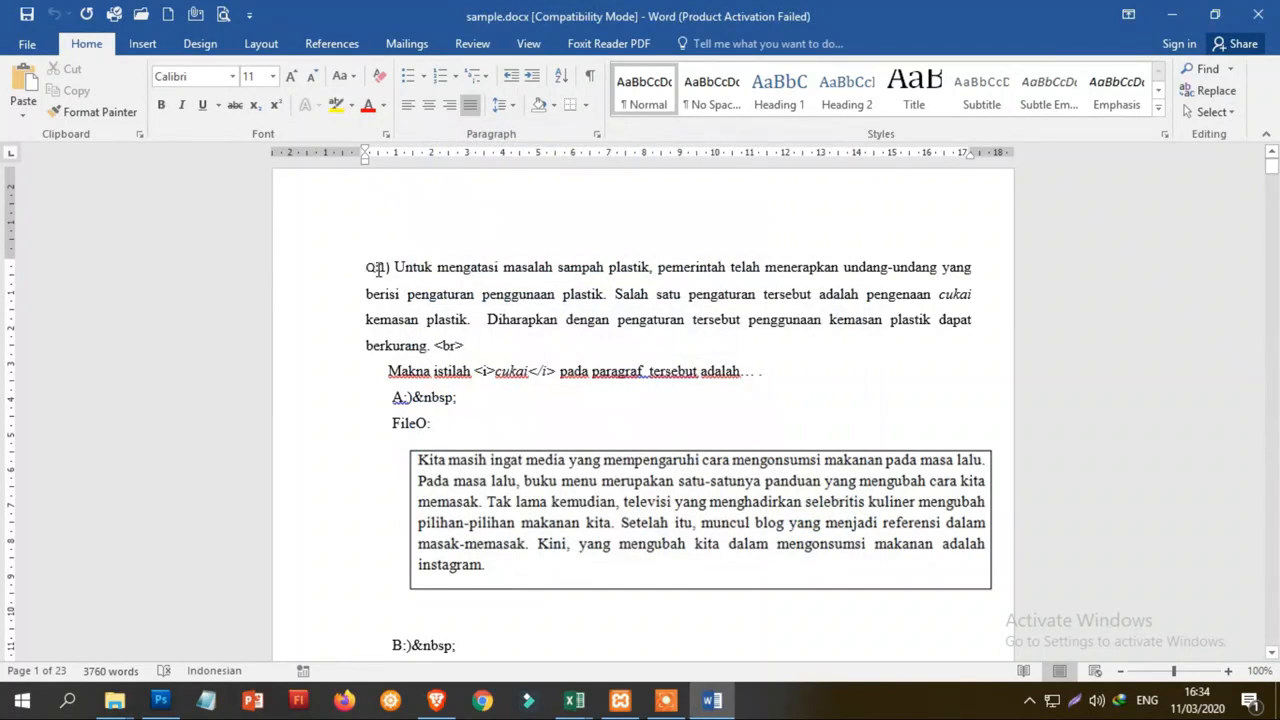
- Examine how question 1 is written in the template: its Q:1) marker, question text and <br> tag
left_click_drag(367, 267, 390, 268)
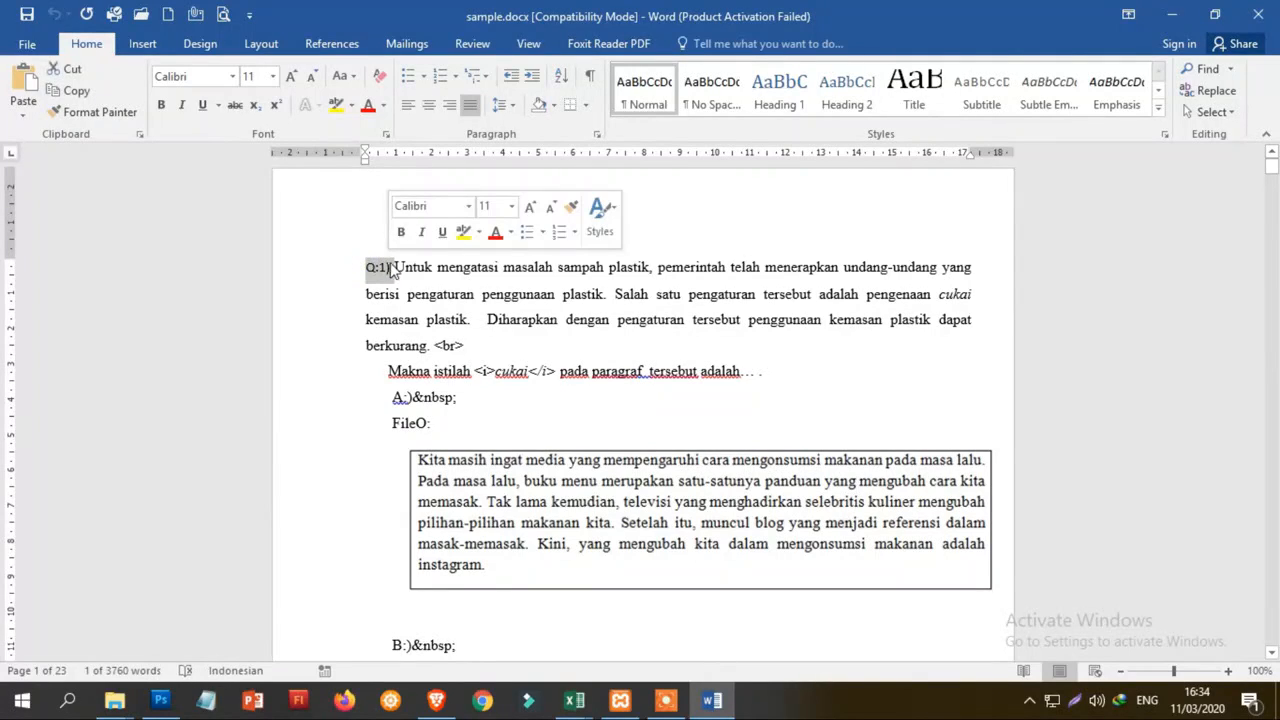
left_click(393, 268)
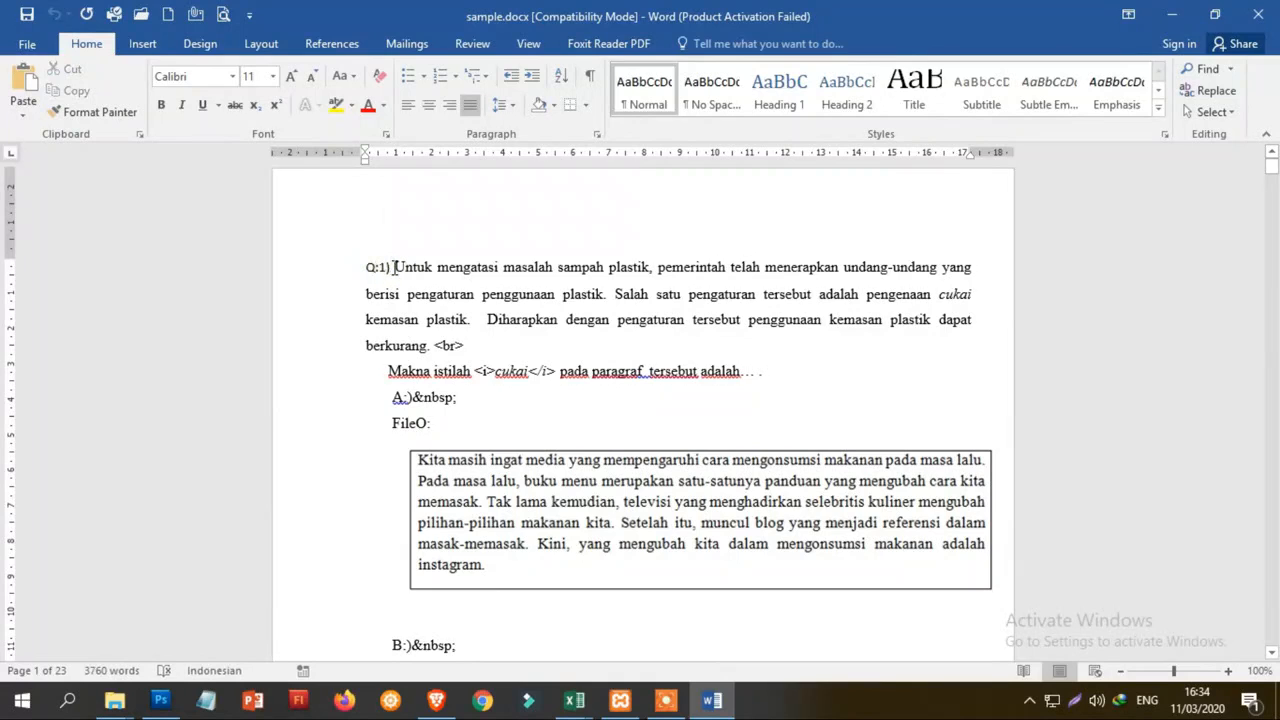
left_click_drag(395, 268, 435, 343)
left_click(436, 346)
left_click_drag(436, 346, 467, 345)
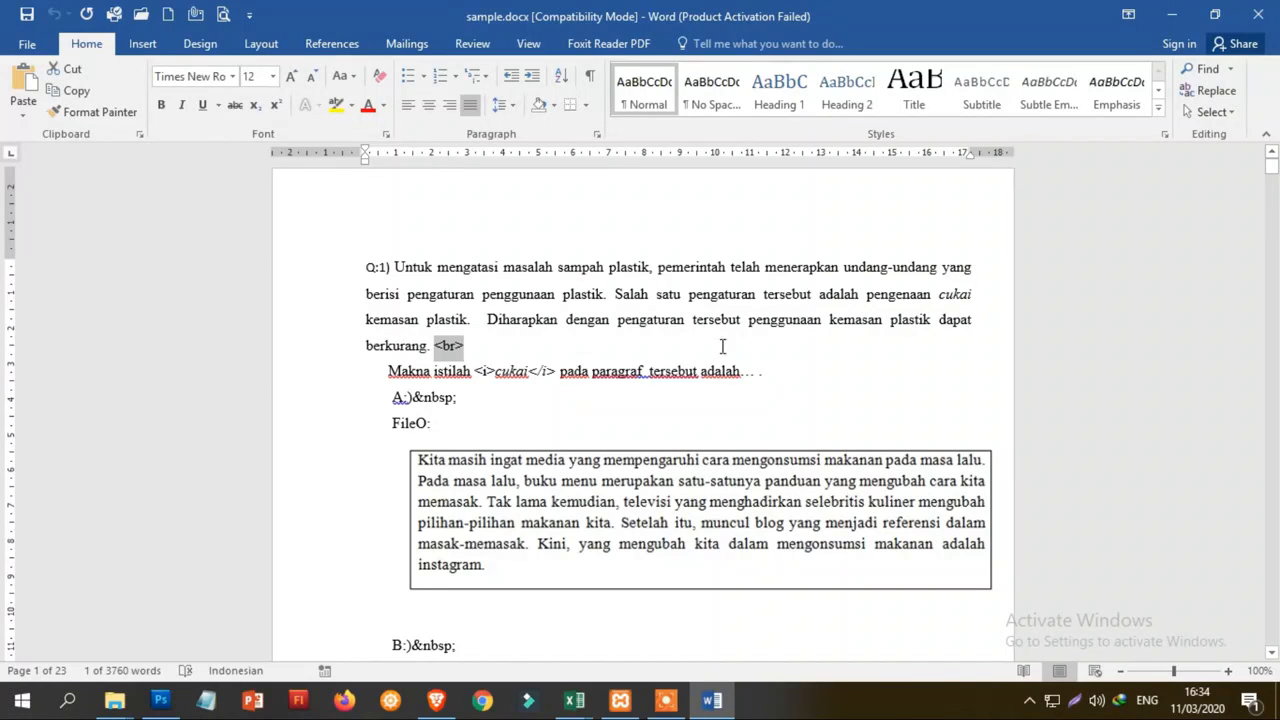
left_click(435, 370)
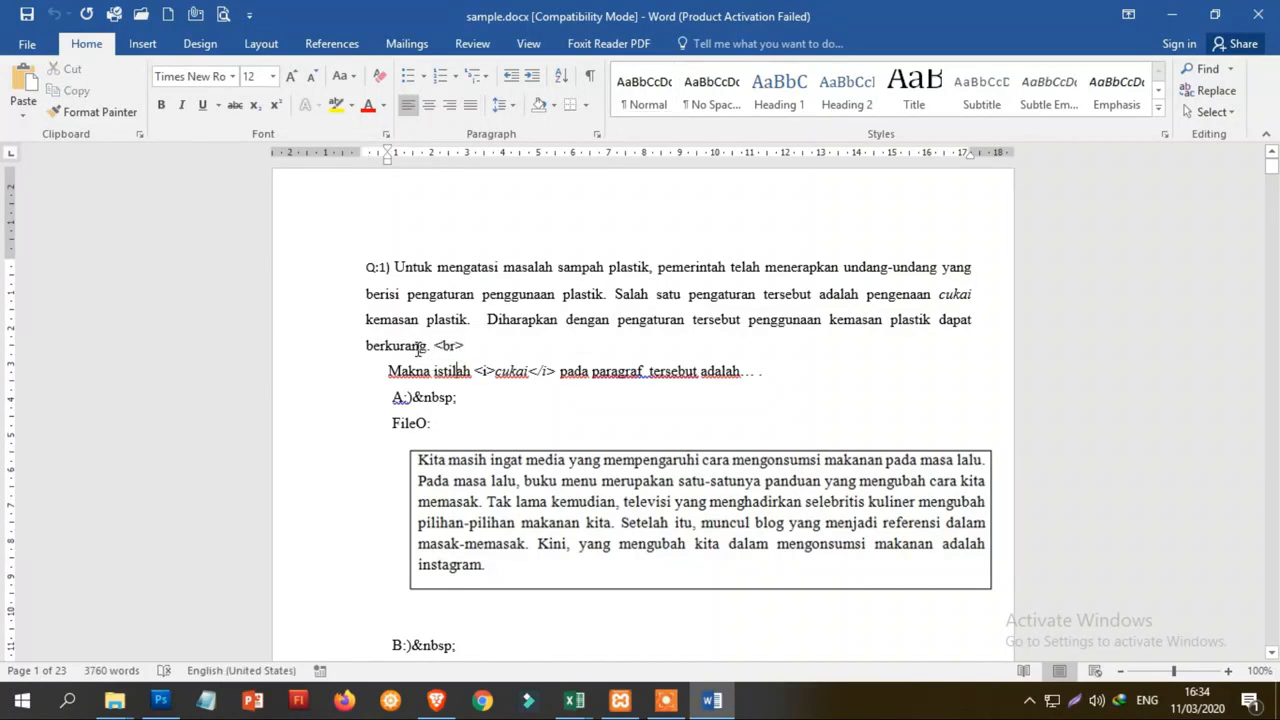
left_click_drag(436, 342, 468, 345)
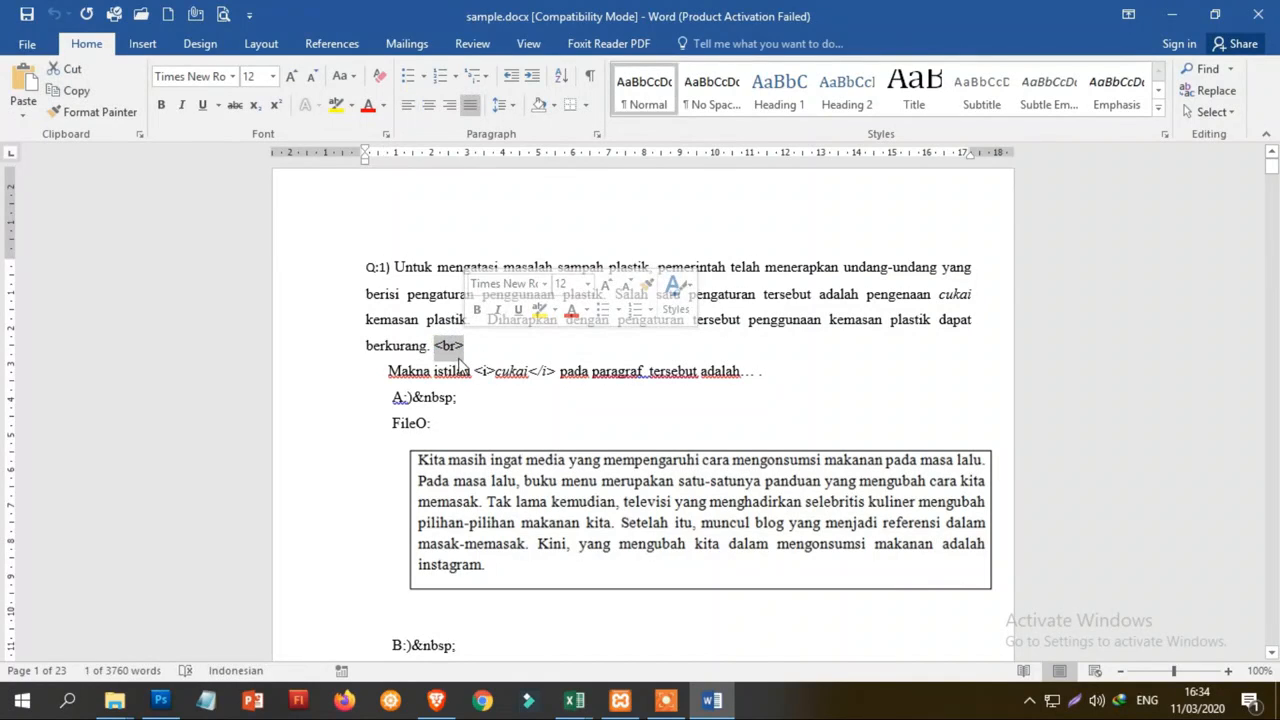
- Examine the <br> line-break tag and the <i></i> italic tags around "cukai" in question 1 of the template
left_click(437, 345)
left_click_drag(437, 345, 466, 346)
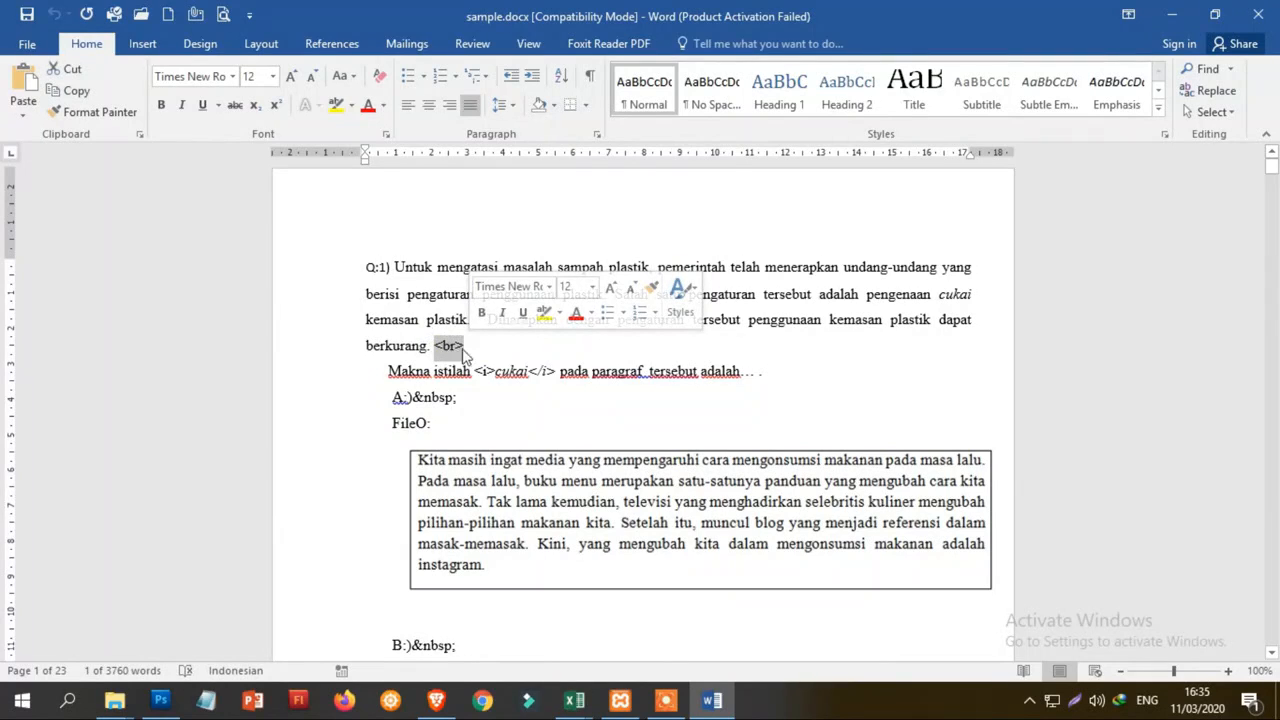
left_click(391, 371)
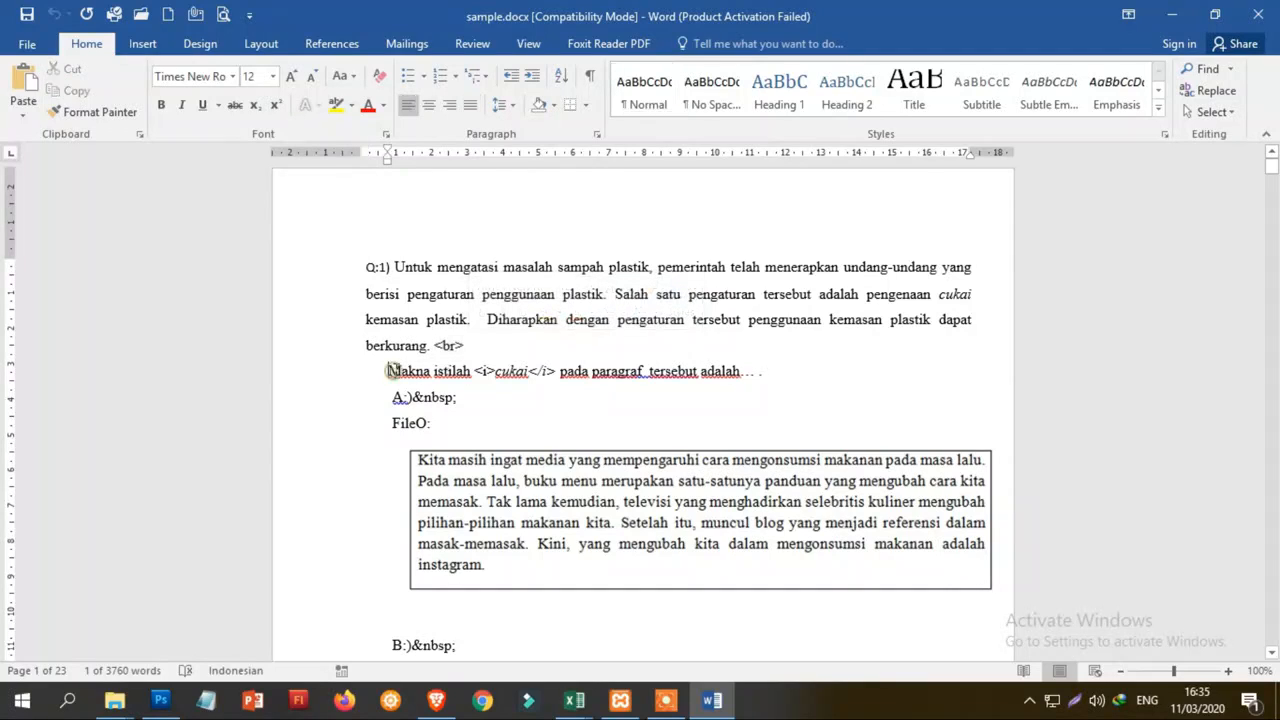
left_click_drag(476, 370, 494, 371)
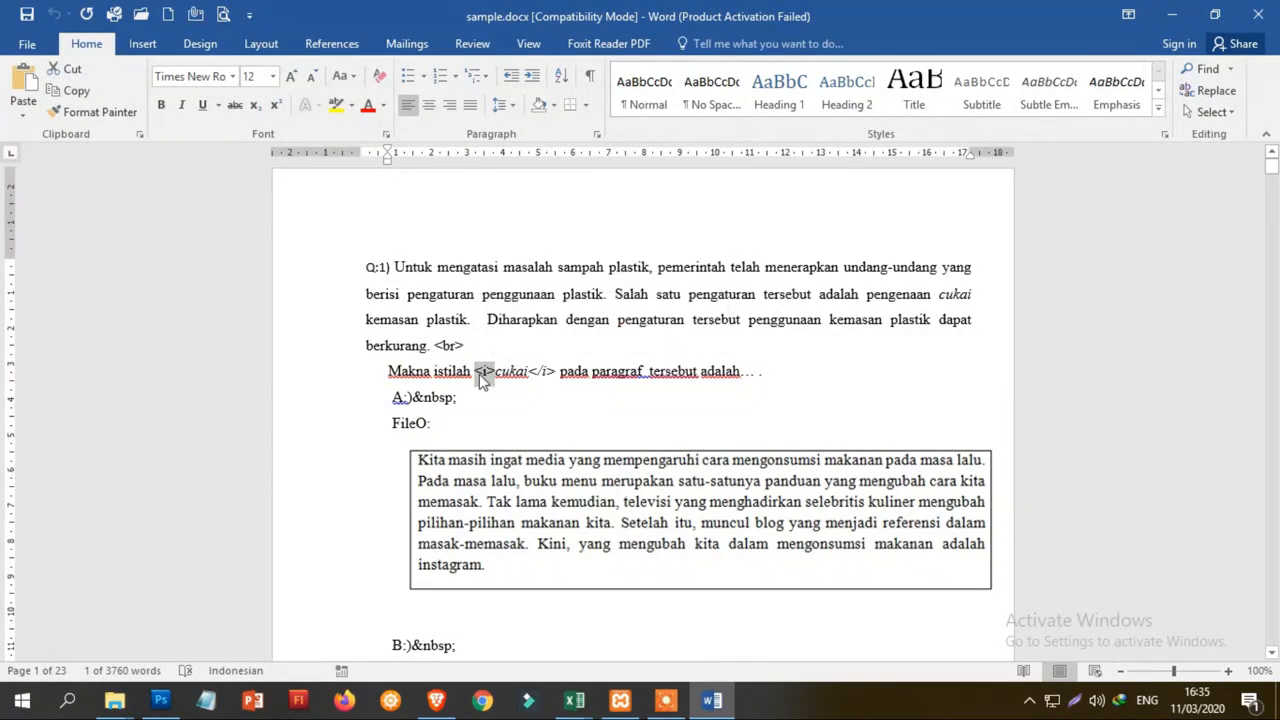
left_click(493, 371)
left_click_drag(557, 372, 466, 346)
left_click(407, 371)
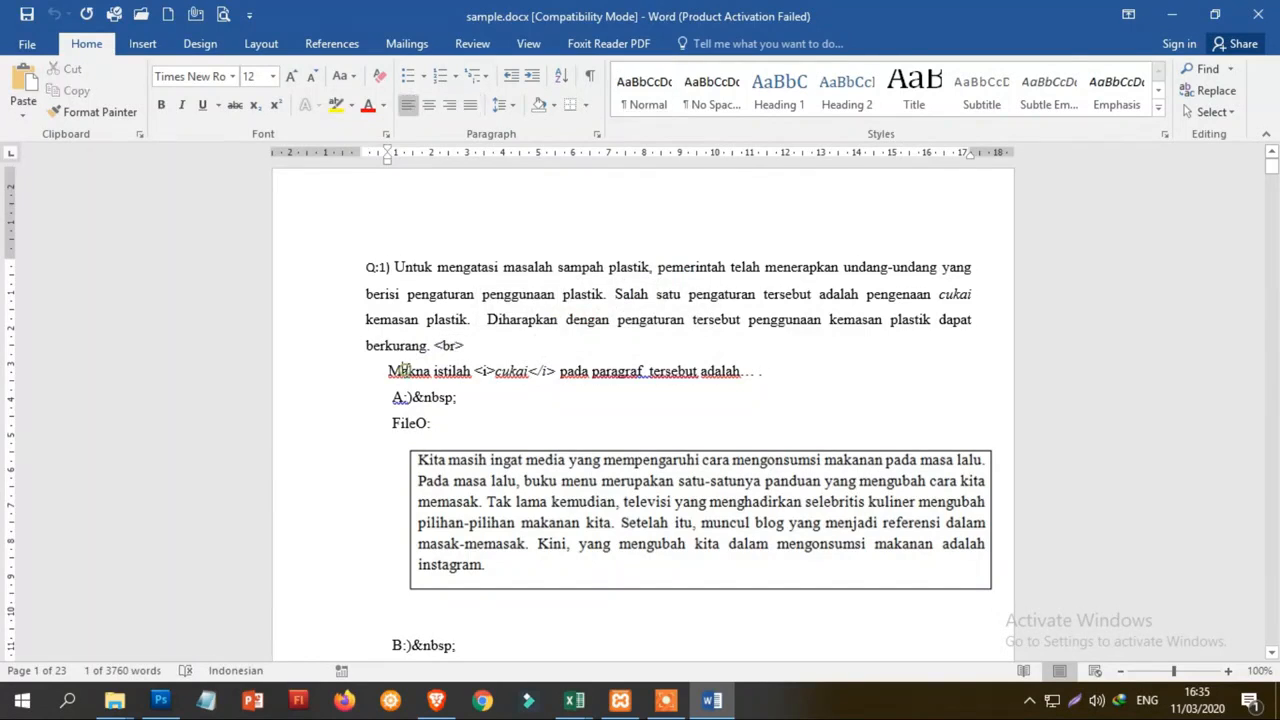
- Examine how option A of question 1 combines A:)&nbsp; with a FileO: line and an inserted text image
scroll(445, 392, "down", 2)
left_click(783, 295)
mouse_move(395, 309)
left_mouse_down()
mouse_move(415, 308)
mouse_move(390, 313)
left_mouse_up()
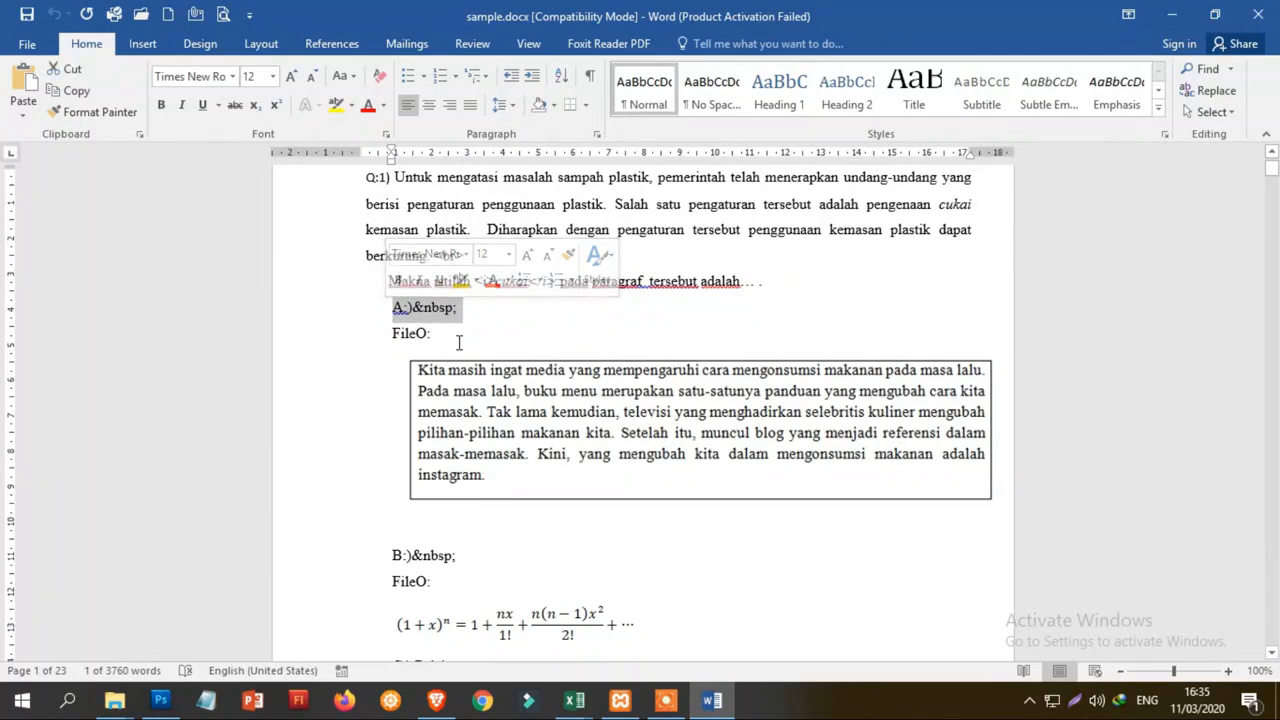
scroll(452, 318, "down", 2)
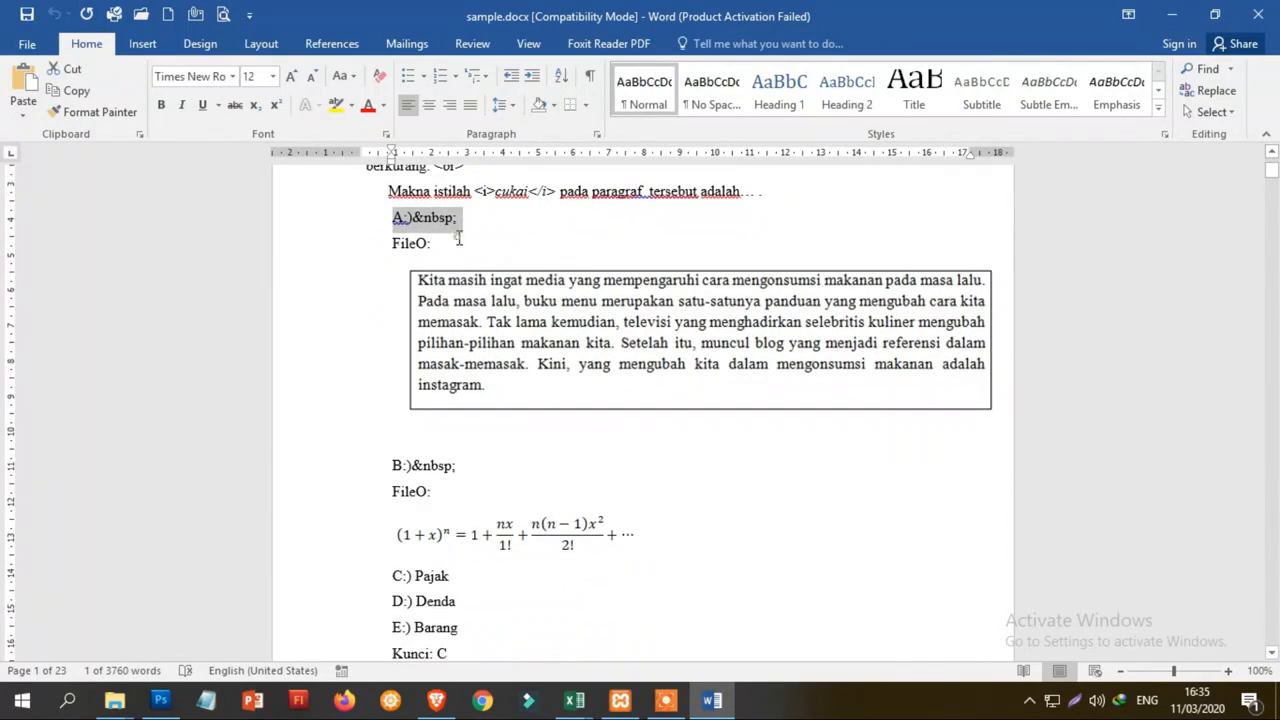
left_click(458, 240)
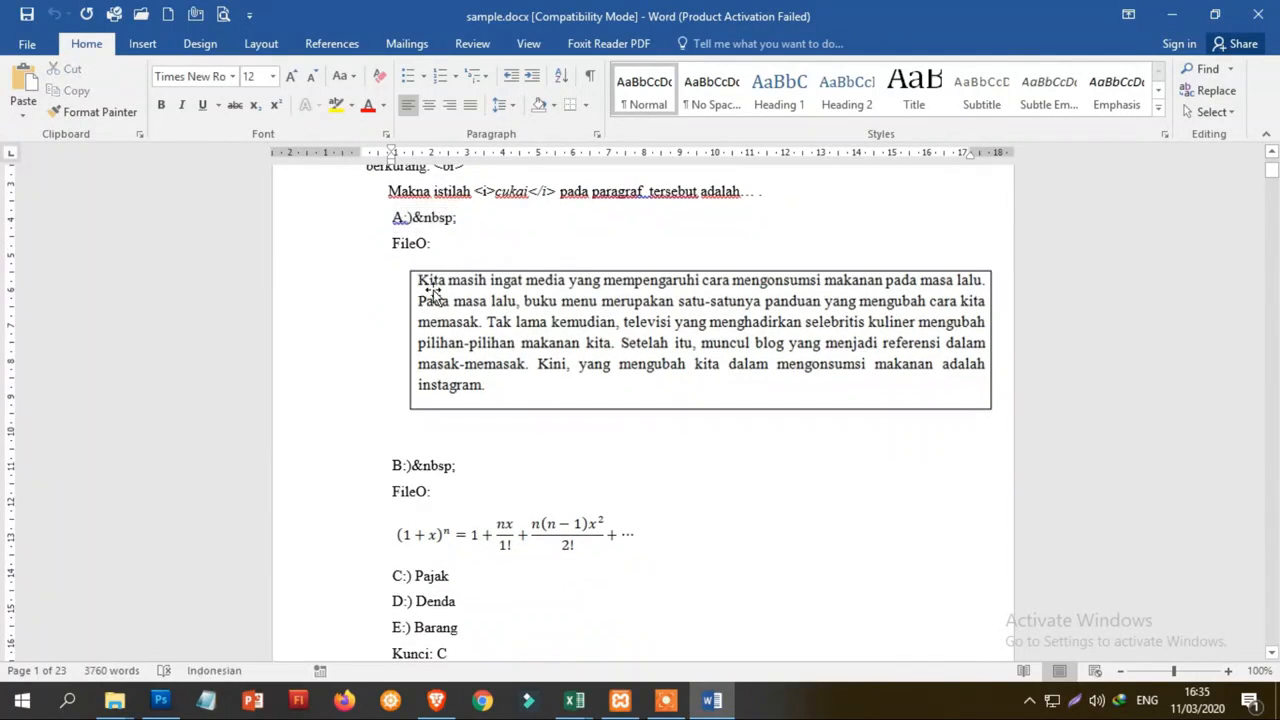
scroll(466, 346, "up", 1)
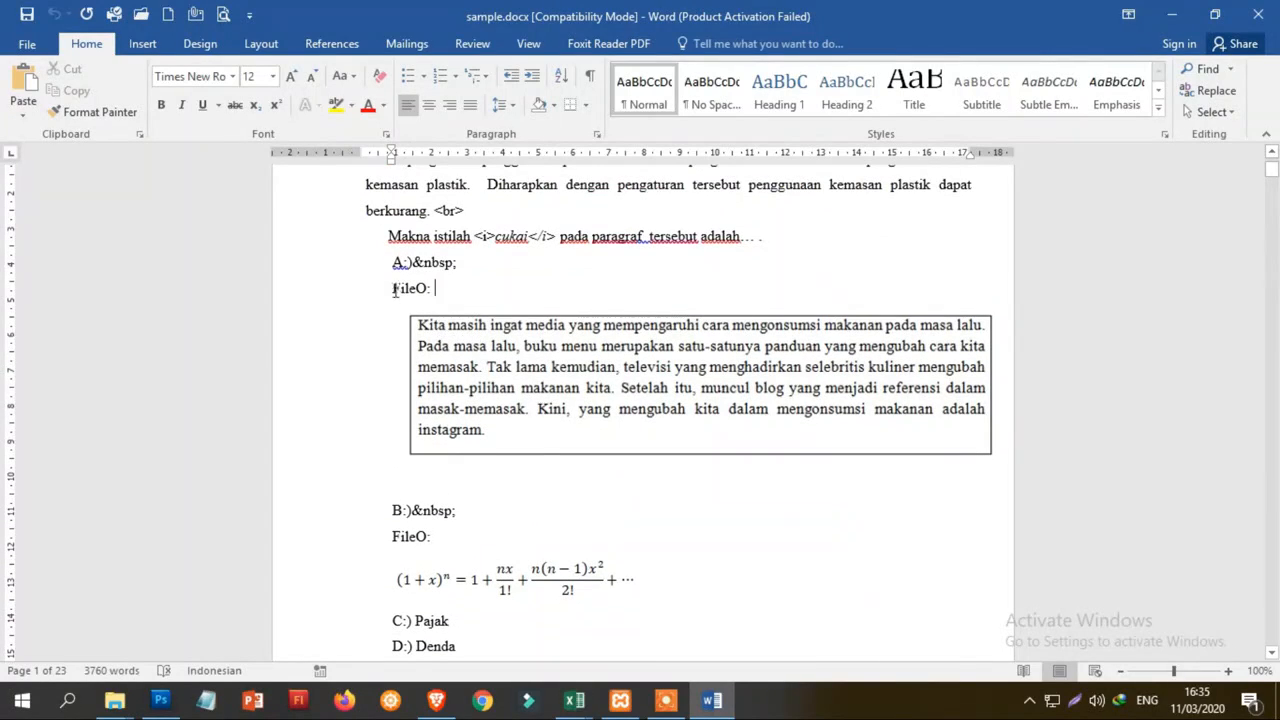
left_click_drag(392, 288, 438, 295)
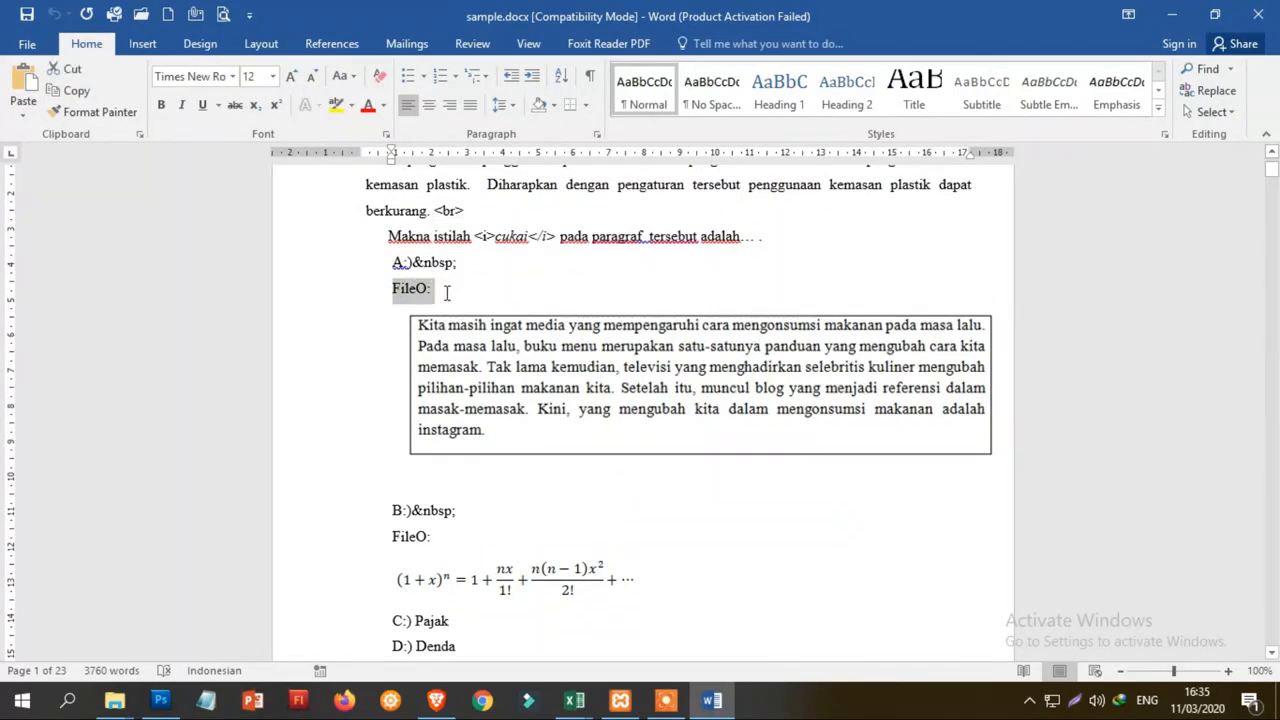
left_click(440, 300)
left_click(426, 334)
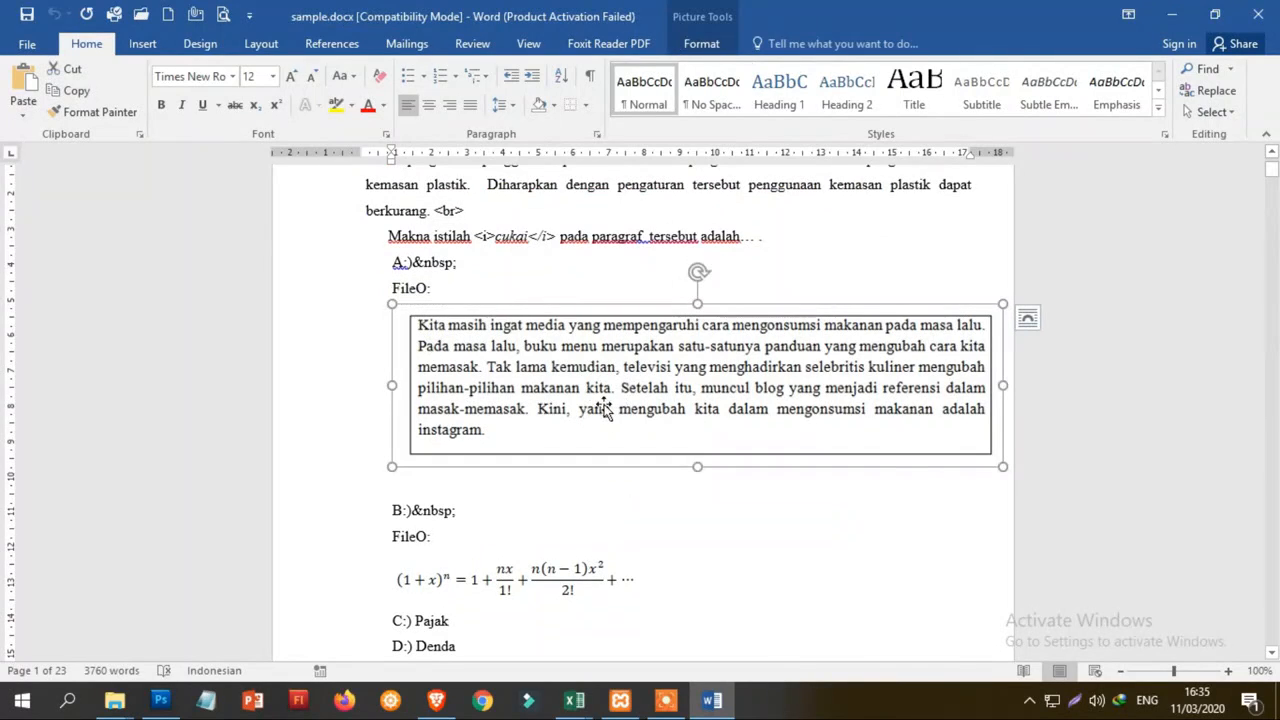
left_click(440, 289)
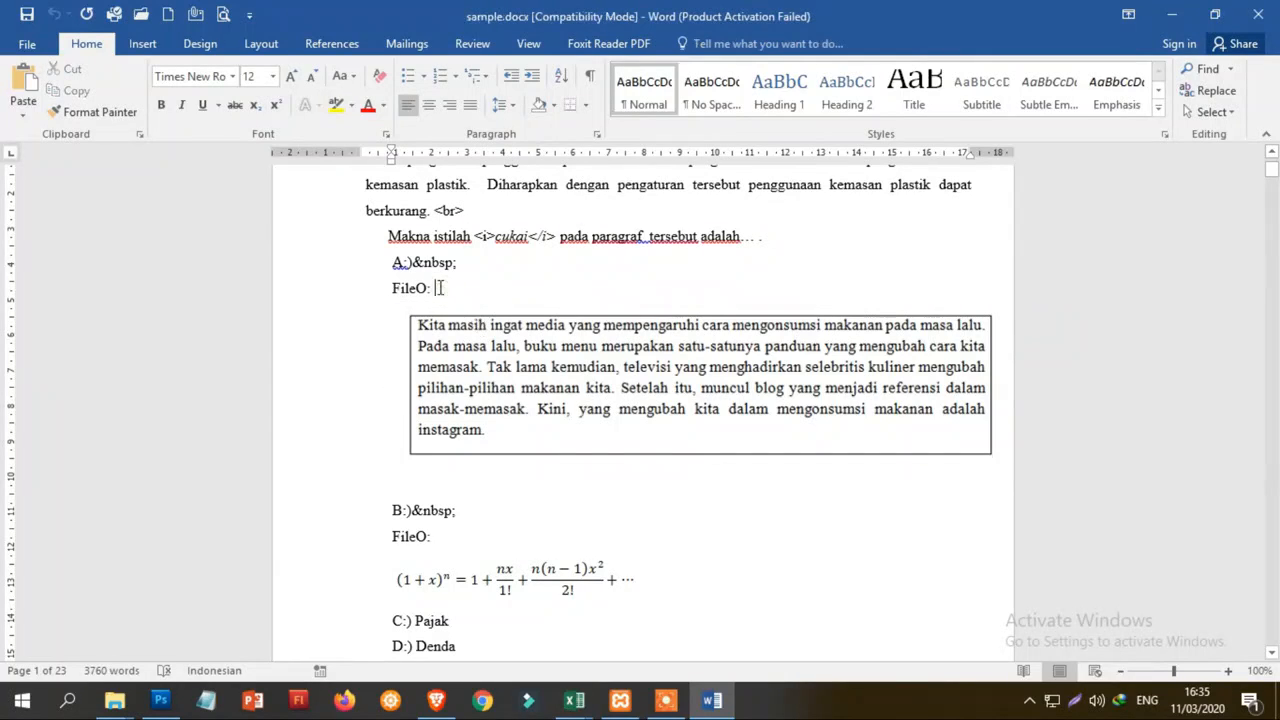
- Examine how option B of question 1 uses &nbsp; and FileO: with the formula image beneath it
scroll(503, 415, "down", 2)
left_click_drag(404, 421, 441, 448)
left_click(525, 484)
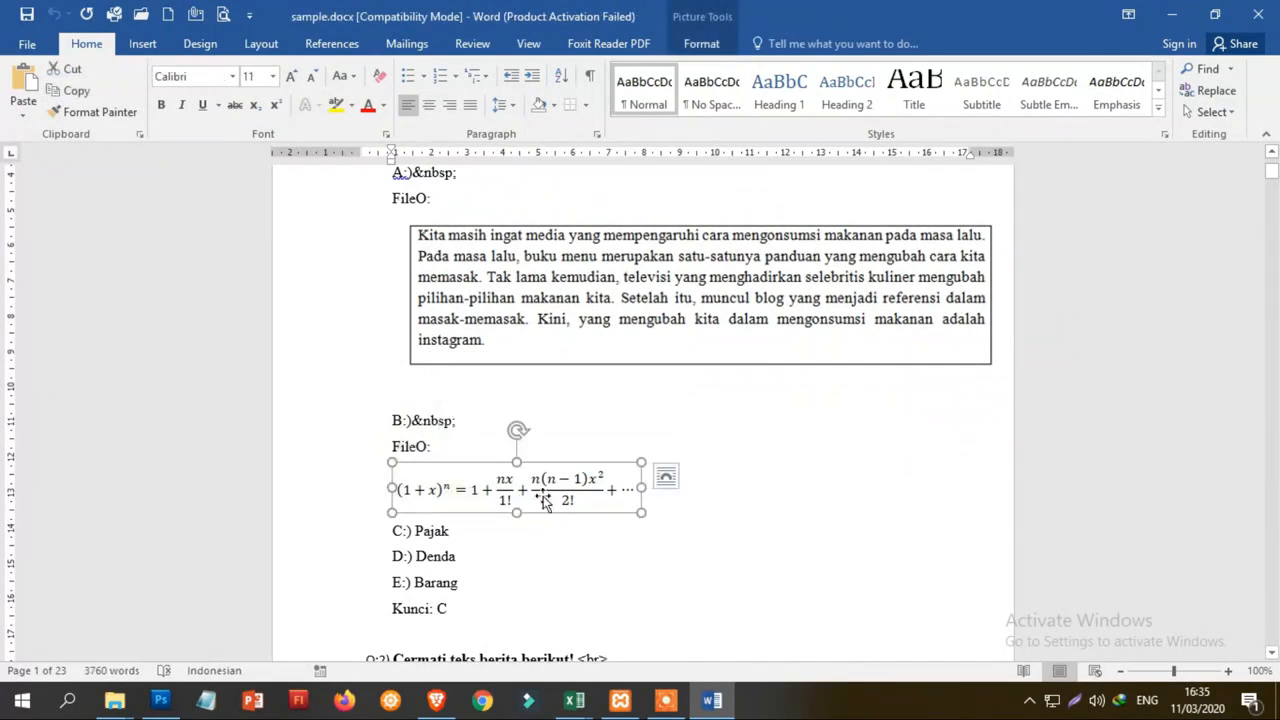
scroll(527, 388, "down", 2)
left_click(459, 355)
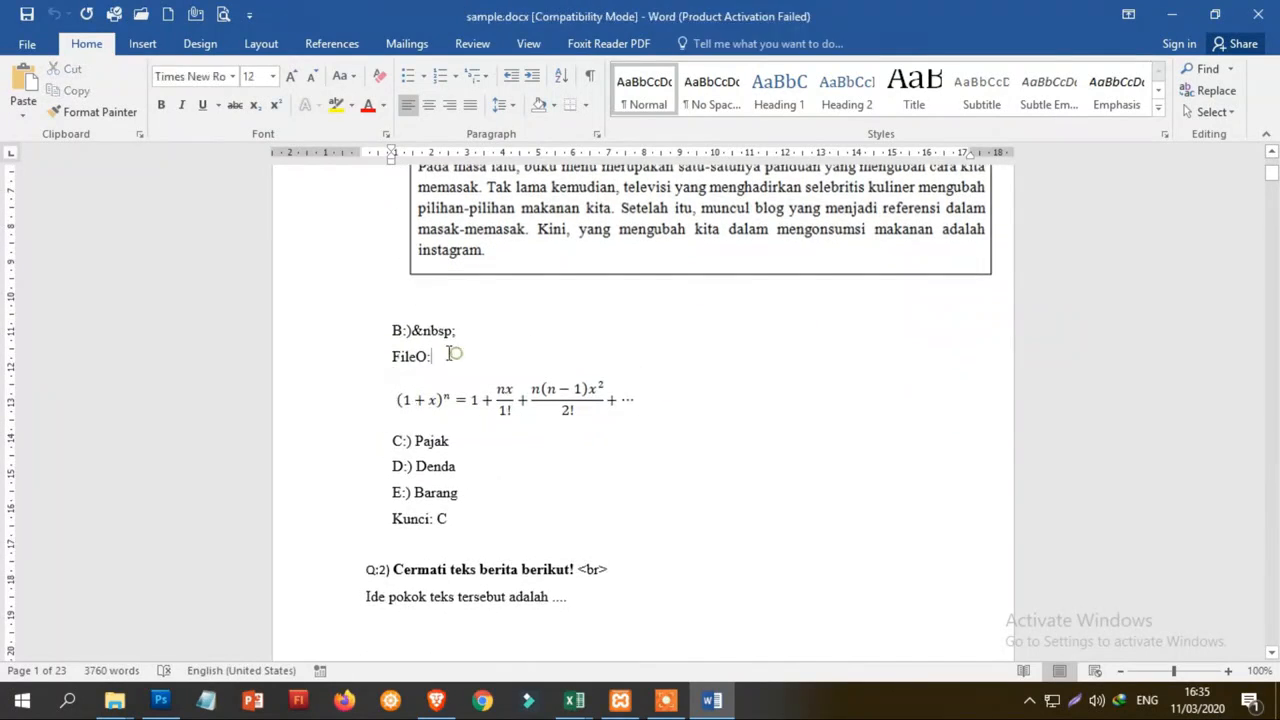
left_click(433, 410)
scroll(430, 400, "down", 2)
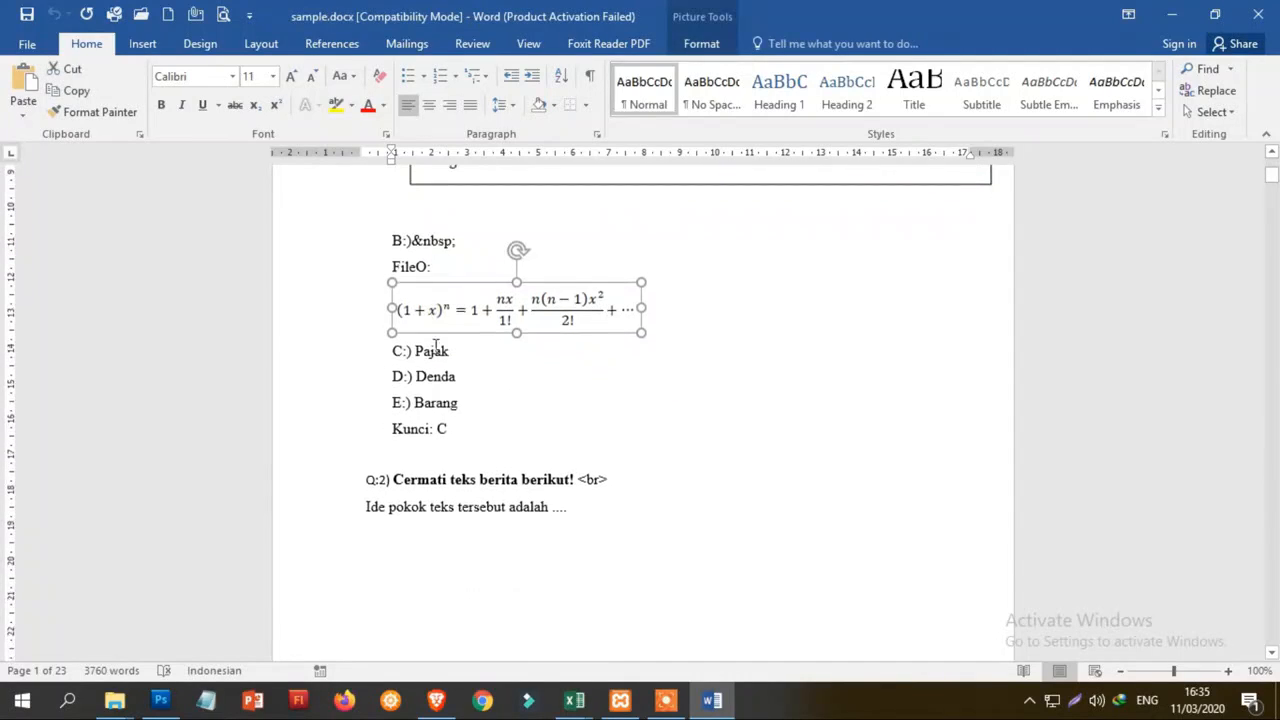
- Check the format of the plain text options C to E and the Kunci answer-key line of question 1
left_click(437, 358)
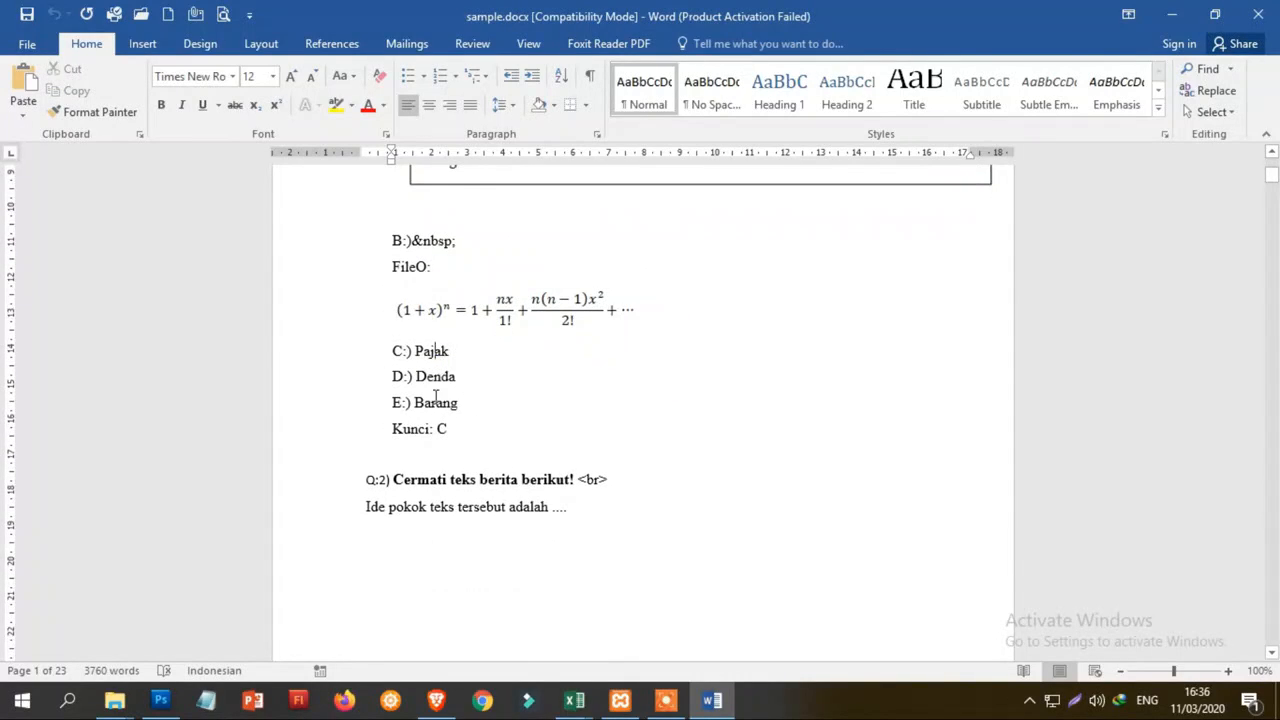
left_click_drag(396, 350, 412, 351)
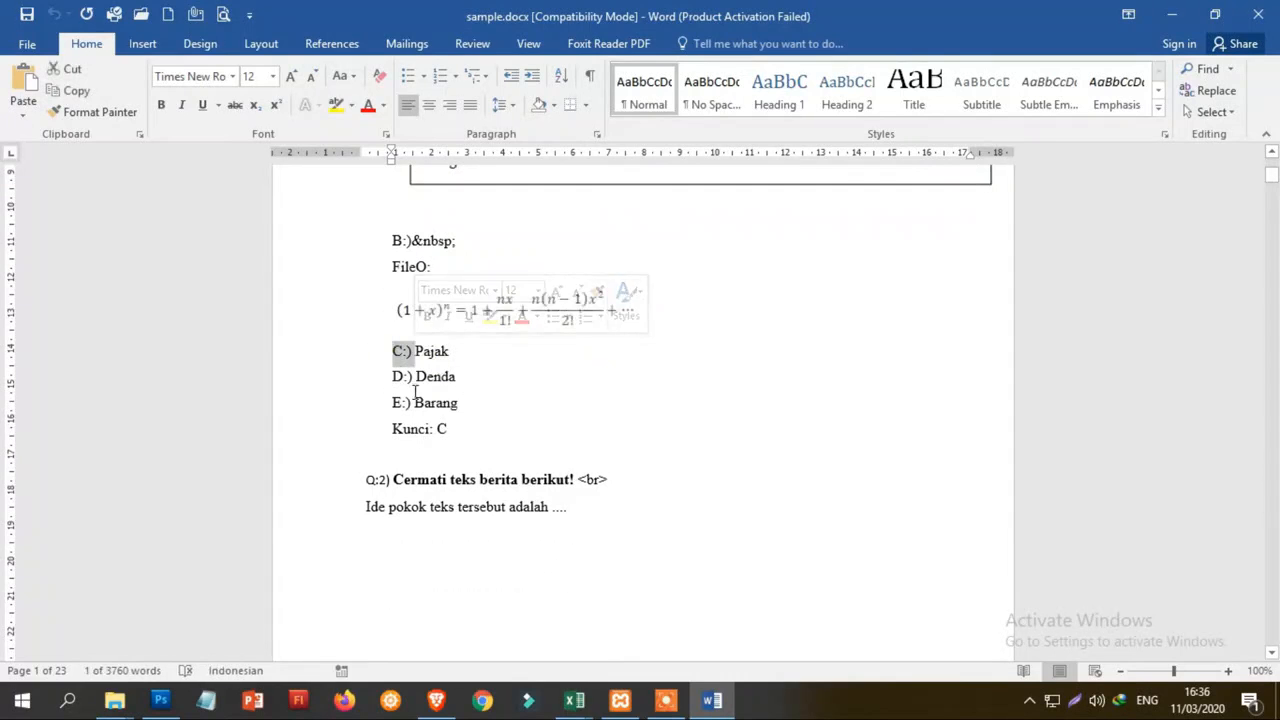
left_click_drag(392, 430, 468, 431)
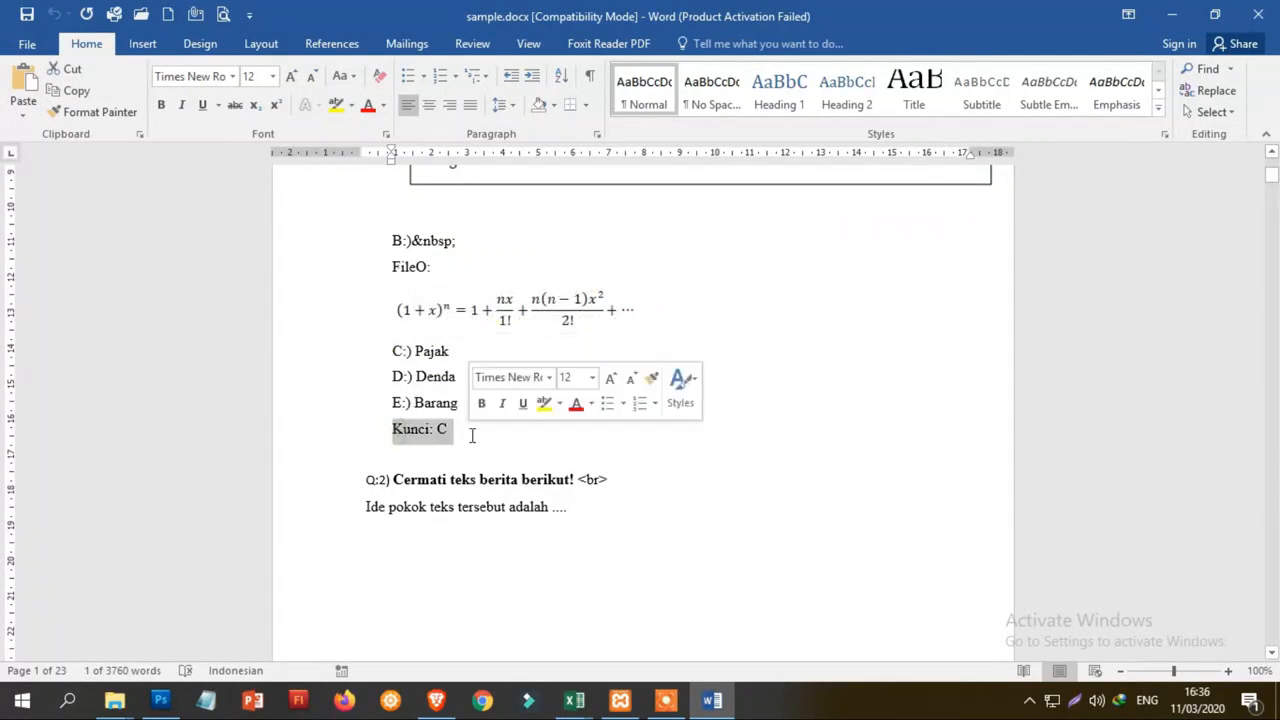
- Skim the template's following questions, comparing their A:) options, Kunci lines and the FileQ: content of question 7
scroll(425, 364, "down", 6)
scroll(427, 358, "down", 20)
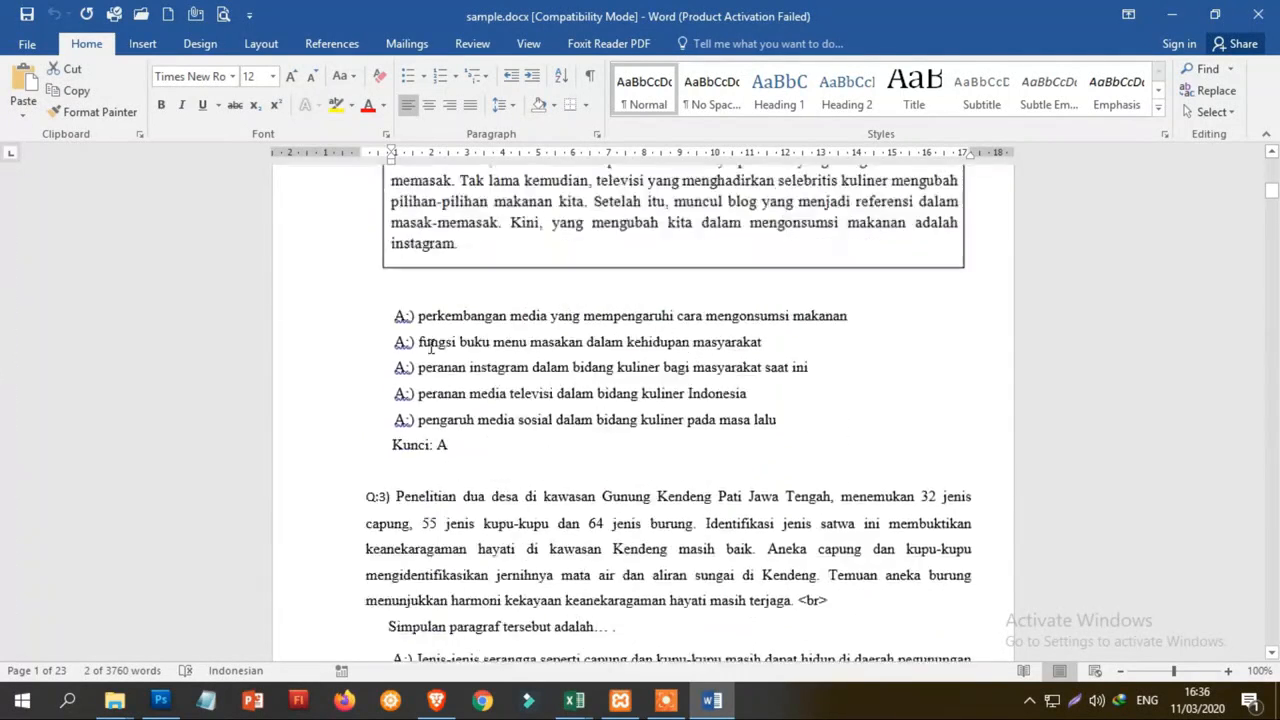
scroll(438, 355, "down", 15)
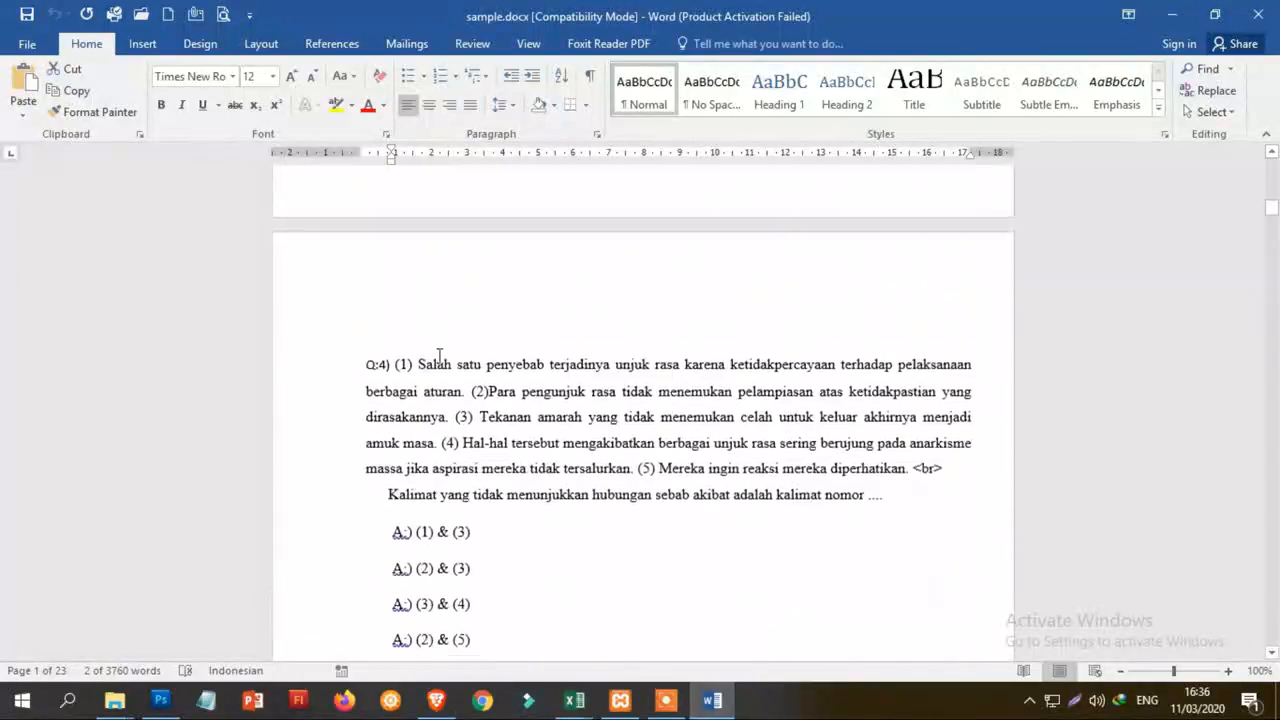
scroll(440, 356, "down", 15)
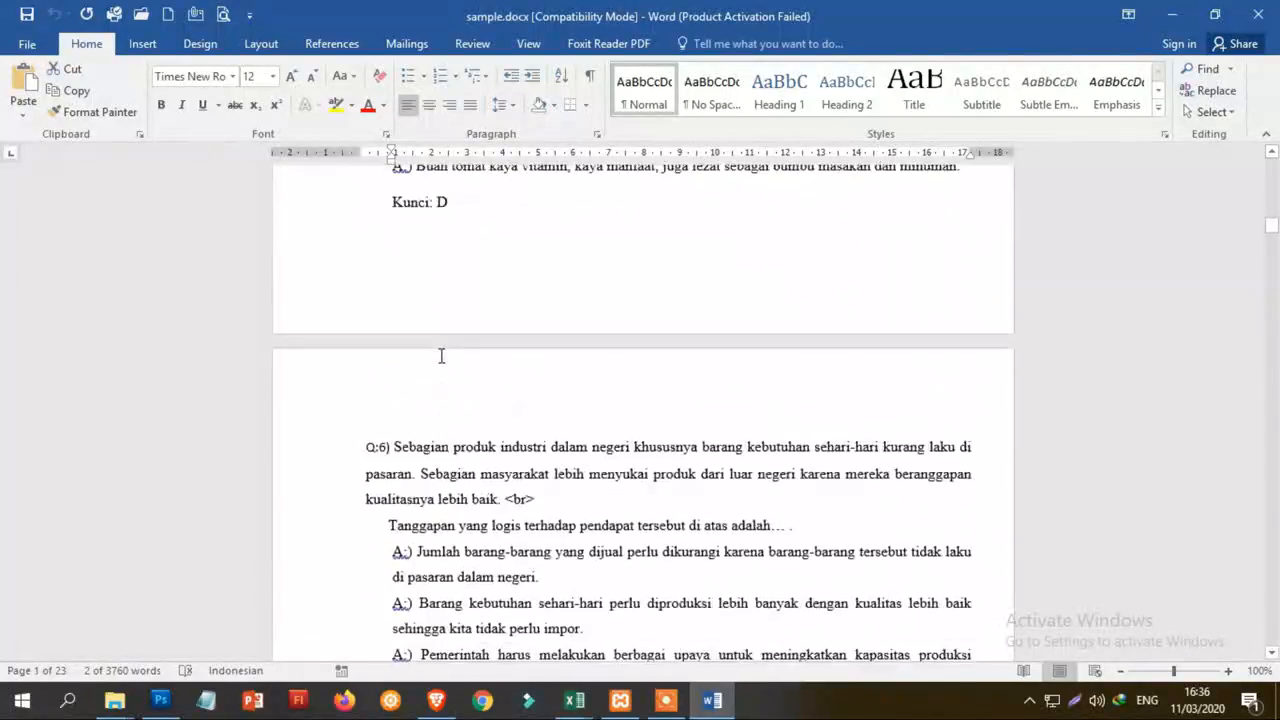
scroll(443, 360, "down", 15)
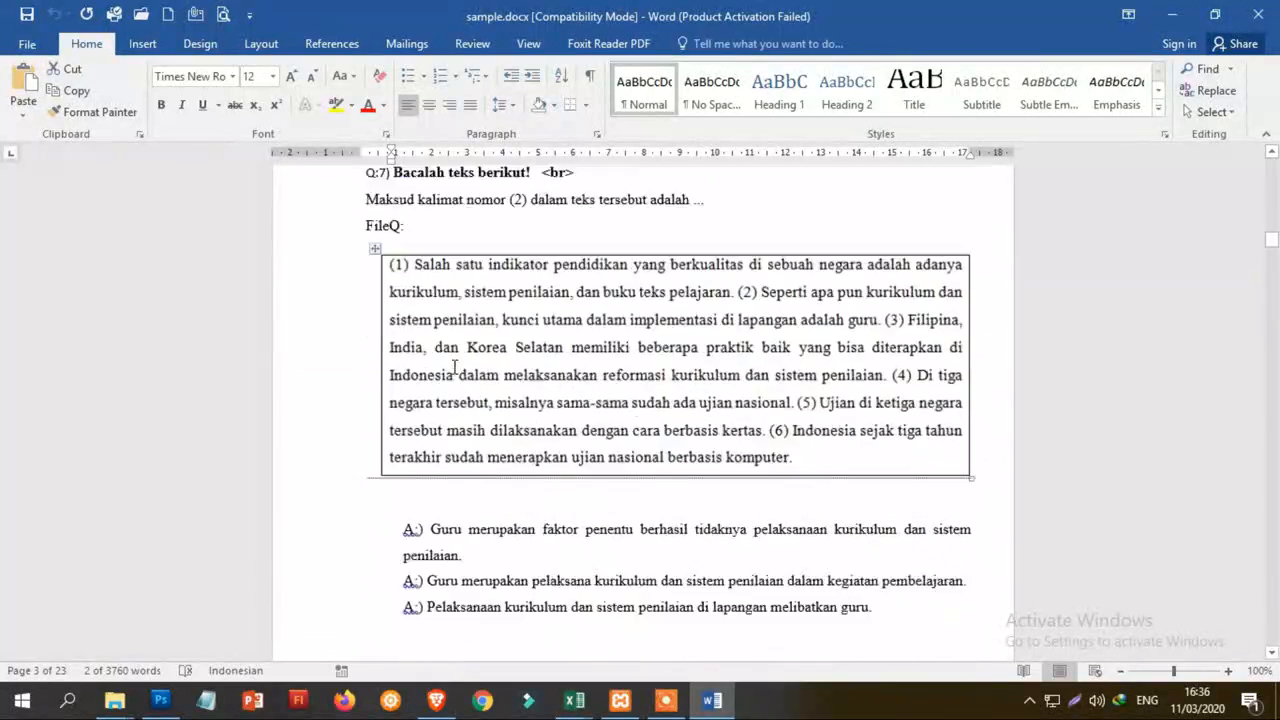
scroll(455, 370, "down", 5)
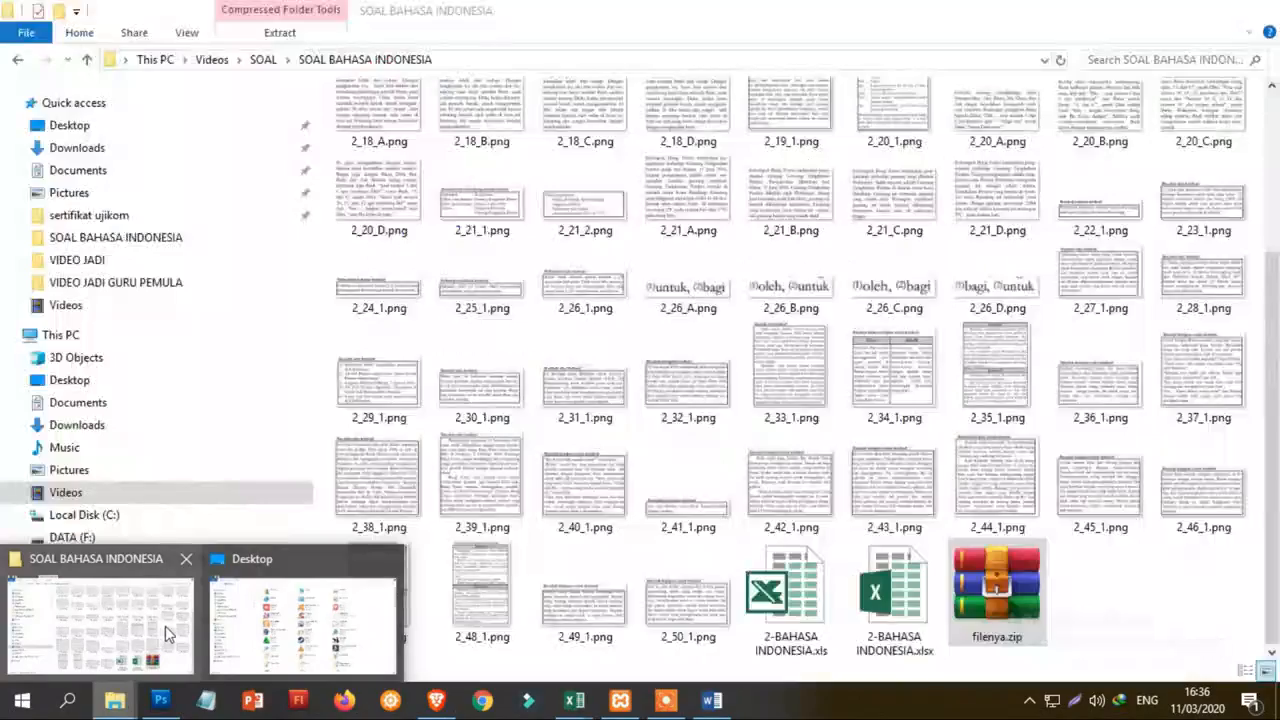
- Go up to the SOAL folder in File Explorer and open IPA PAT.docx in Word
left_click(165, 626)
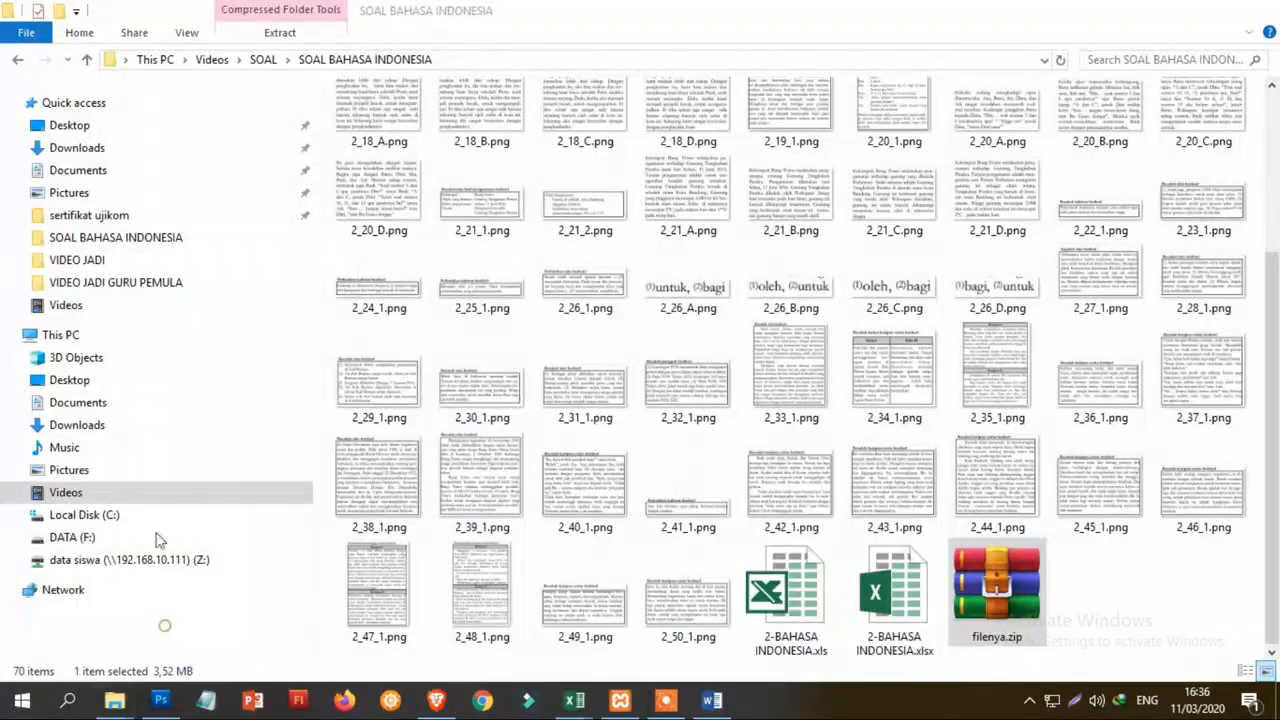
left_click(19, 60)
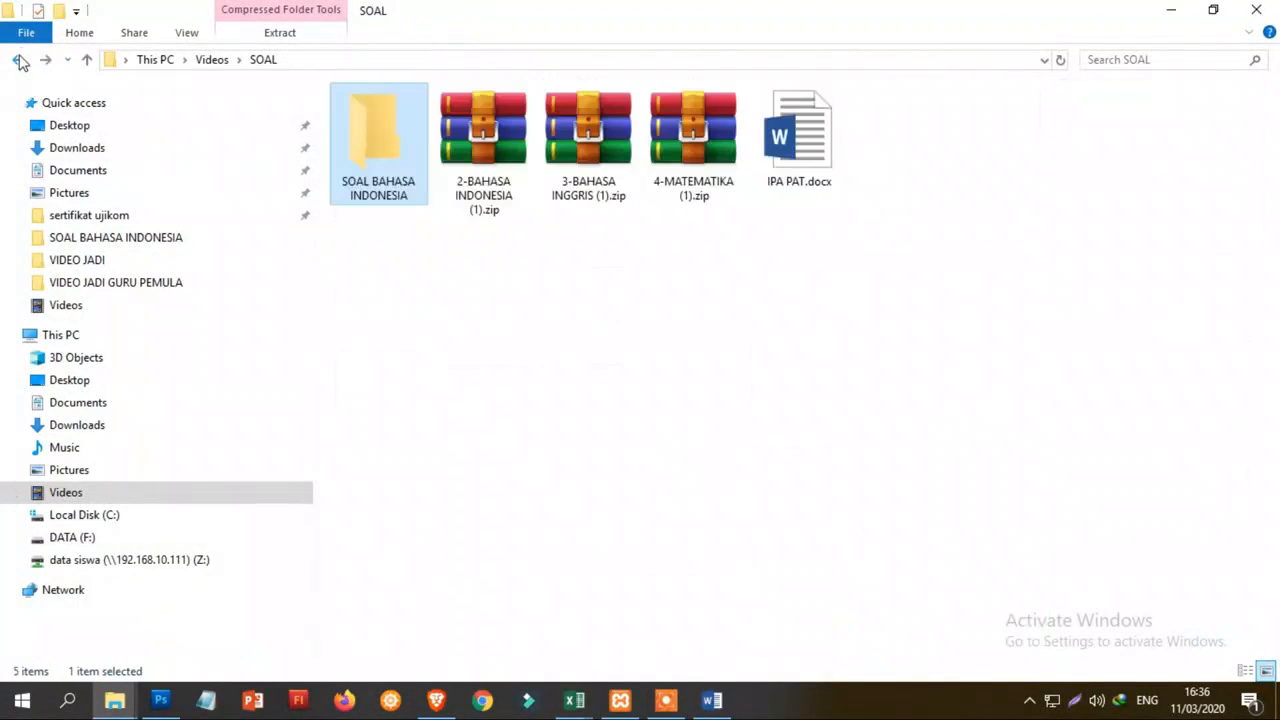
double_click(800, 150)
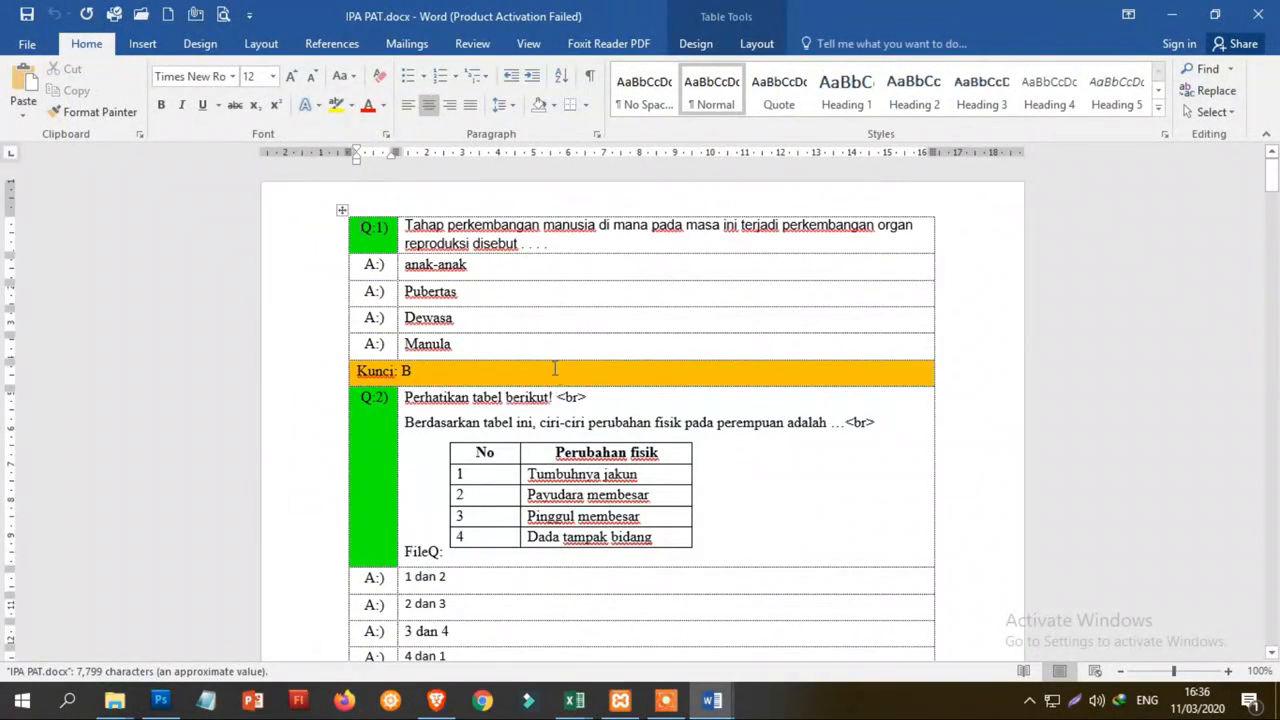
scroll(556, 368, "down", 2)
scroll(556, 368, "up", 1)
scroll(556, 368, "up", 1)
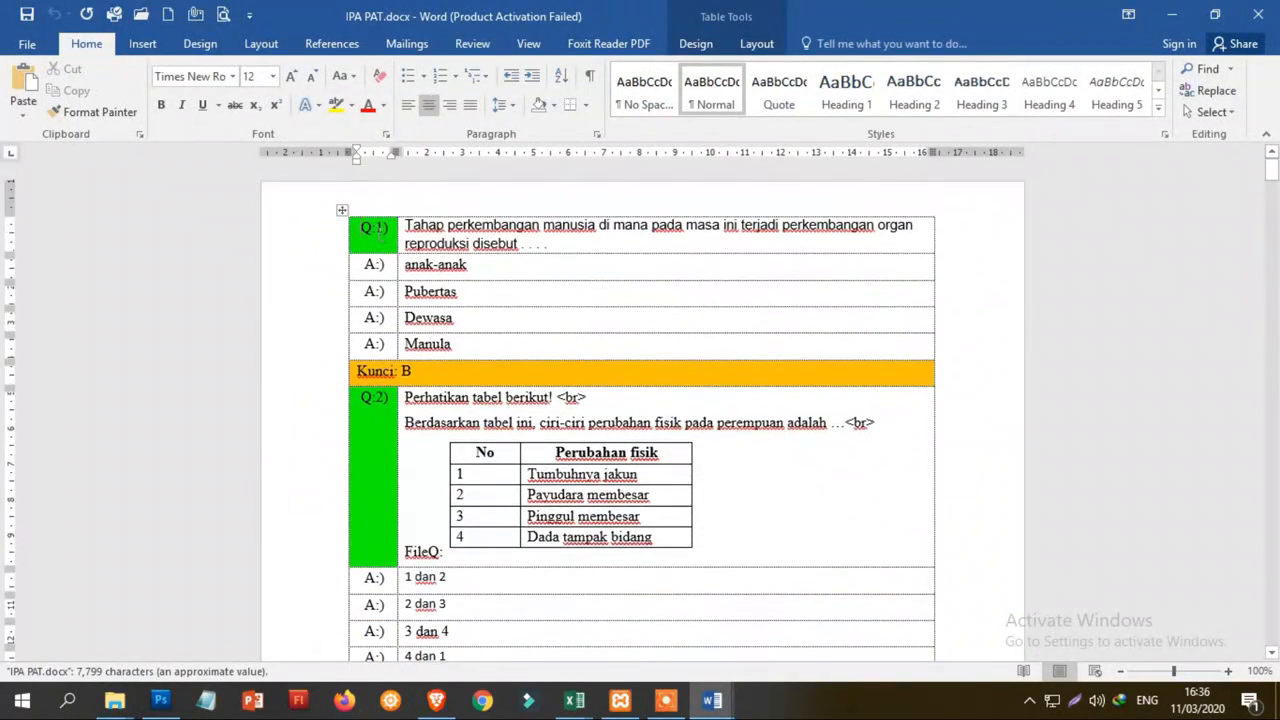
- Examine the table layout of question 1 in IPA PAT.docx: the Q:1) cell, A:) options and Kunci row
left_click(555, 247)
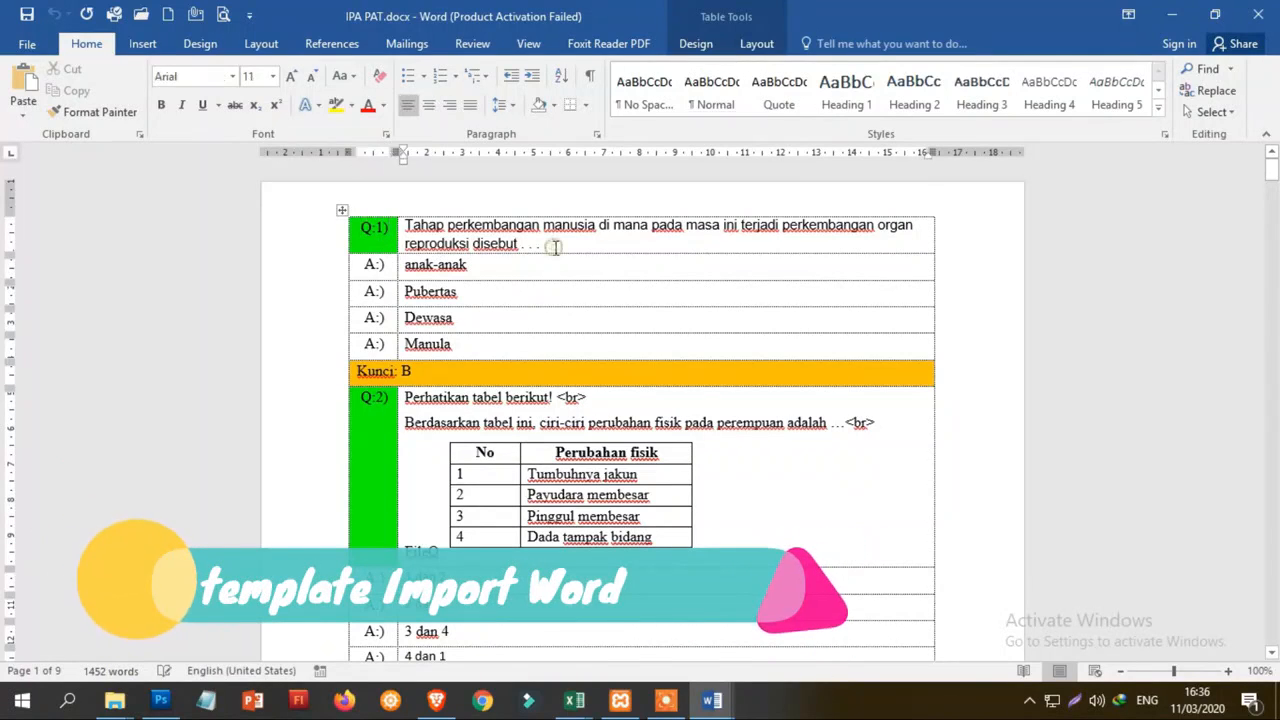
left_click(379, 266)
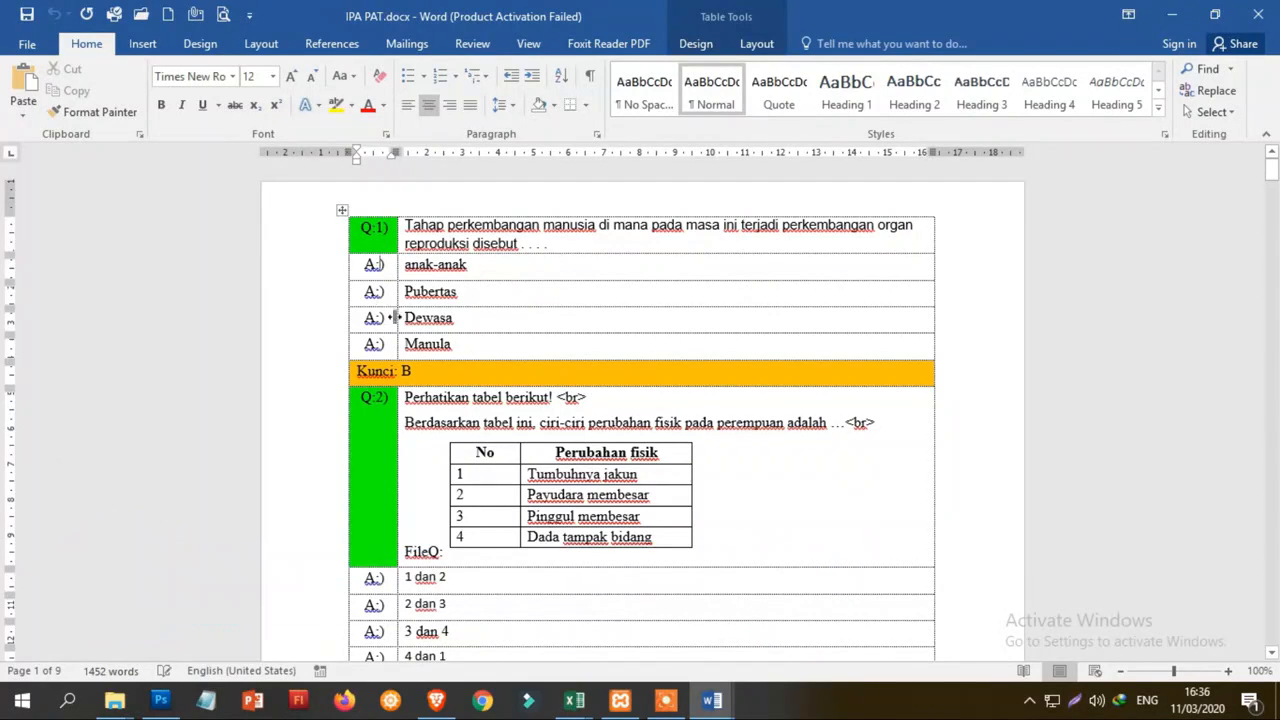
left_click(481, 265)
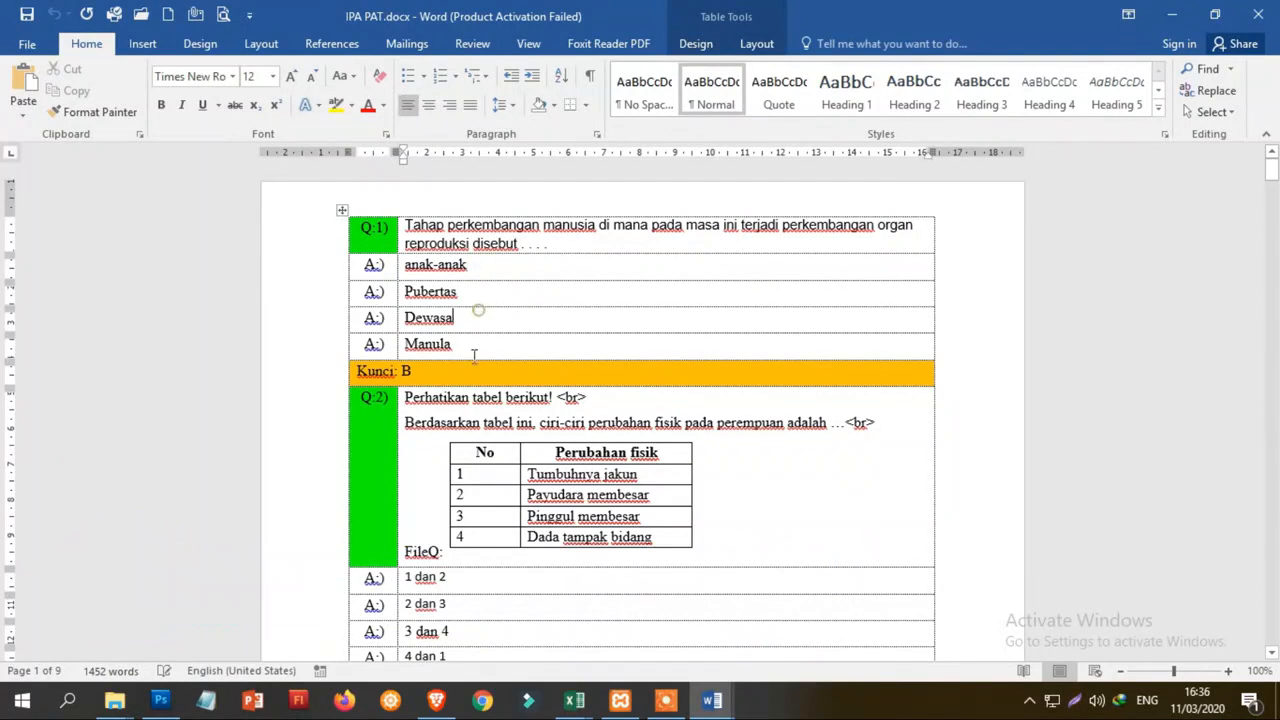
scroll(463, 378, "down", 2)
left_click_drag(414, 289, 367, 289)
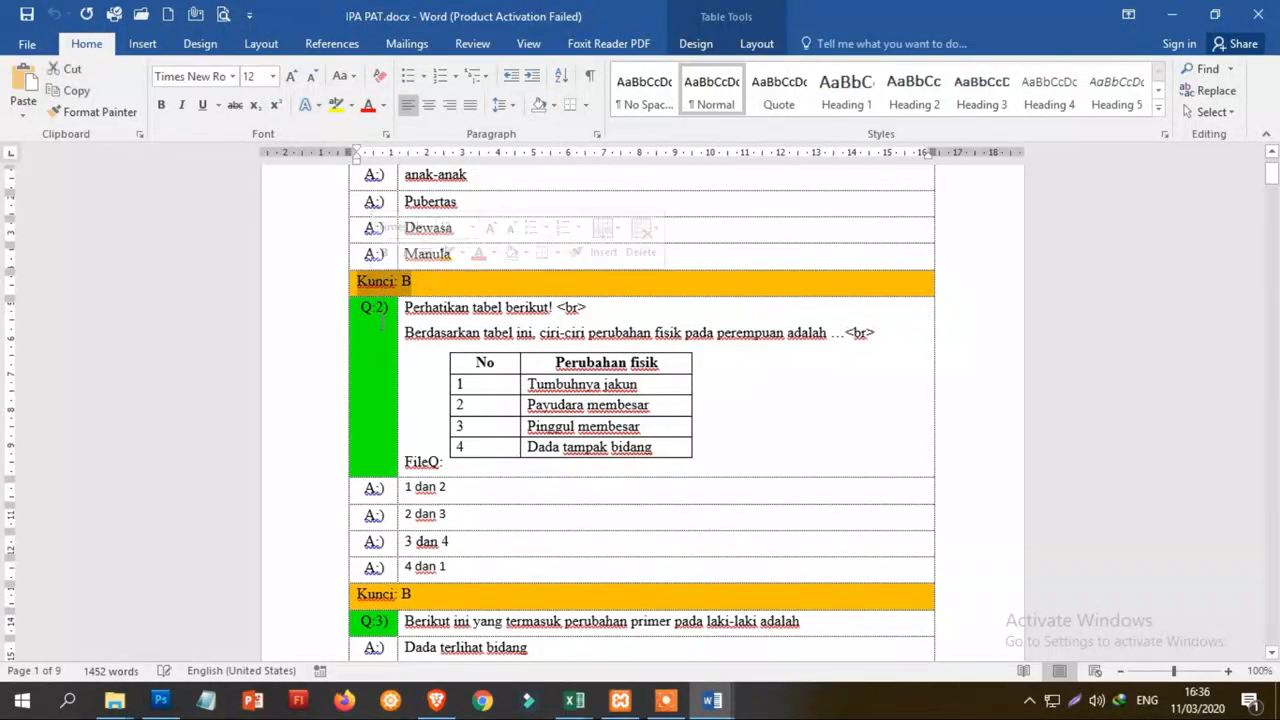
- Examine question 2 of IPA PAT.docx: its <br> tags, the FileQ: table image and the answer options
left_click(381, 322)
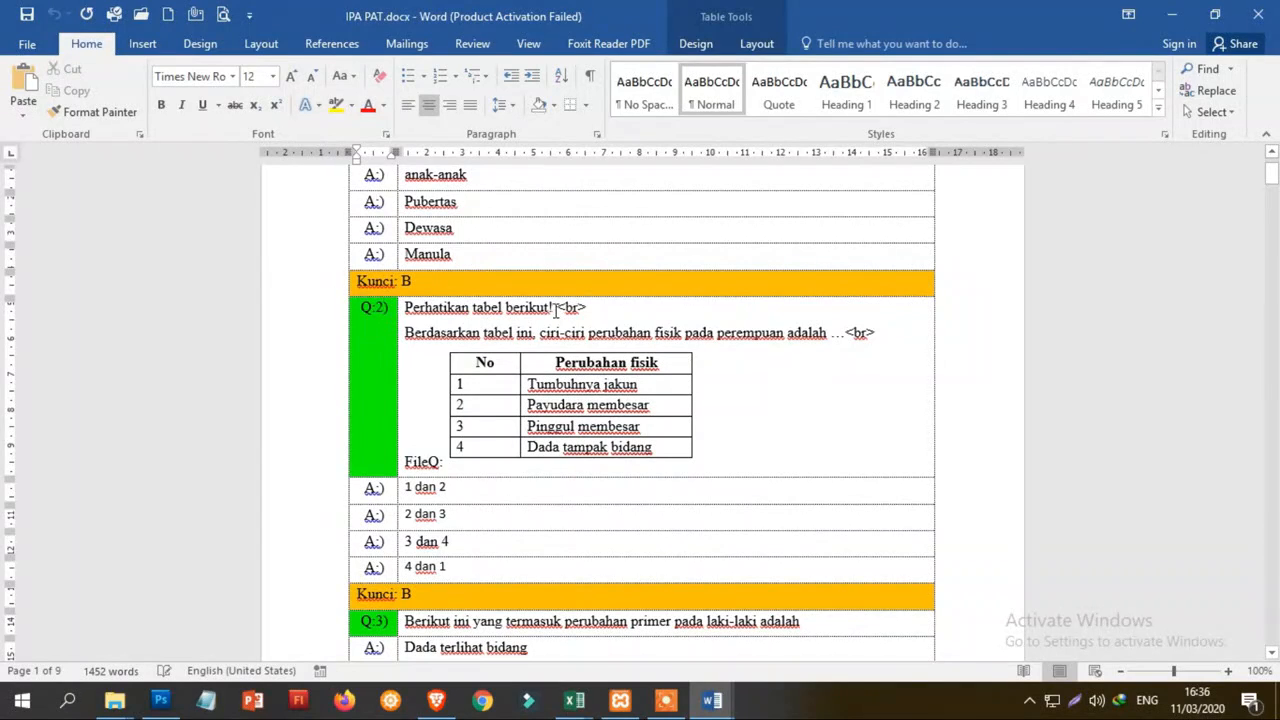
left_click_drag(556, 311, 586, 311)
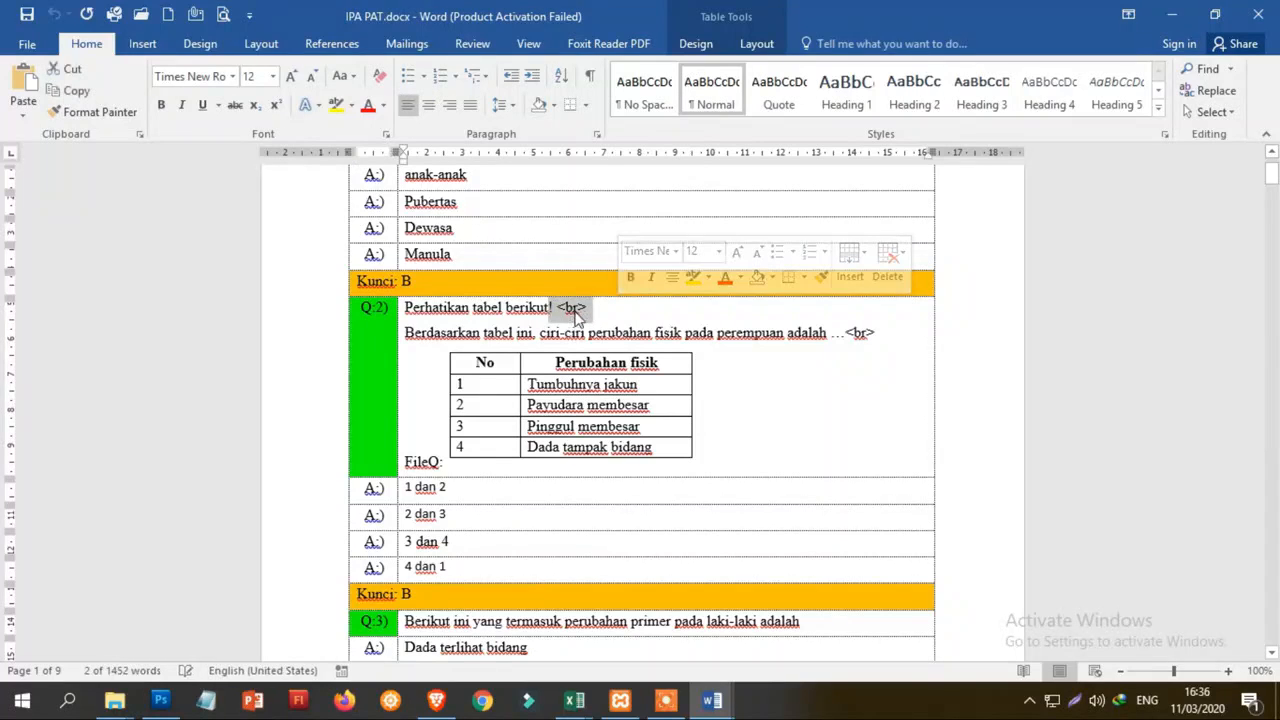
left_click_drag(845, 336, 880, 336)
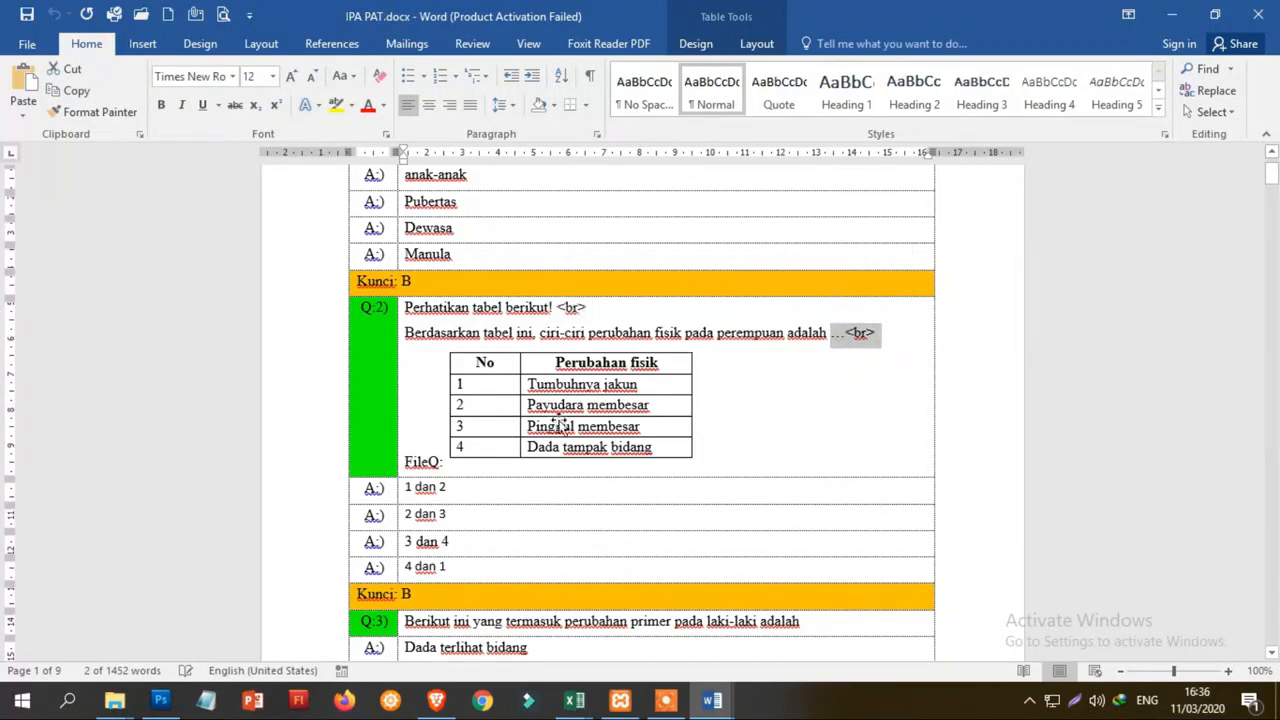
scroll(490, 397, "down", 3)
left_click(418, 357)
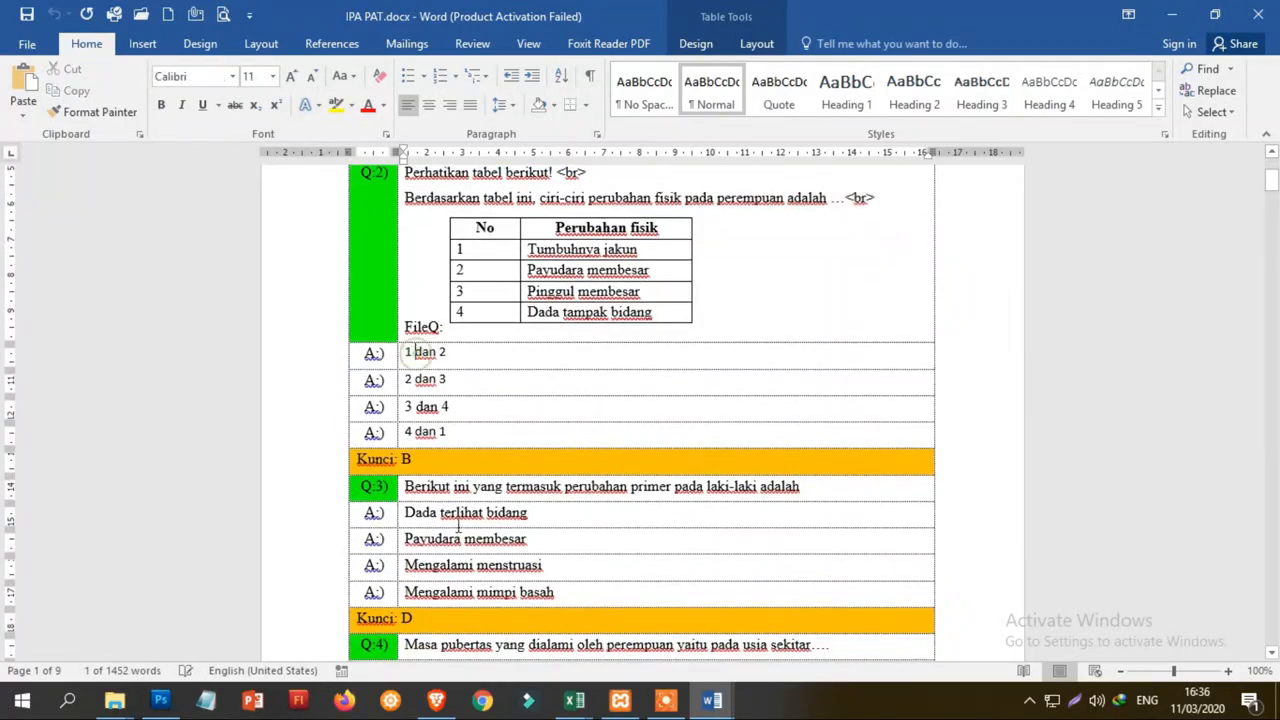
- Skim the remaining questions of IPA PAT.docx from question 3 through question 50, checking the A:) options, Kunci rows and FileQ: images
scroll(500, 430, "down", 6)
scroll(556, 491, "down", 3)
scroll(556, 491, "down", 8)
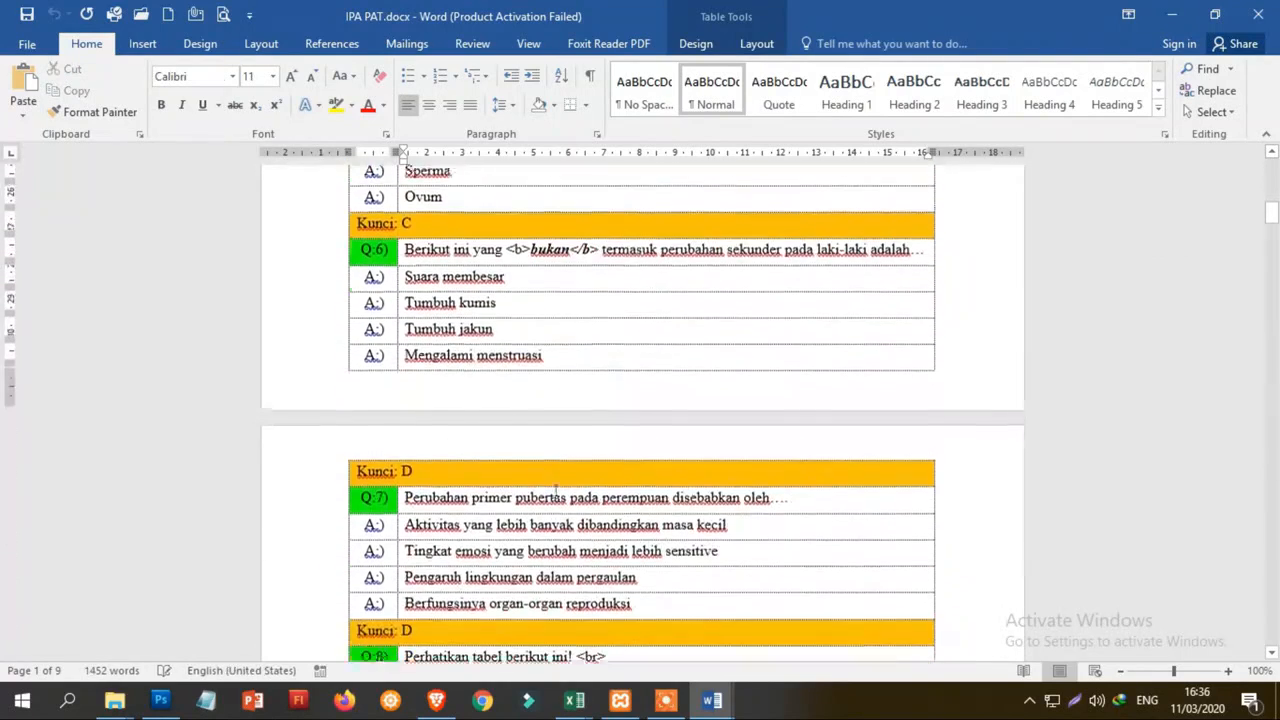
scroll(508, 421, "down", 10)
scroll(508, 421, "down", 20)
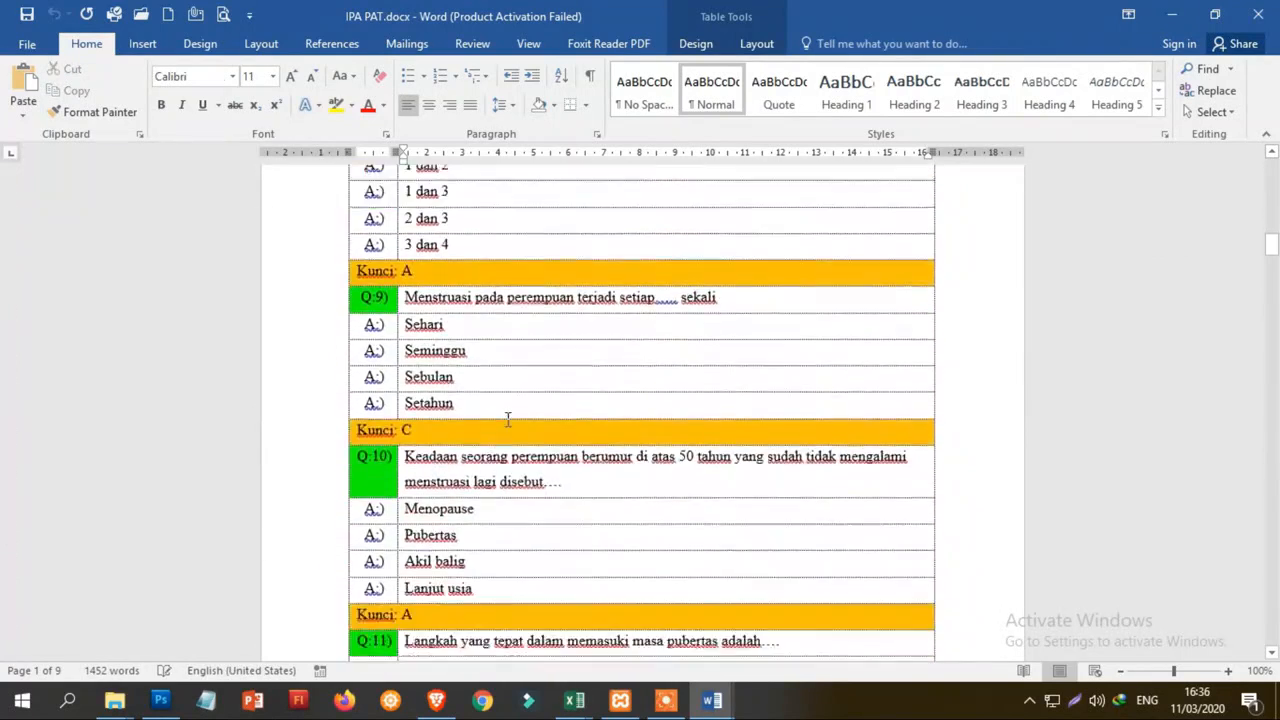
scroll(507, 417, "down", 20)
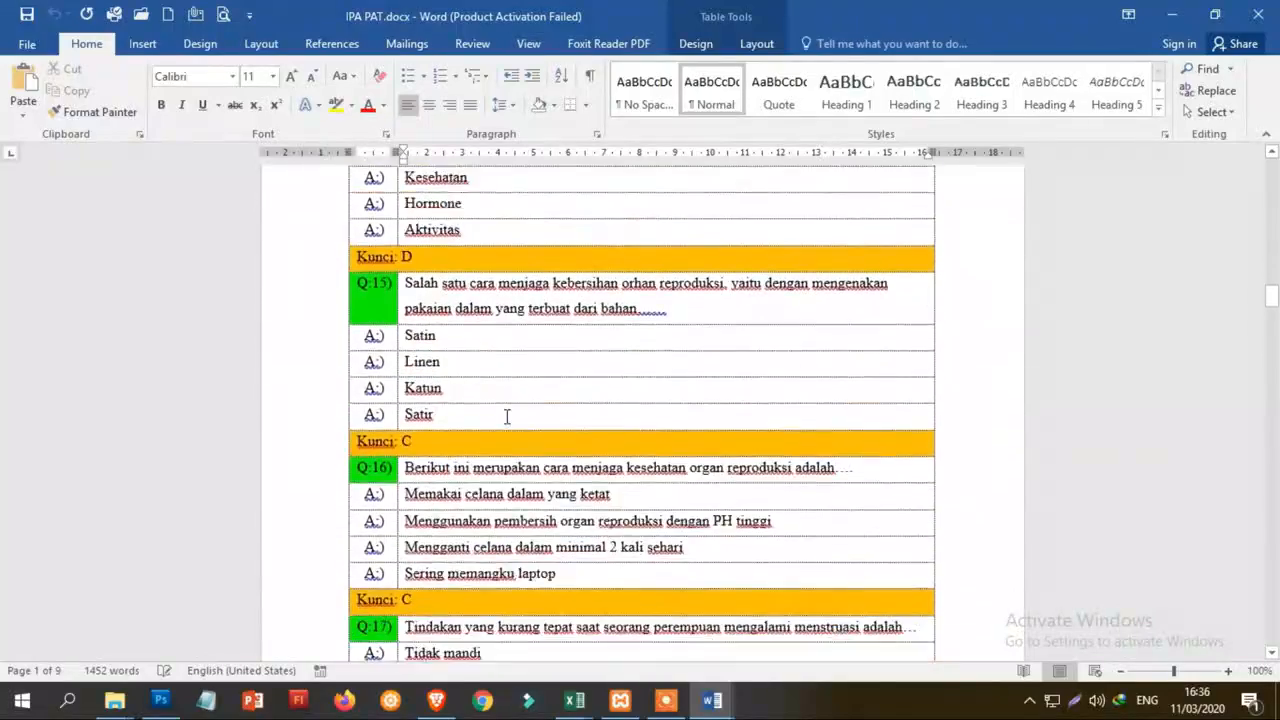
scroll(507, 412, "down", 20)
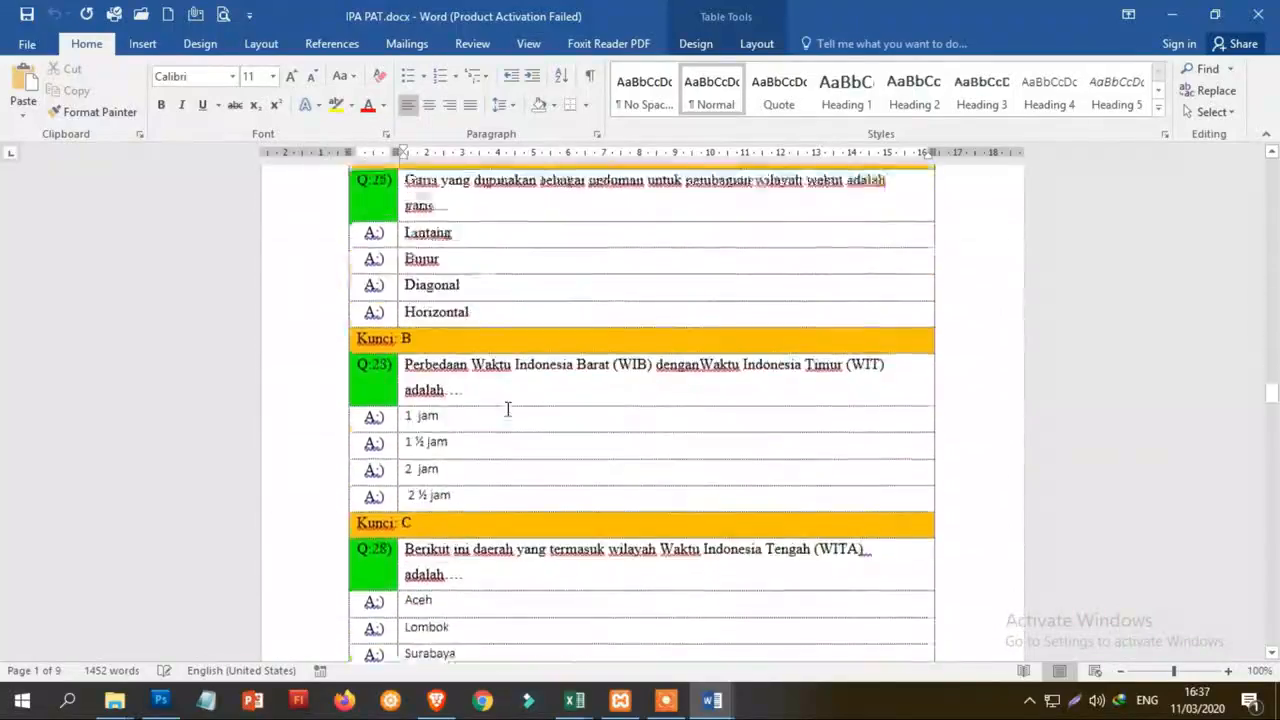
scroll(508, 400, "down", 20)
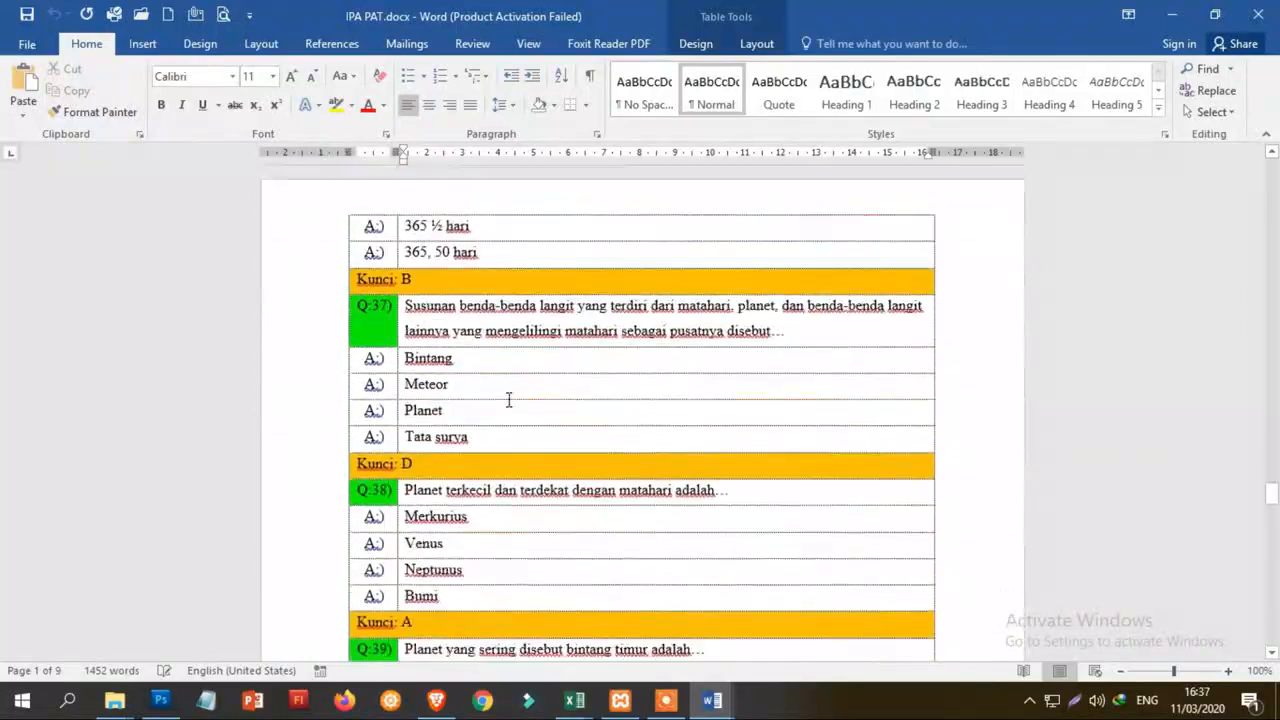
scroll(507, 399, "down", 20)
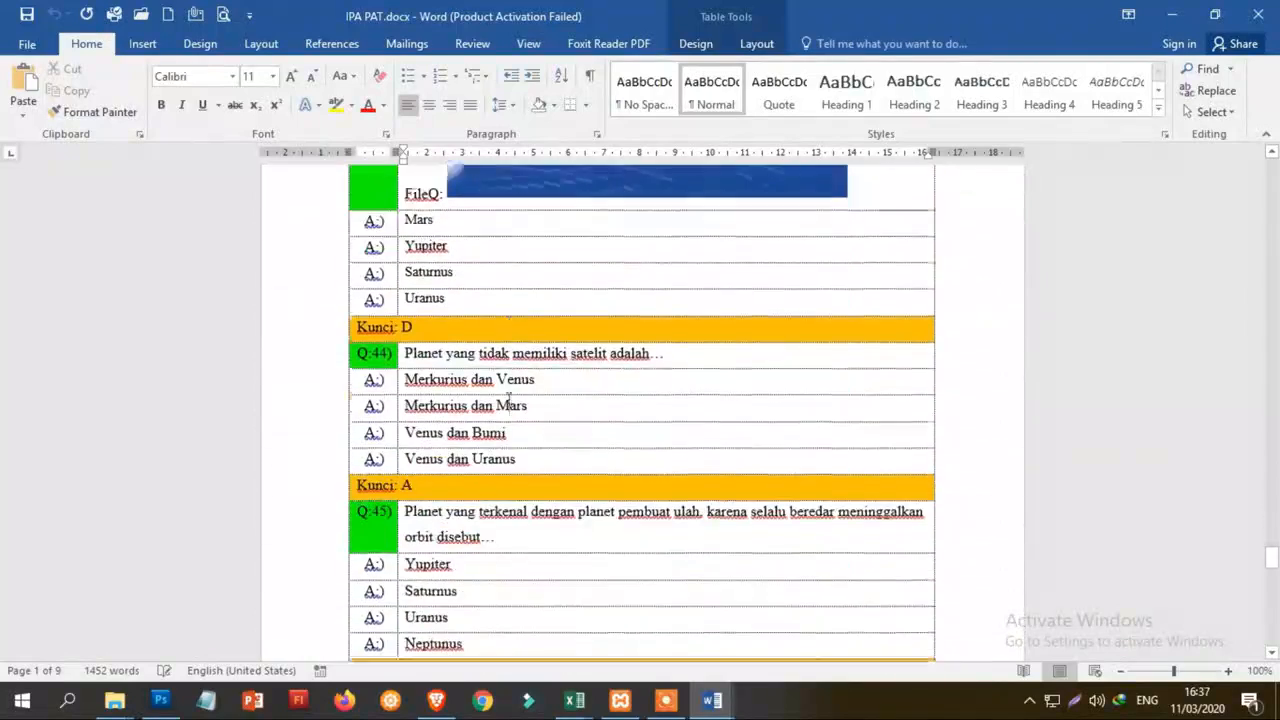
scroll(507, 399, "down", 10)
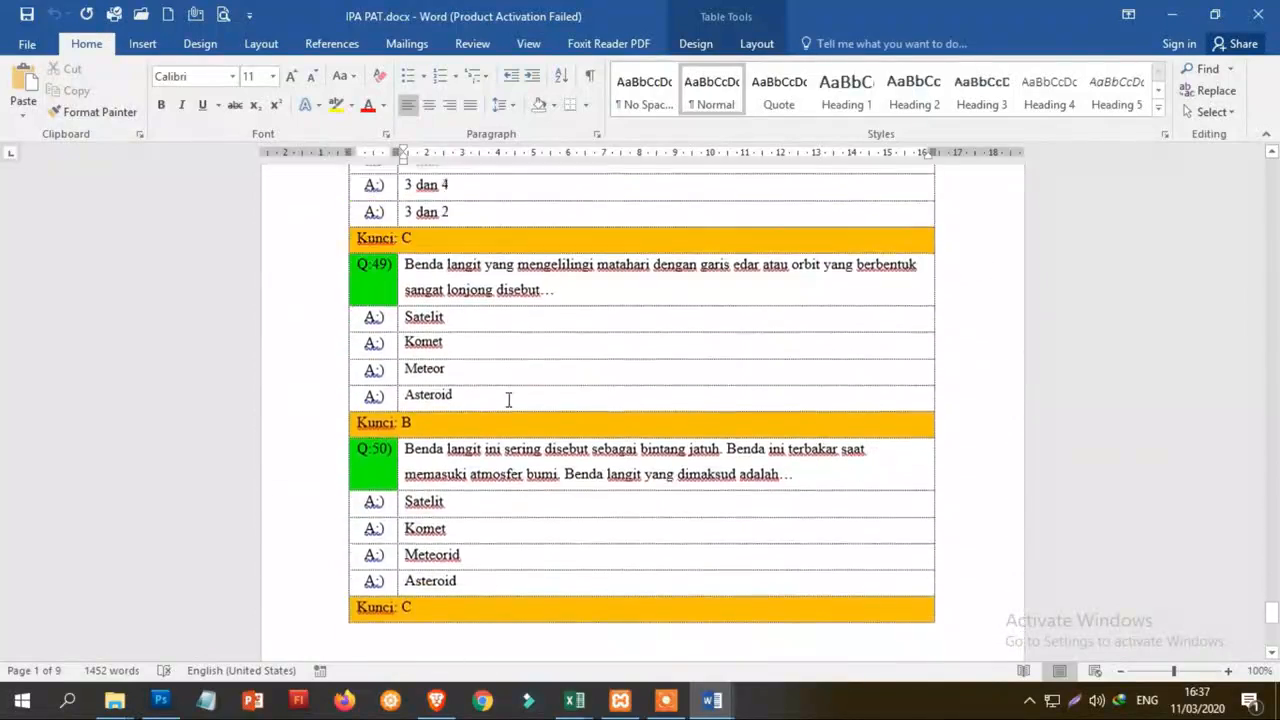
- Save IPA PAT.docx
left_click(550, 357)
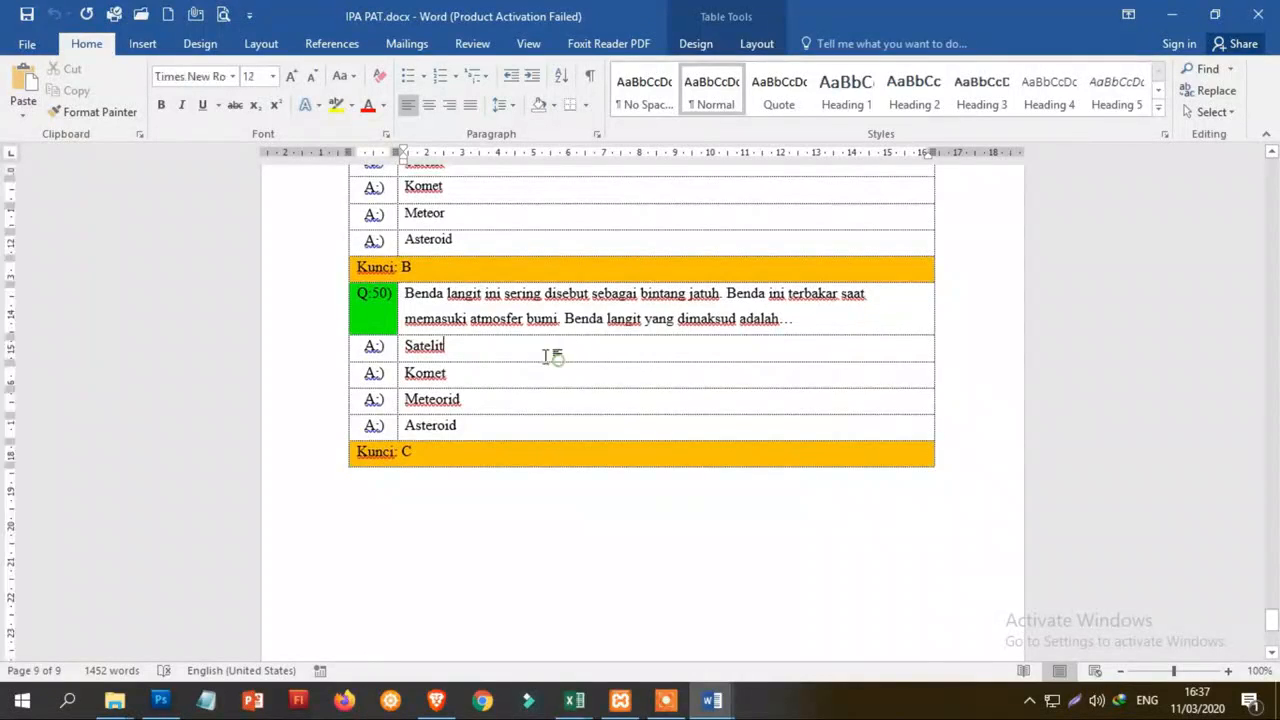
left_click(25, 15)
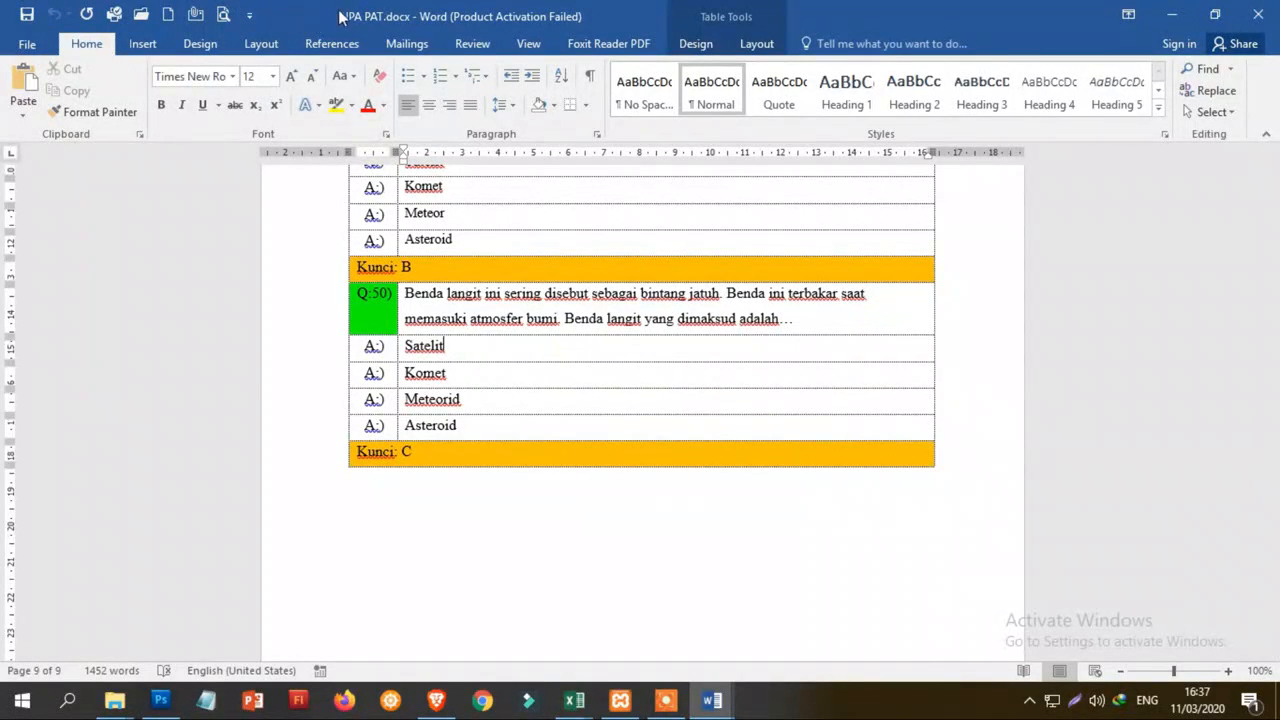
scroll(519, 347, "up", 10)
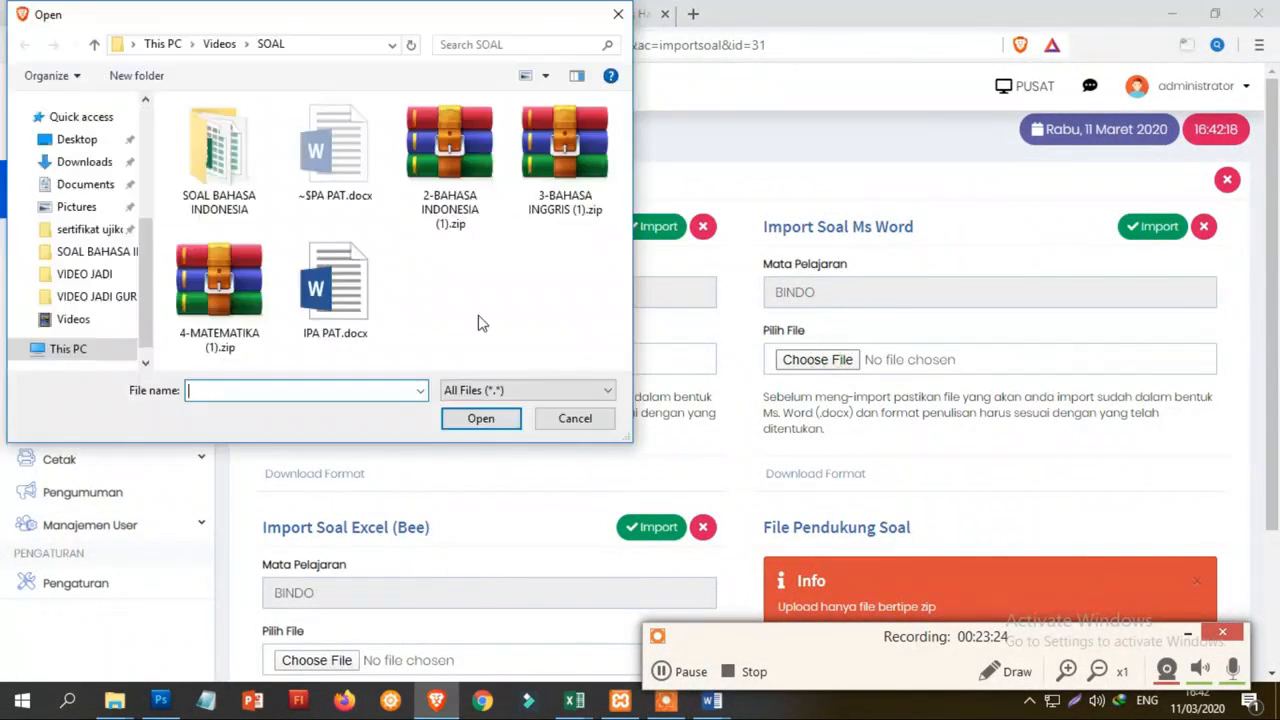
- Choose IPA PAT.docx as the file for the BINDO Import Soal Ms Word form and import it
left_click(1187, 638)
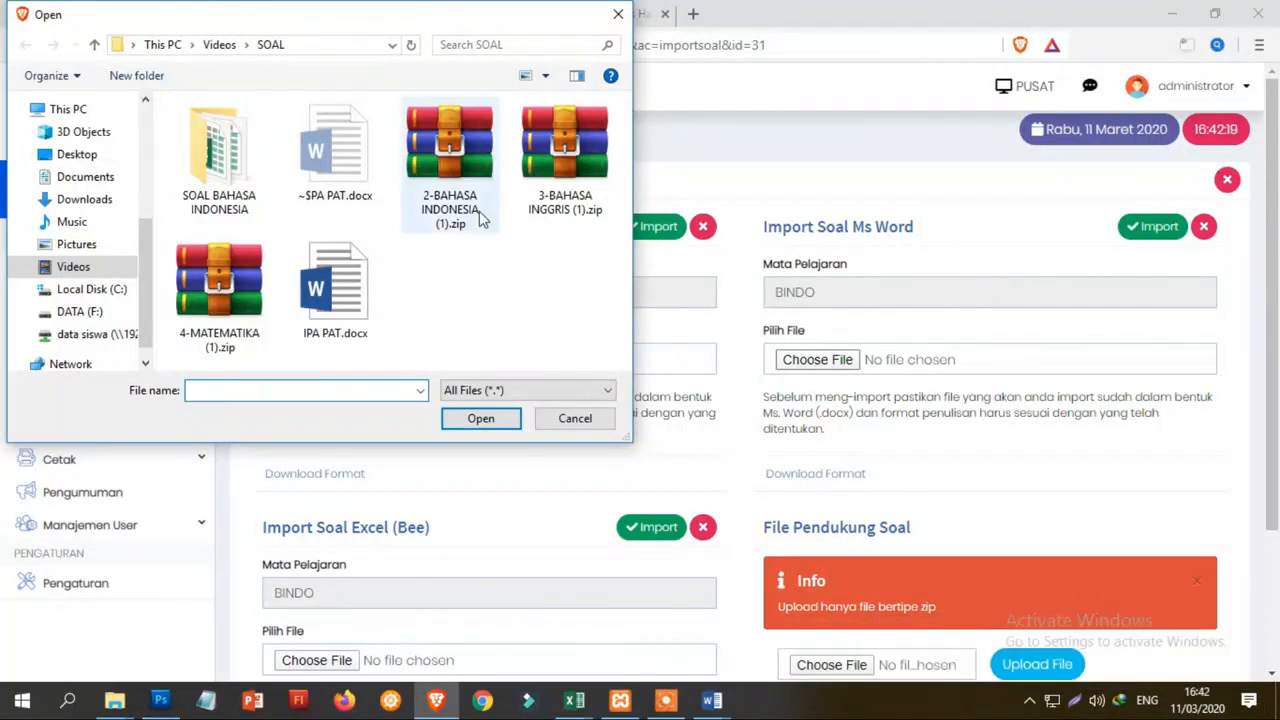
left_click(338, 287)
double_click(338, 287)
left_click(1130, 233)
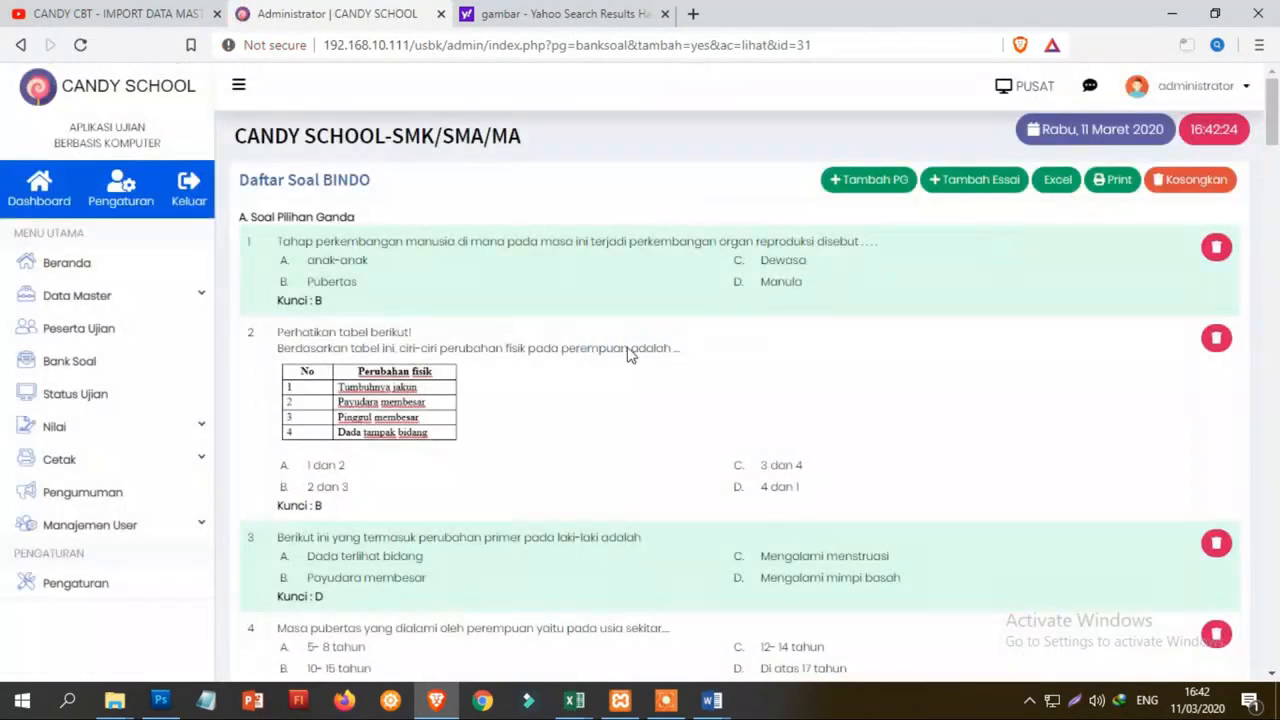
- Check the imported BINDO questions down to question 50, including the images in questions 43 and 48
scroll(630, 355, "down", 20)
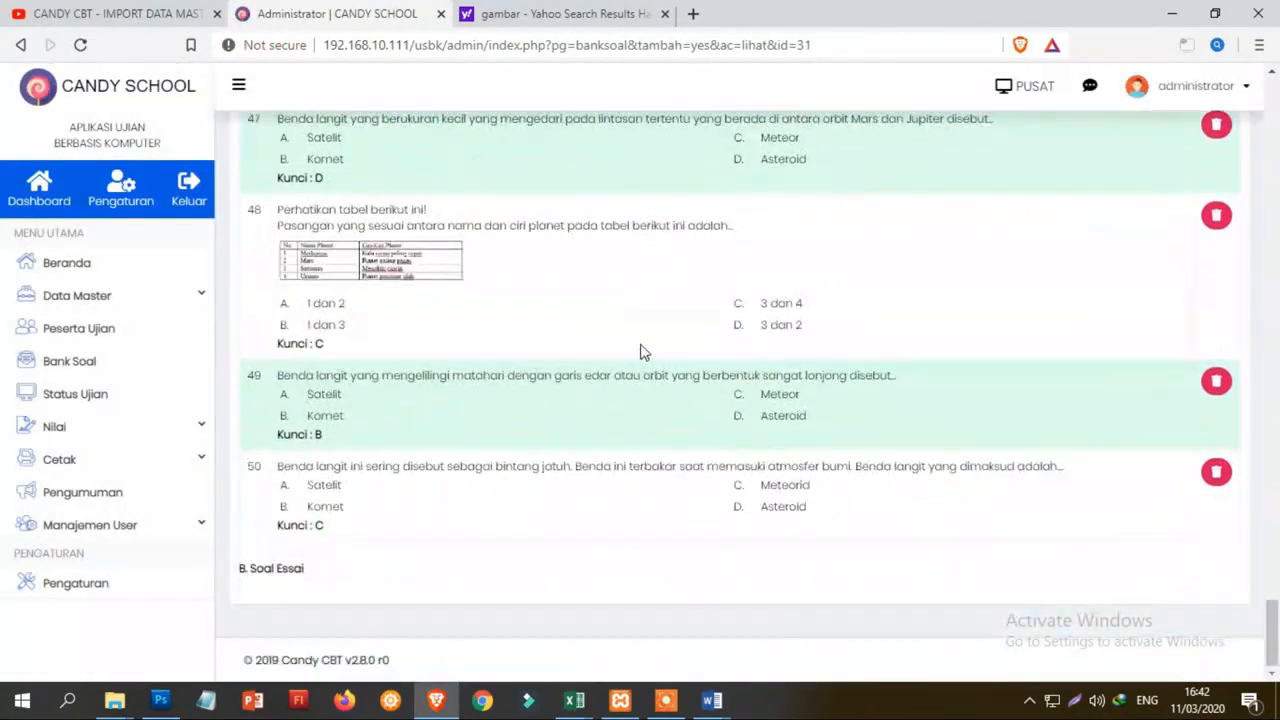
scroll(645, 350, "up", 10)
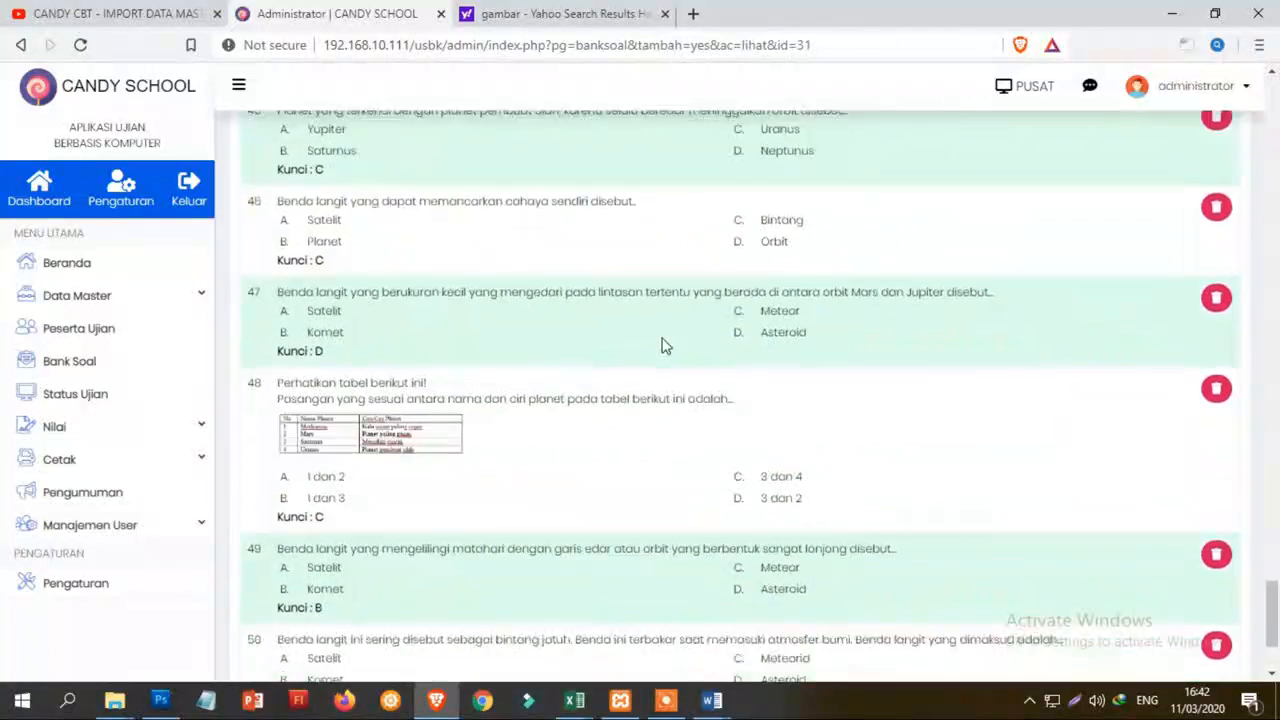
scroll(658, 352, "down", 2)
scroll(300, 480, "up", 15)
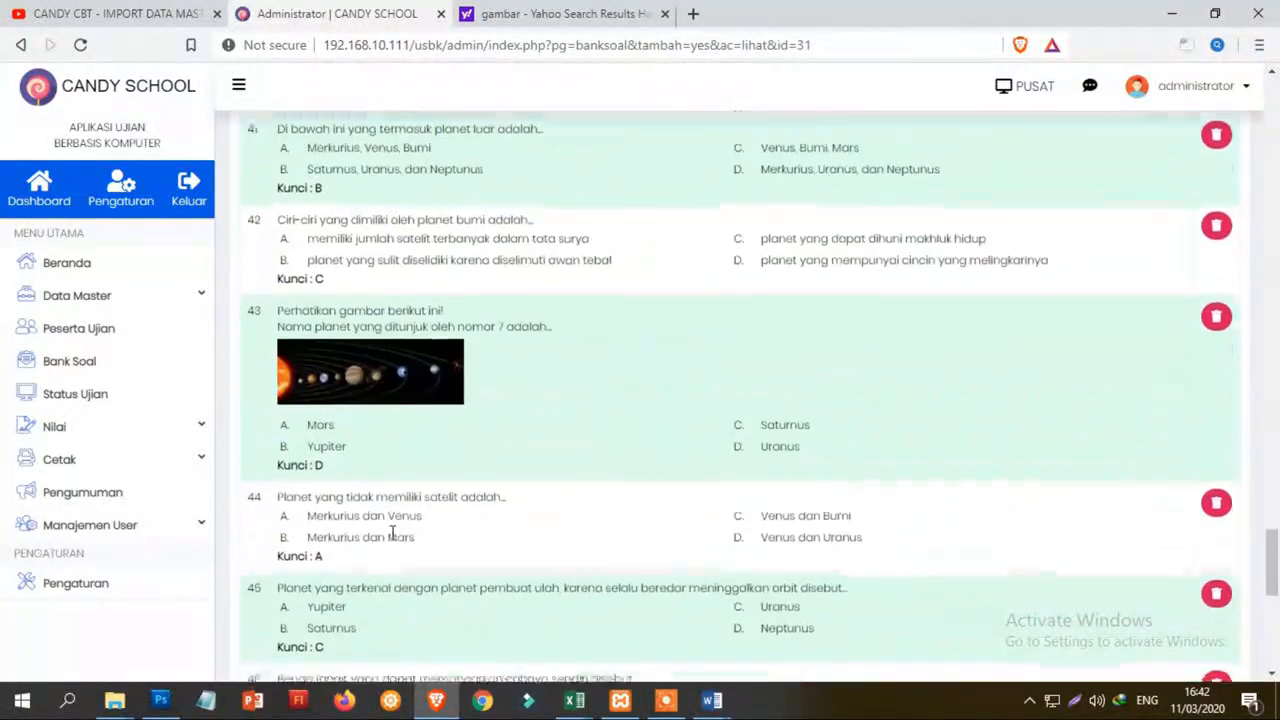
- Switch to IPA PAT.docx in Word and compare its last questions, such as 46 to 48, with the imported ones
mouse_move(712, 700)
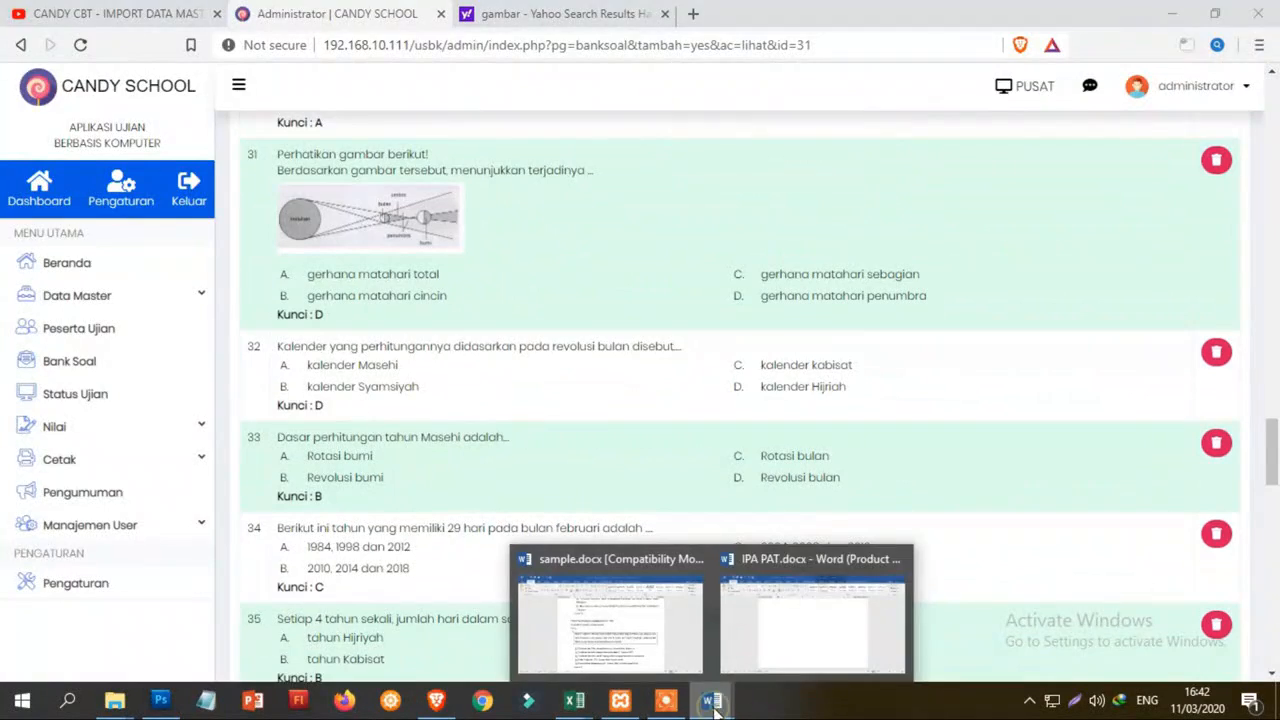
left_click(790, 630)
scroll(750, 430, "up", 3)
scroll(753, 438, "up", 15)
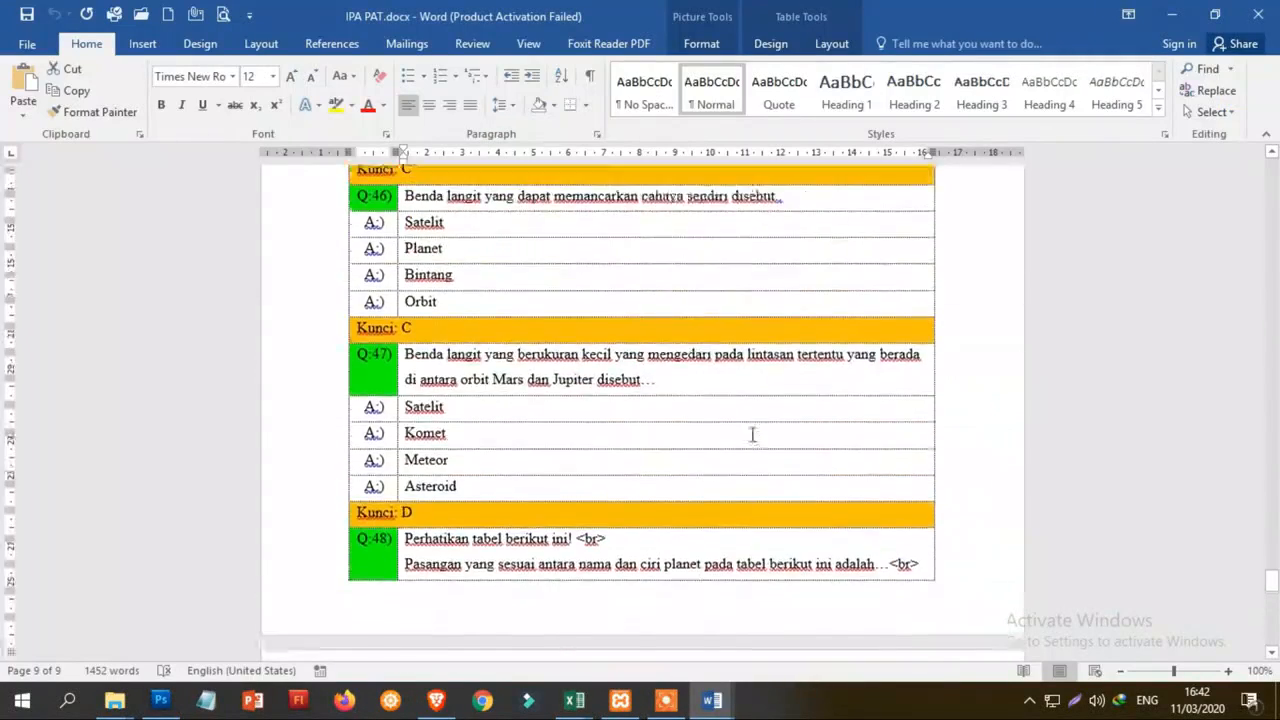
- Return to the imported list in the browser and check the early questions, including the bold word in question 6 and the tables in questions 2 and 8
left_click(1163, 8)
scroll(515, 398, "up", 10)
scroll(518, 398, "up", 15)
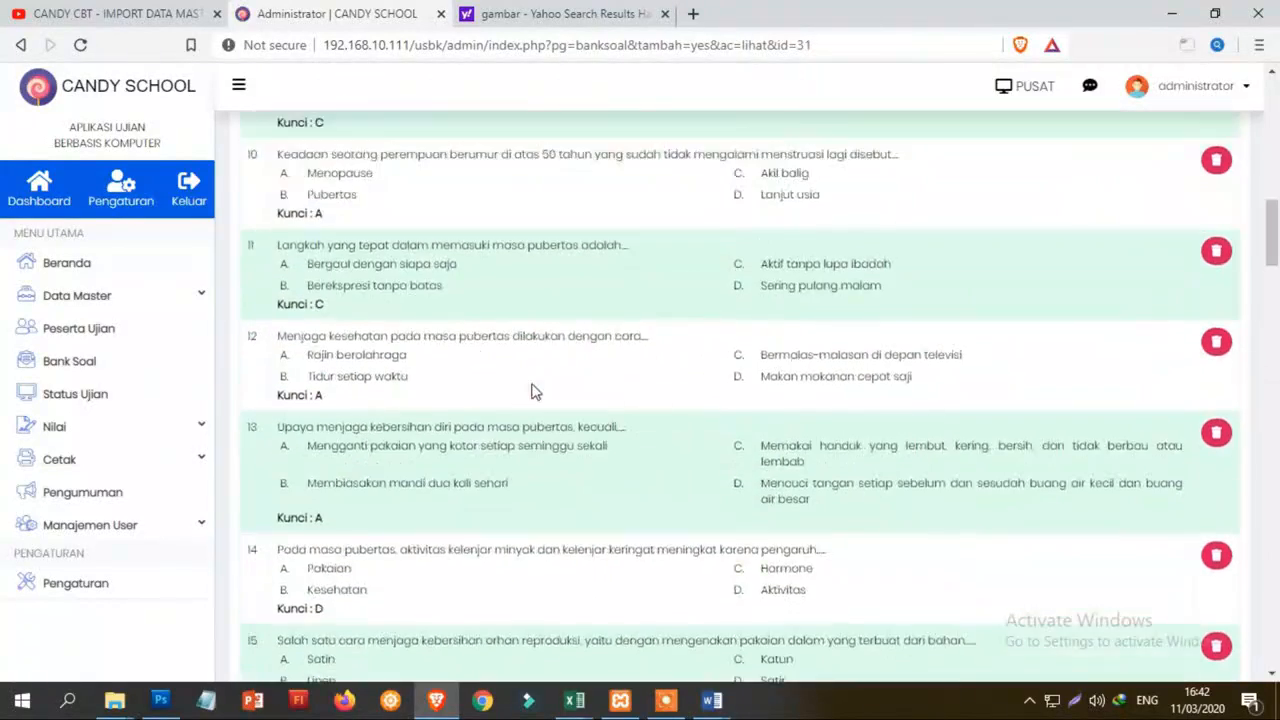
scroll(552, 392, "down", 5)
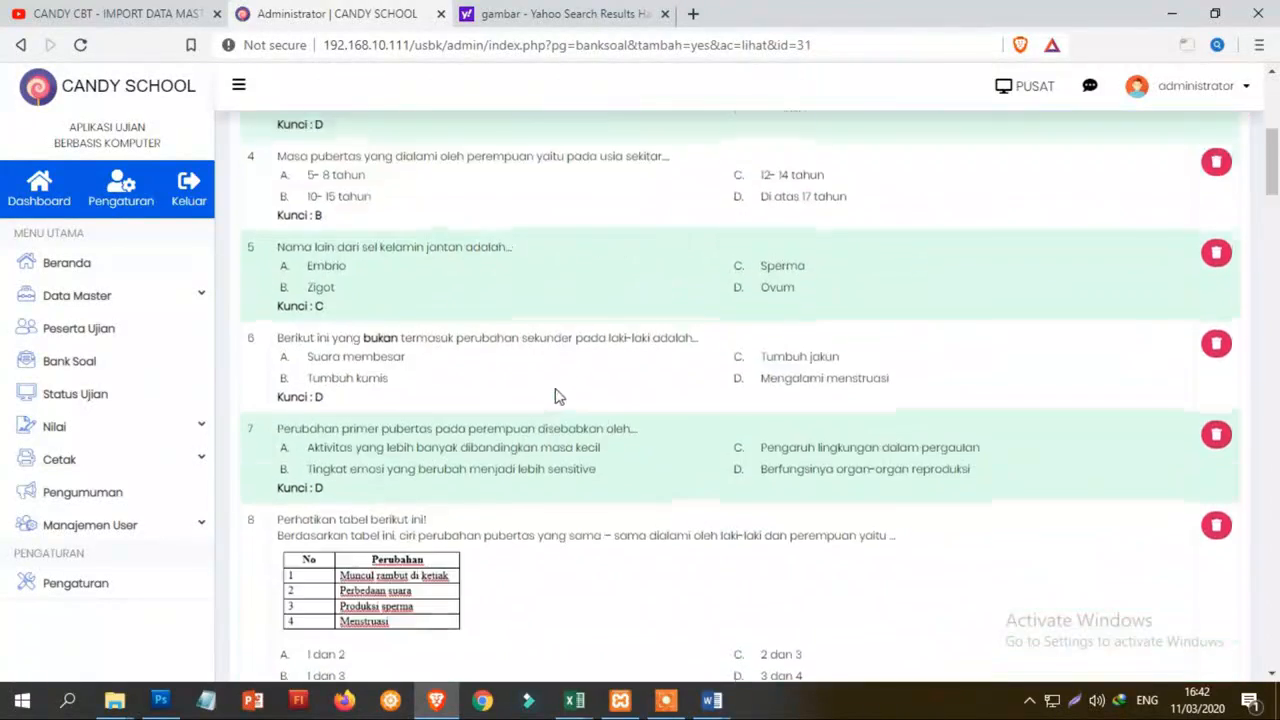
scroll(545, 370, "up", 4)
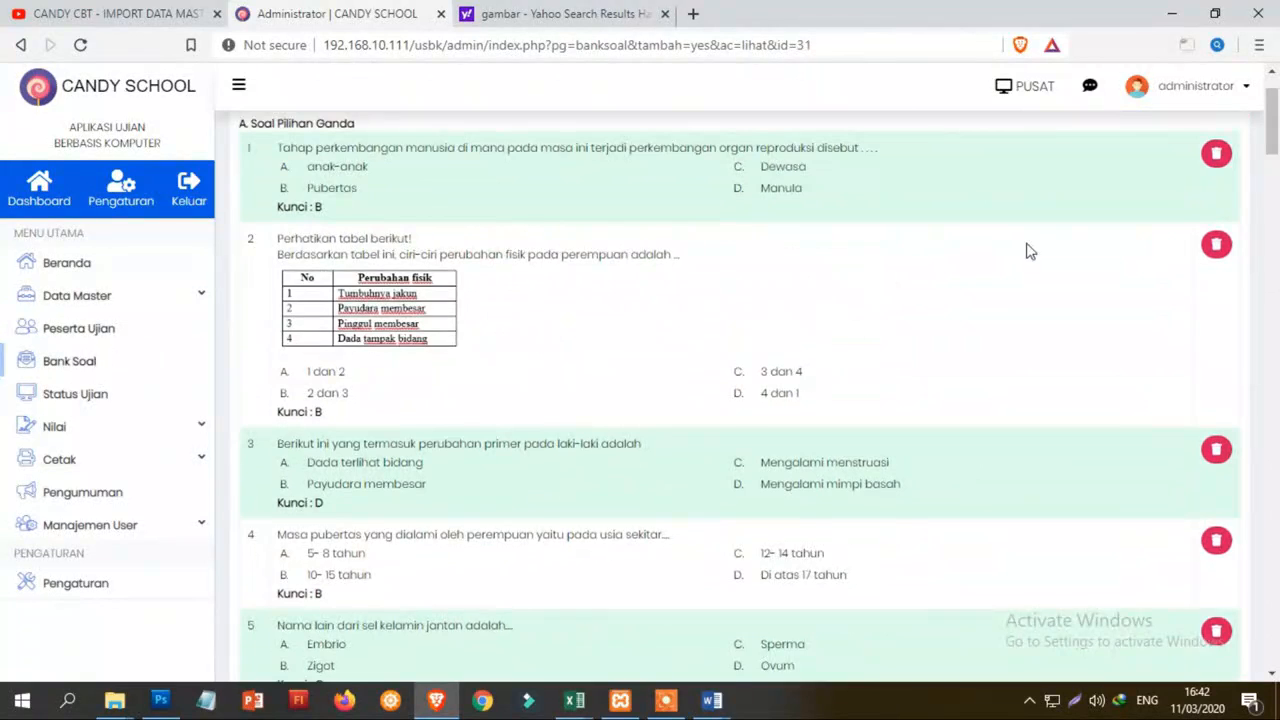
- Open the print preview of the BINDO question list, look through all its pages, and close it without printing
scroll(1040, 240, "up", 1)
left_click(1114, 180)
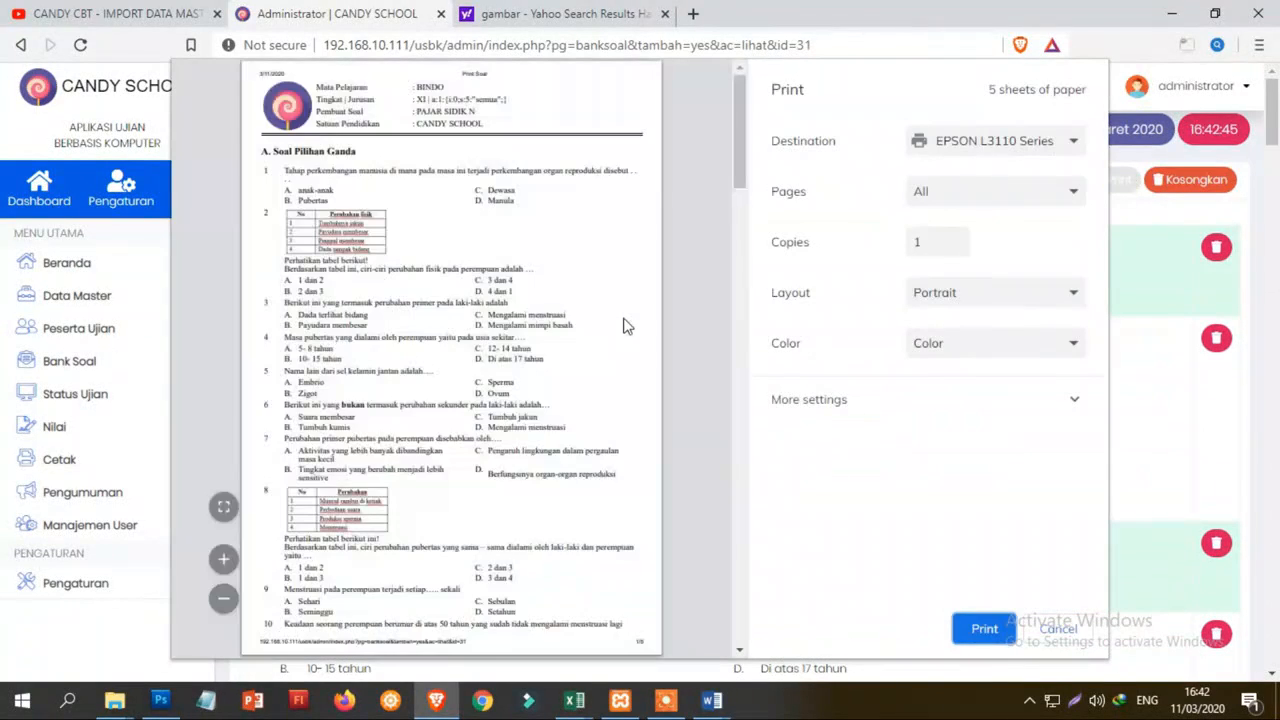
scroll(560, 330, "down", 8)
scroll(565, 335, "down", 10)
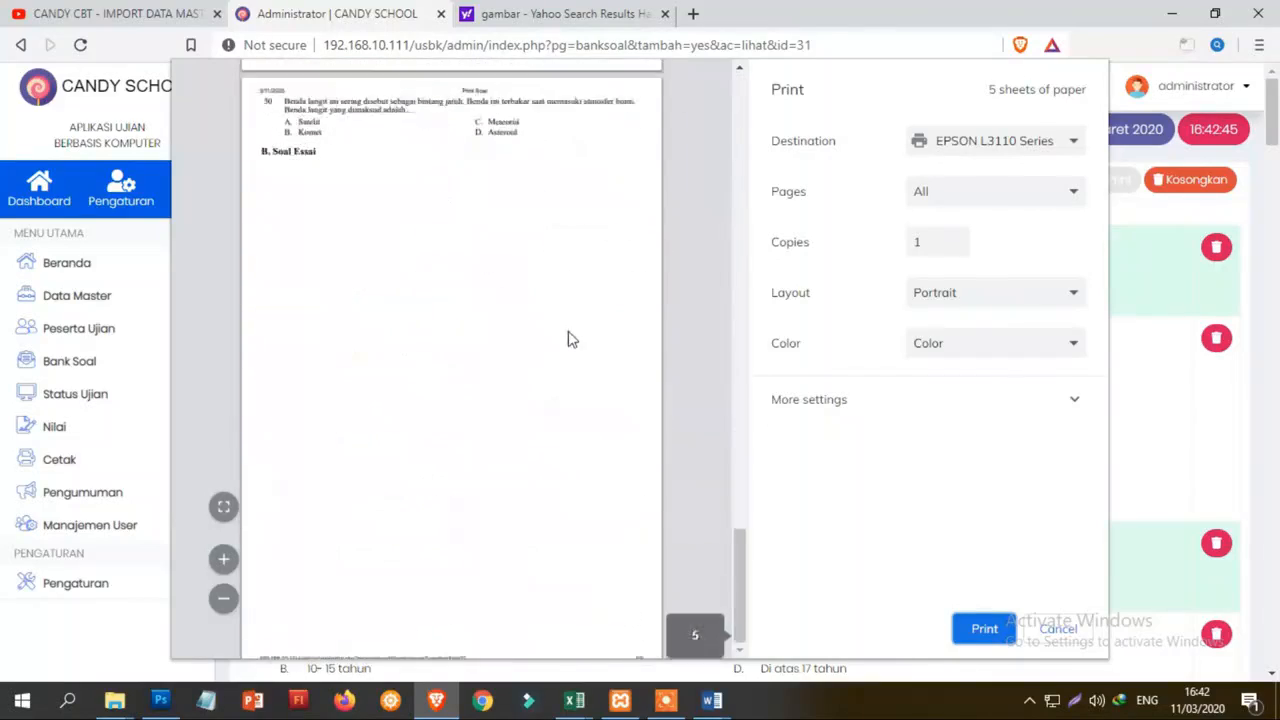
scroll(590, 310, "up", 15)
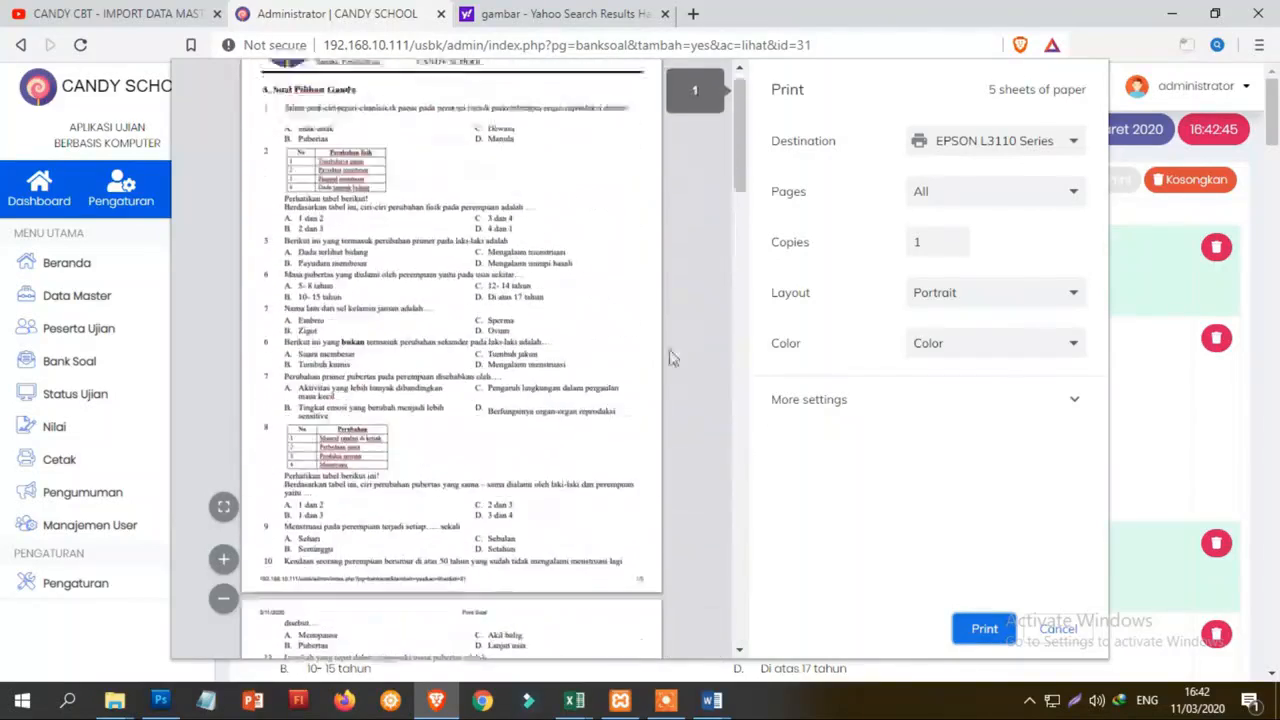
left_click(1068, 627)
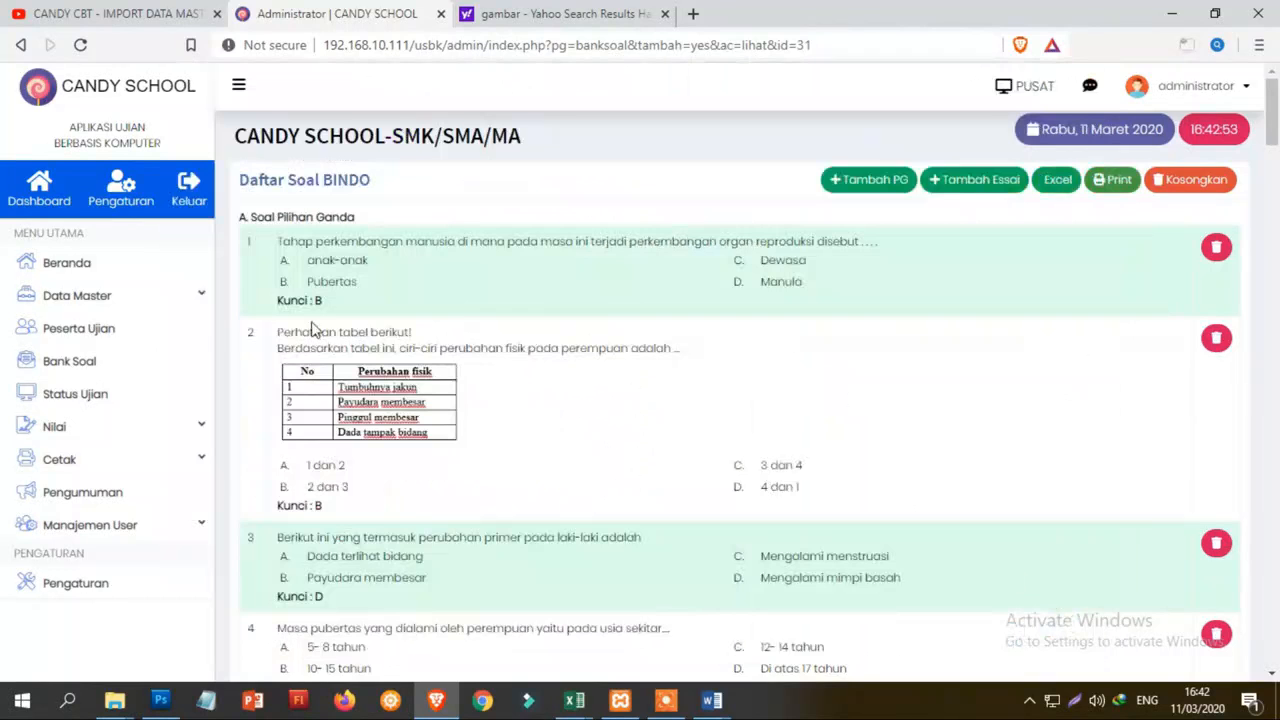
- Go back to the Bank Soal page and look over the listed question banks
left_click(106, 362)
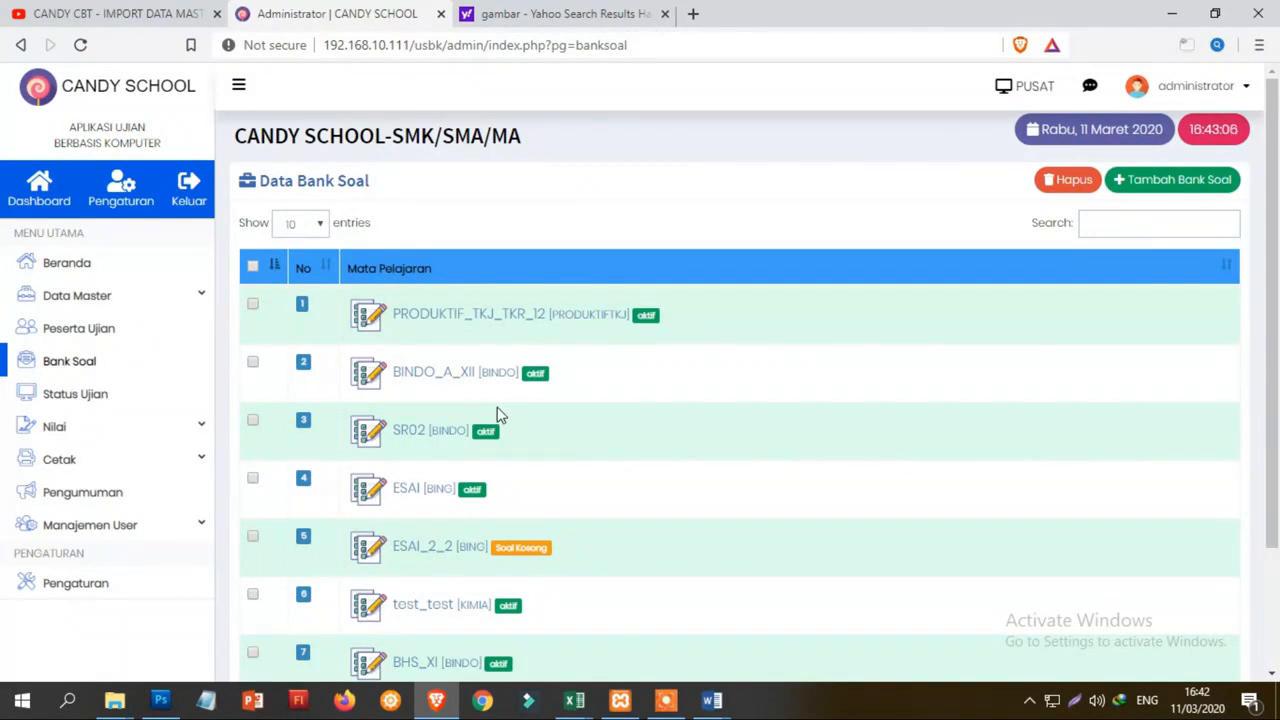
scroll(502, 418, "down", 3)
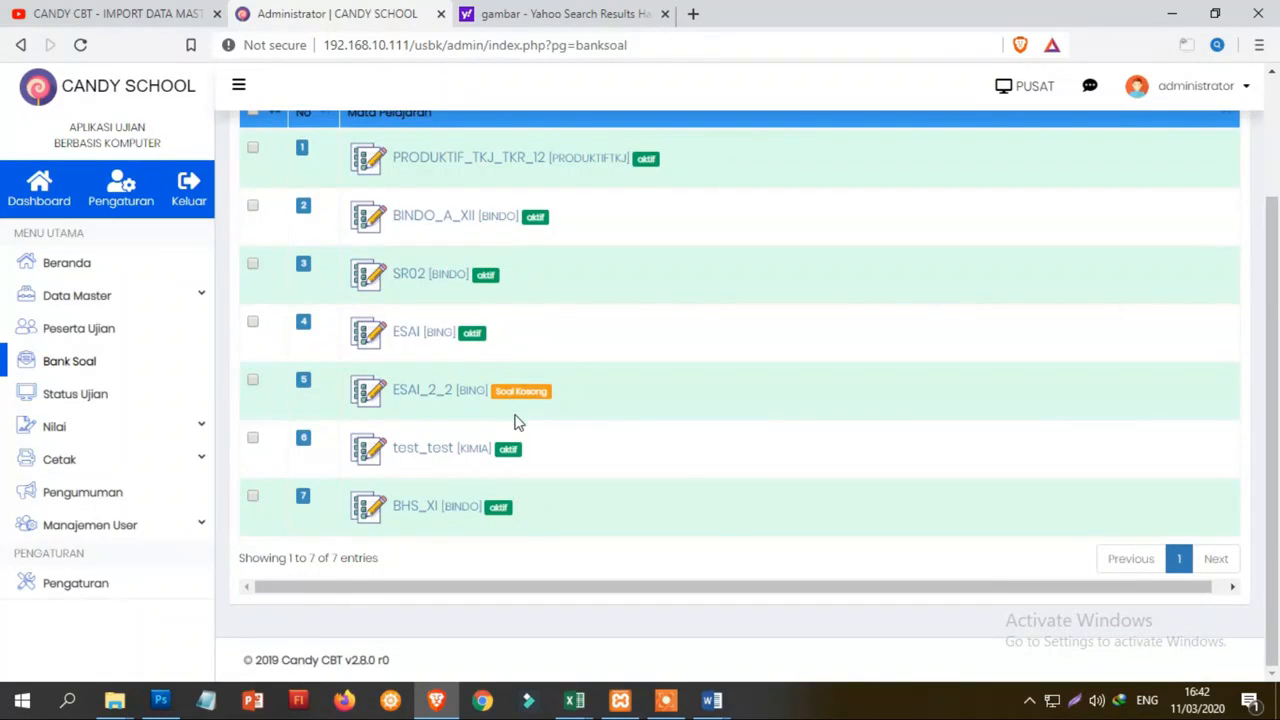
scroll(550, 410, "up", 3)
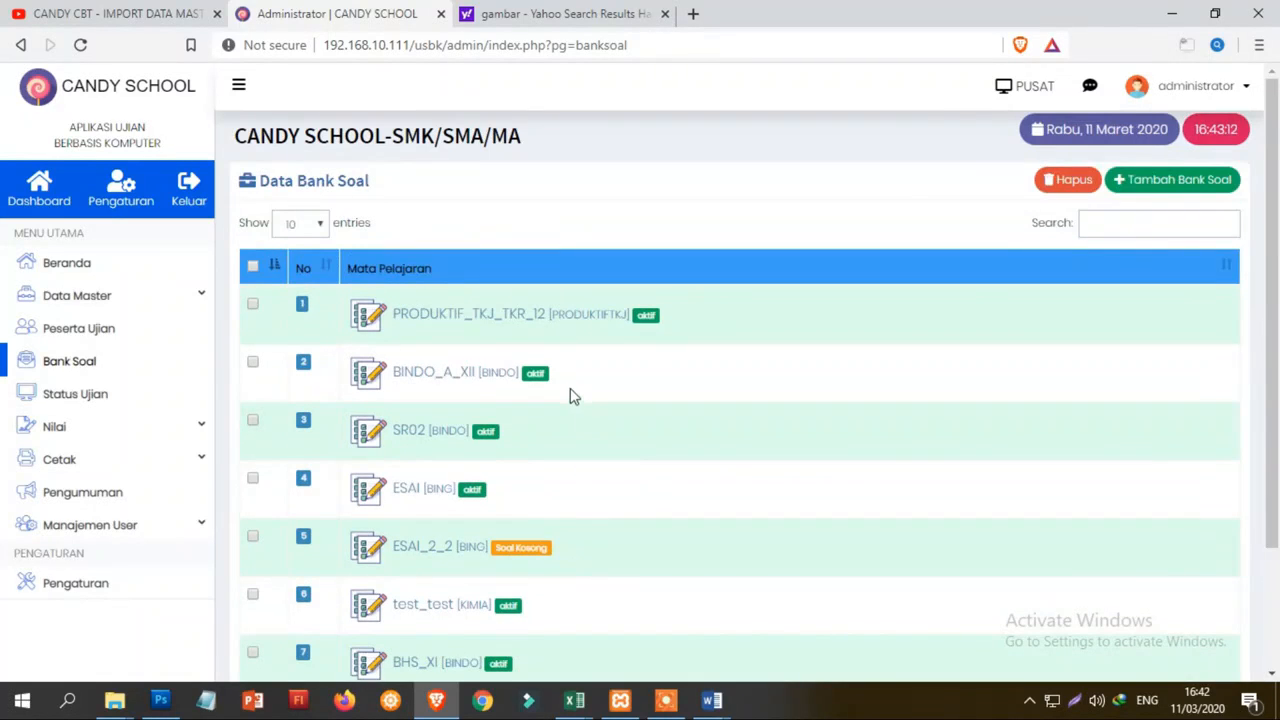